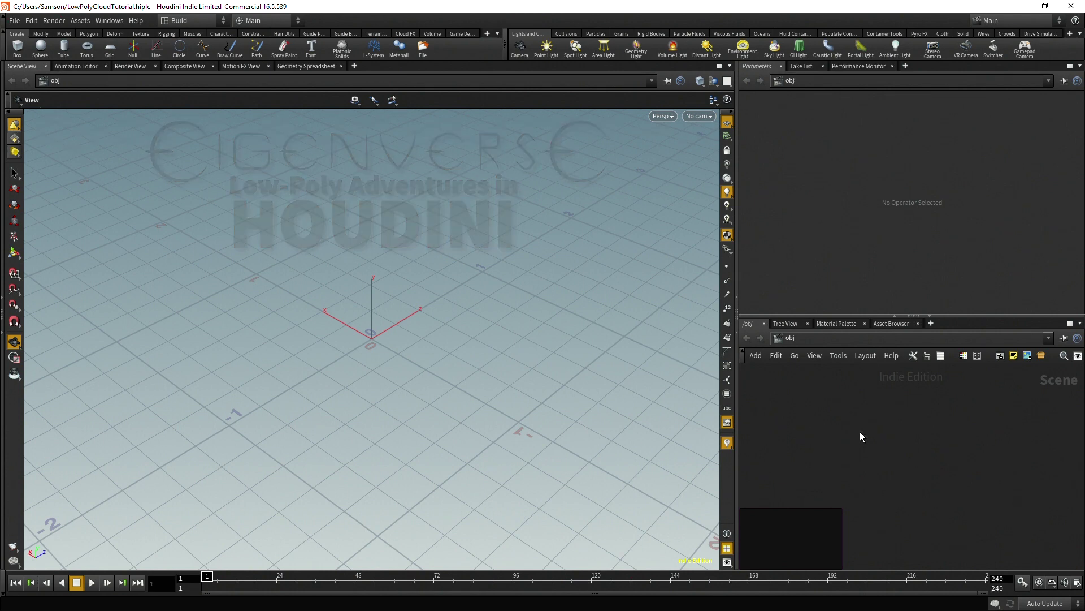
Create a Geometry object, go inside it and delete its default File node
key(Tab)
text(geo)
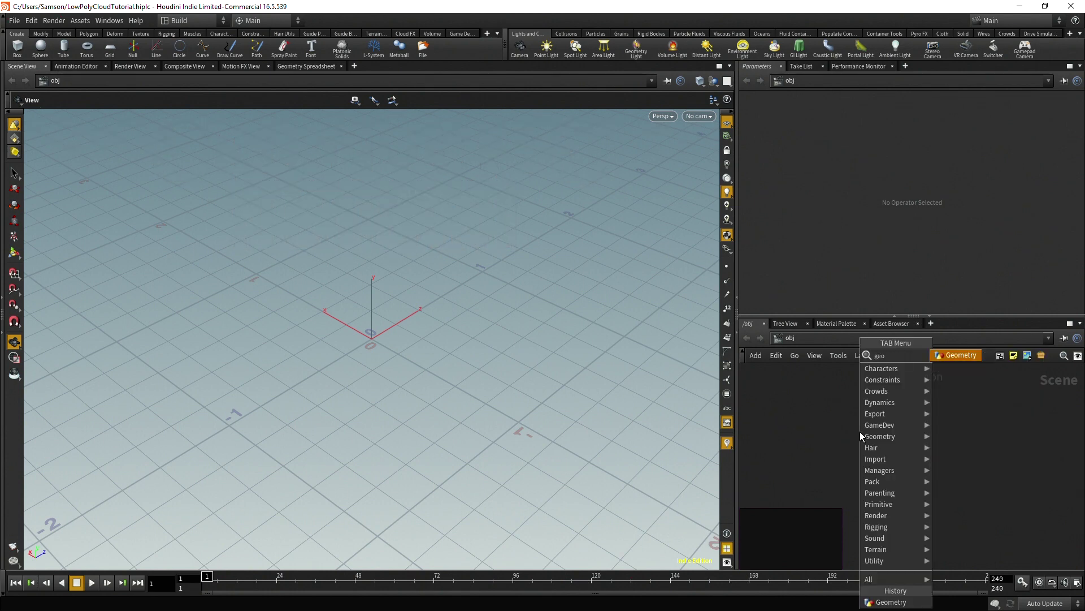
key(Return)
click(860, 432)
double_click(860, 432)
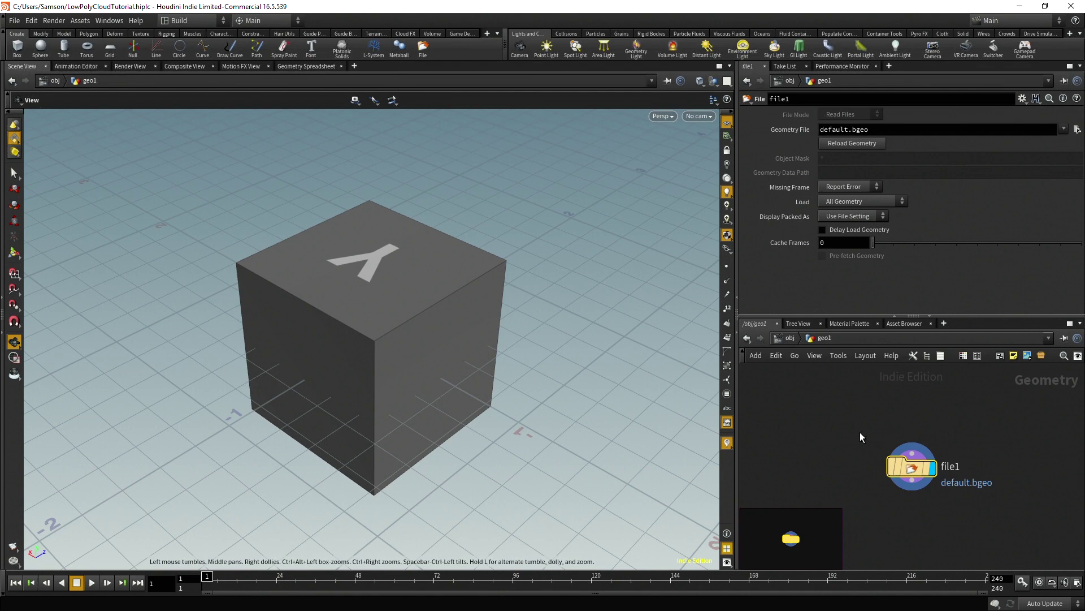
key(Delete)
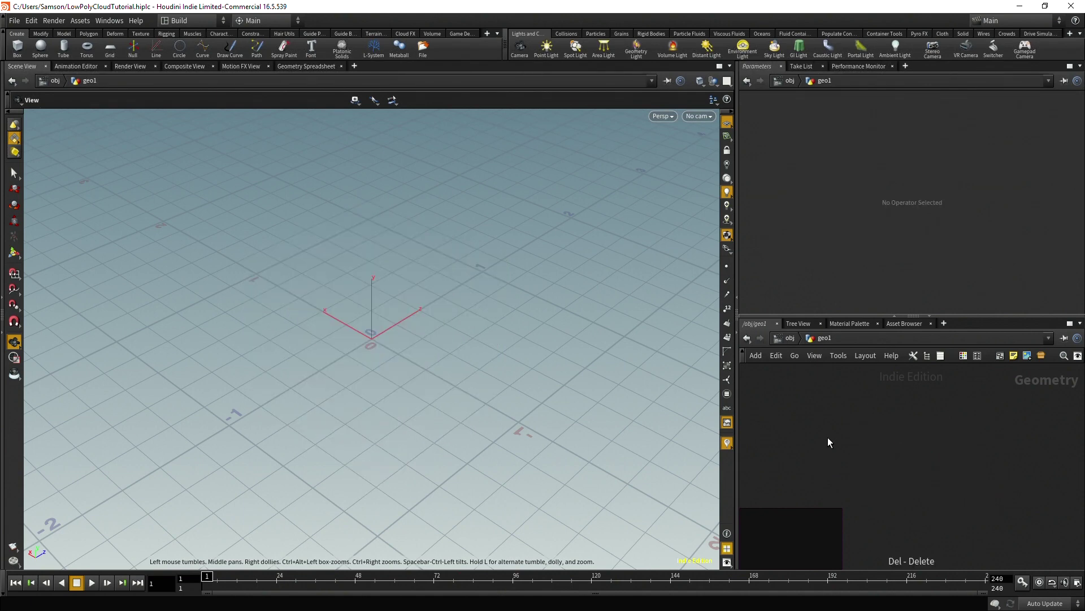
Add a Sphere node to the empty geometry network
key(Tab)
mouse_move(833, 450)
text(sphere)
key(Return)
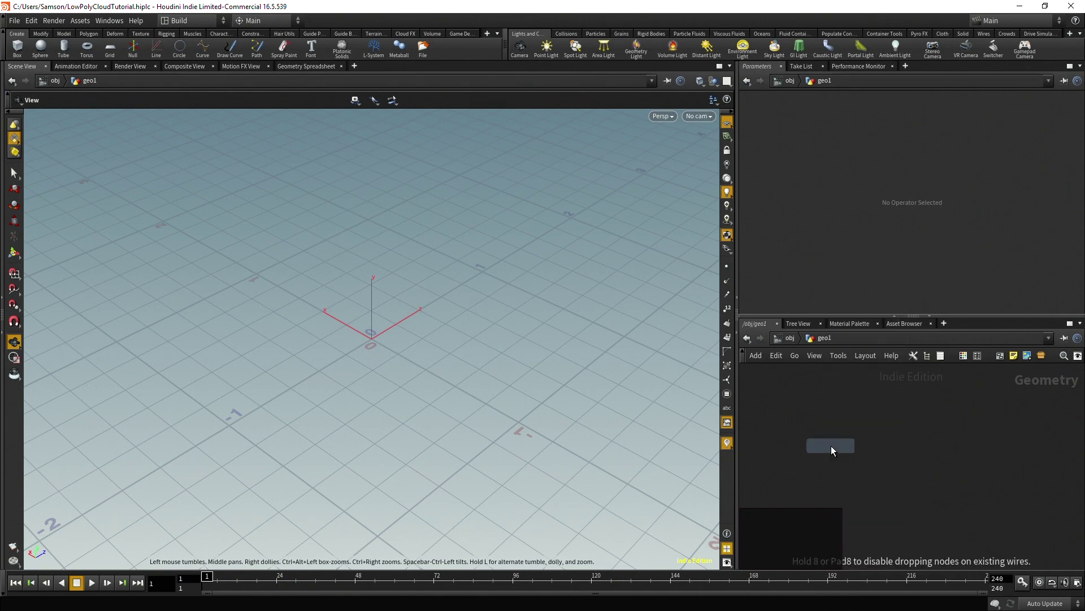
click(831, 446)
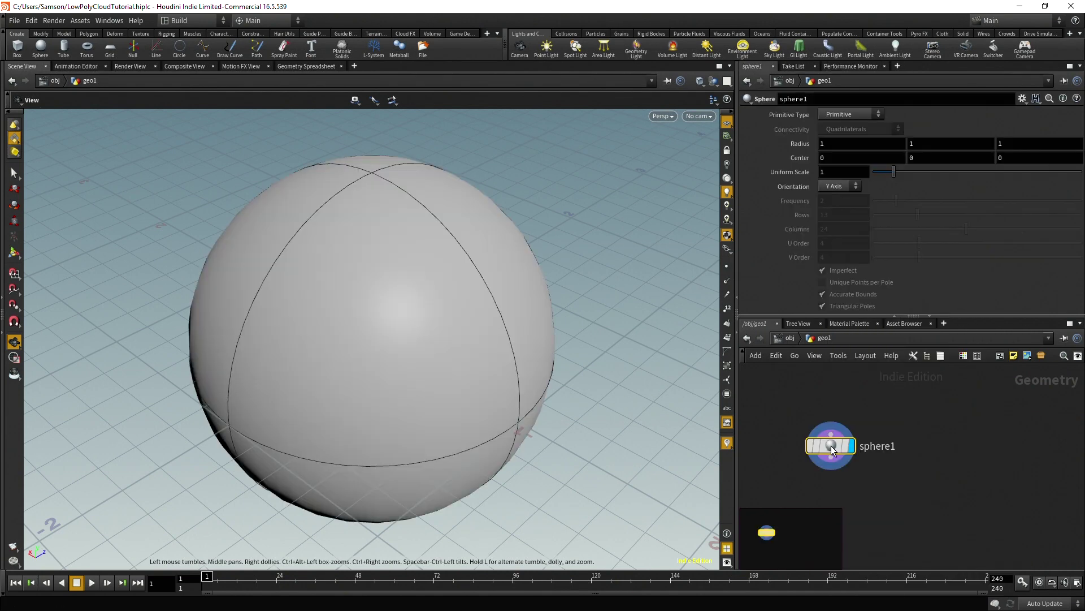
Set the sphere's primitive type to Polygon and its frequency to 6
click(850, 114)
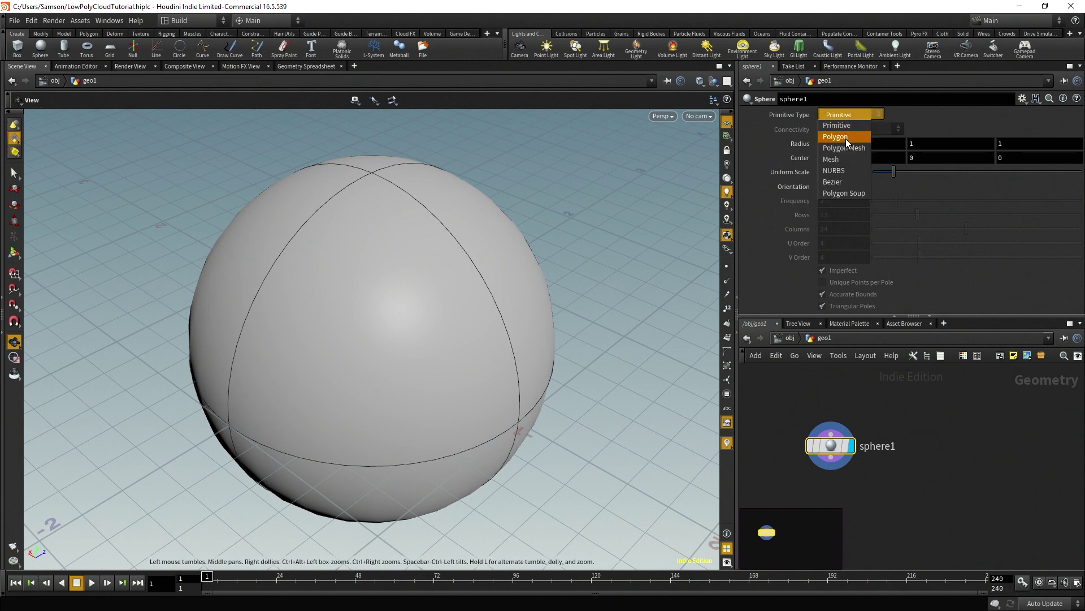
click(845, 137)
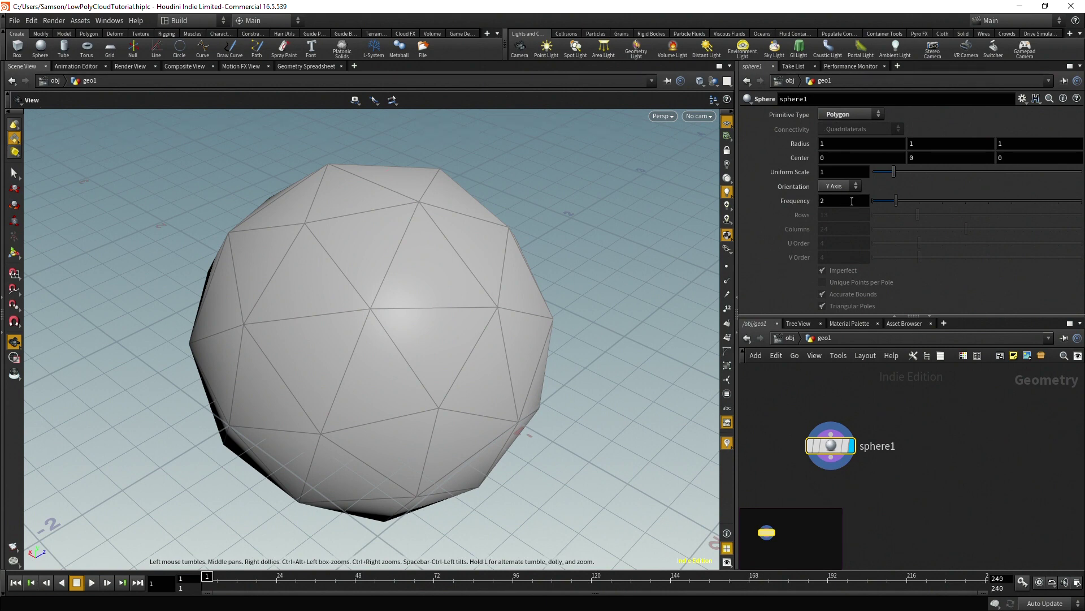
click(852, 201)
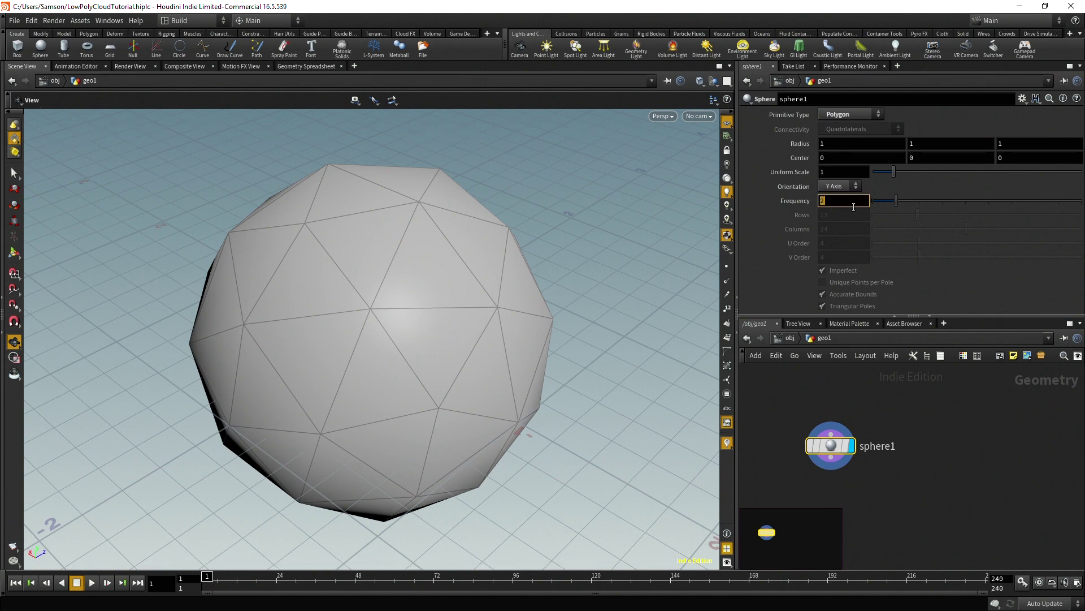
text(6)
key(Return)
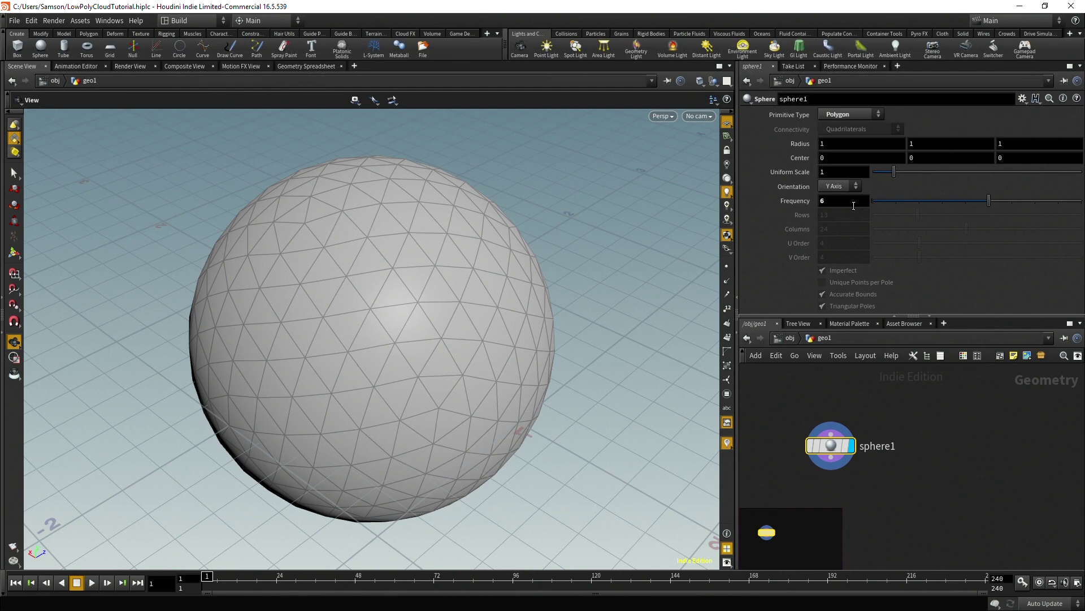
Add a Mountain node fed by the sphere's output, align it beneath the sphere and display its result
middle_drag(921, 434, 953, 391)
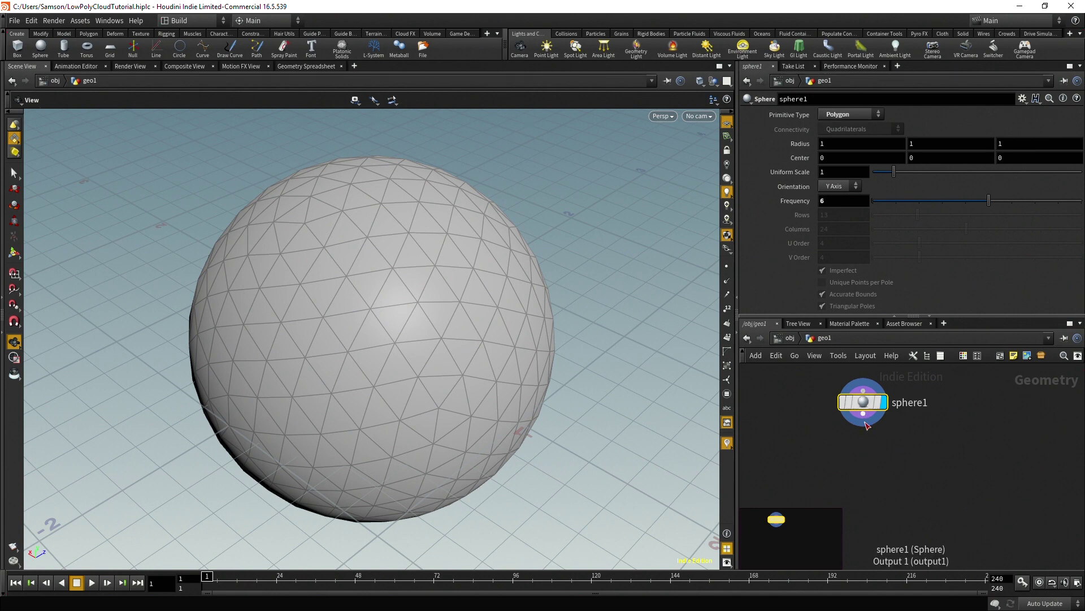
drag(863, 415, 873, 449)
key(Tab)
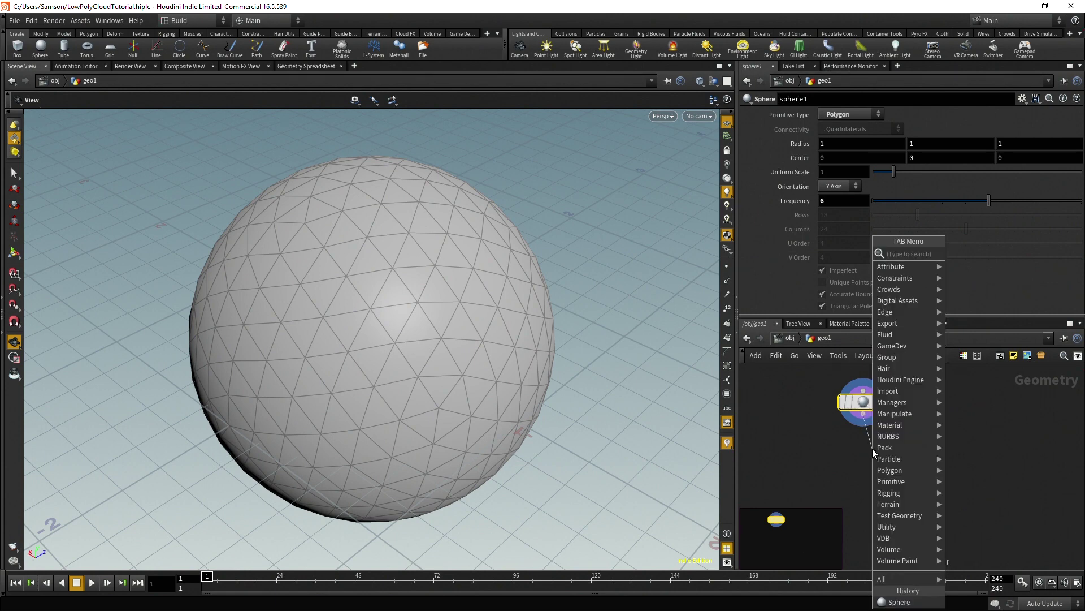
text(moun)
key(Return)
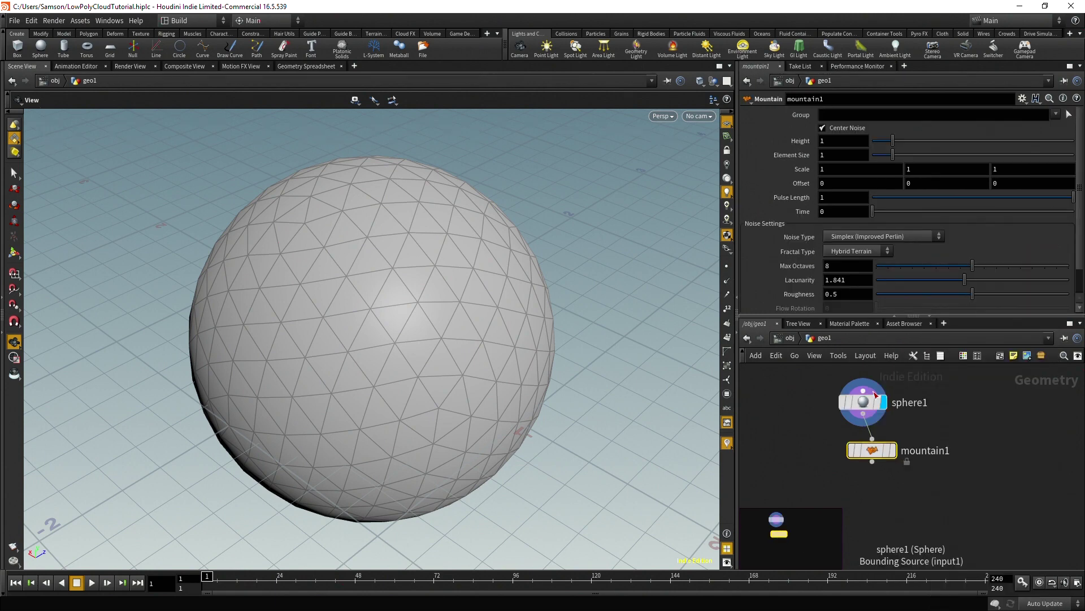
drag(883, 449, 873, 454)
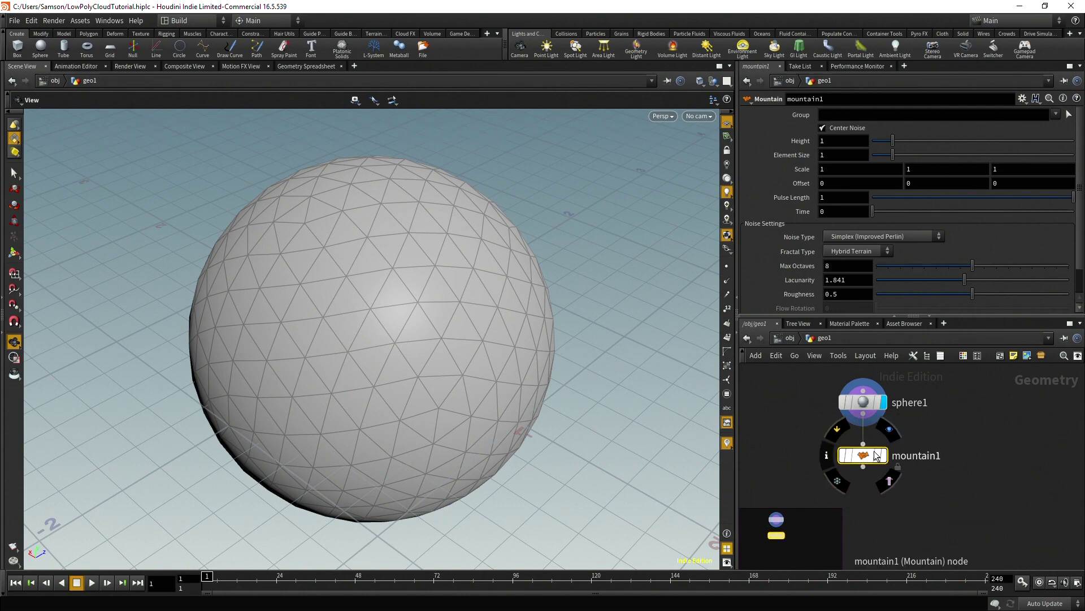
click(886, 455)
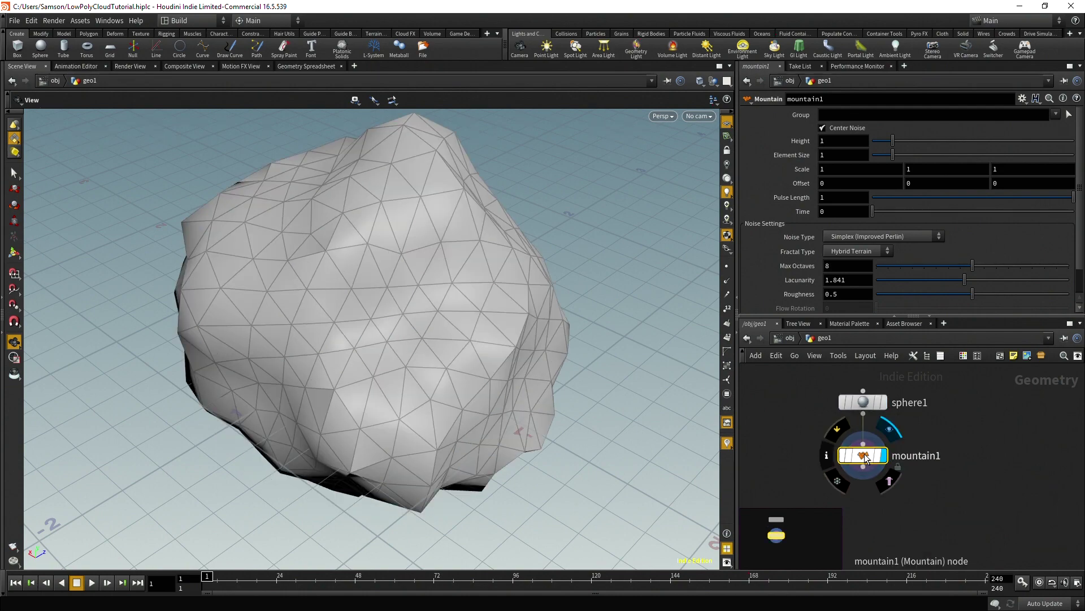
Change the Mountain node's noise type to Perlin
drag(362, 271, 615, 232)
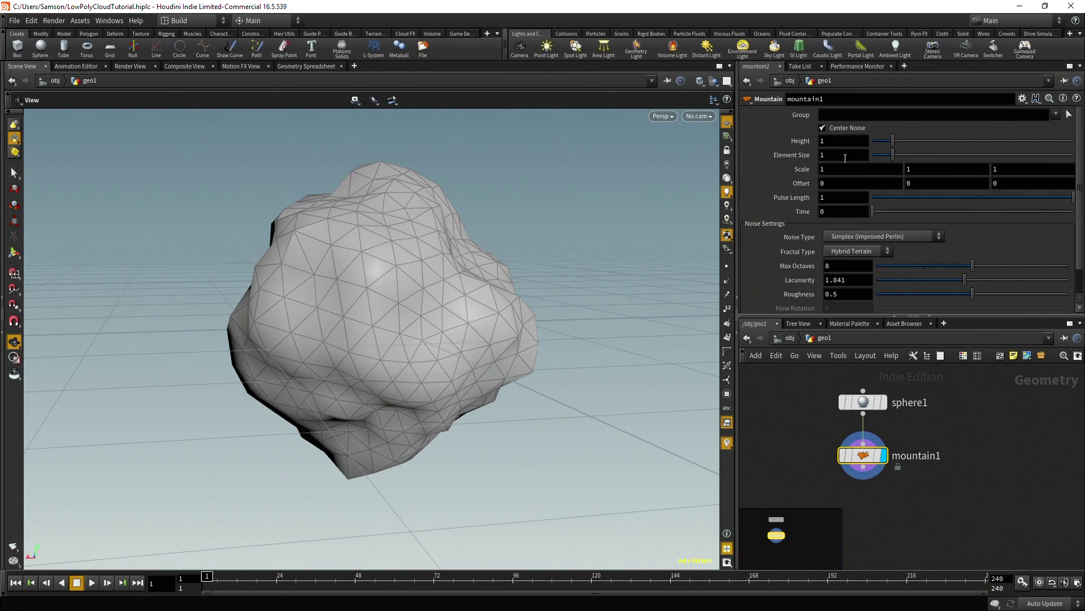
click(887, 240)
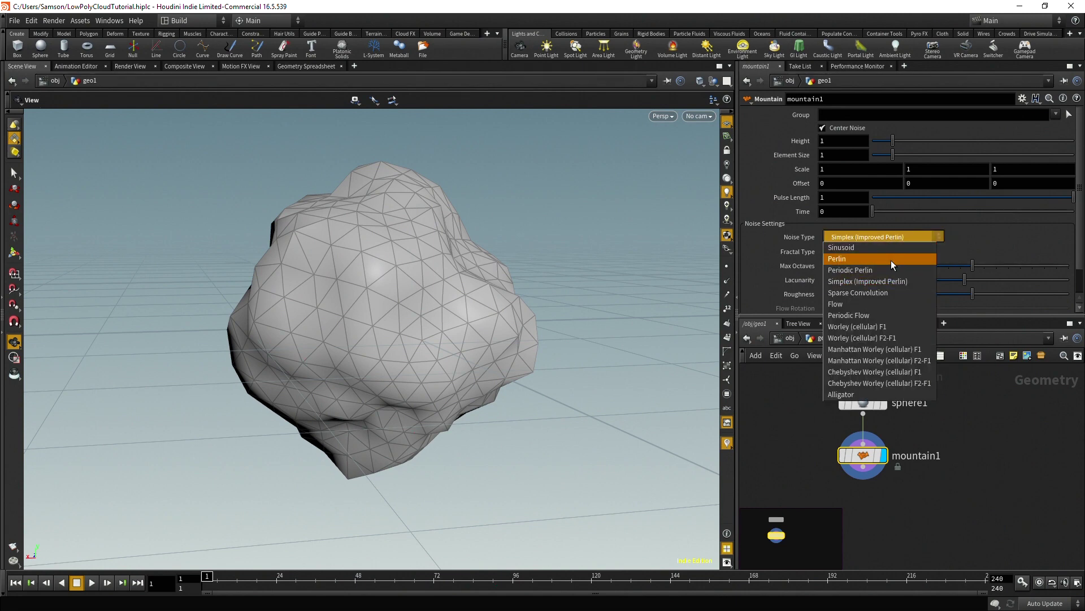
click(890, 260)
drag(566, 328, 639, 342)
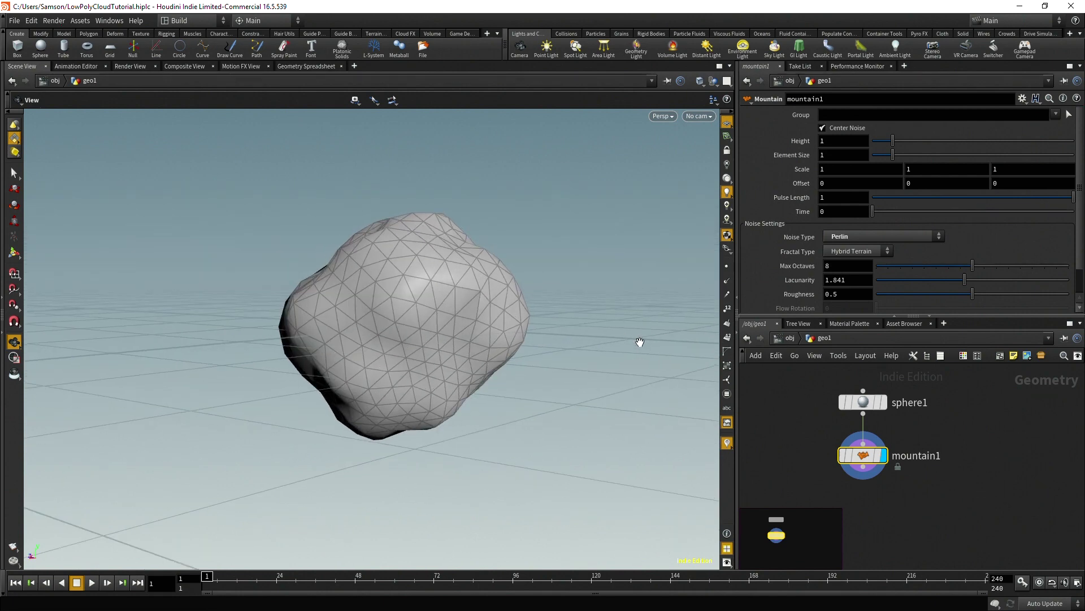
Add a PolyReduce node fed by the Mountain node's output and display its result
middle_drag(928, 509, 945, 467)
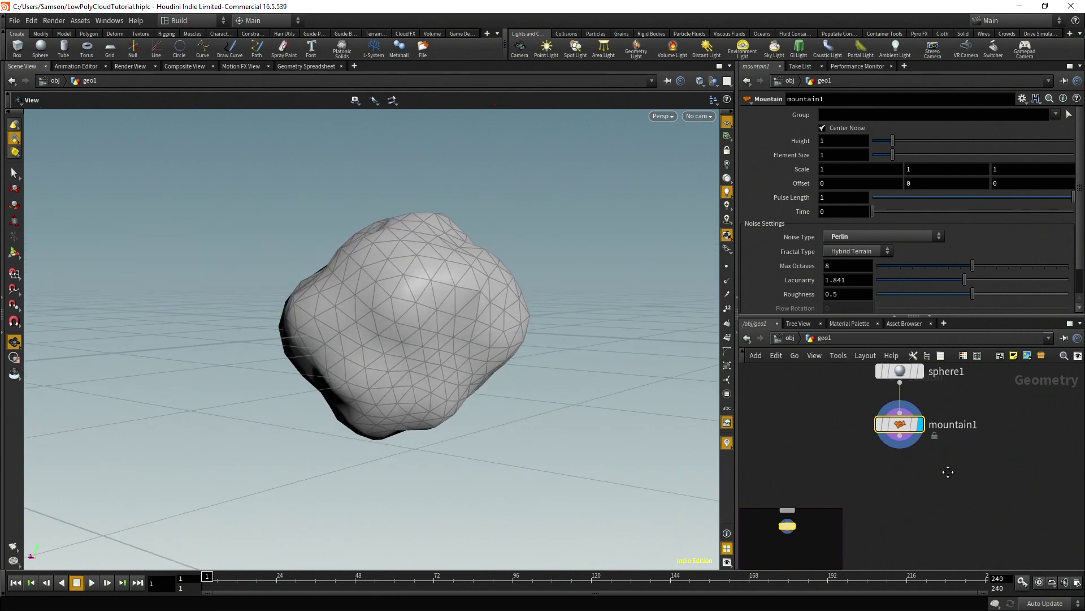
click(900, 434)
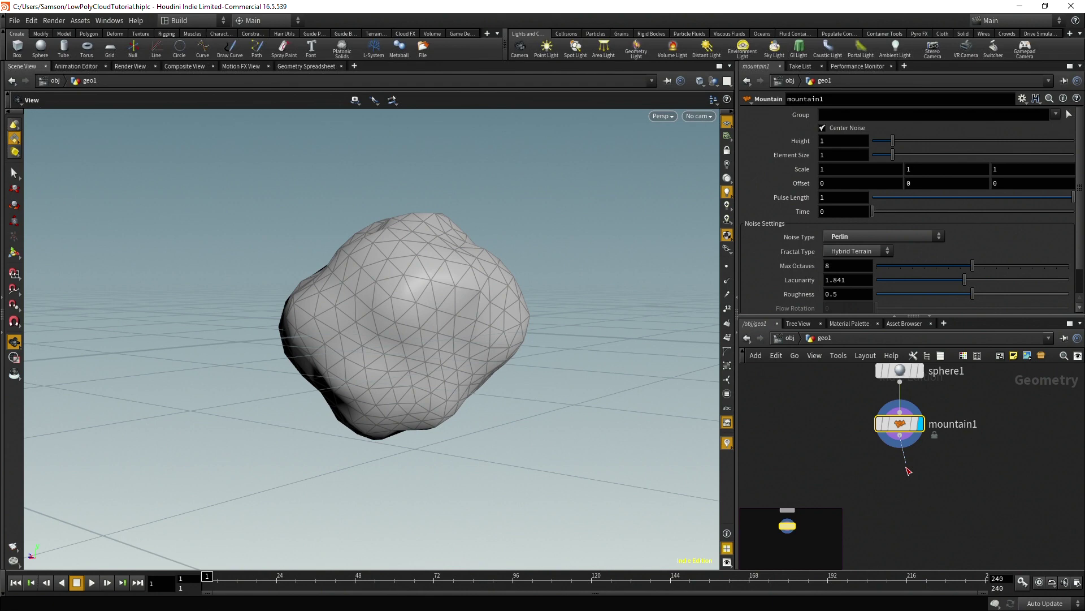
click(901, 493)
text(polyreduce)
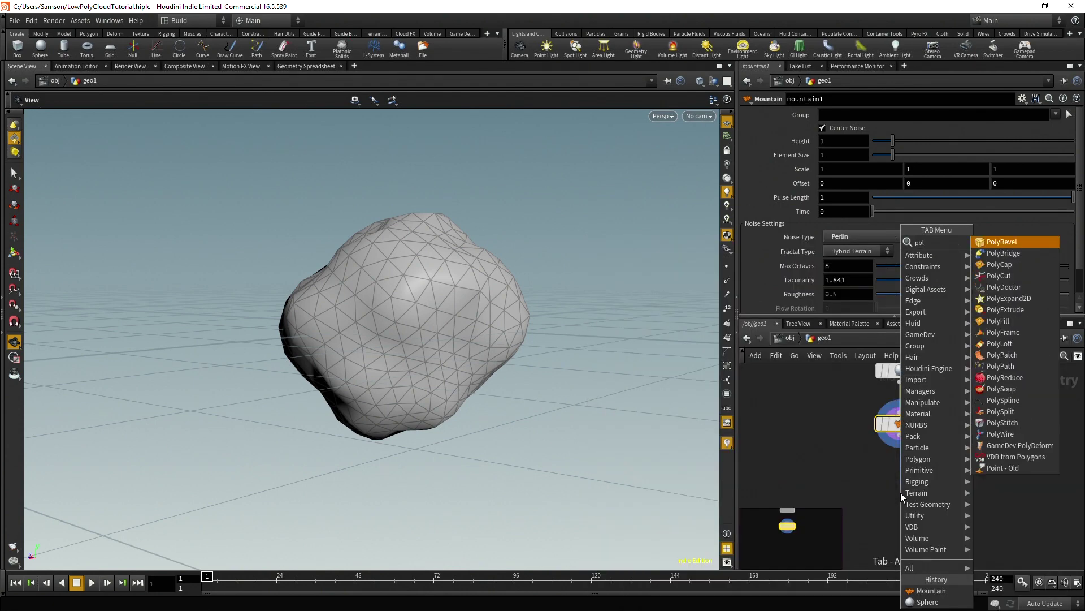
key(Return)
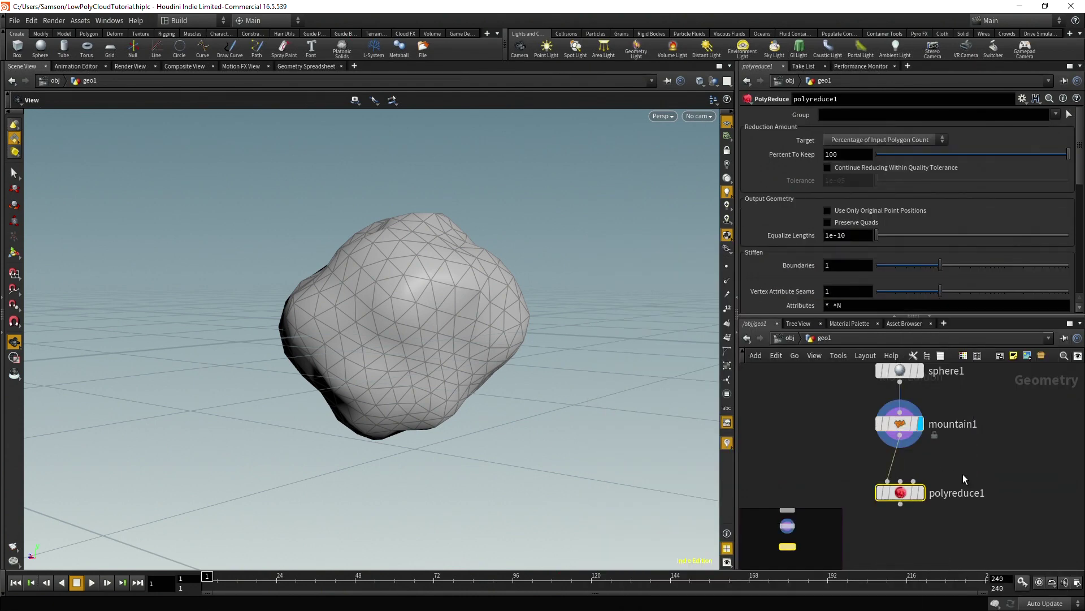
click(925, 467)
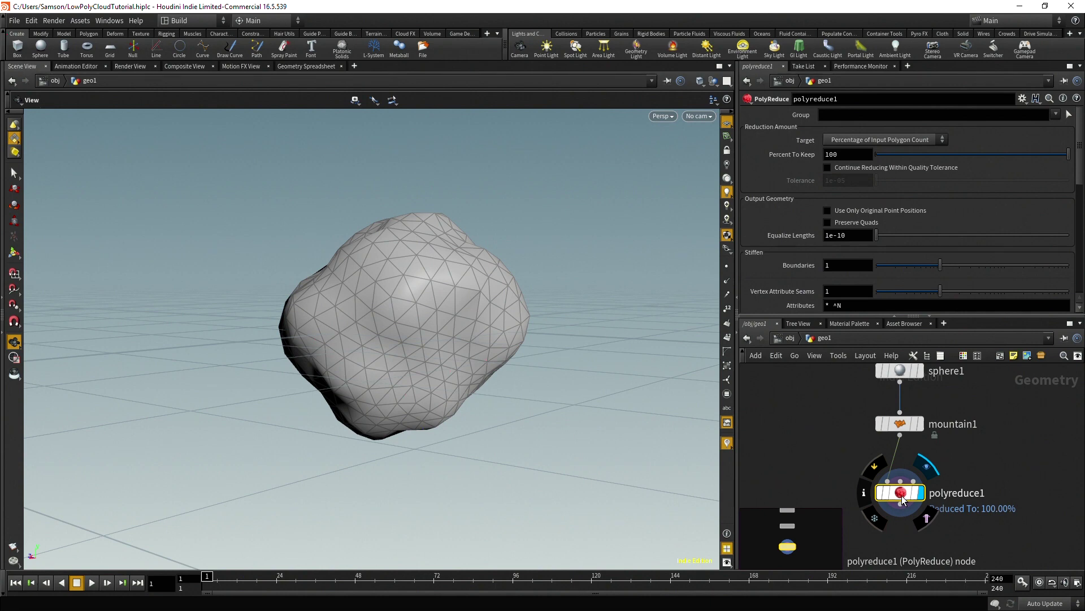
Try 50 for the PolyReduce node's Percent To Keep and settle on 10
scroll(980, 469, down, 2)
drag(544, 323, 445, 384)
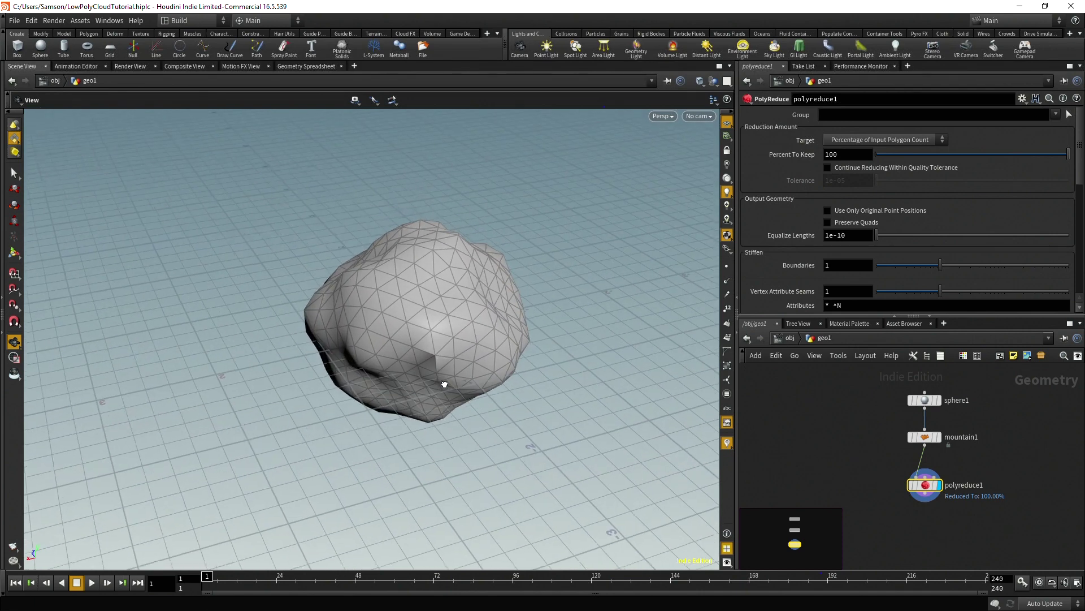
double_click(842, 155)
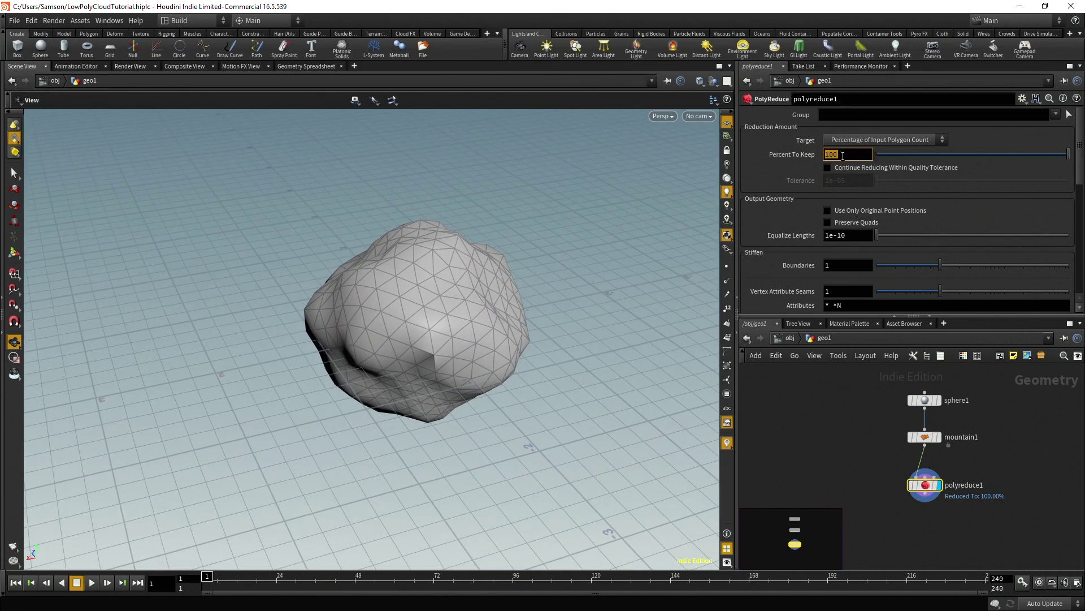
text(50)
key(Return)
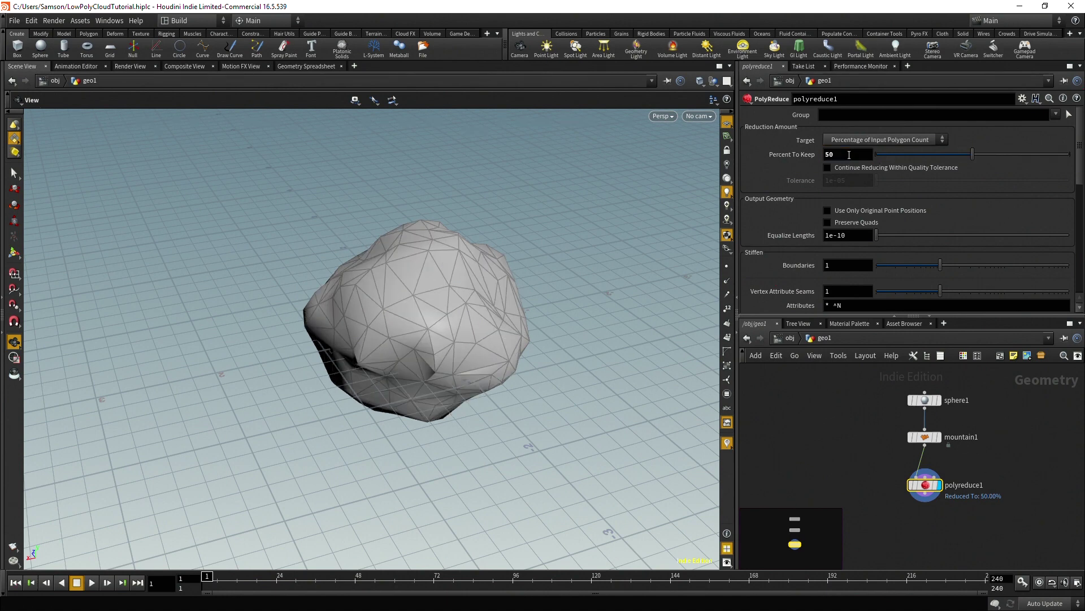
click(849, 155)
text(15)
key(Return)
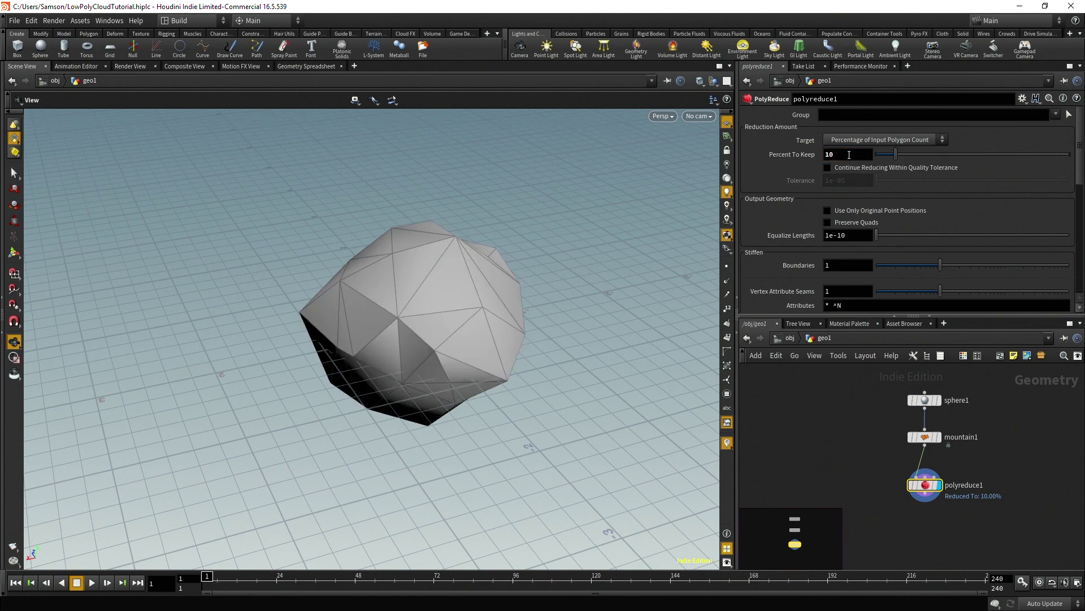
Add a Normal node fed by the PolyReduce node's output and display its result
drag(509, 163, 588, 257)
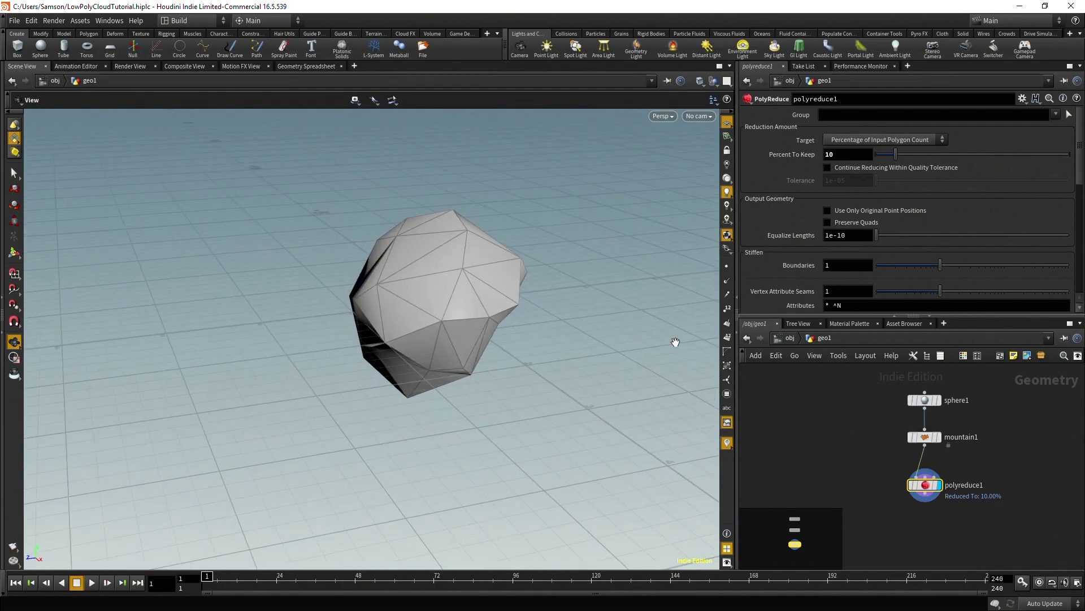
drag(516, 283, 480, 264)
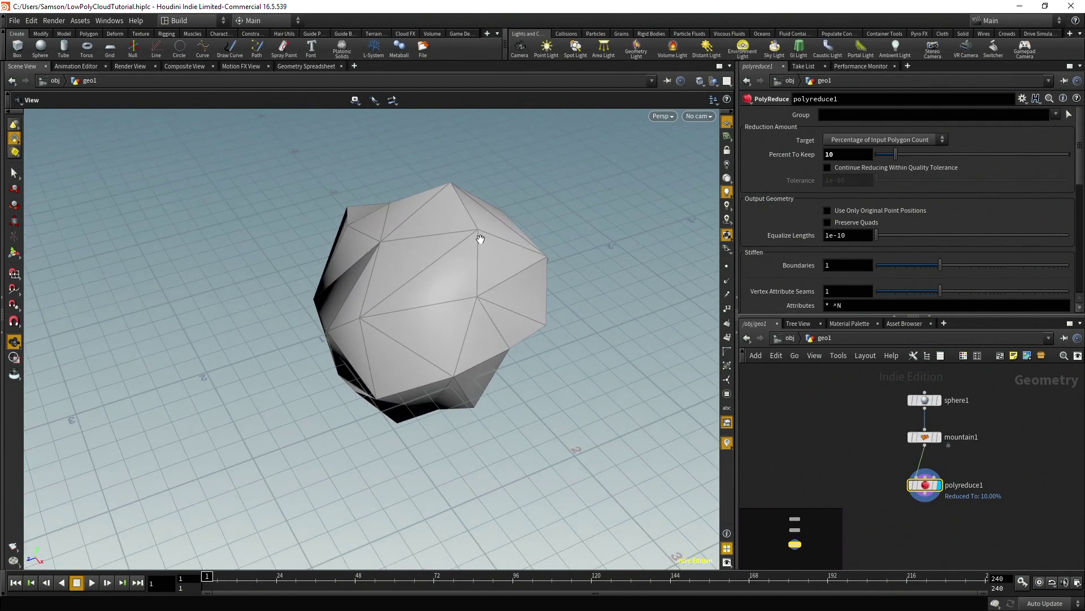
drag(390, 310, 509, 316)
middle_drag(945, 485, 924, 438)
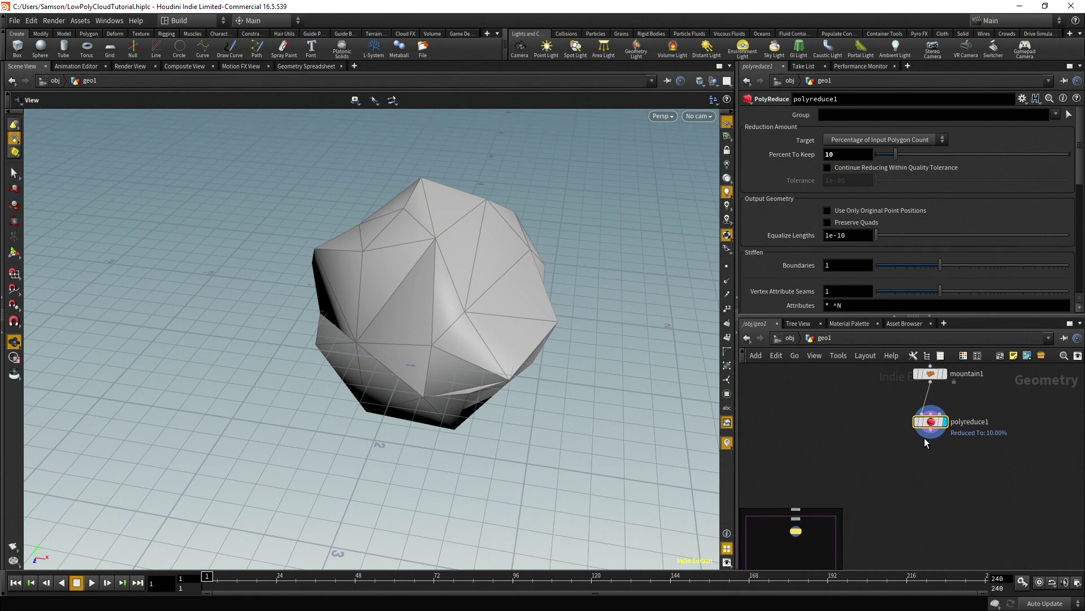
click(930, 431)
key(Tab)
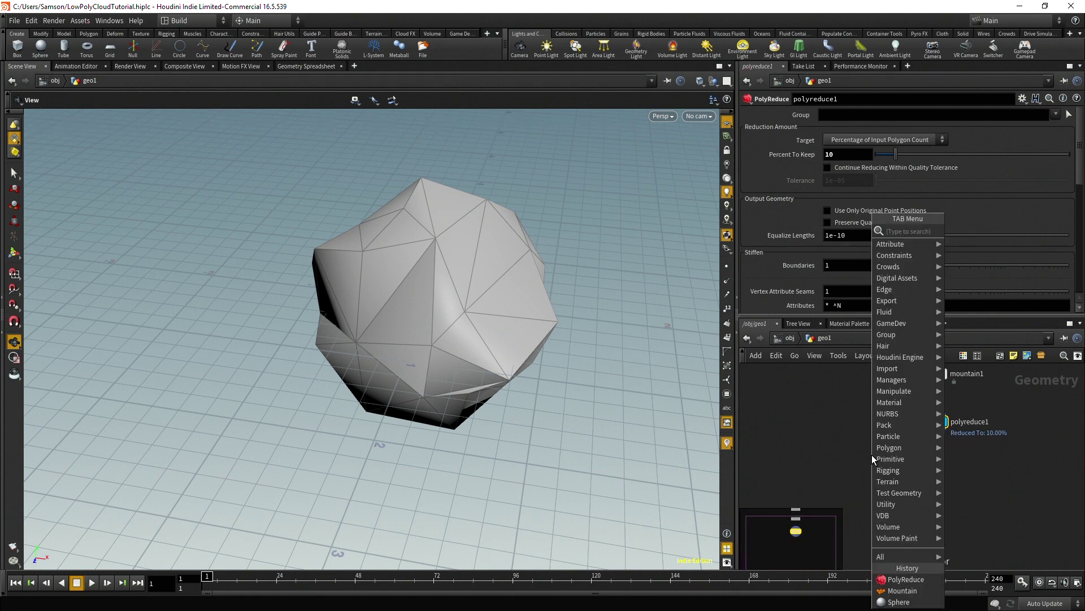
text(normal)
key(Return)
scroll(912, 463, up, 2)
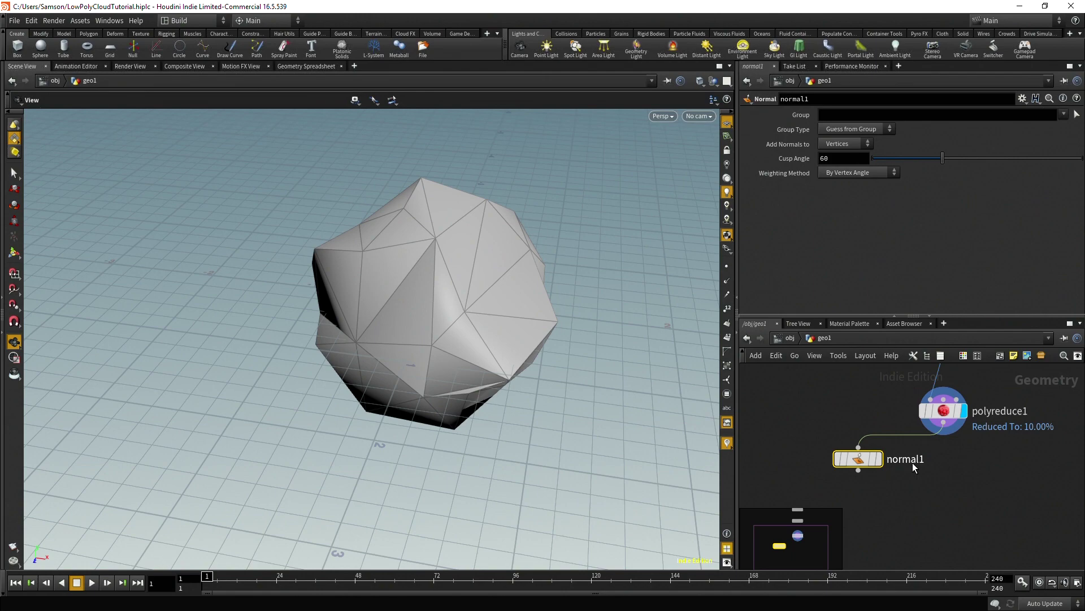
click(879, 459)
Set the Normal node's cusp angle to 0 and inspect the faceted shape from several sides
double_click(845, 161)
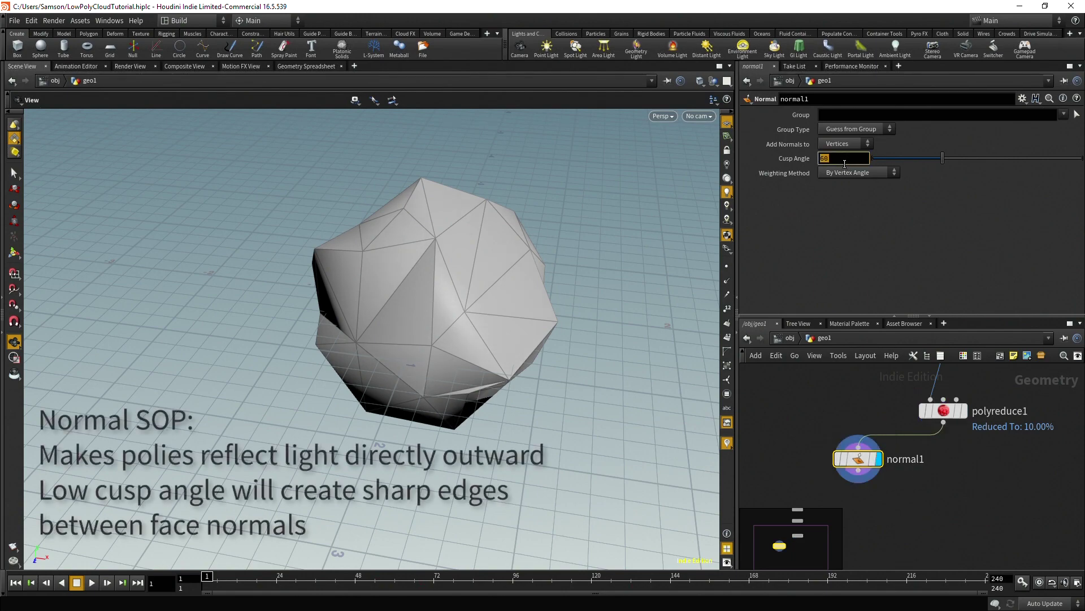
text(0)
key(Return)
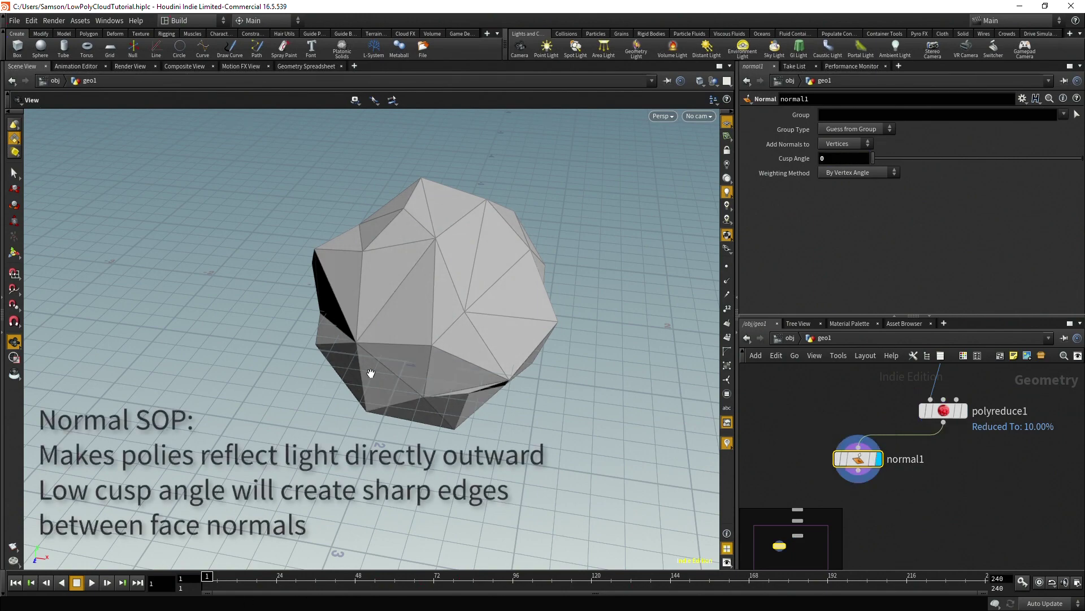
drag(368, 375, 476, 311)
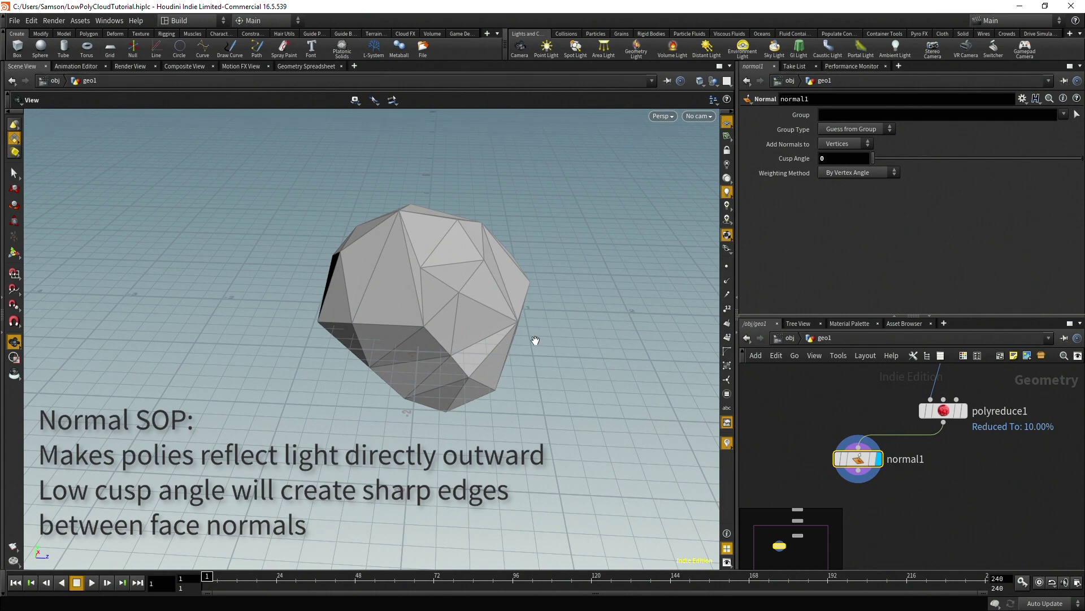
drag(467, 307, 528, 304)
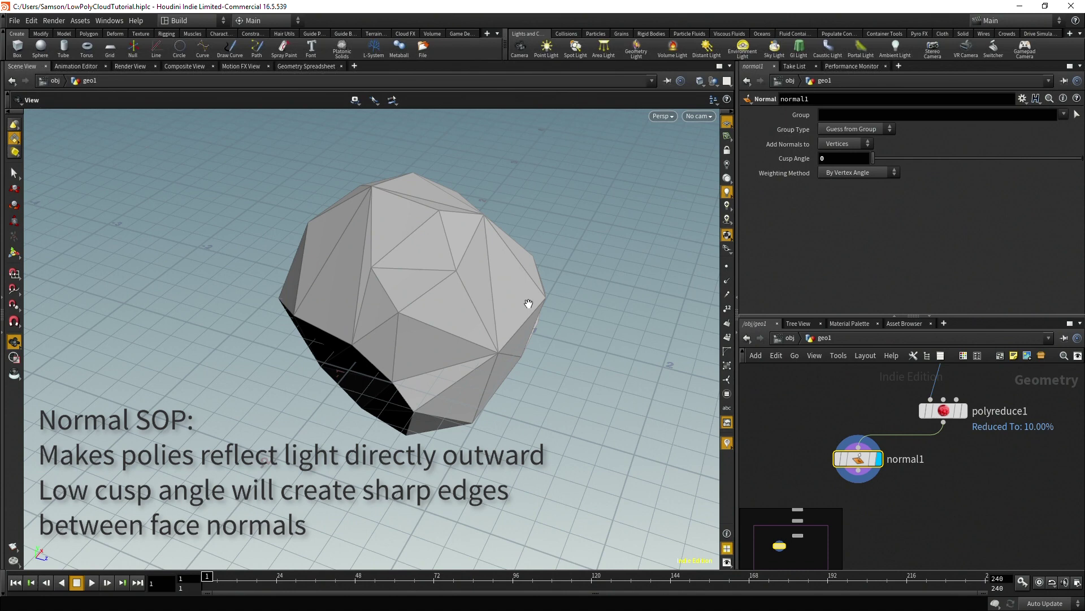
Detach the Normal node from the chain, set it aside, and display the PolyReduce node's result
mouse_move(870, 463)
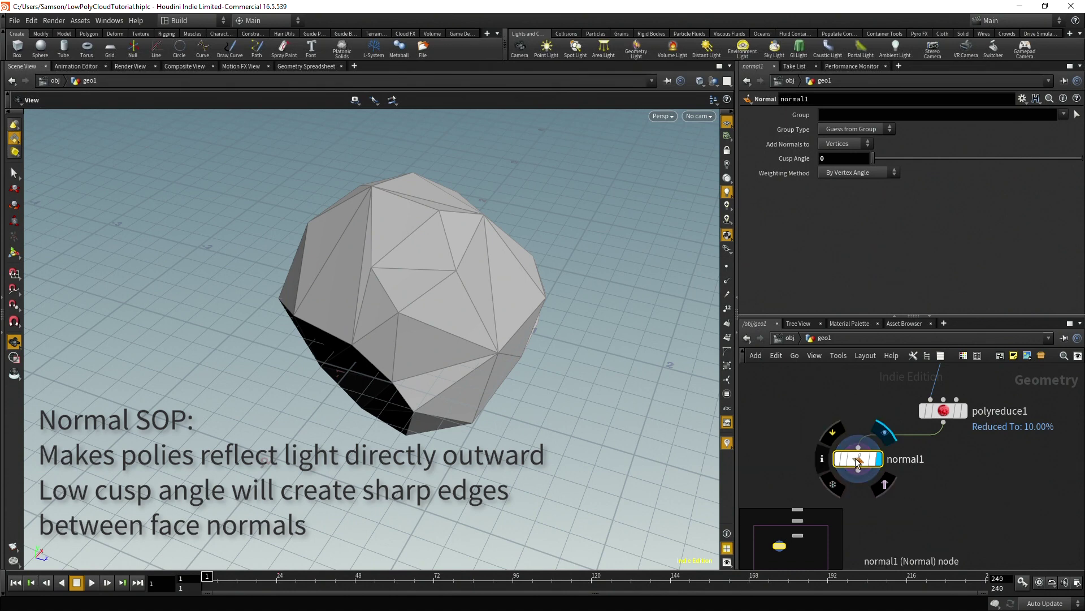
mouse_move(861, 458)
mouse_down()
mouse_move(852, 441)
mouse_move(861, 458)
mouse_up()
drag(750, 500, 783, 447)
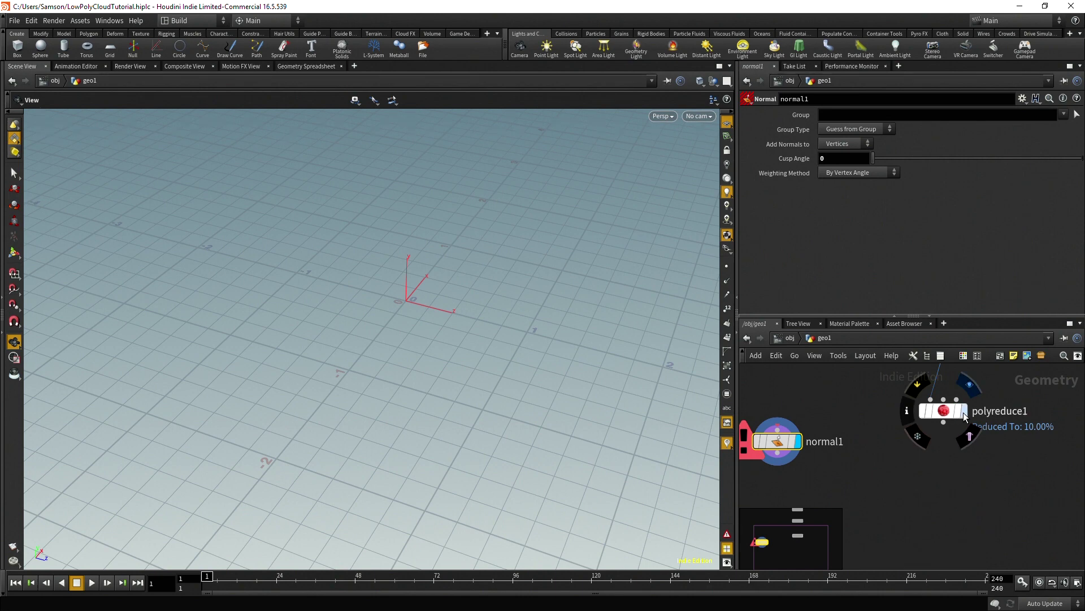
click(963, 411)
Add a PolyBevel node fed by the PolyReduce node's output and display its result
click(943, 423)
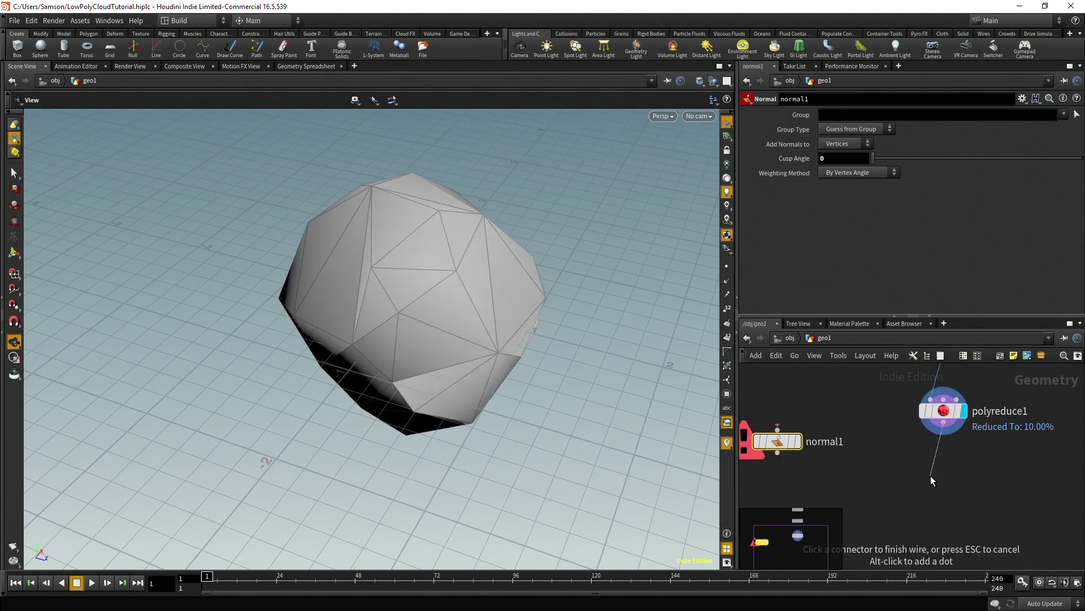
click(927, 479)
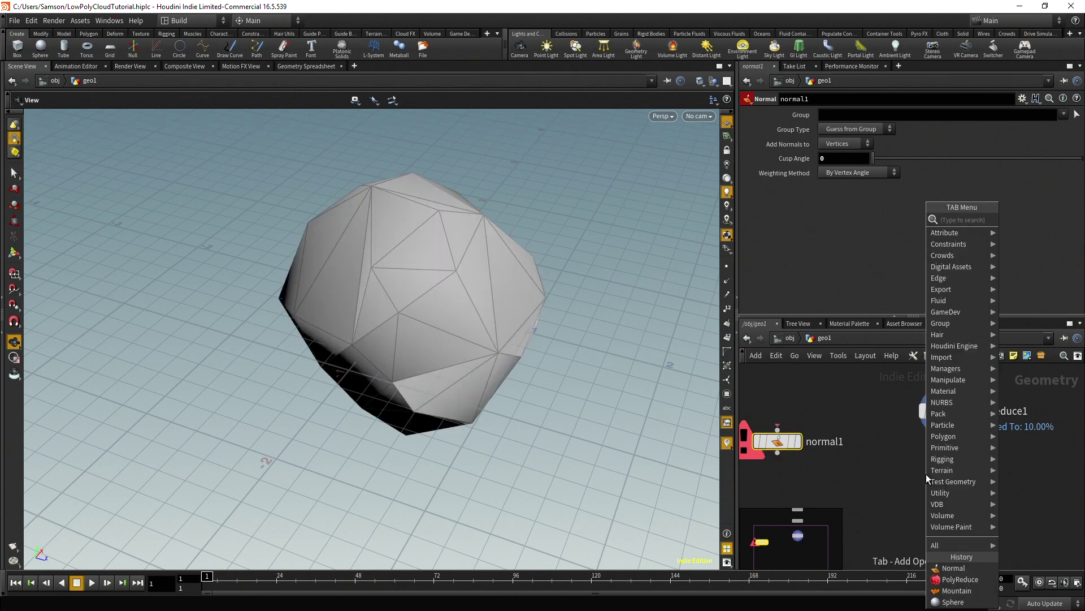
text(polybevel)
key(Return)
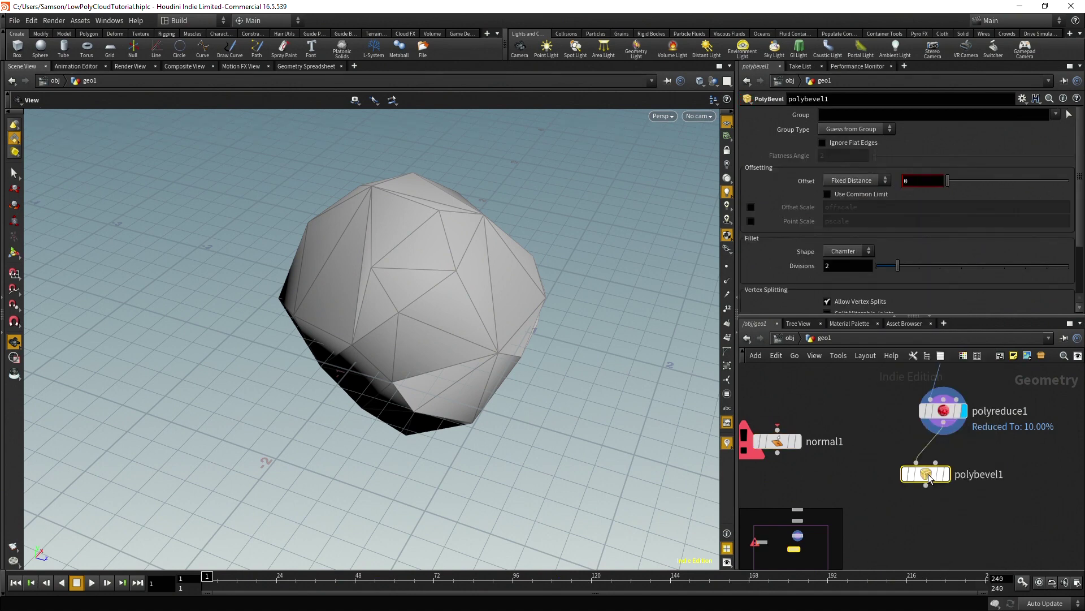
scroll(928, 474, up, 2)
mouse_move(906, 467)
drag(906, 467, 950, 468)
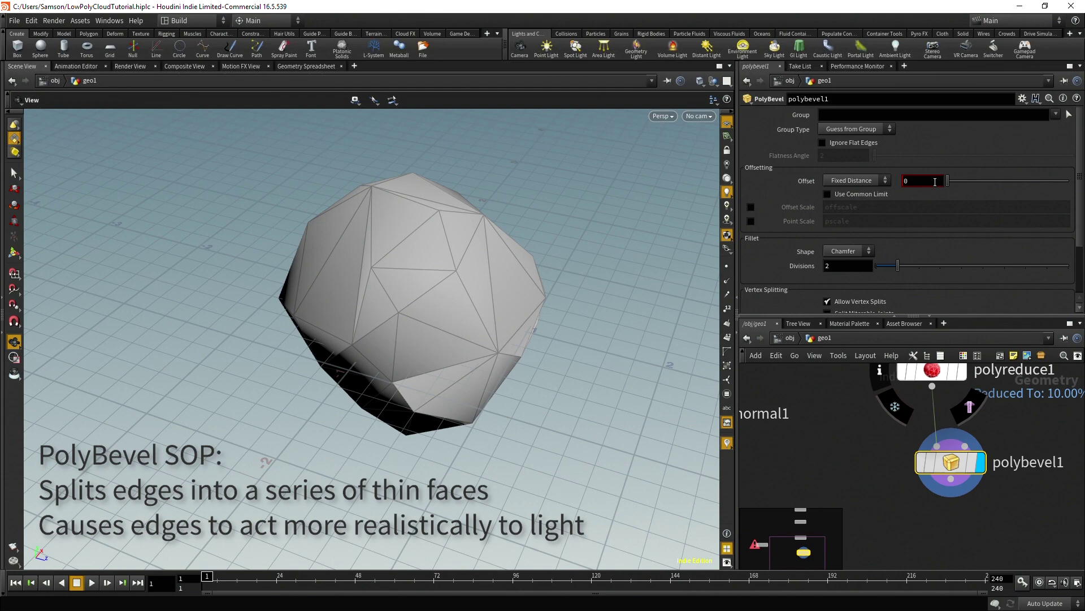
Set the PolyBevel node's offset to 0.009 and its fillet divisions to 3
right_drag(503, 310, 477, 245)
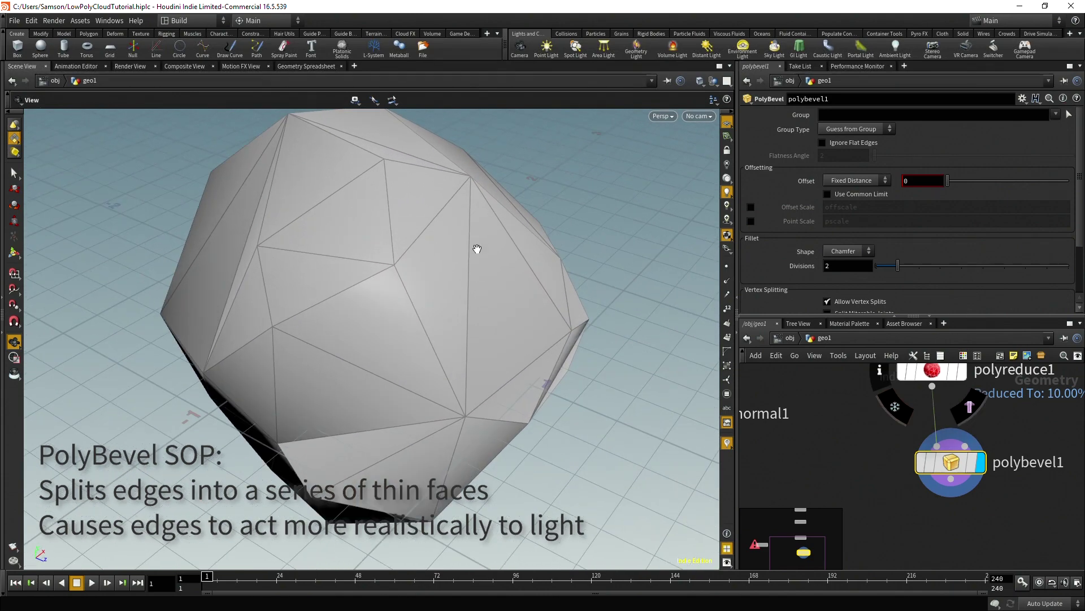
scroll(912, 227, down, 2)
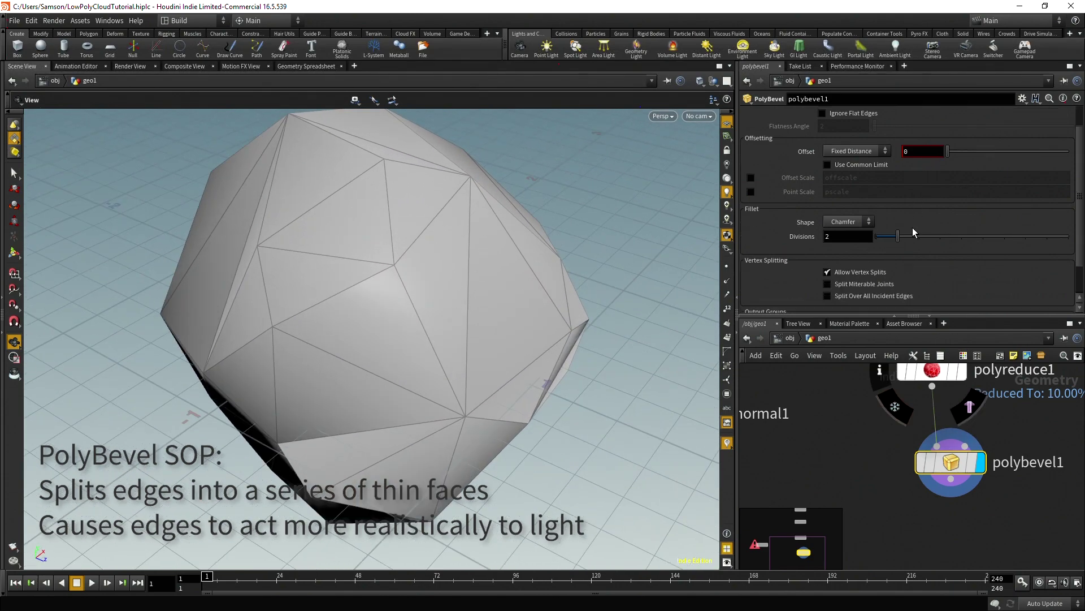
scroll(899, 252, up, 1)
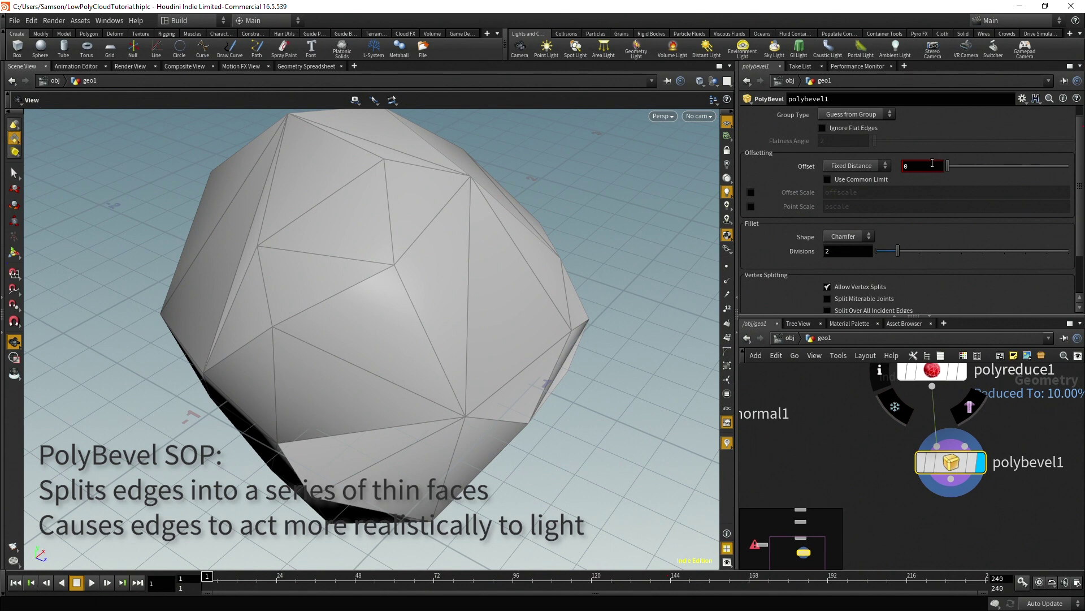
drag(948, 165, 949, 162)
click(852, 256)
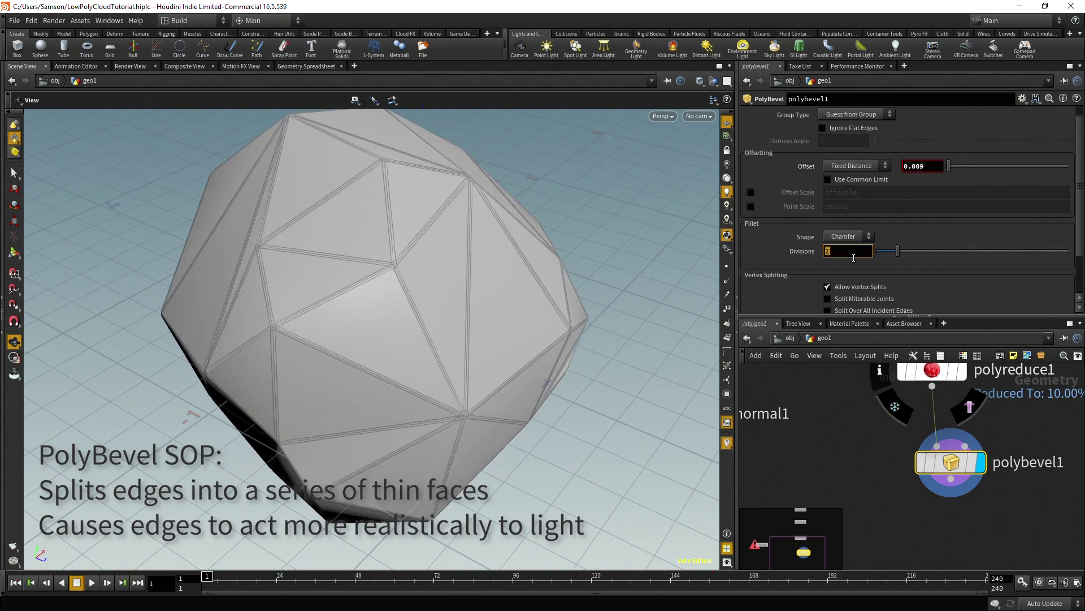
text(3)
key(Return)
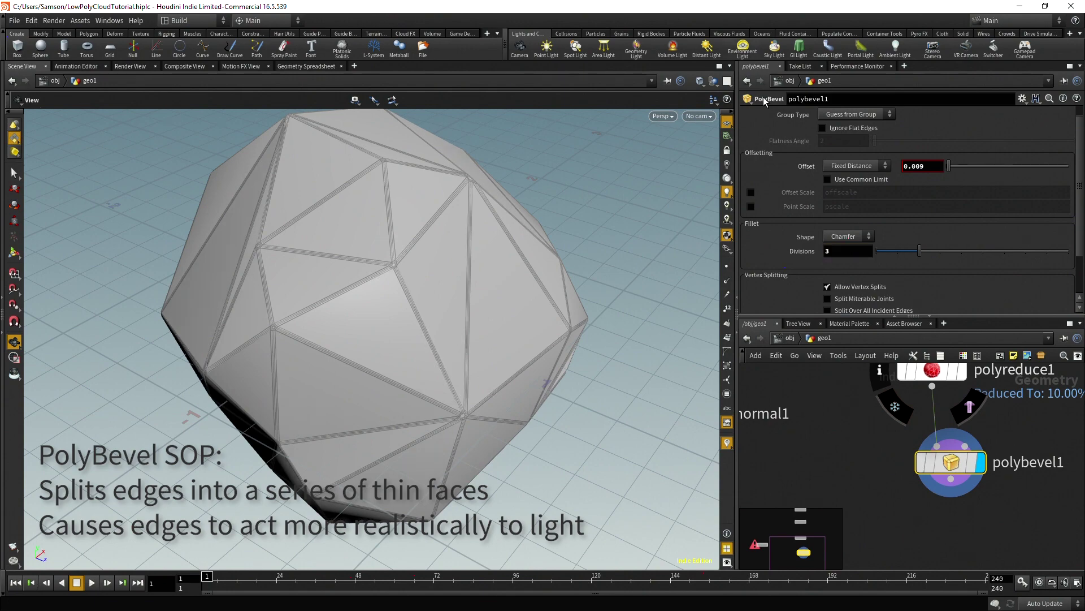
scroll(866, 178, up, 1)
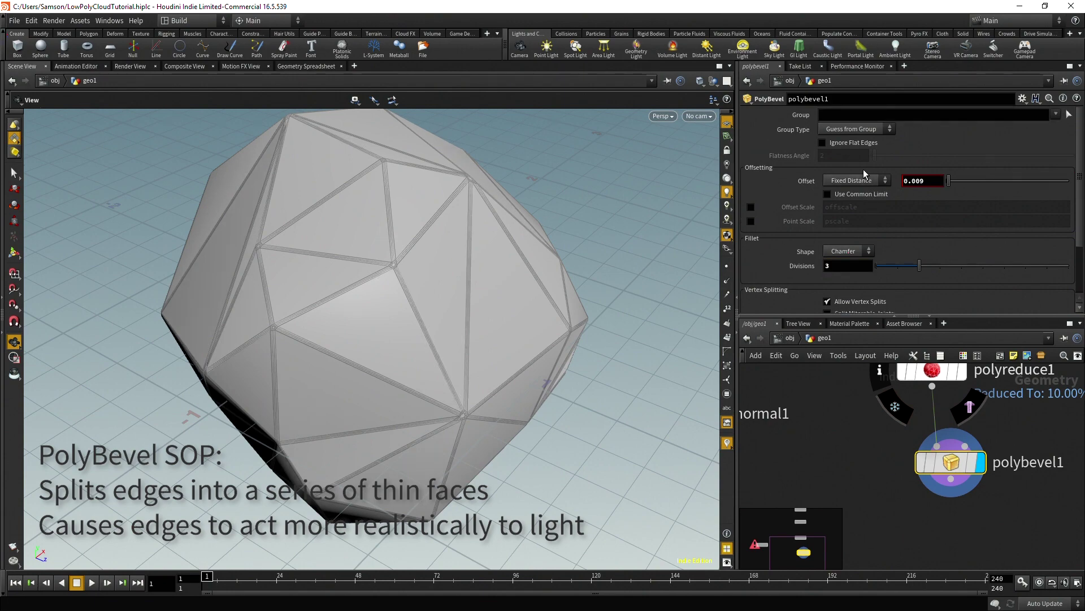
Make the PolyBevel node ignore flat edges, with a flatness angle of 15
drag(396, 306, 542, 282)
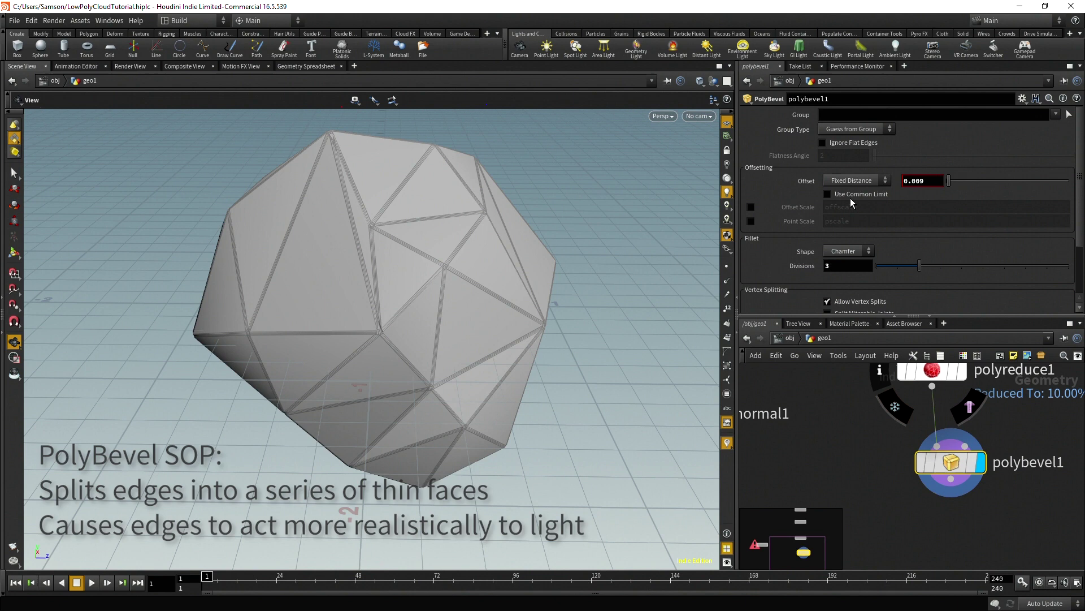
click(822, 143)
click(844, 155)
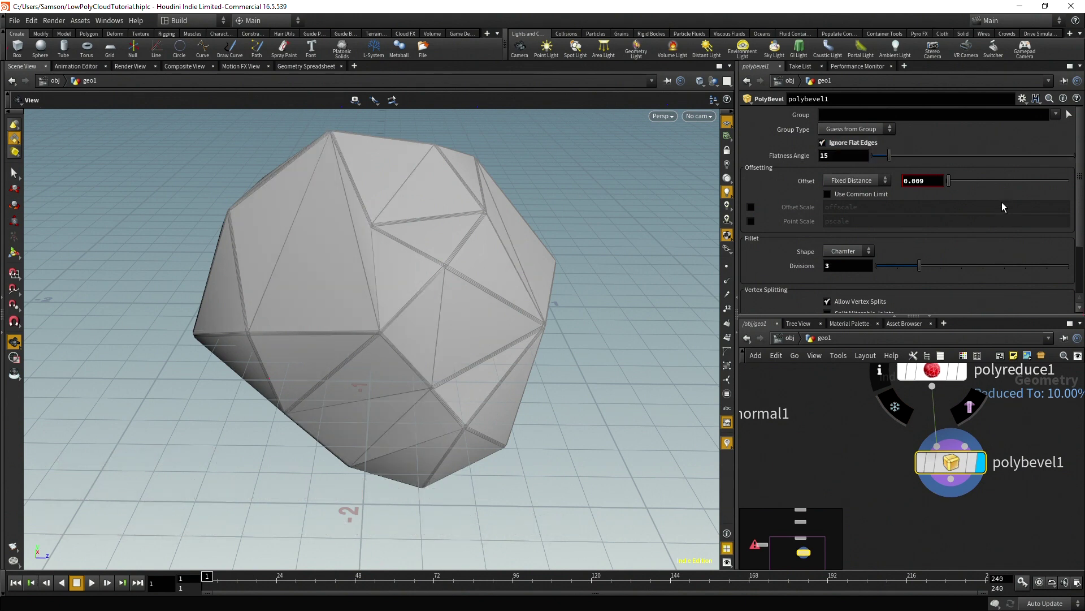
scroll(887, 245, down, 3)
scroll(887, 246, up, 1)
Switch the viewport to Smooth Shaded and inspect the bevelled edges from several sides
drag(501, 303, 474, 318)
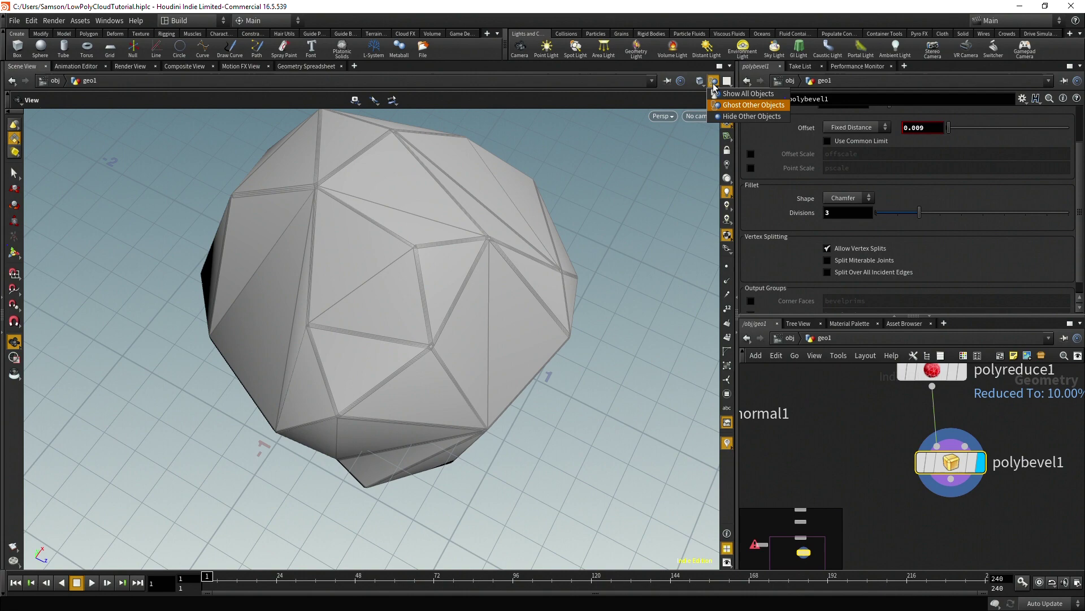
click(713, 82)
click(700, 82)
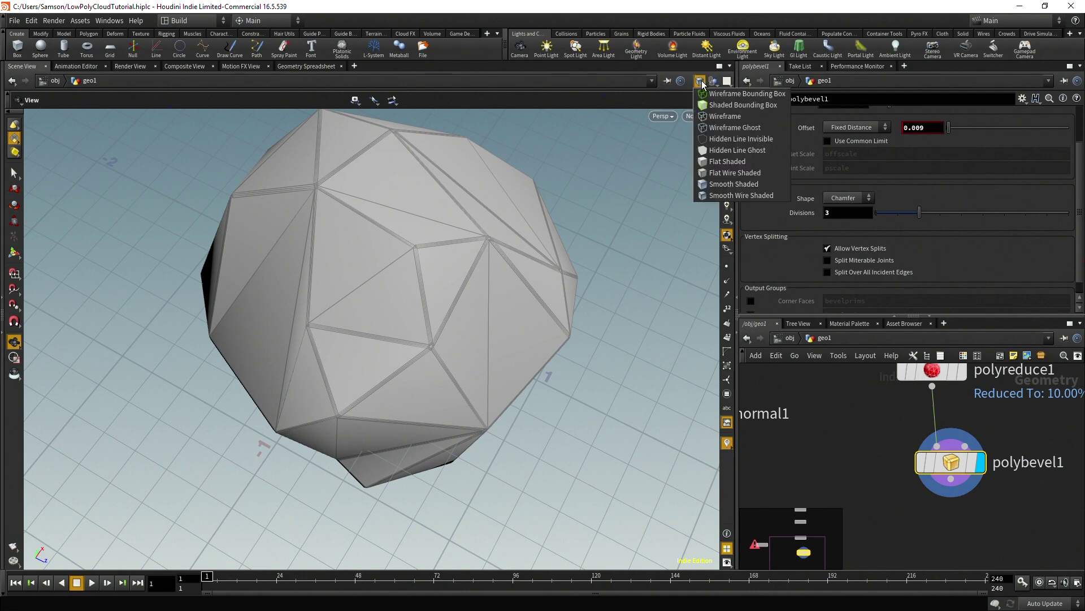
click(735, 184)
mouse_move(654, 194)
mouse_down()
mouse_move(375, 260)
mouse_move(458, 264)
mouse_move(555, 220)
mouse_move(494, 194)
mouse_move(351, 220)
mouse_move(337, 241)
mouse_up()
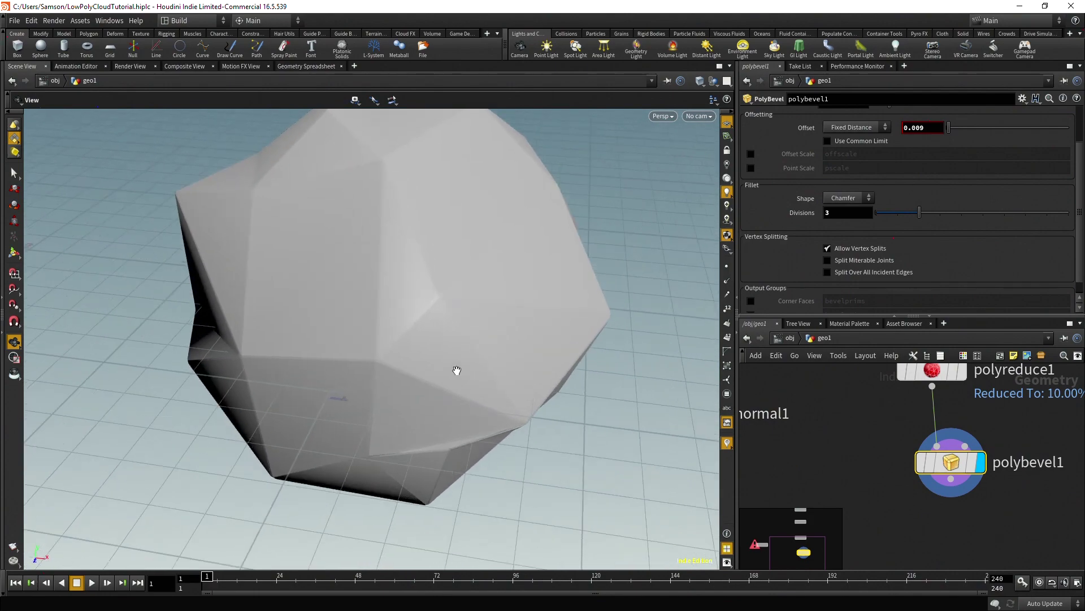
drag(457, 370, 402, 348)
drag(445, 296, 460, 274)
drag(375, 255, 615, 418)
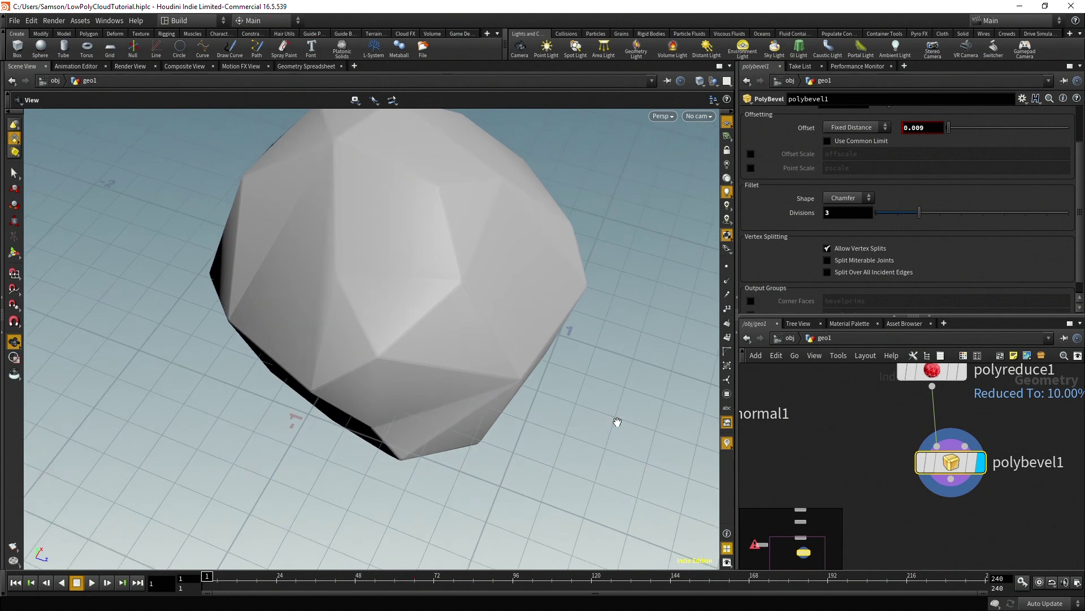
scroll(783, 405, down, 2)
drag(483, 263, 375, 245)
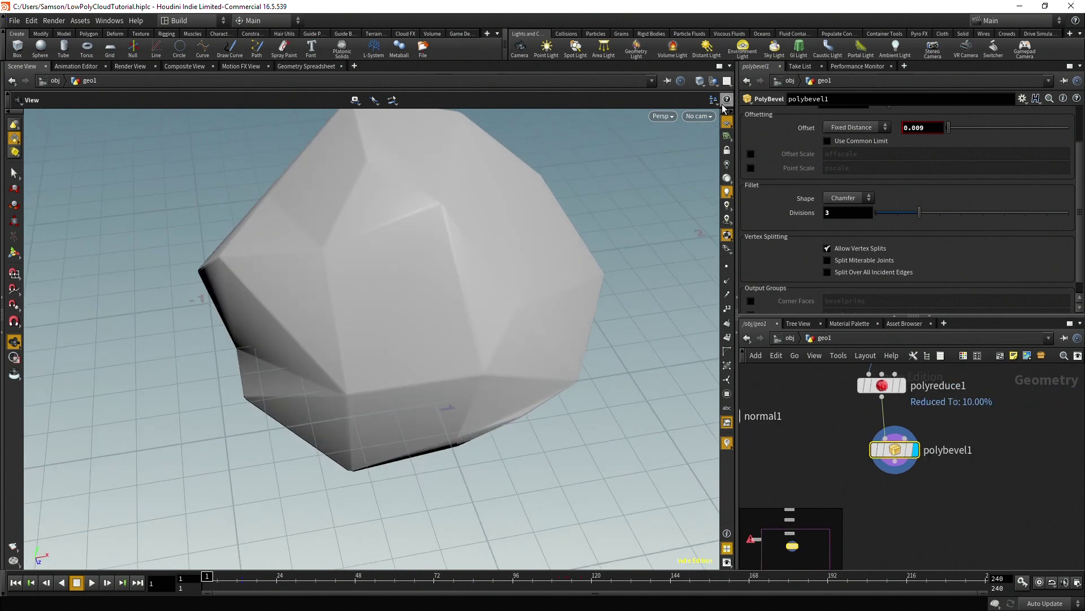
Switch the viewport shading back to Smooth Wire Shaded
scroll(769, 138, down, 1)
scroll(744, 140, up, 3)
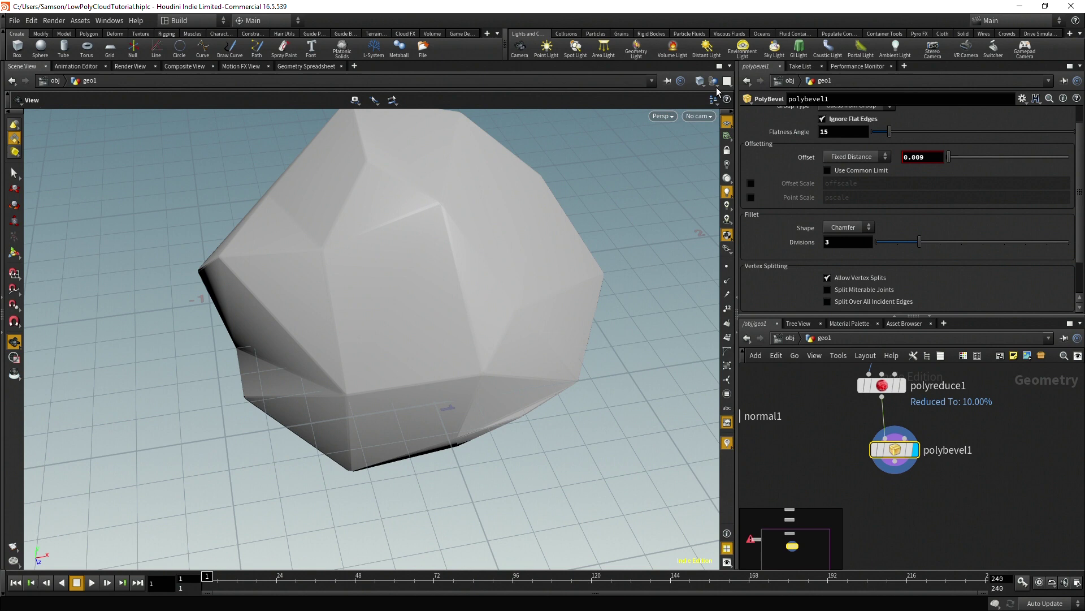
click(714, 81)
click(700, 81)
click(700, 81)
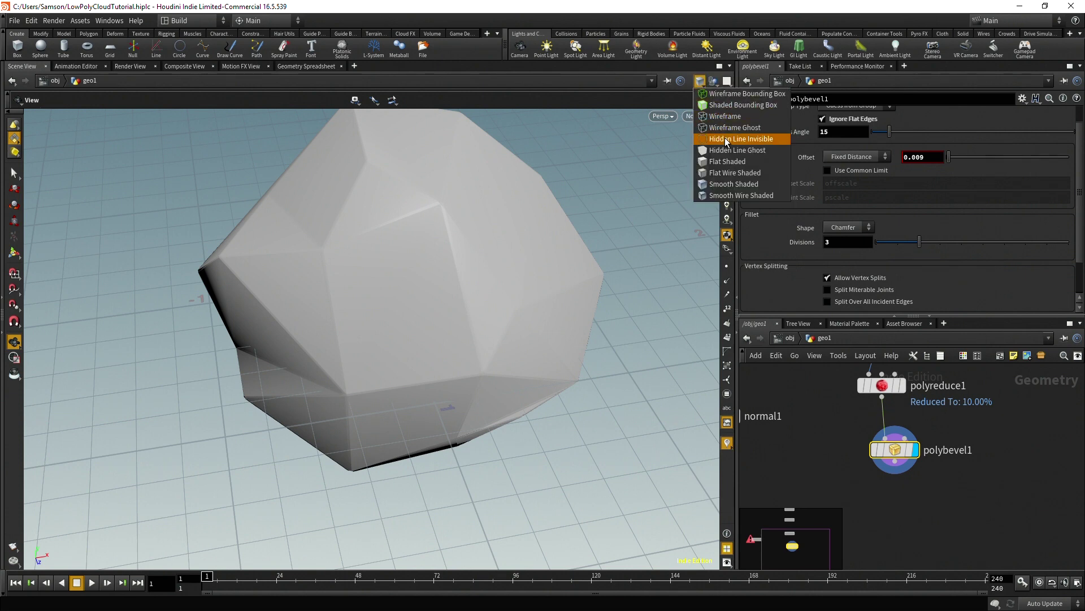
click(740, 195)
Add a Twist node and insert it between the PolyReduce and PolyBevel nodes
middle_drag(906, 480, 940, 465)
drag(929, 434, 916, 474)
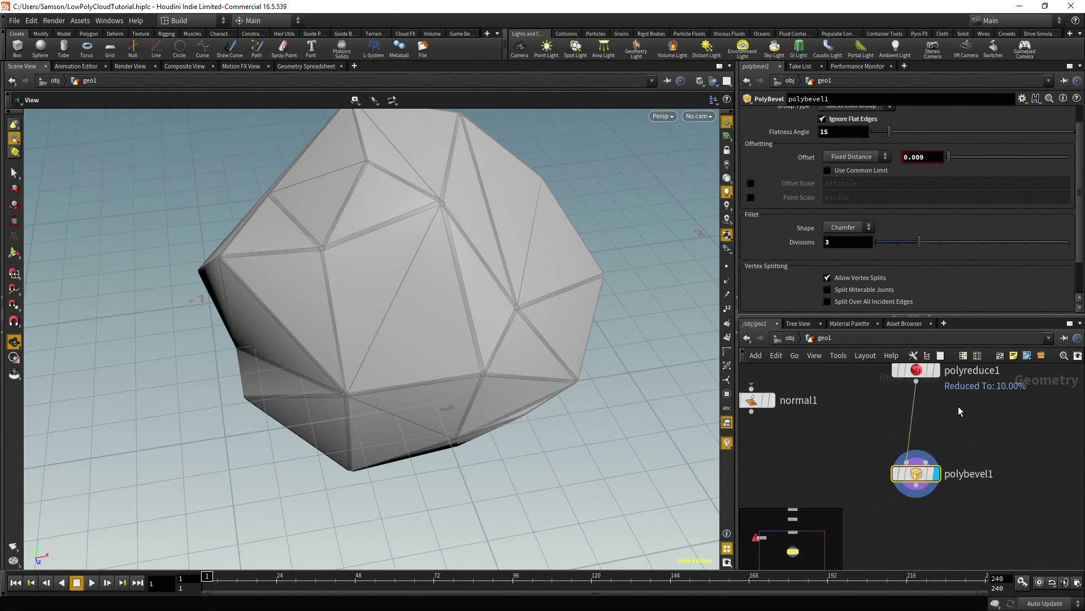
key(Tab)
text(tw)
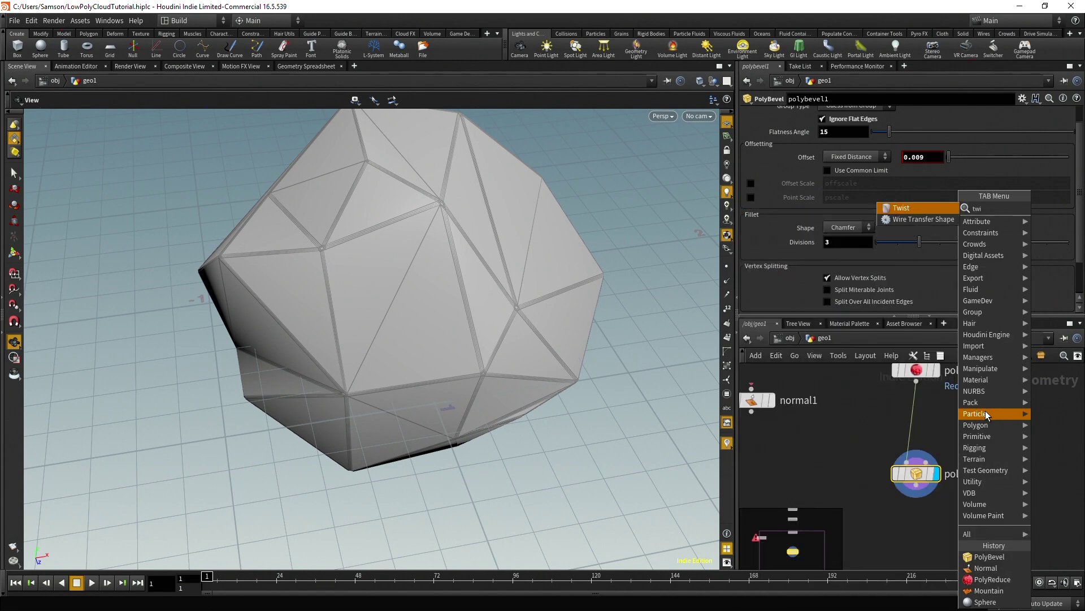
key(Return)
click(989, 410)
scroll(989, 410, up, 2)
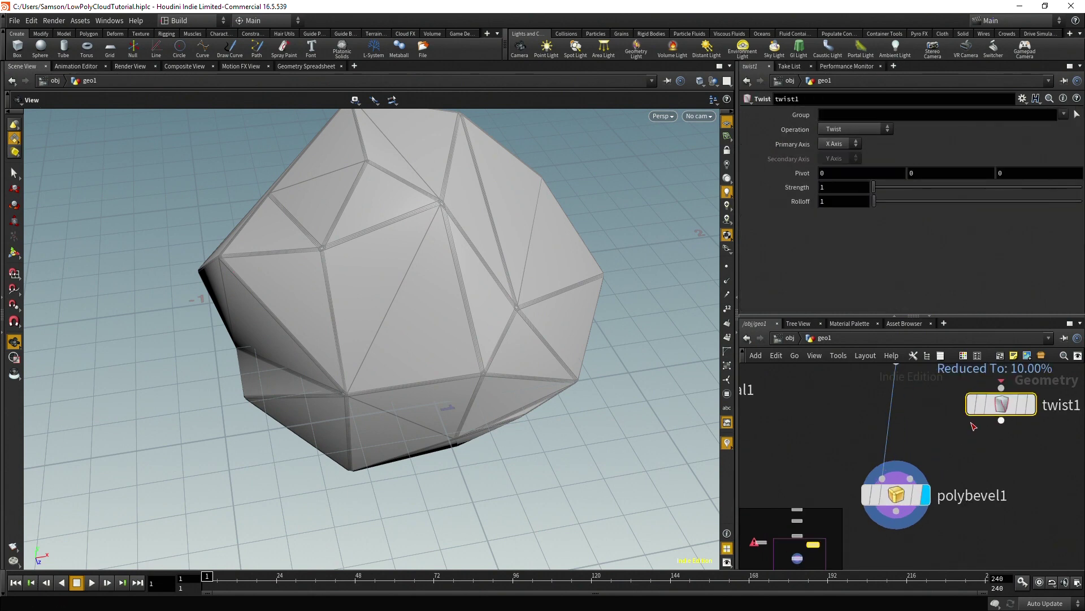
drag(989, 406, 894, 416)
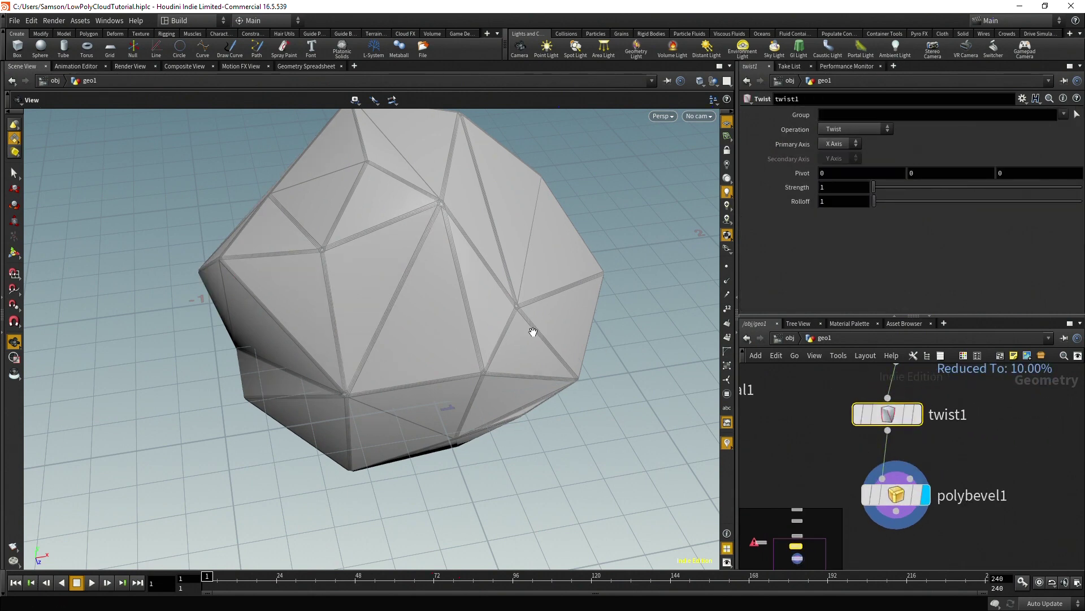
Set the Twist node's strength to 60 and inspect the twisted shape from several sides
drag(528, 333, 419, 306)
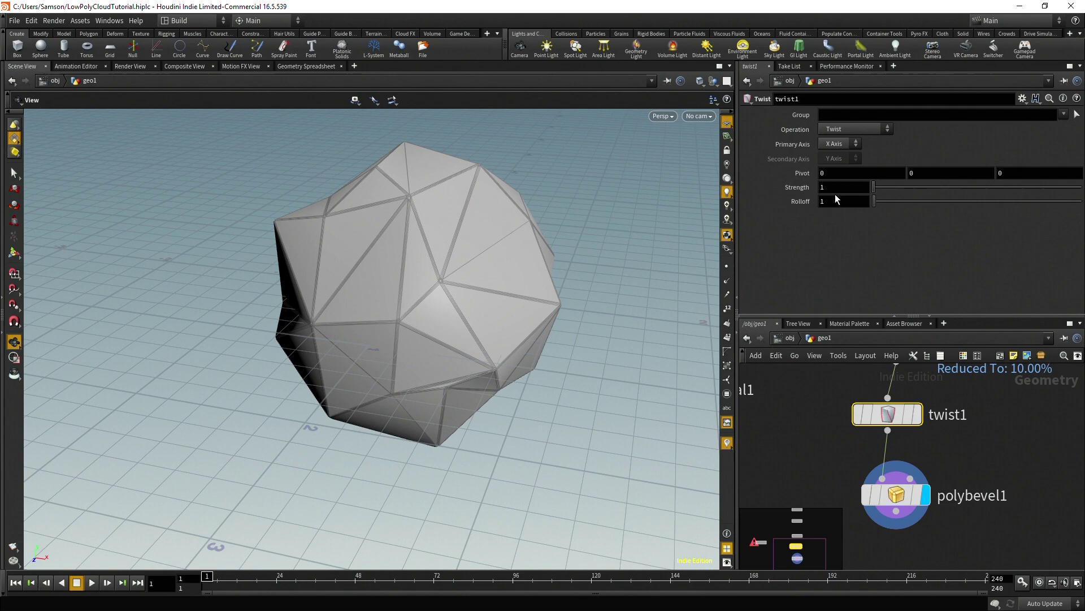
double_click(852, 188)
key(Return)
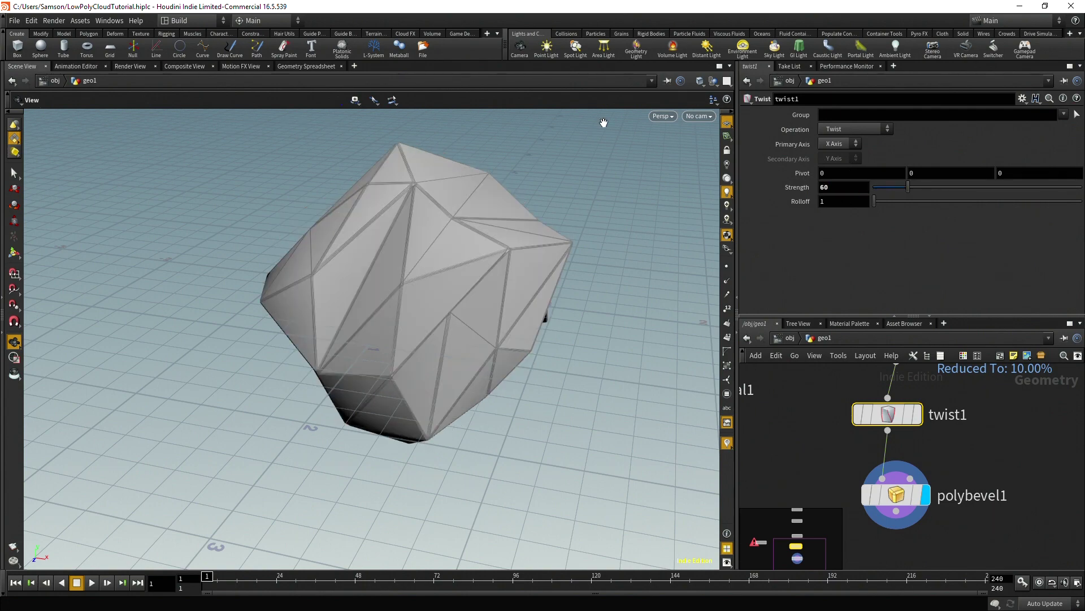
drag(604, 122, 309, 247)
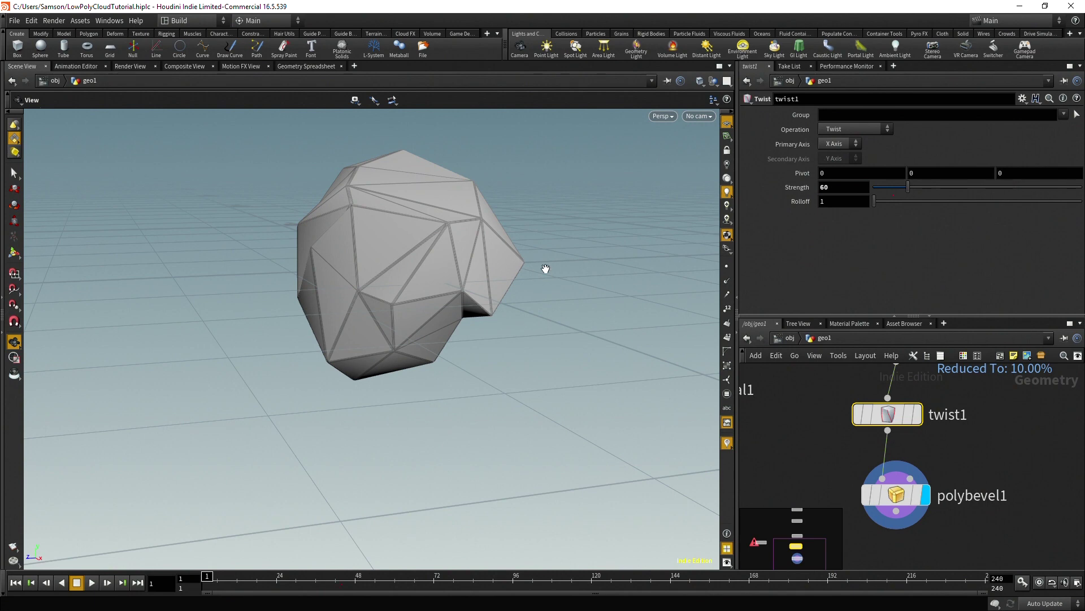
drag(546, 268, 514, 282)
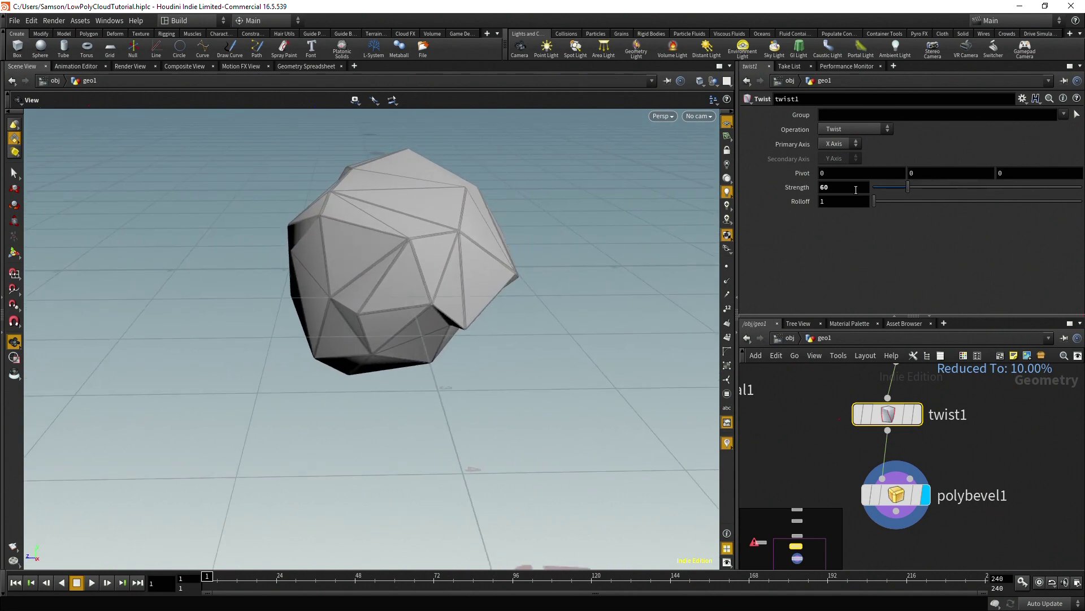
Change the Twist node's primary axis to the Y Axis and inspect the shape
click(879, 173)
click(848, 144)
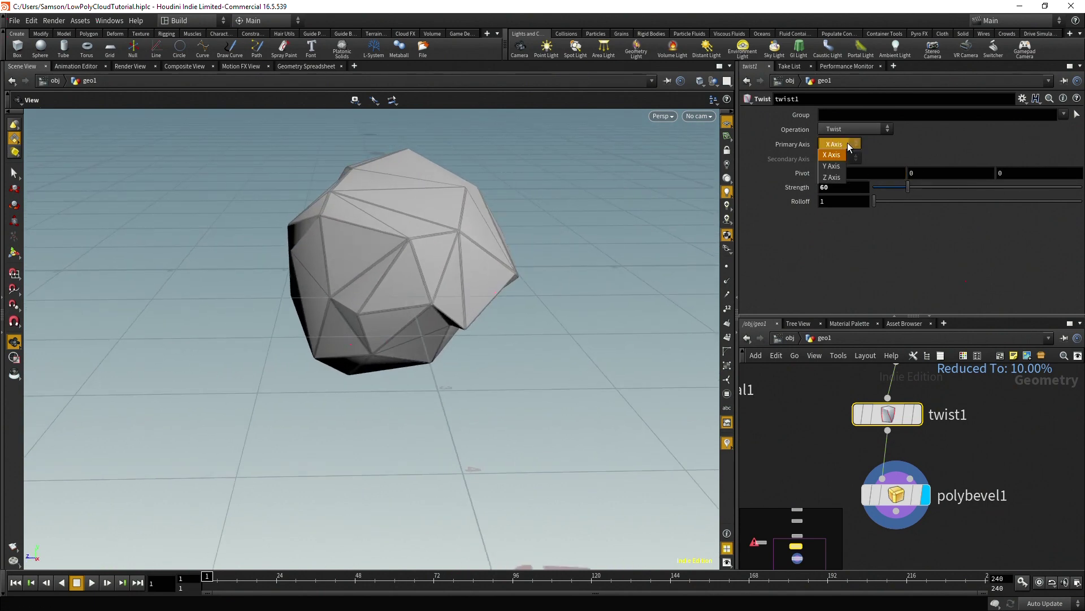
click(831, 165)
drag(622, 272, 691, 291)
scroll(990, 462, down, 1)
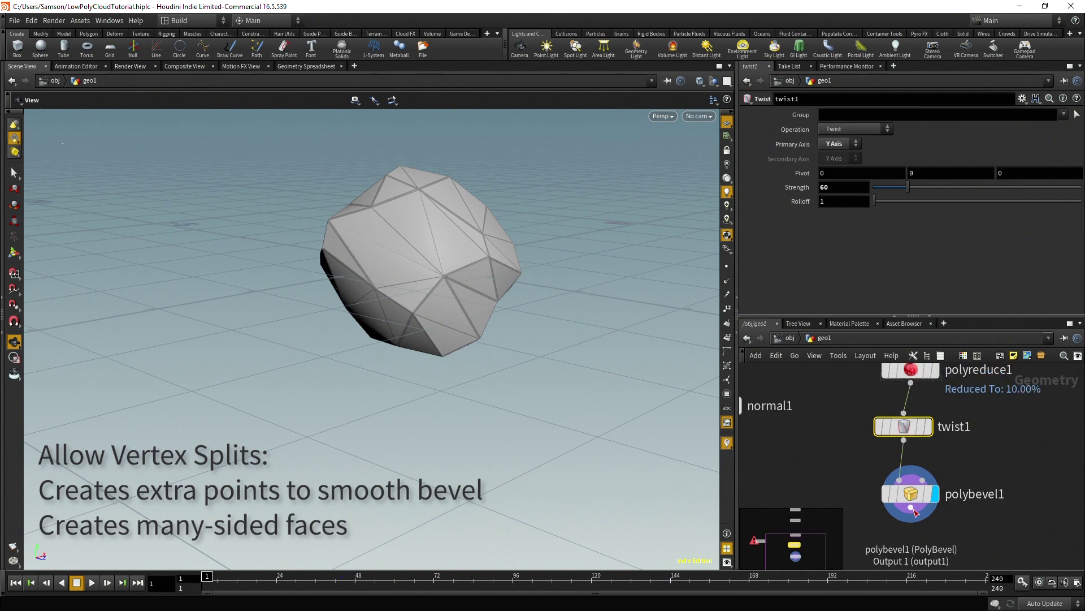
Disable Allow Vertex Splits on the PolyBevel node and inspect the bevelled edges up close
click(909, 495)
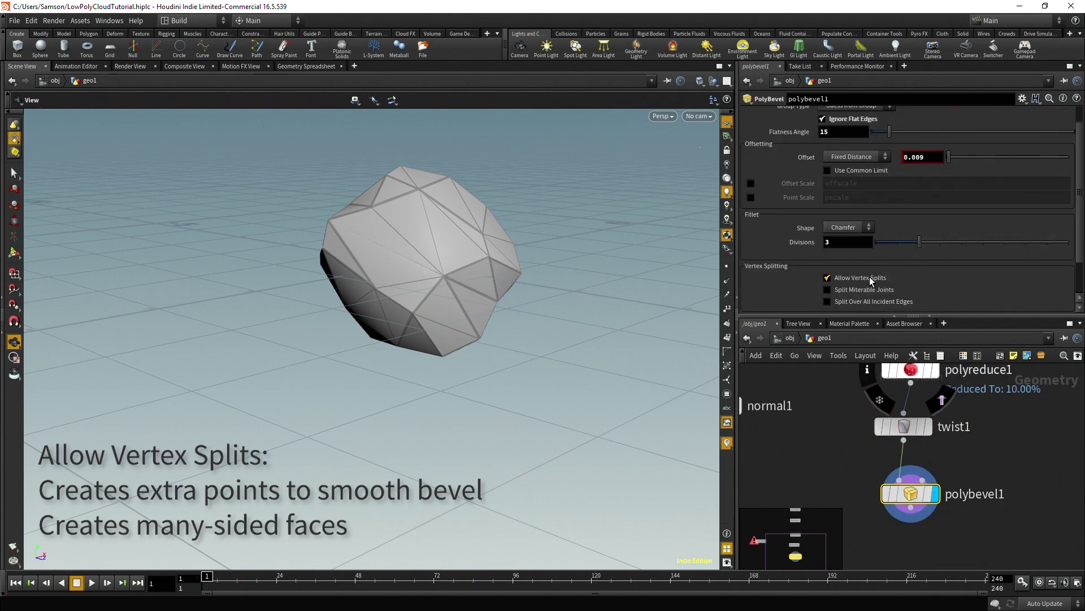
scroll(863, 273, down, 1)
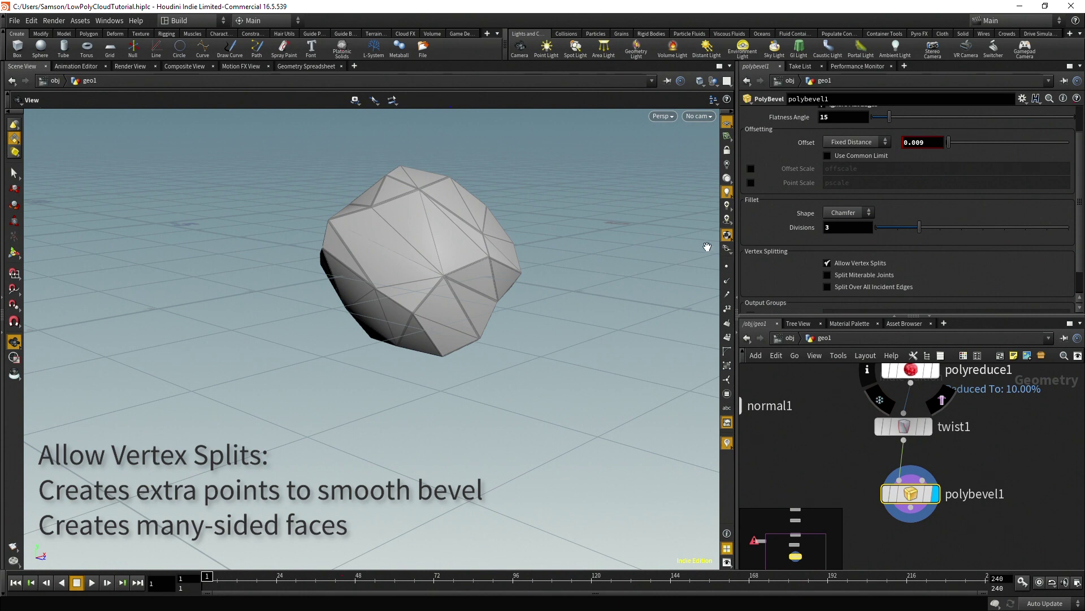
click(828, 263)
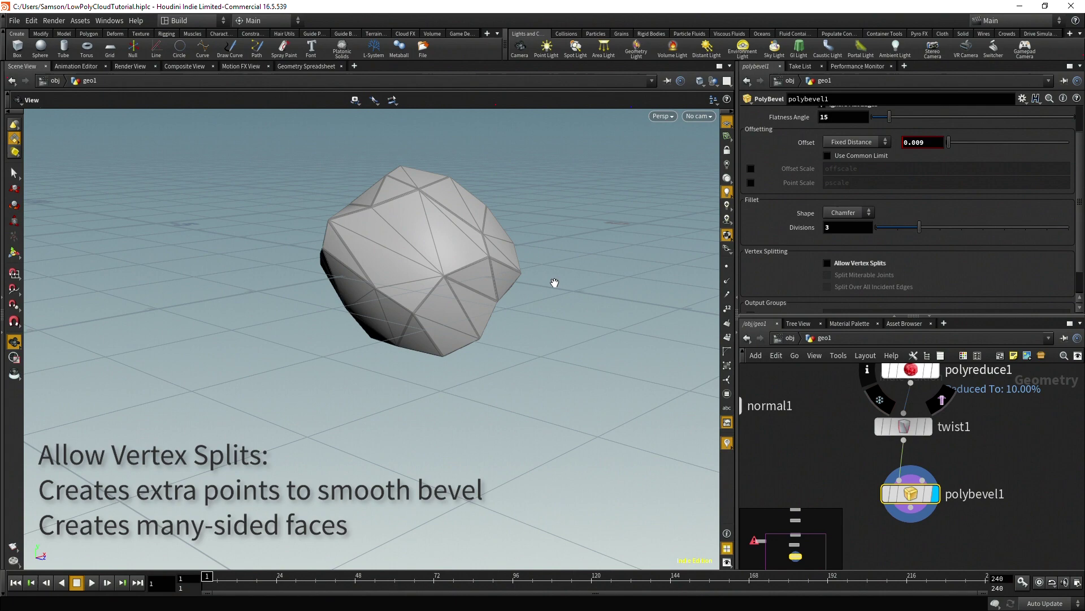
drag(555, 284, 469, 309)
scroll(469, 309, up, 4)
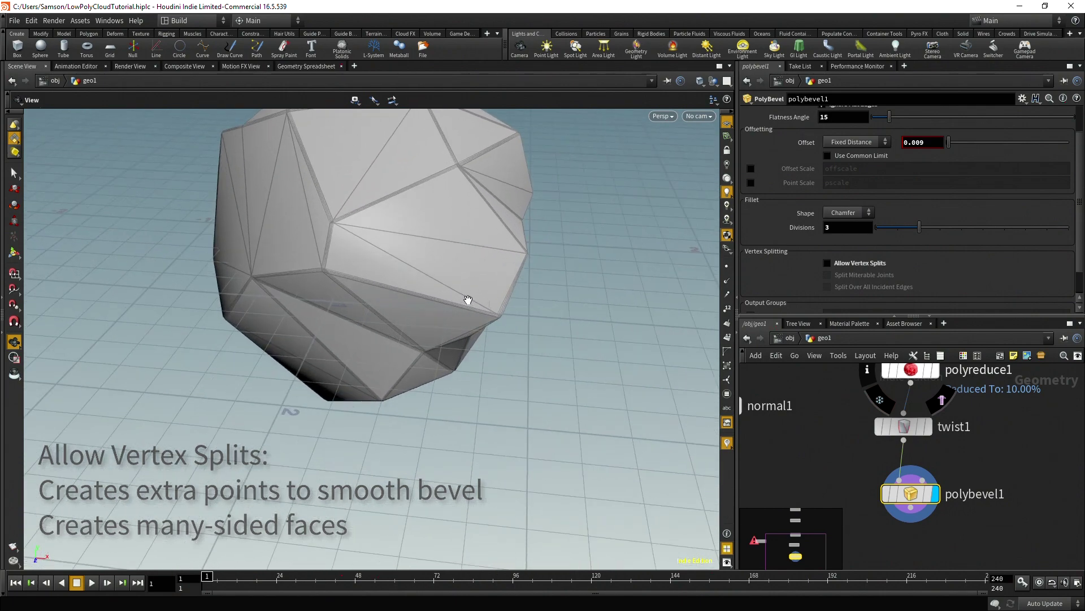
Inspect the bevelled low-poly shape from a distance and review the node network that builds it
scroll(966, 477, down, 3)
middle_drag(967, 471, 960, 495)
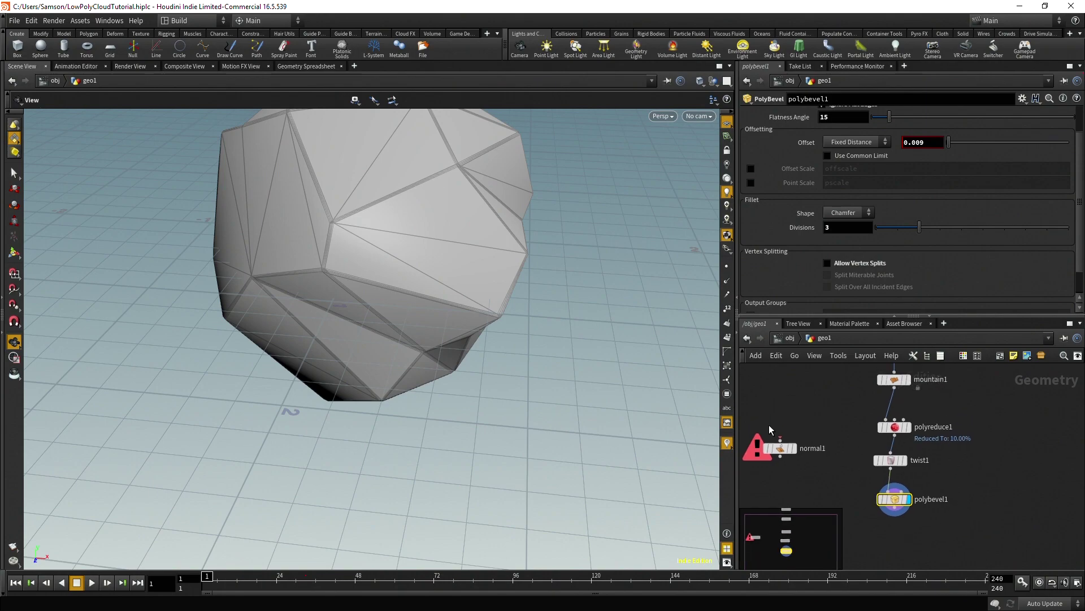
scroll(559, 362, down, 3)
drag(501, 313, 528, 337)
scroll(1012, 487, down, 2)
middle_drag(1010, 482, 933, 492)
scroll(487, 260, down, 2)
drag(487, 261, 439, 278)
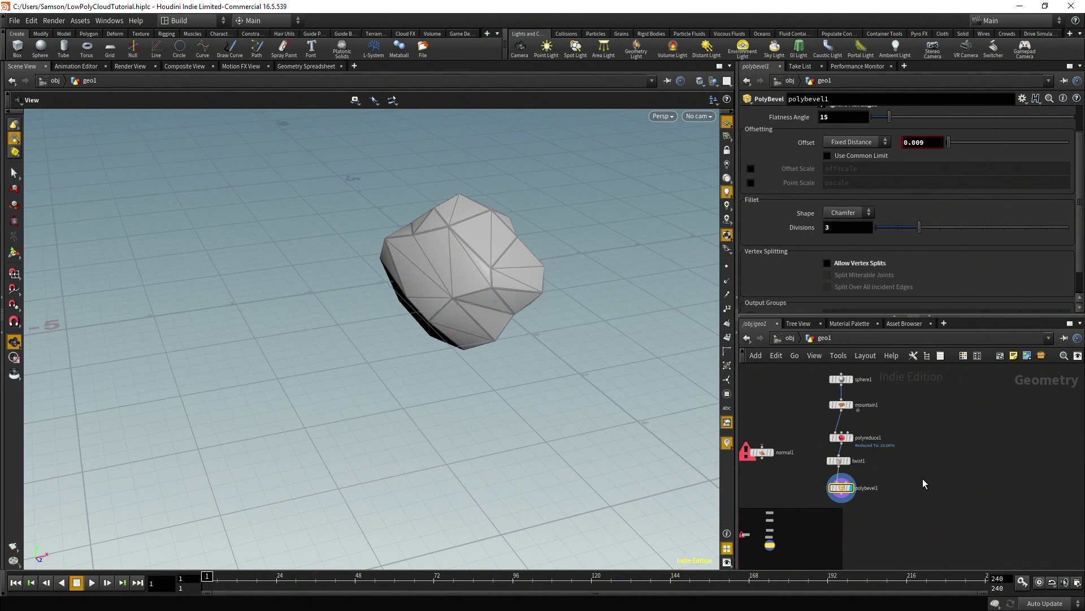
Add a second Sphere node in the empty area beside the existing node chain
scroll(939, 469, down, 3)
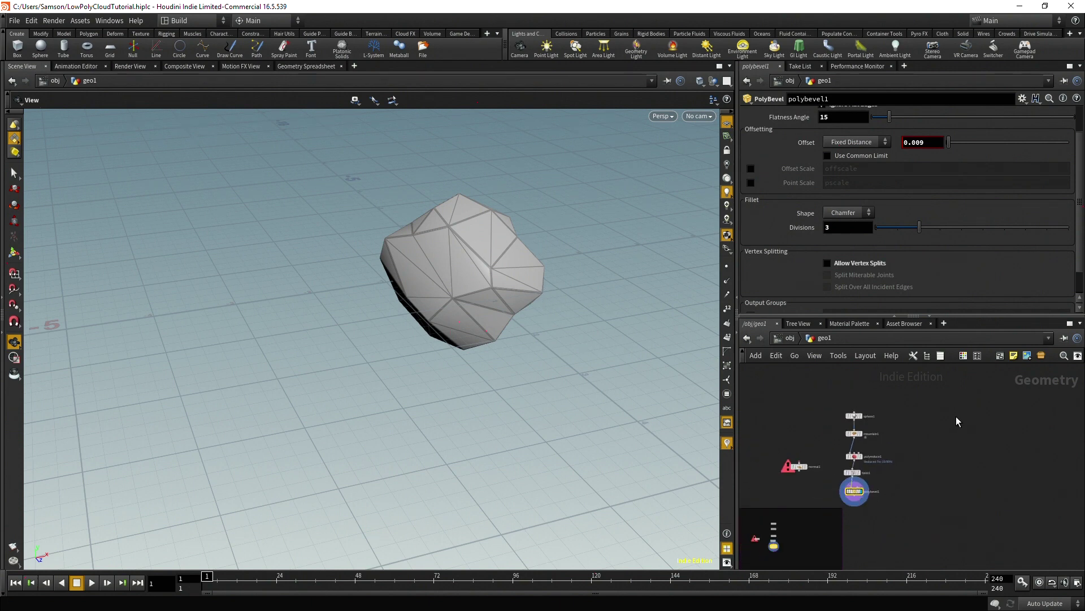
key(Tab)
text(sph)
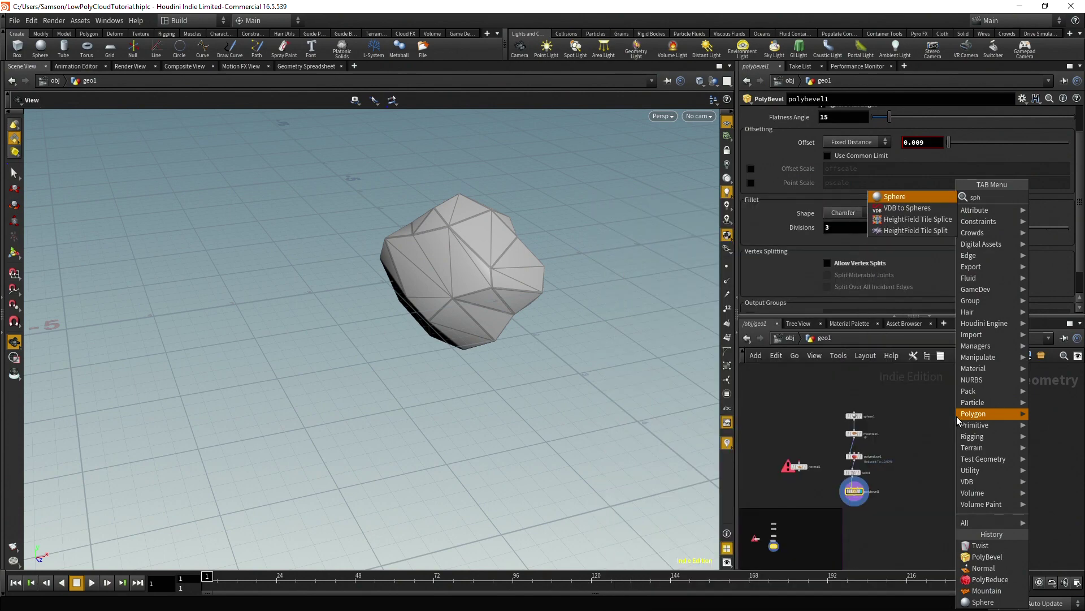
key(Return)
click(955, 412)
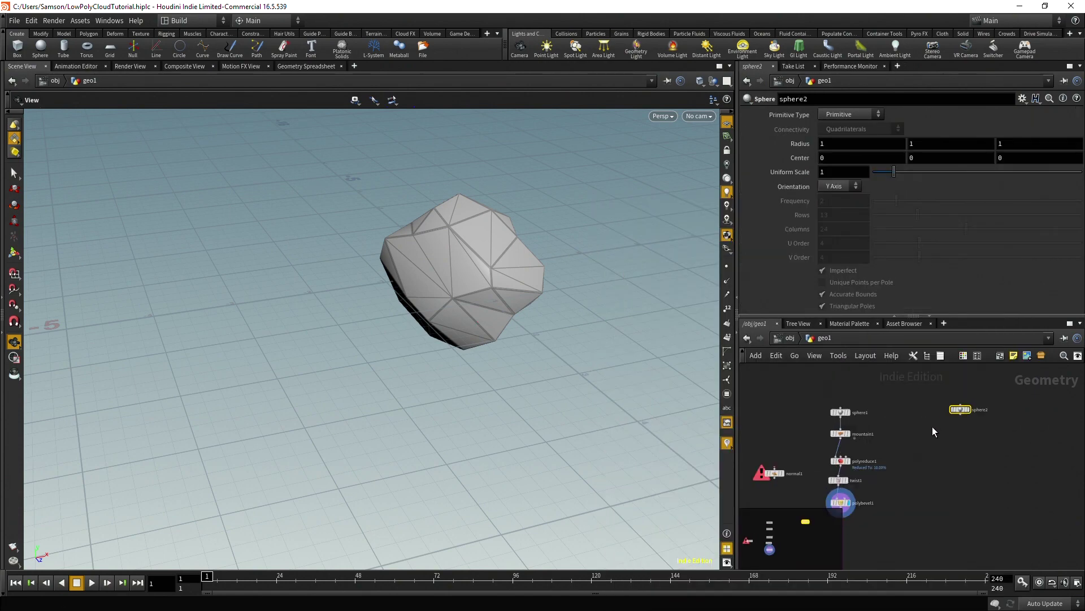
Set the new sphere's primitive type to Polygon and display it in the viewport
scroll(934, 432, up, 3)
click(857, 116)
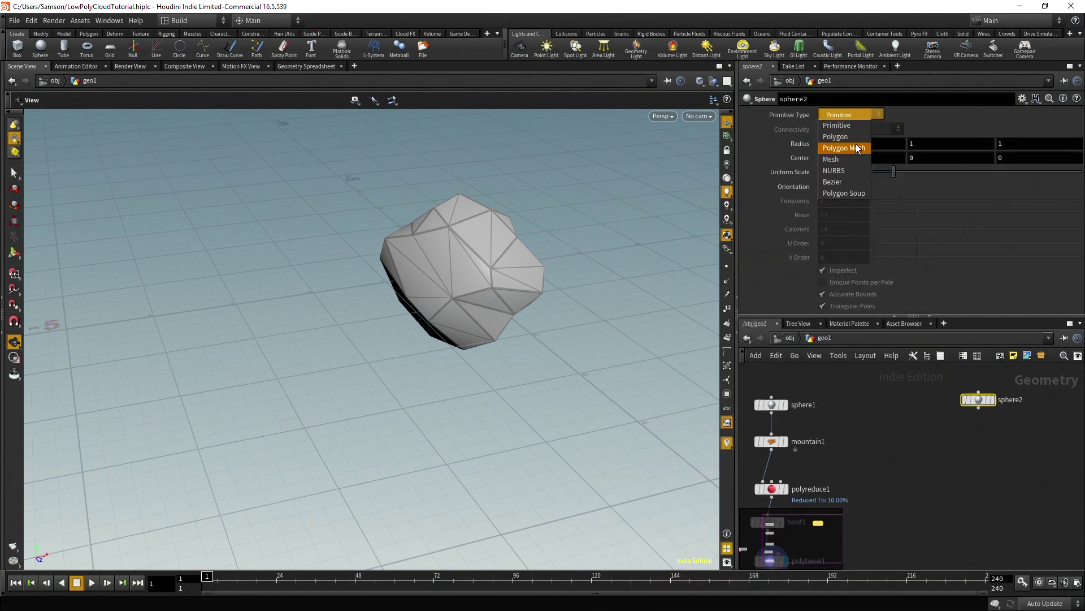
click(849, 137)
scroll(976, 406, up, 2)
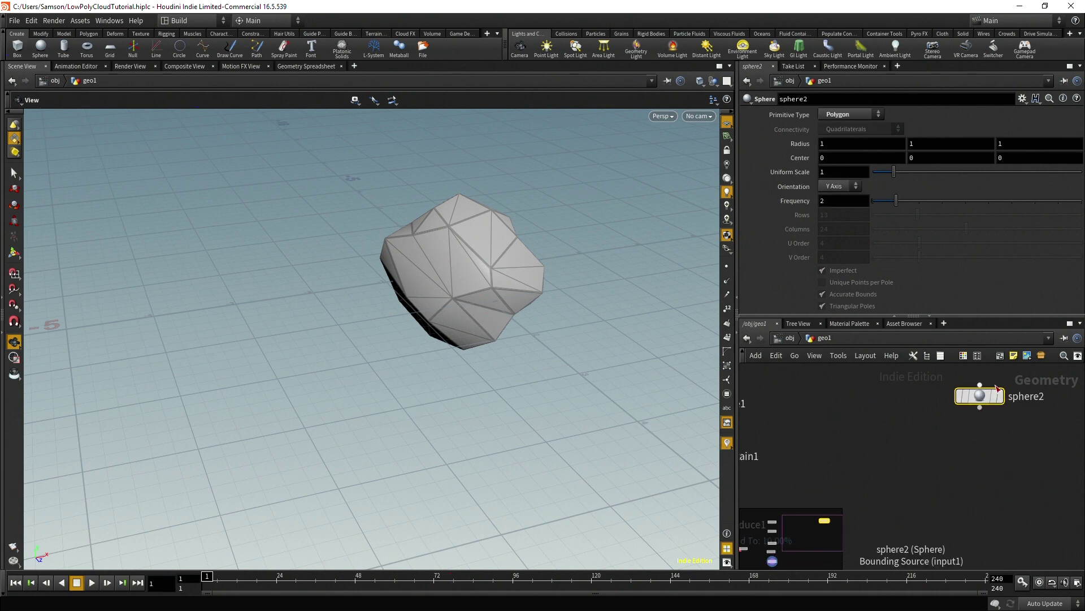
click(1000, 397)
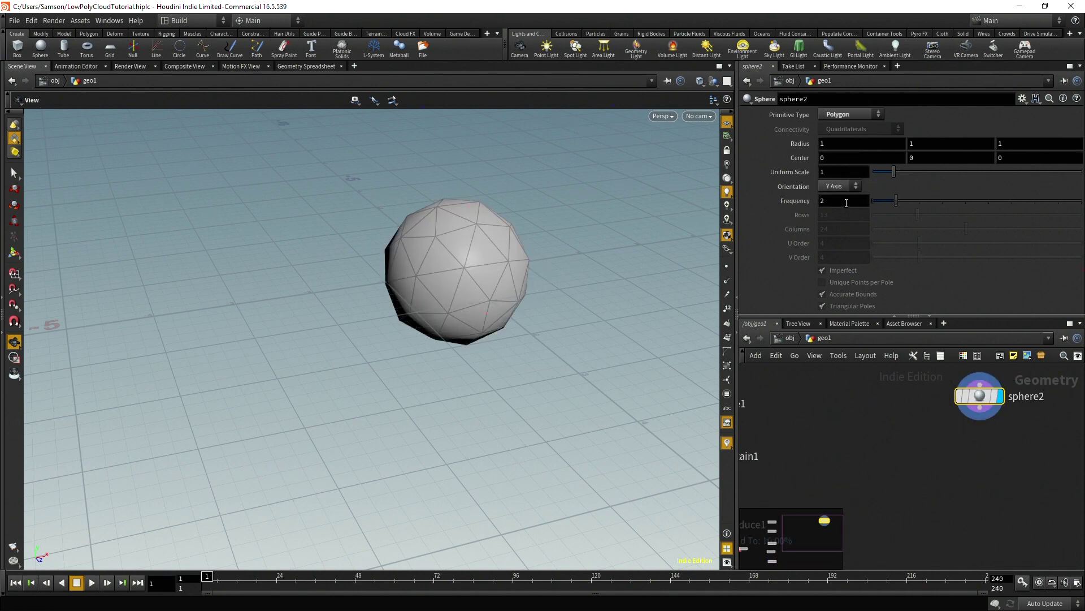
Set the frequency of sphere2 to 5
click(846, 202)
text(5)
key(Return)
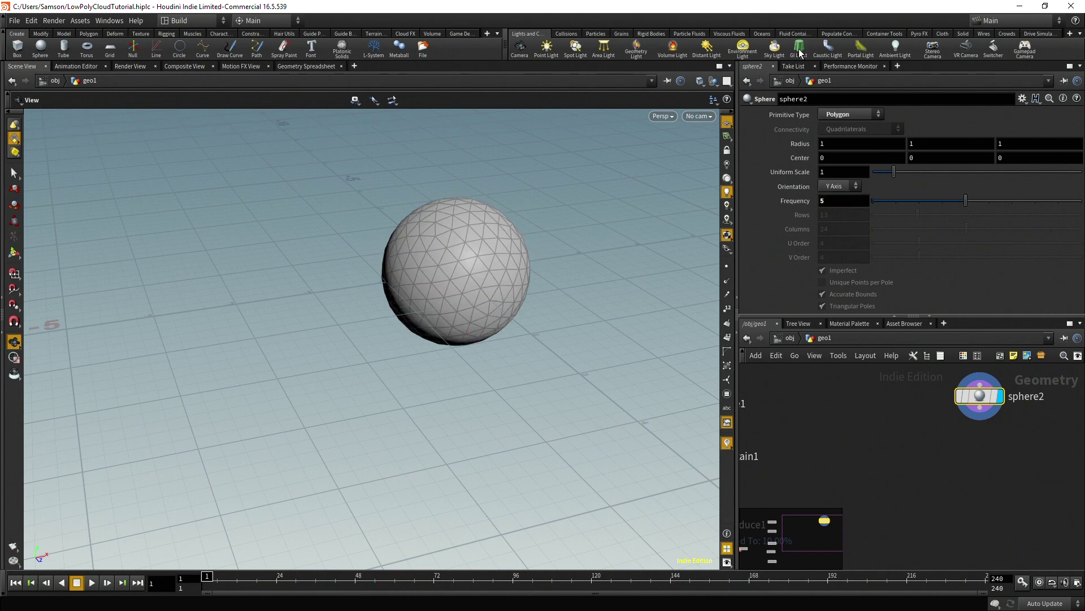
Add a Mountain node fed by the output of sphere2
scroll(971, 491, down, 3)
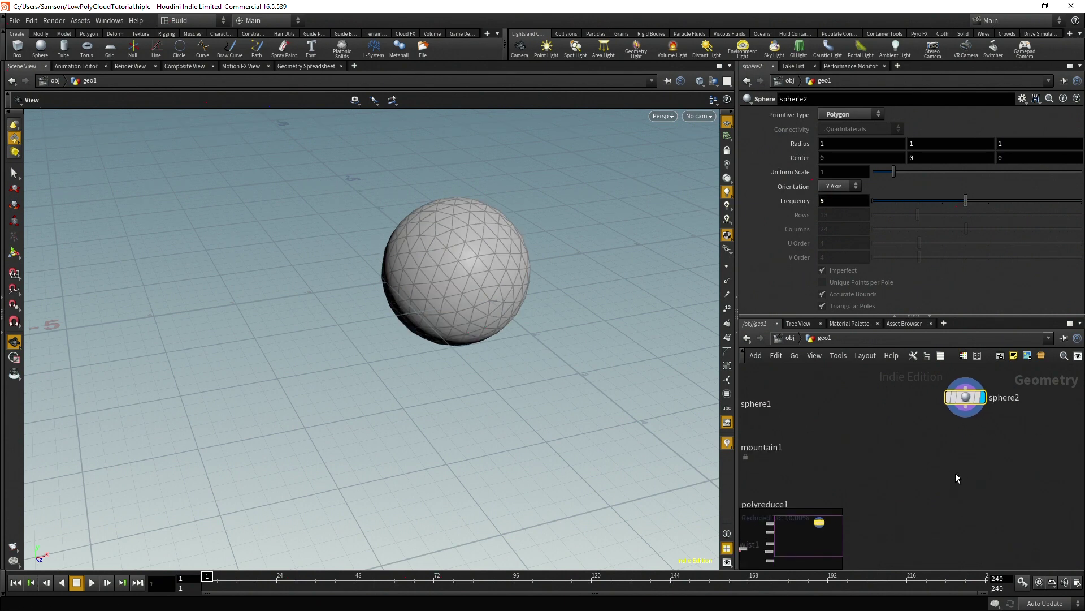
scroll(959, 470, down, 2)
middle_drag(812, 461, 814, 416)
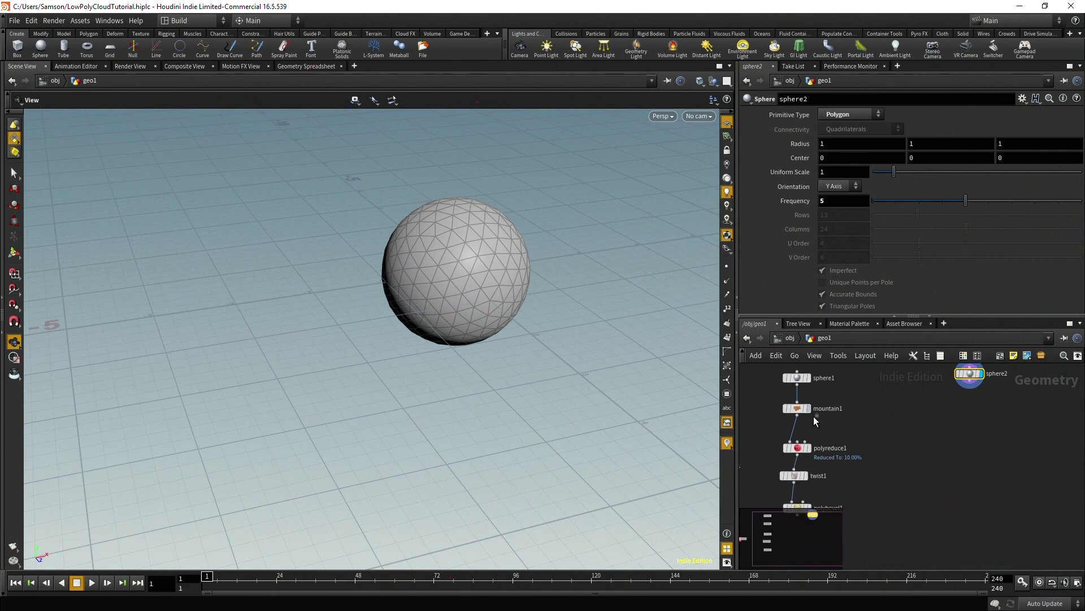
scroll(886, 461, down, 1)
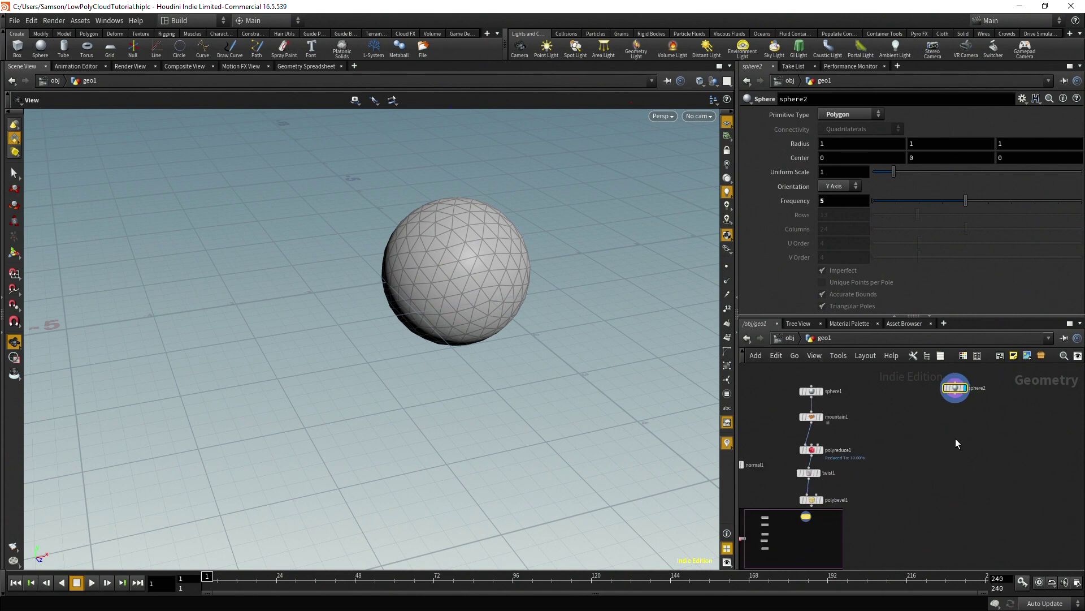
scroll(942, 399, up, 2)
scroll(950, 418, up, 2)
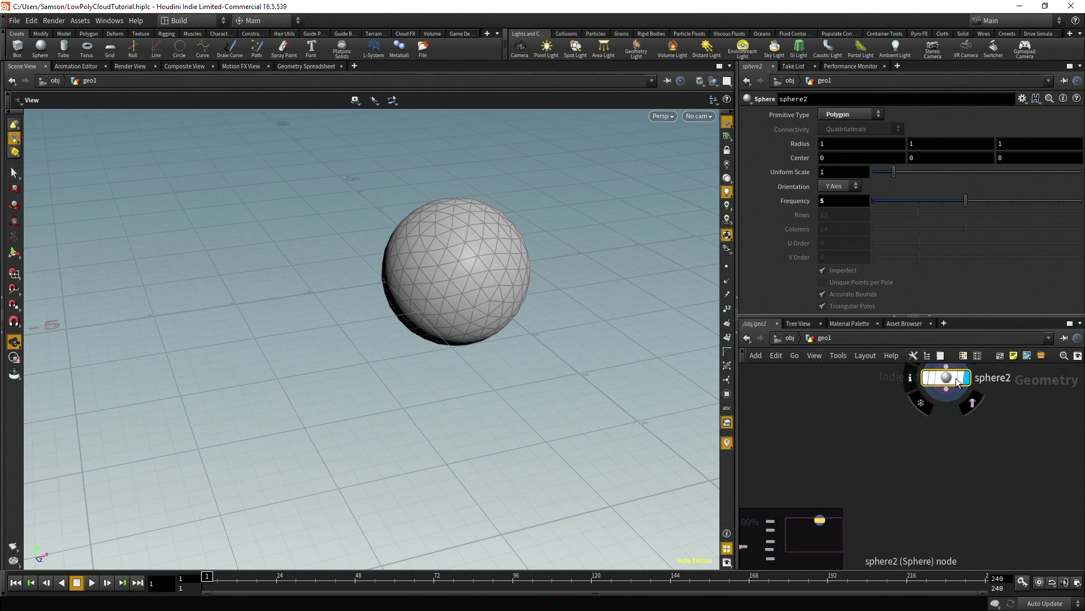
click(945, 390)
click(921, 469)
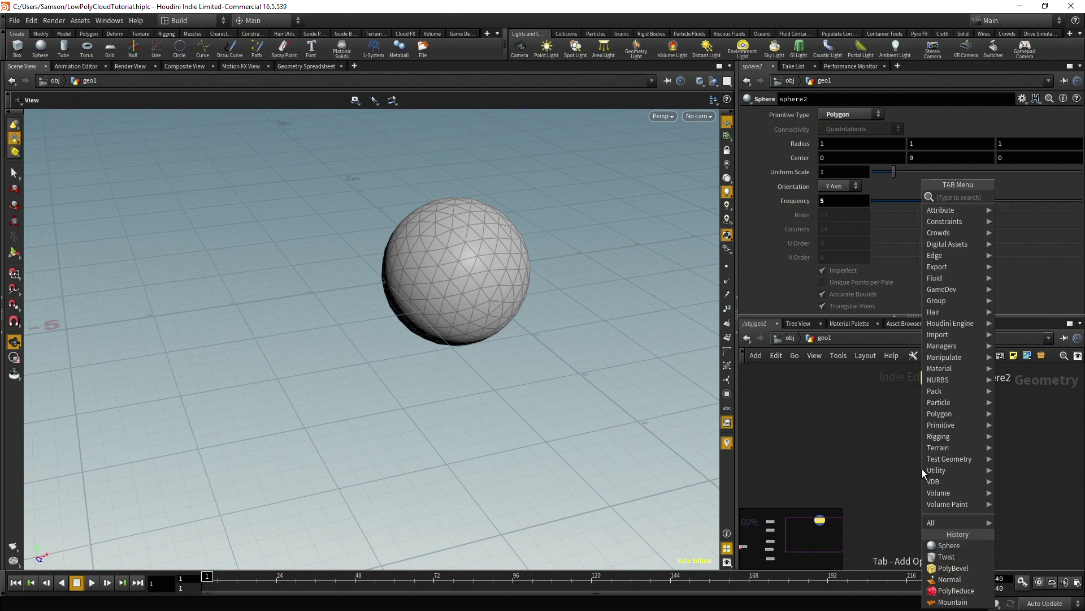
text(mountain)
key(Return)
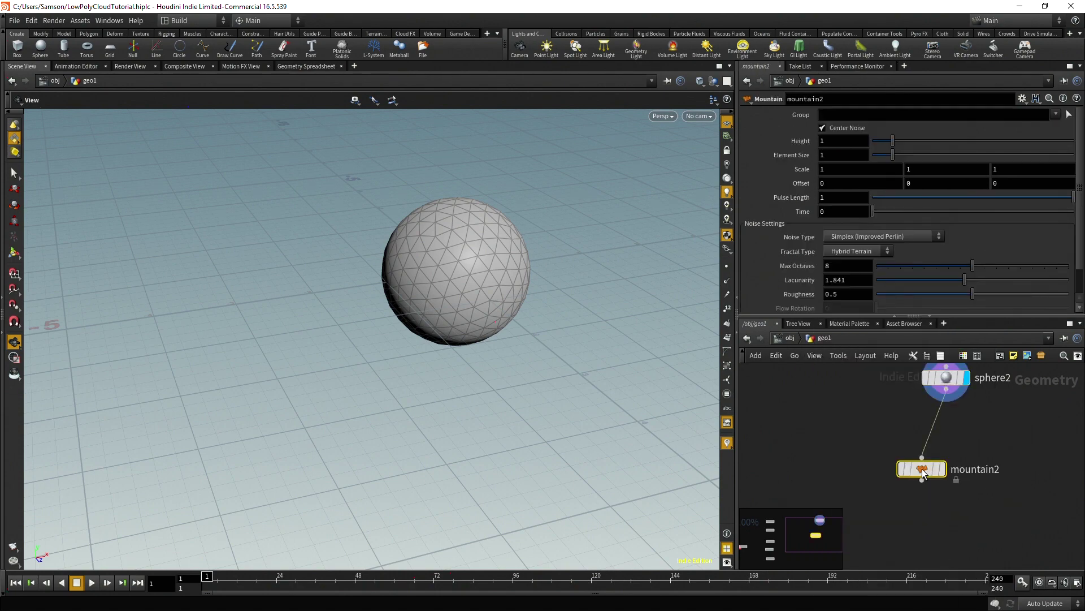
Display the new Mountain node's result and align the node directly below sphere2
scroll(1007, 458, up, 1)
click(934, 462)
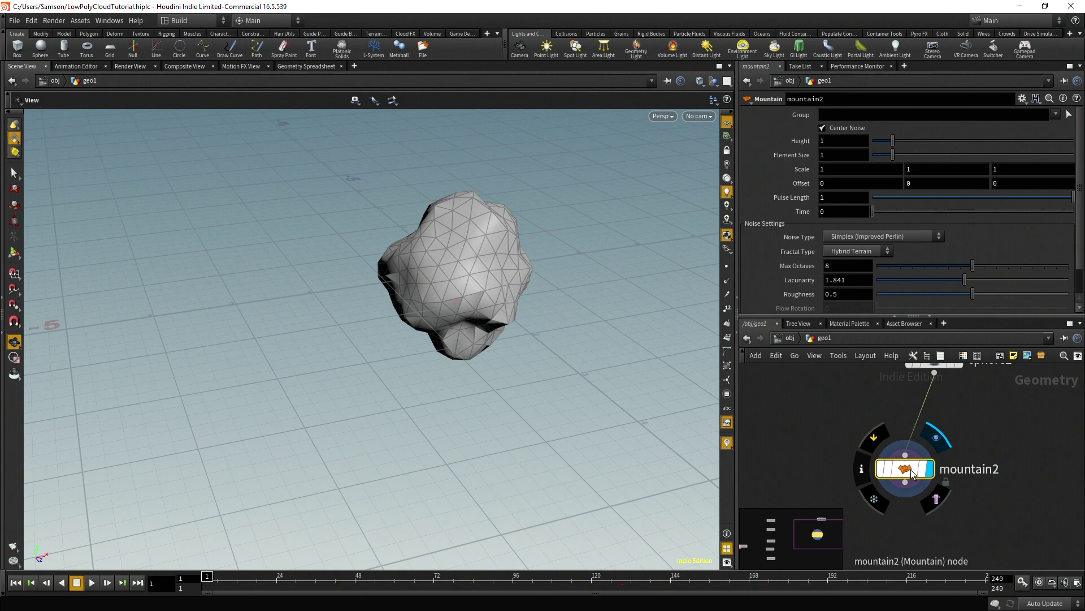
drag(915, 467, 943, 451)
Change the noise type of mountain2 to Sinusoid and inspect the deformed shape
click(884, 237)
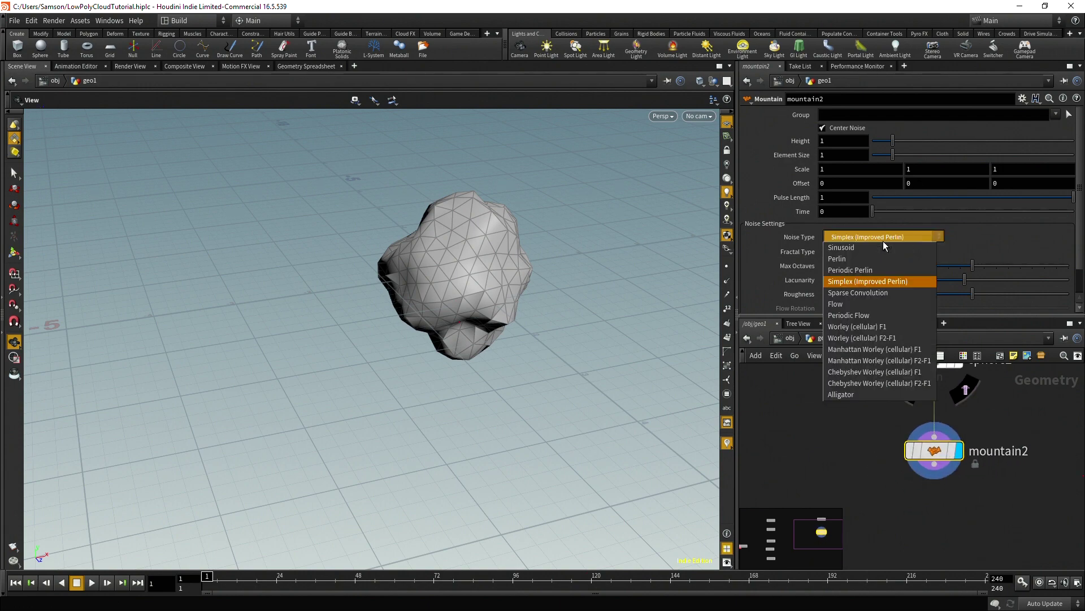
click(875, 249)
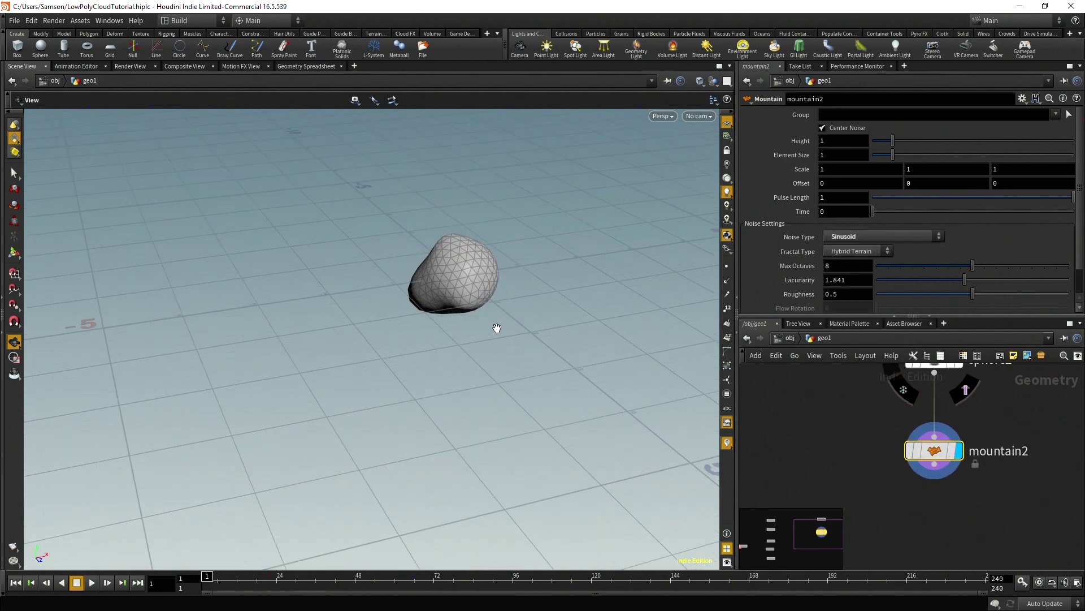
drag(496, 328, 761, 283)
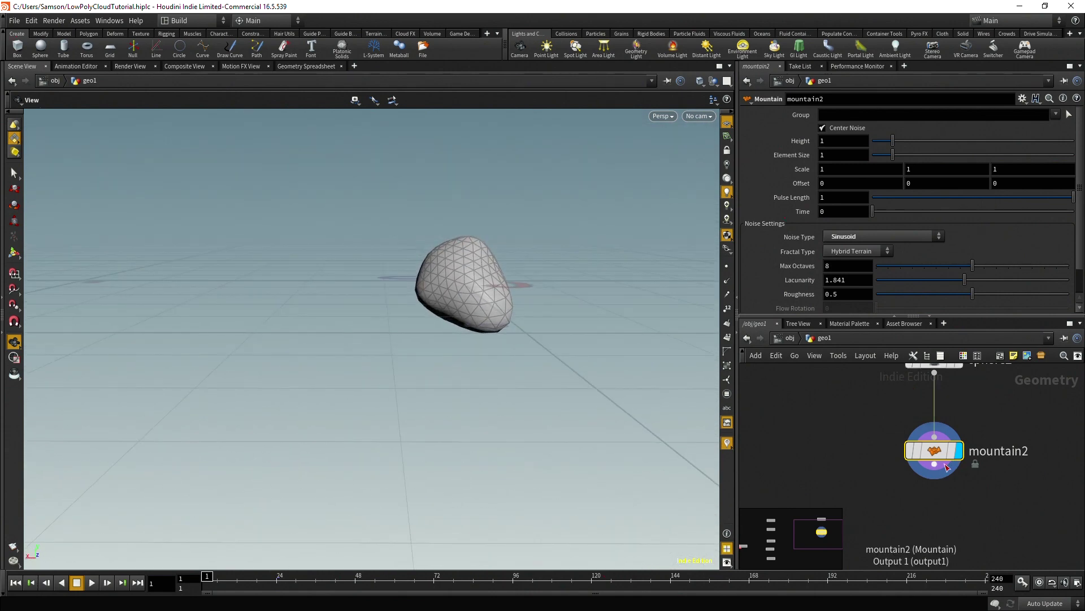
Set the X radius of sphere2 to 2 and inspect the stretched shape
middle_drag(948, 467, 914, 540)
click(907, 437)
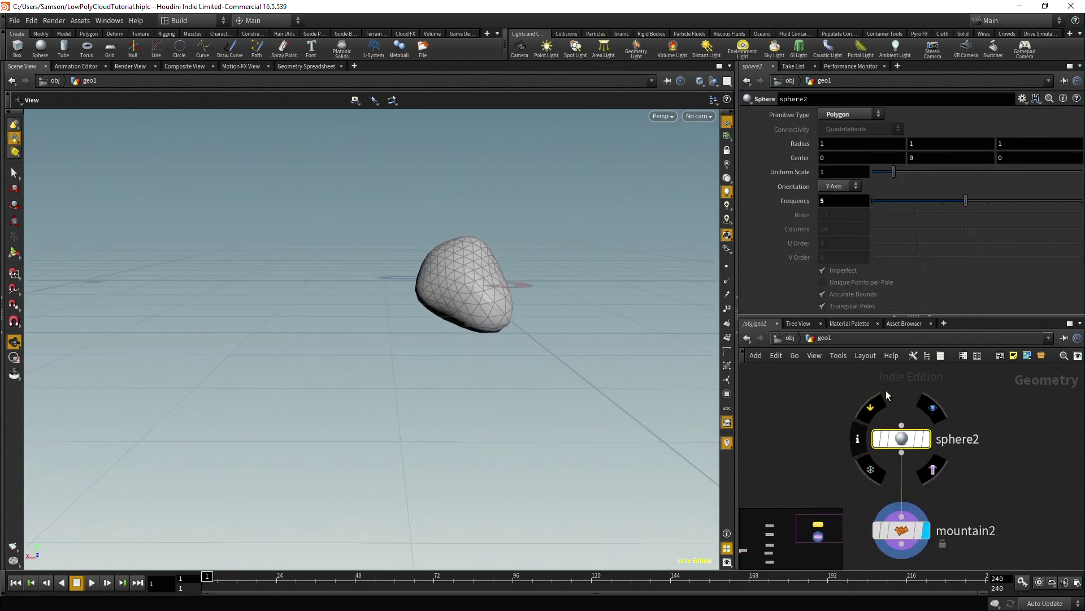
double_click(874, 145)
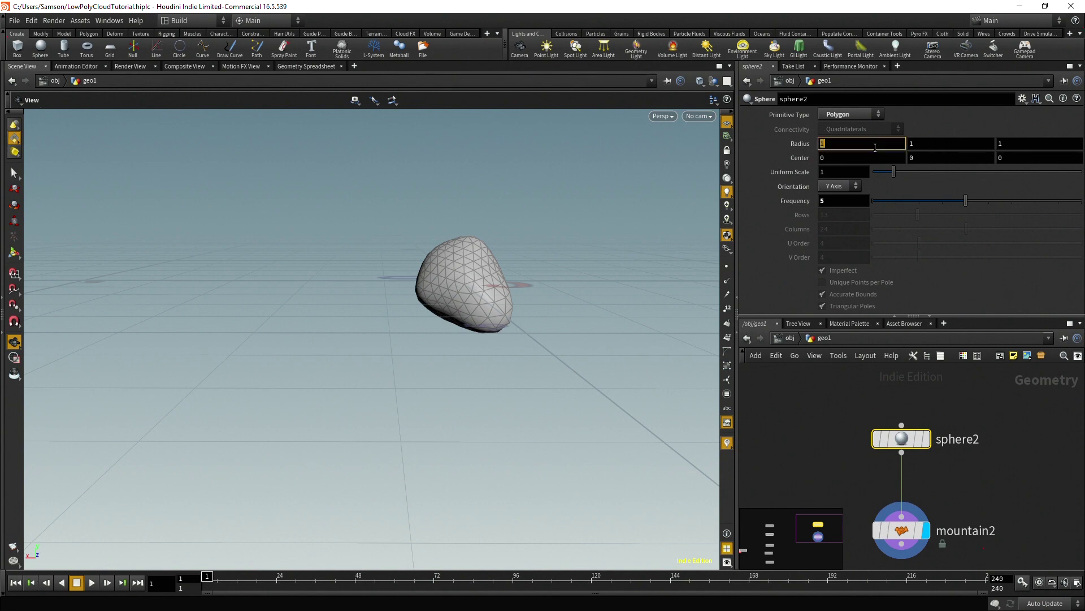
text(2)
key(Return)
drag(678, 204, 526, 266)
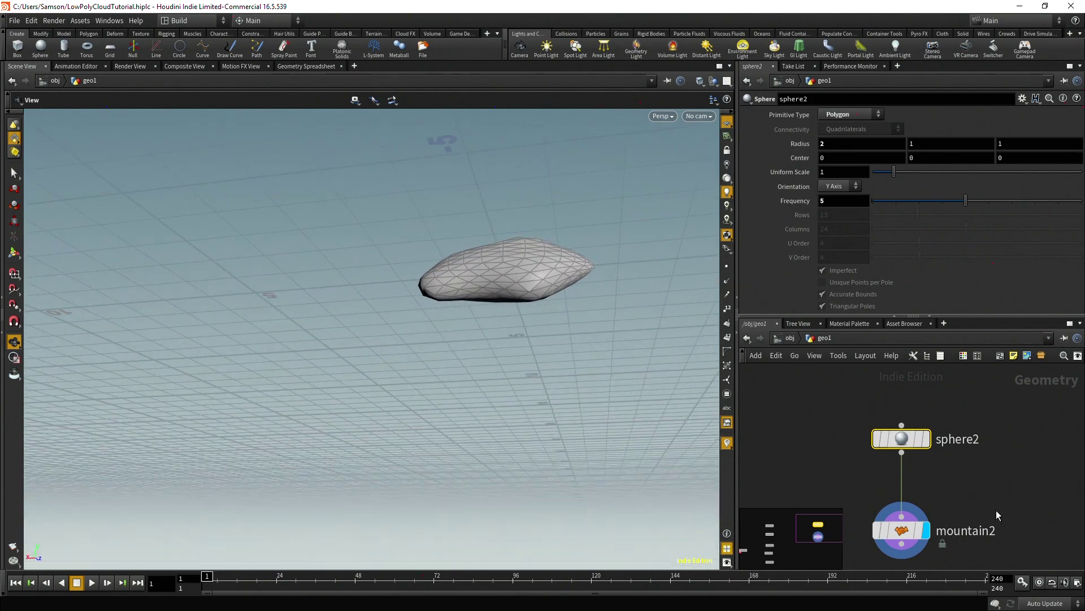
Add a Transform node connected to the output of mountain2
middle_drag(996, 511, 1020, 445)
click(926, 478)
key(Tab)
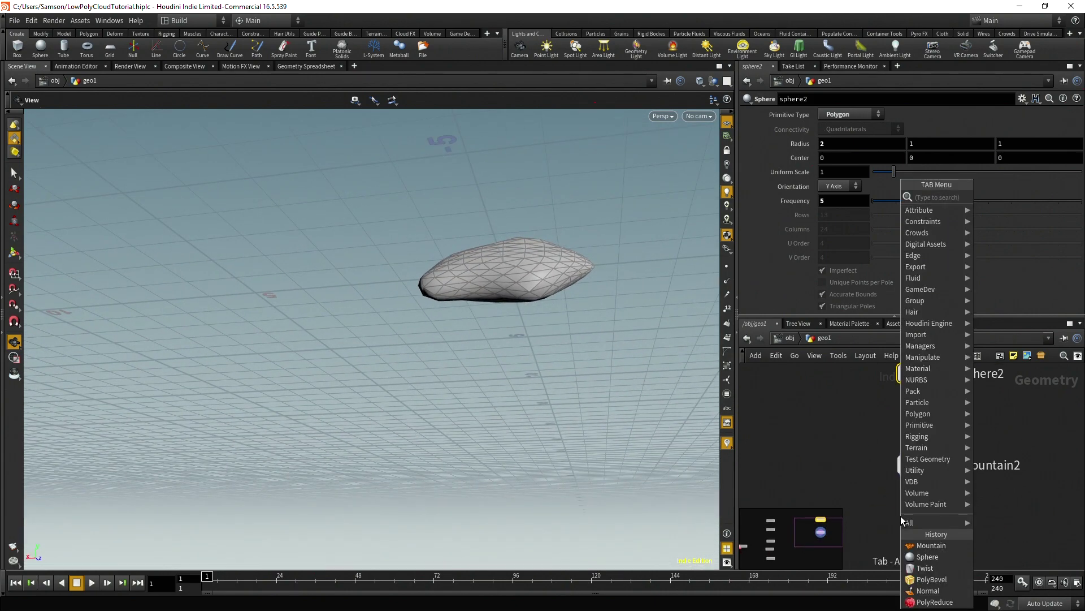
text(transform)
key(Return)
click(901, 515)
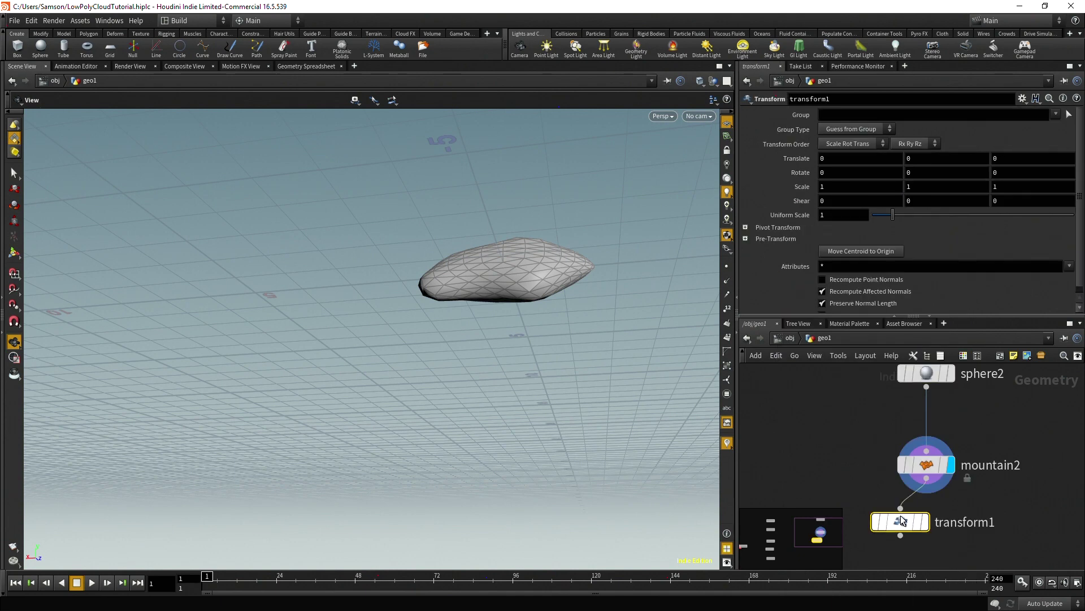
Display the Transform node's result, align the node under mountain2 and view the shape from another side
scroll(937, 531, up, 2)
click(920, 516)
drag(879, 525, 910, 514)
drag(571, 316, 633, 288)
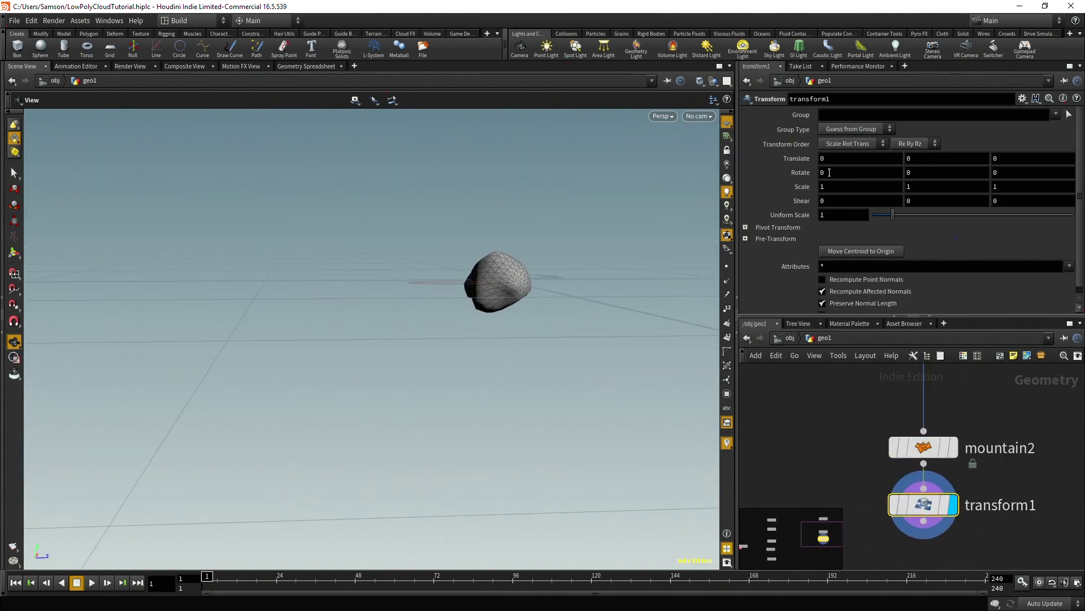
Rotate the shape 135.9 degrees around the X axis with the Transform node and inspect its new orientation
middle_drag(829, 173, 961, 177)
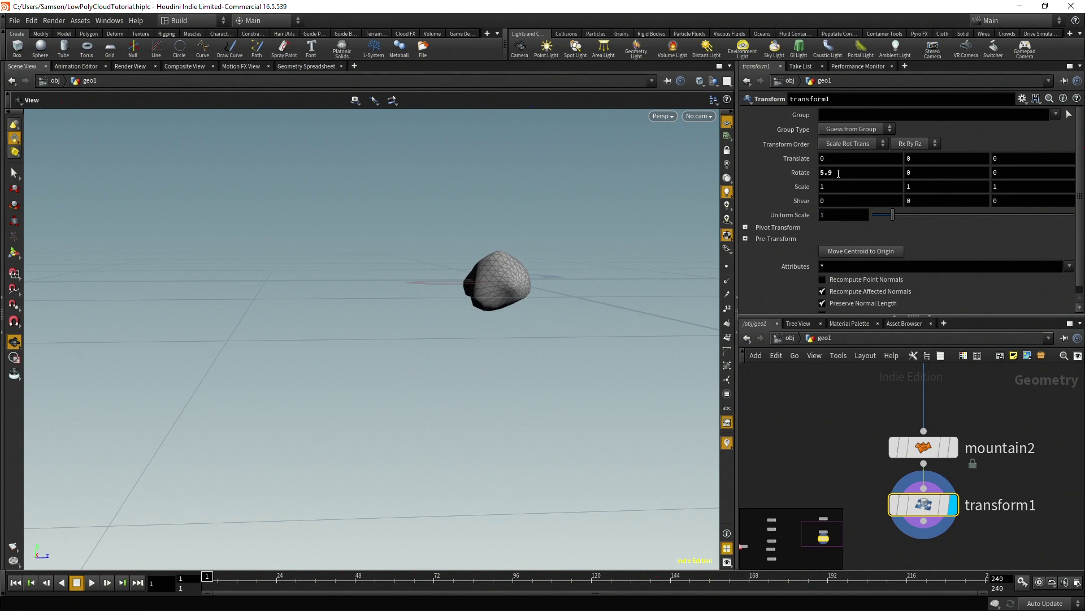
middle_drag(839, 173, 911, 129)
mouse_move(514, 283)
mouse_down()
mouse_move(552, 294)
mouse_move(514, 300)
mouse_up()
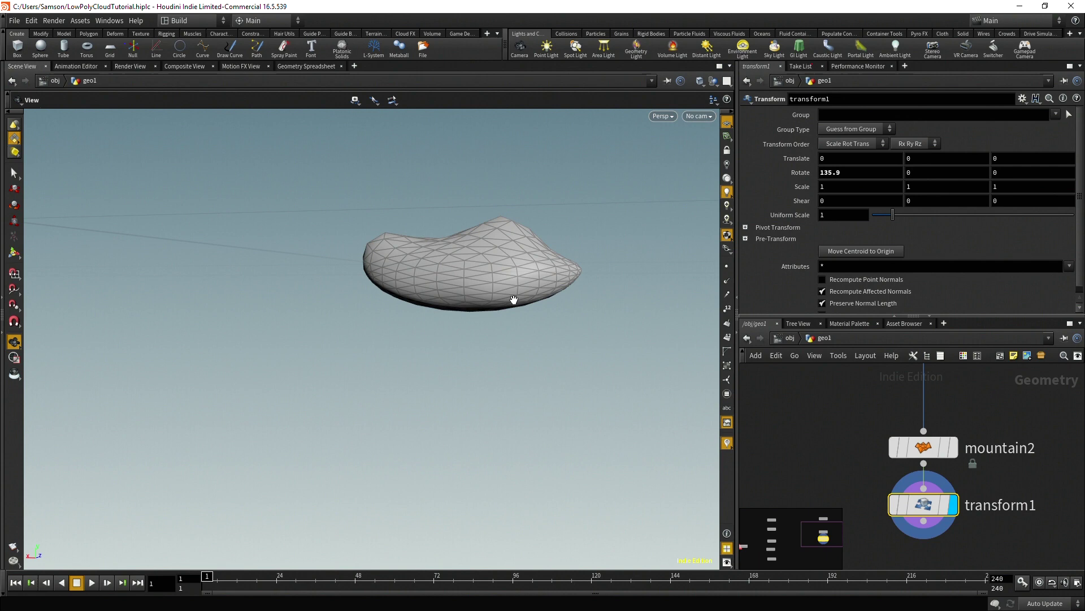
Add an IsoOffset node fed by the Transform node and display its fog volume
scroll(904, 441, down, 1)
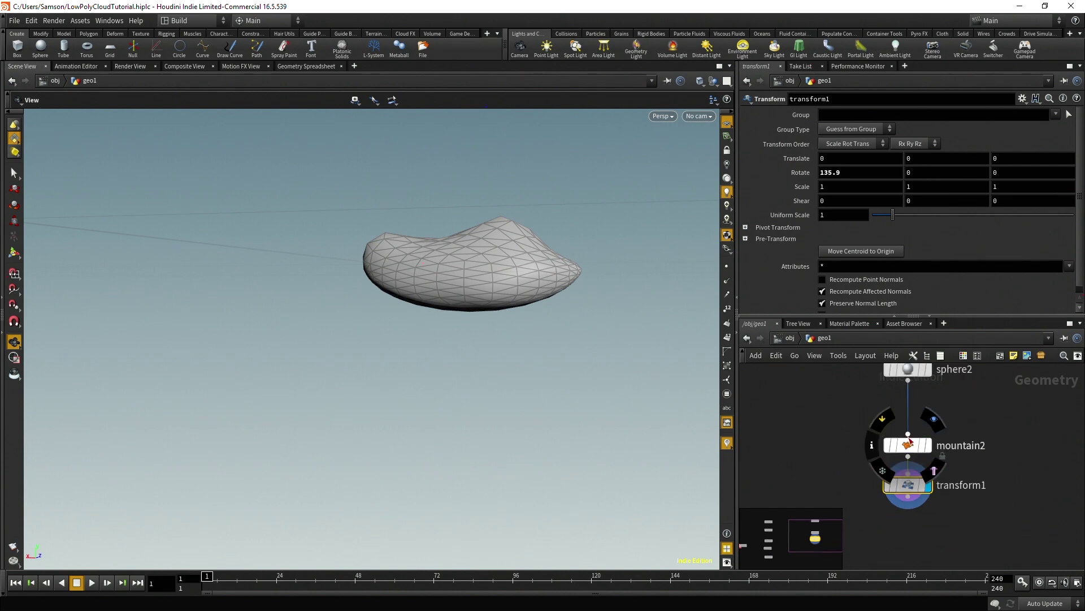
scroll(911, 432, down, 2)
middle_drag(966, 436, 978, 478)
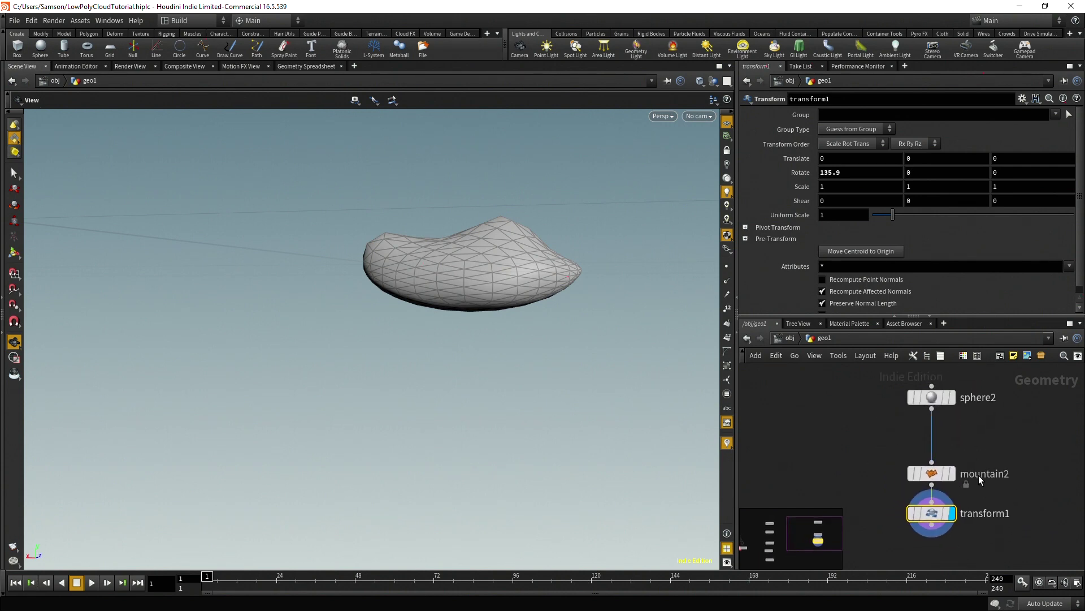
middle_drag(947, 527, 962, 462)
click(946, 459)
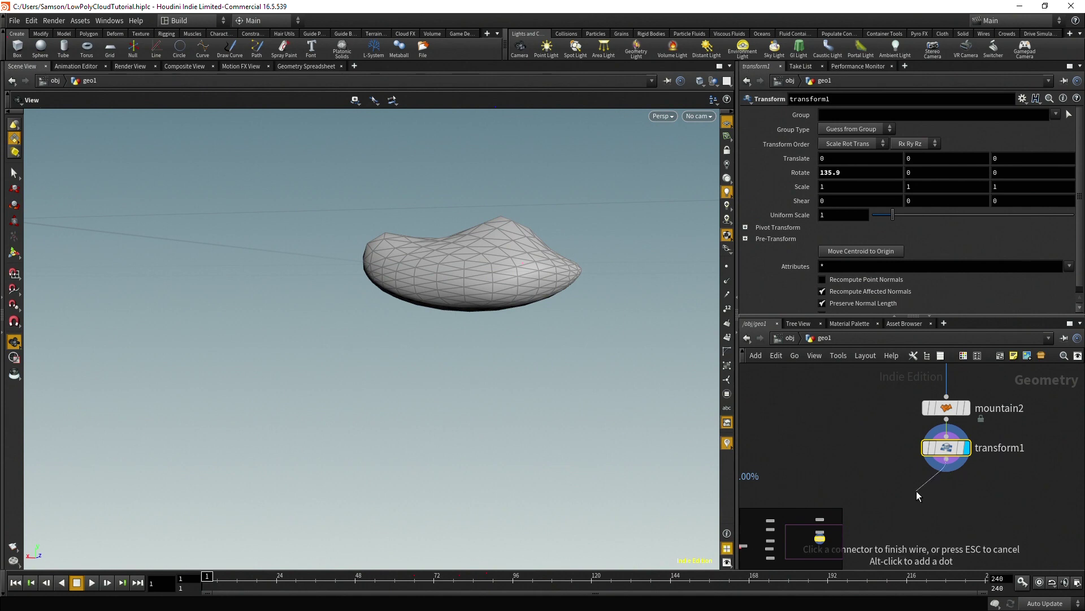
key(Tab)
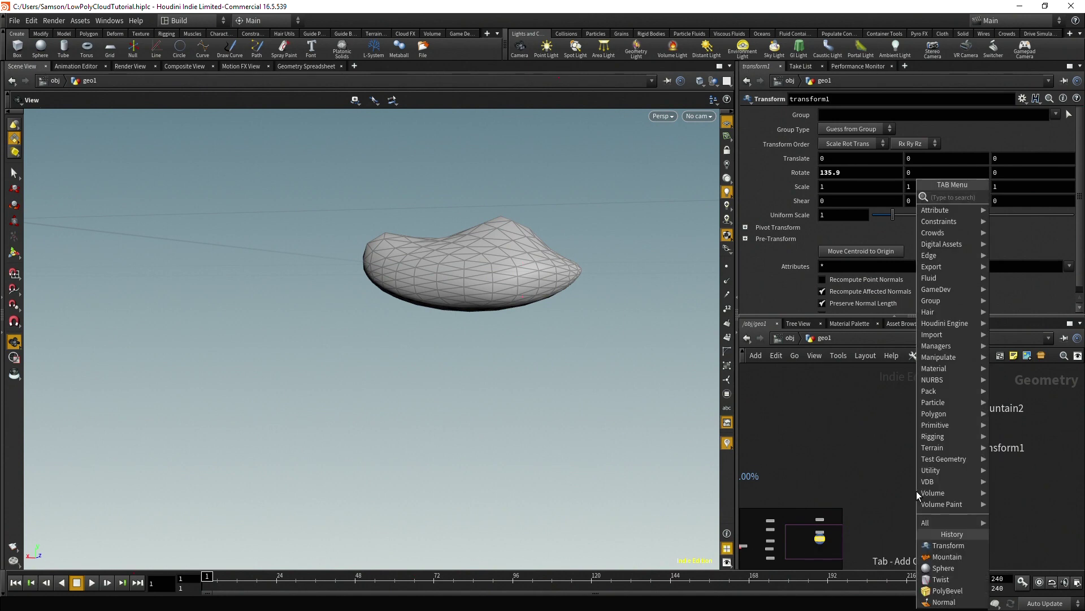
text(iso)
key(BackSpace)
key(BackSpace)
key(BackSpace)
text(iso)
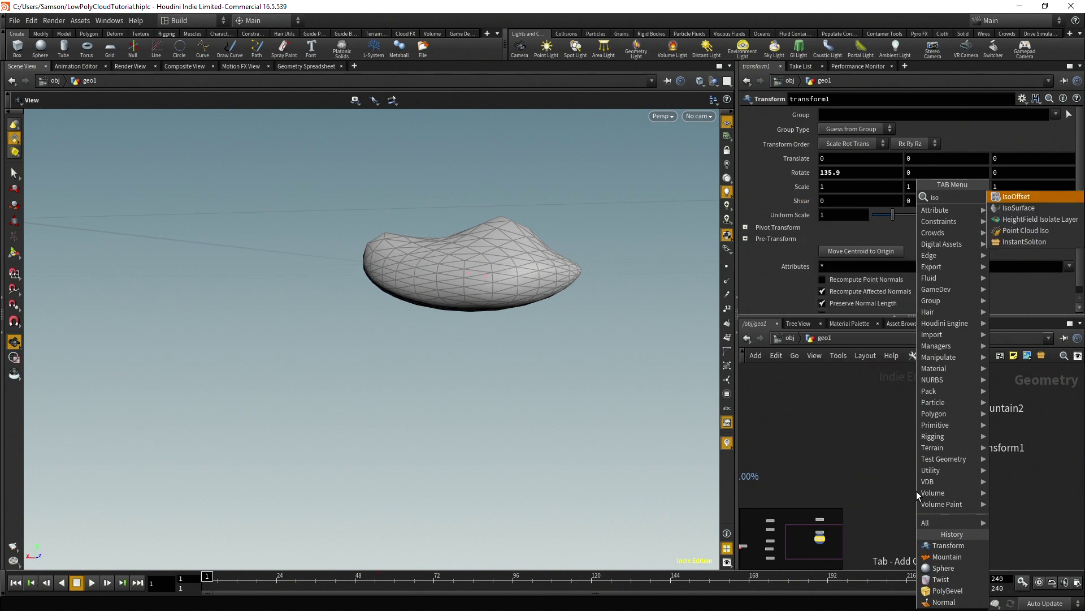
key(Return)
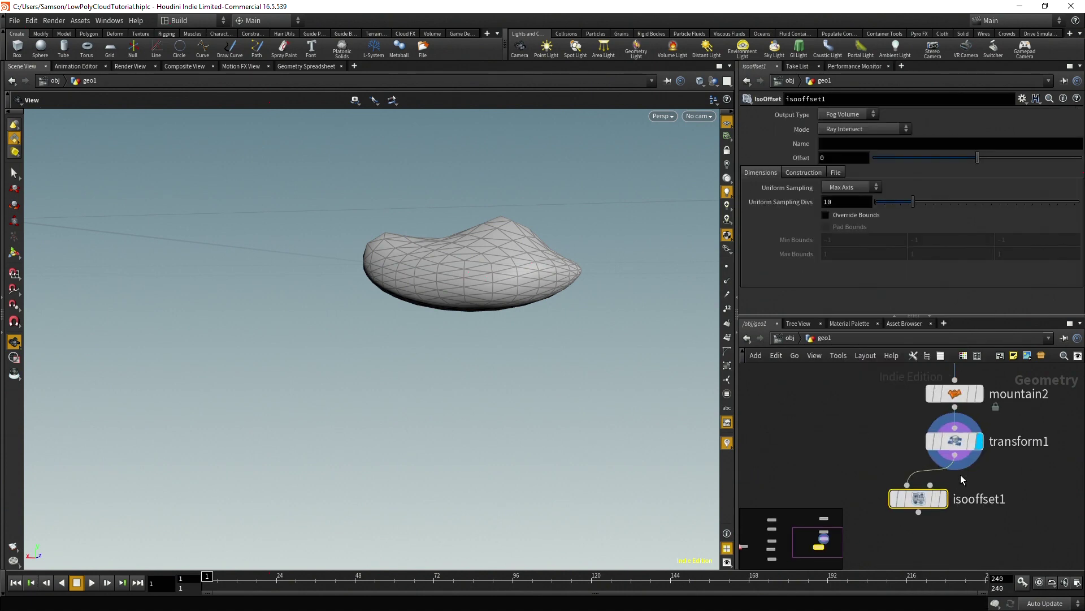
click(940, 495)
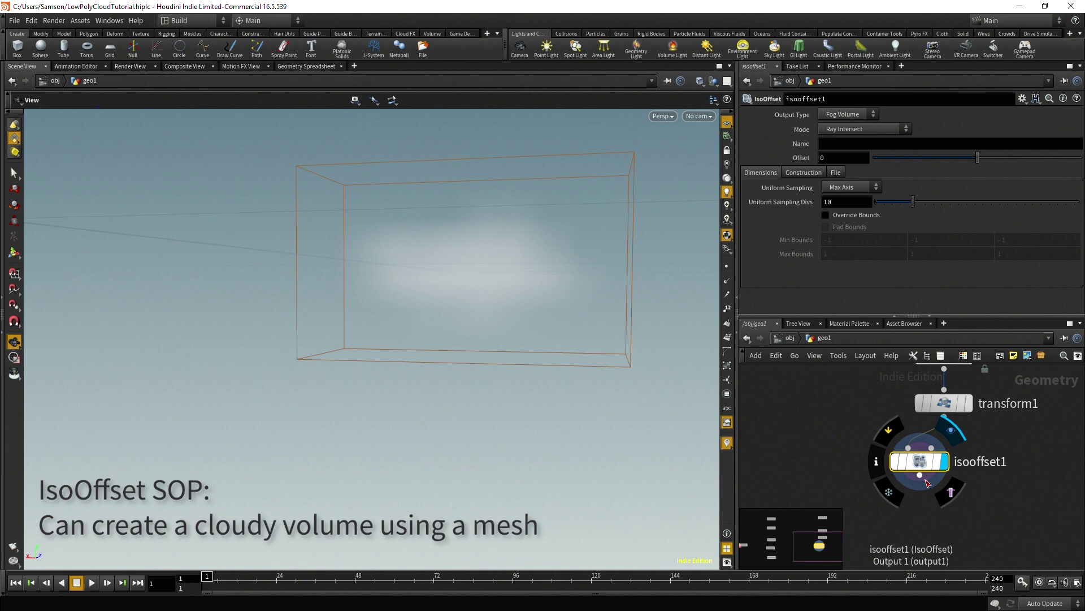
Add a Volume Visualization node fed by isooffset1 and display its result
click(921, 476)
click(903, 511)
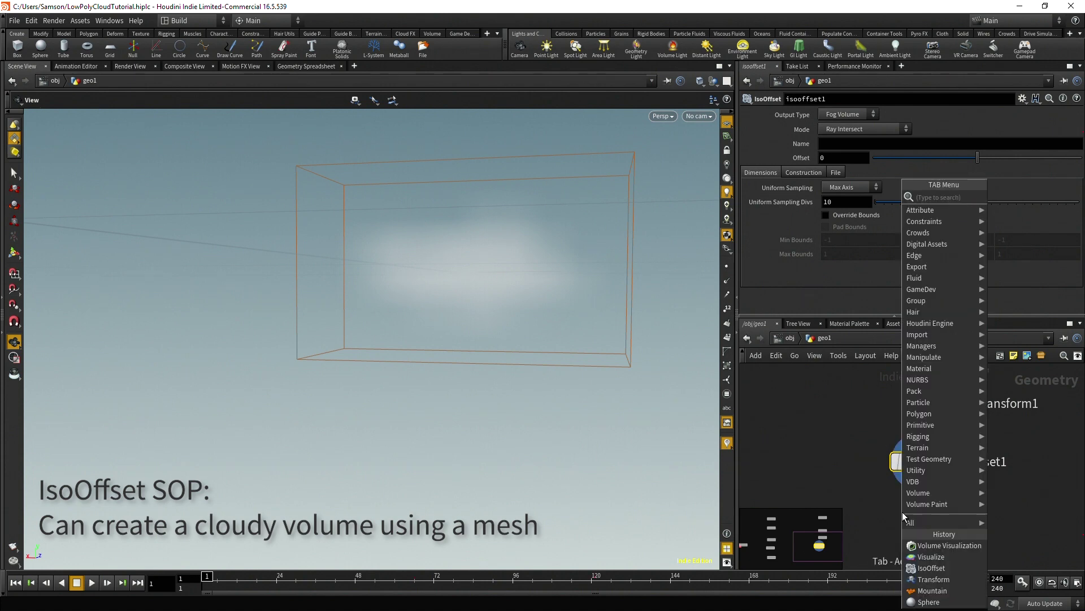
text(volumevisua)
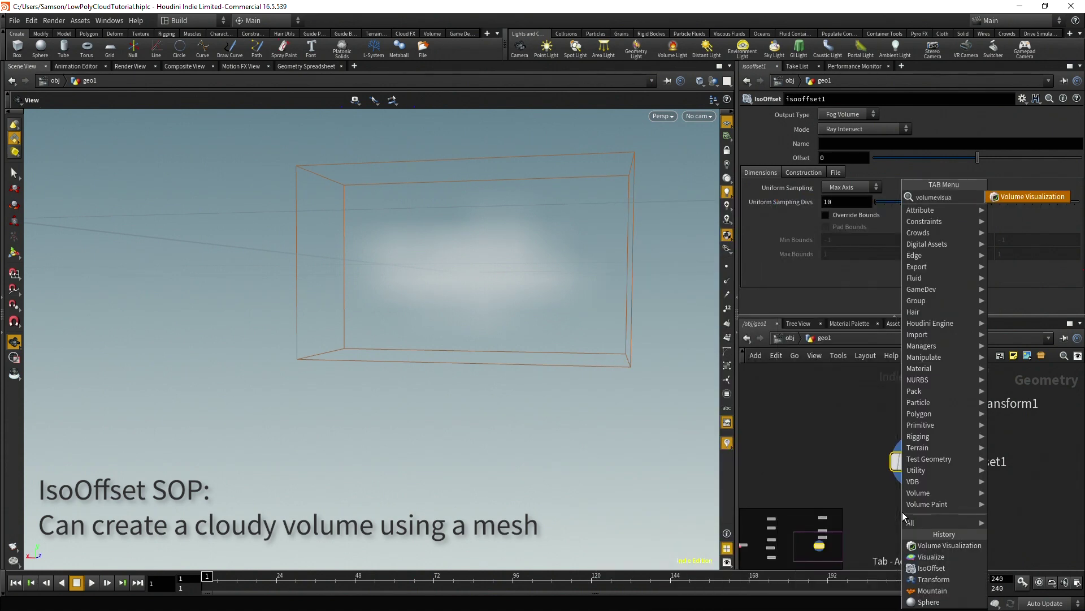
key(Return)
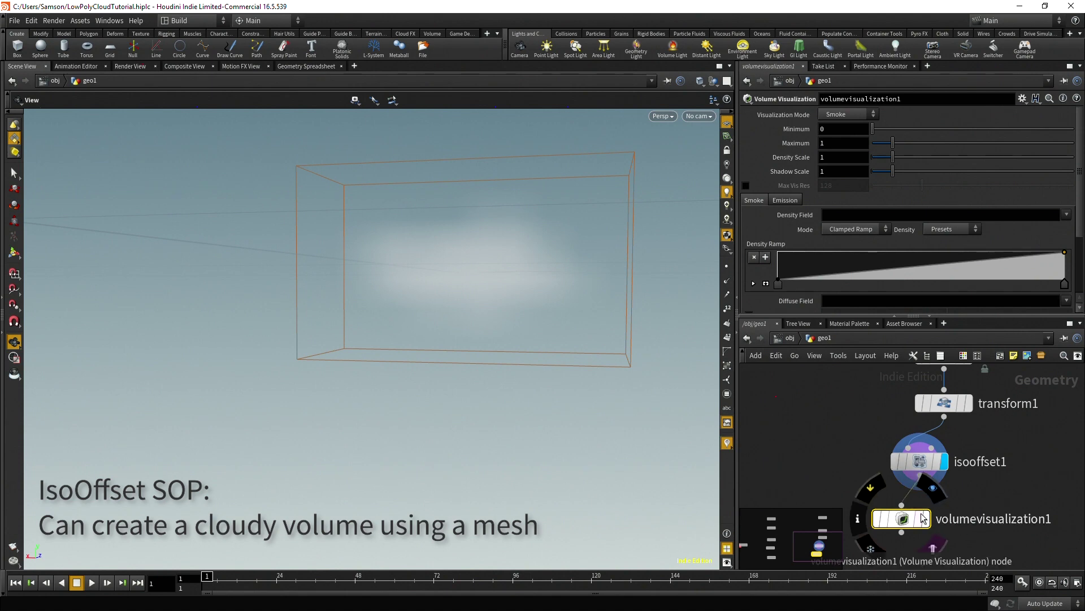
click(932, 488)
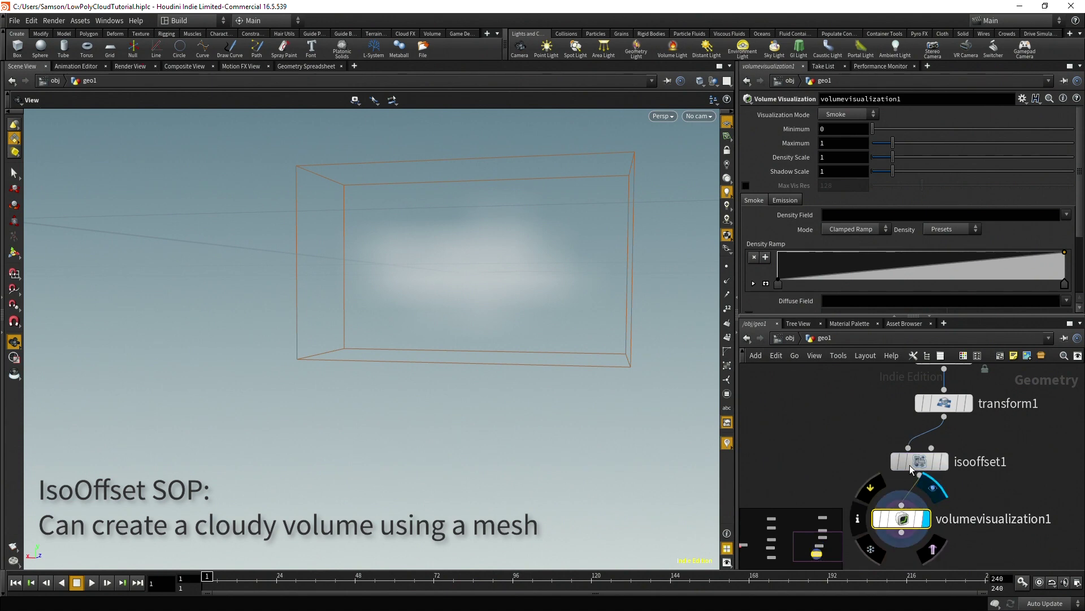
Set the Volume Visualization node's Density Scale to 100 and view the denser fog from above
click(842, 157)
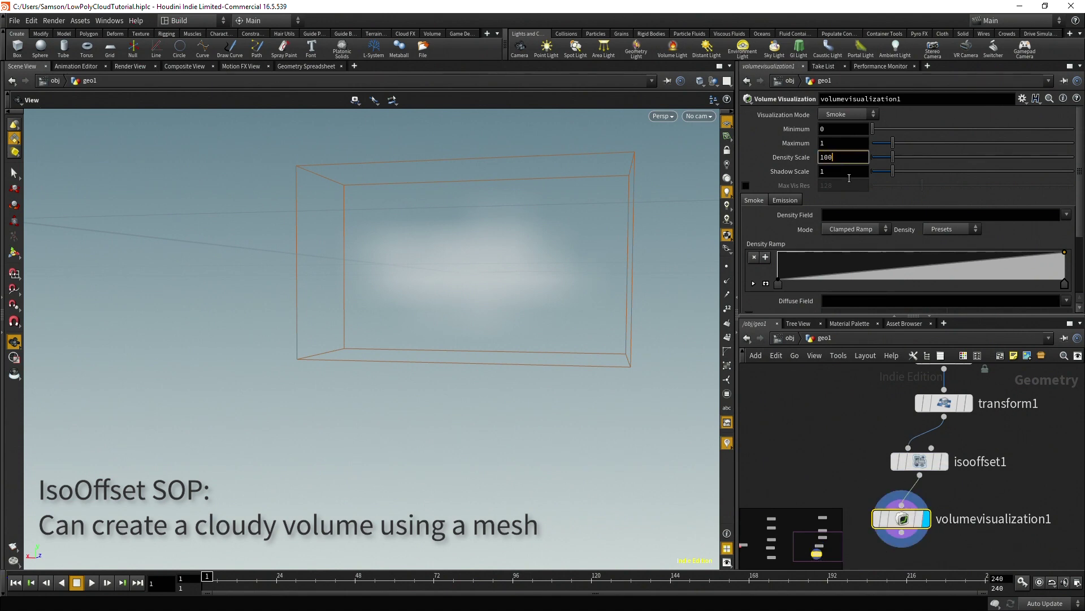
text(100)
key(Return)
drag(393, 305, 424, 399)
scroll(1045, 497, down, 2)
middle_drag(1003, 446, 1001, 521)
scroll(979, 438, down, 3)
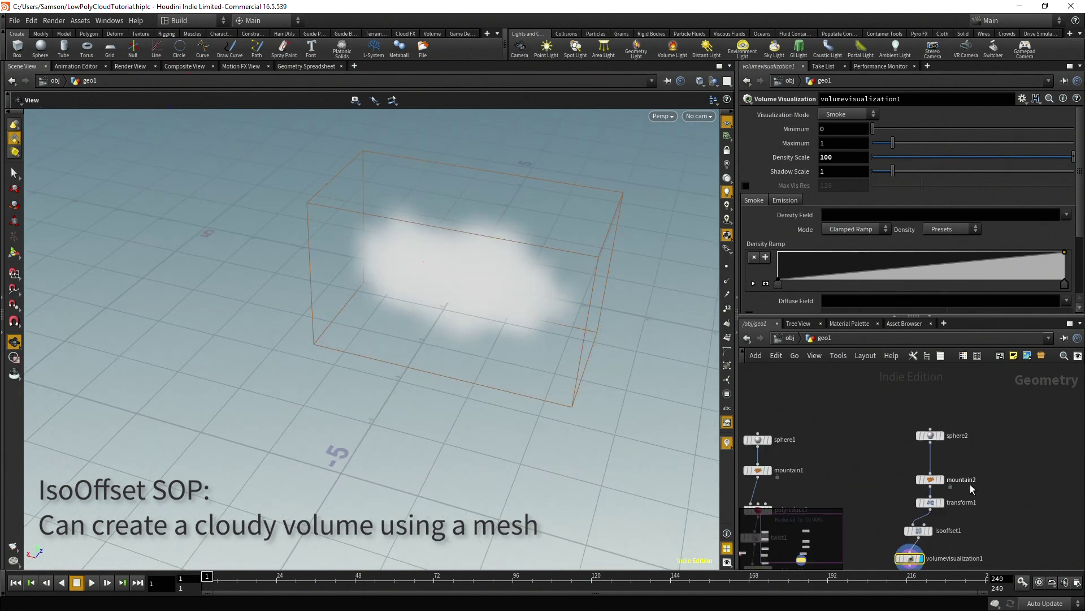
Add a Scatter node connected to the output of volumevisualization1 and display its points
middle_drag(971, 487, 976, 420)
scroll(408, 248, up, 1)
middle_drag(908, 510, 934, 455)
scroll(956, 454, up, 2)
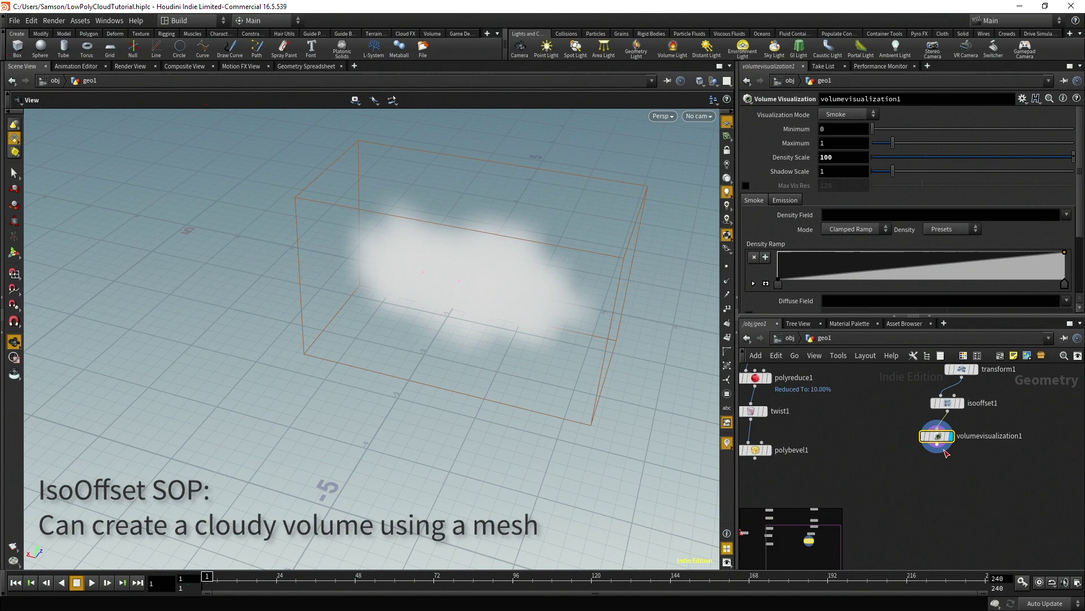
click(918, 476)
text(scatter)
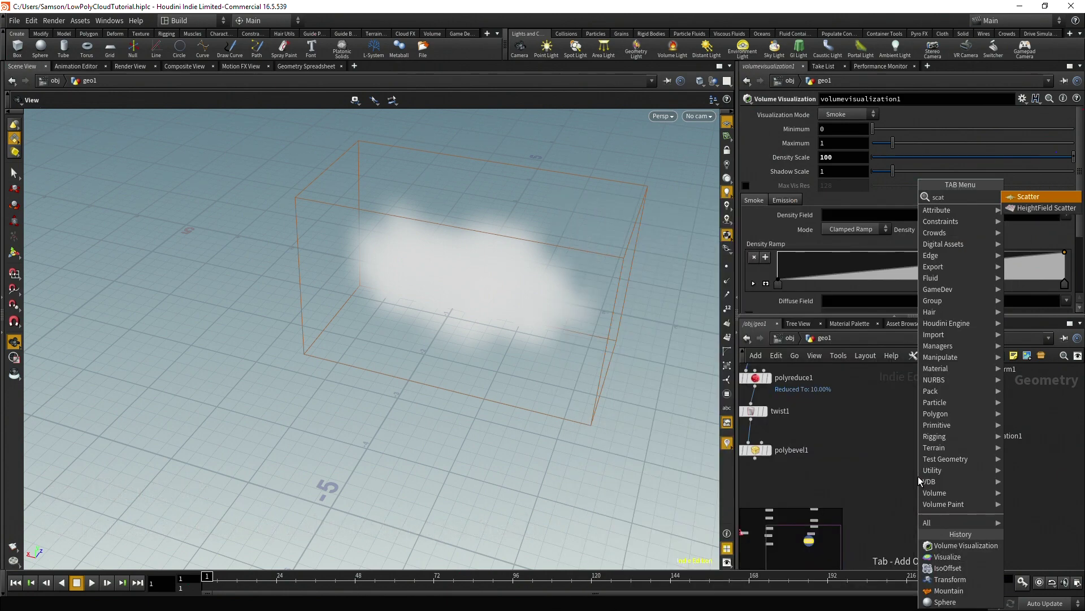
key(Return)
scroll(918, 479, up, 1)
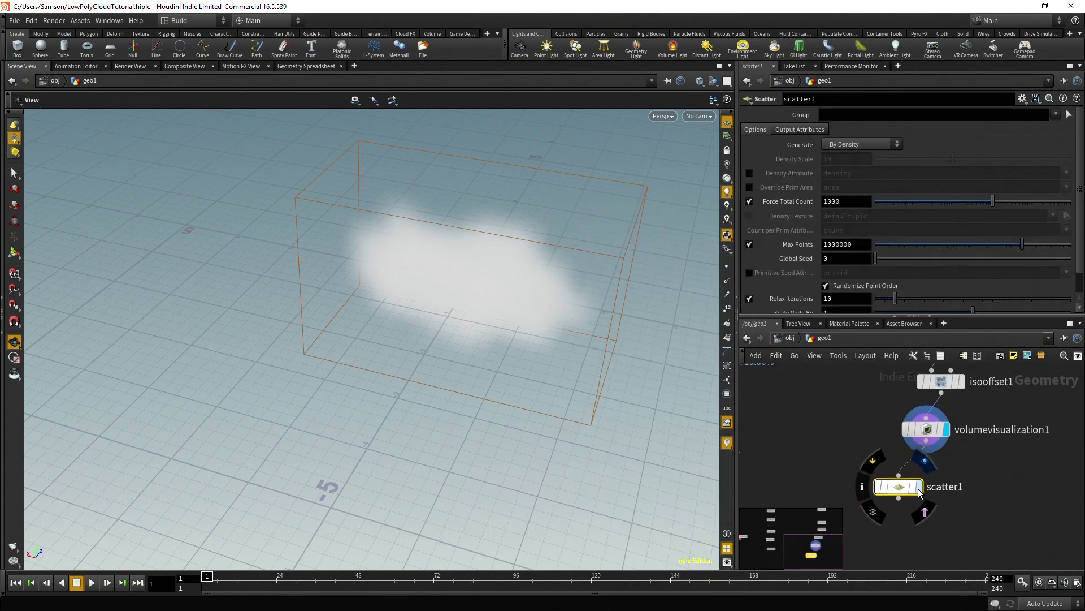
click(919, 486)
scroll(858, 200, down, 1)
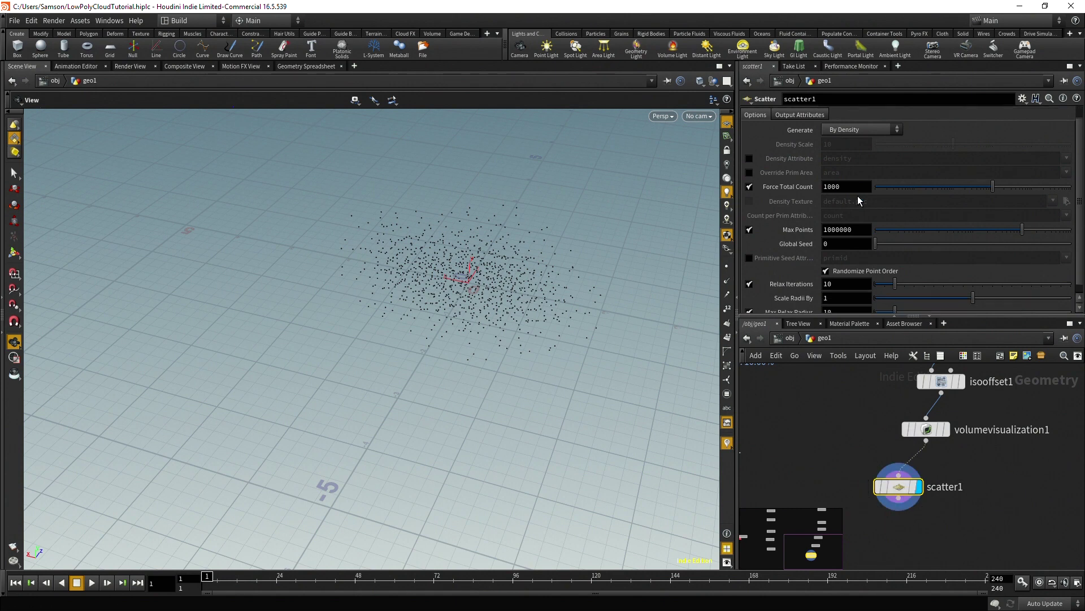
Set the Scatter node's Force Total Count to 50
click(844, 188)
text(50)
key(Return)
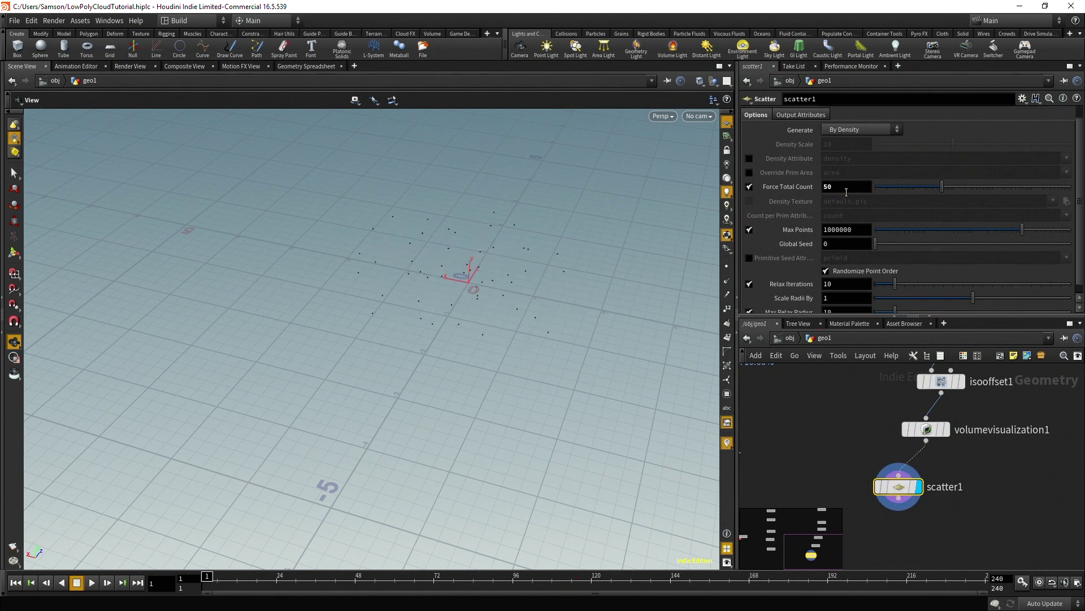
scroll(962, 439, down, 3)
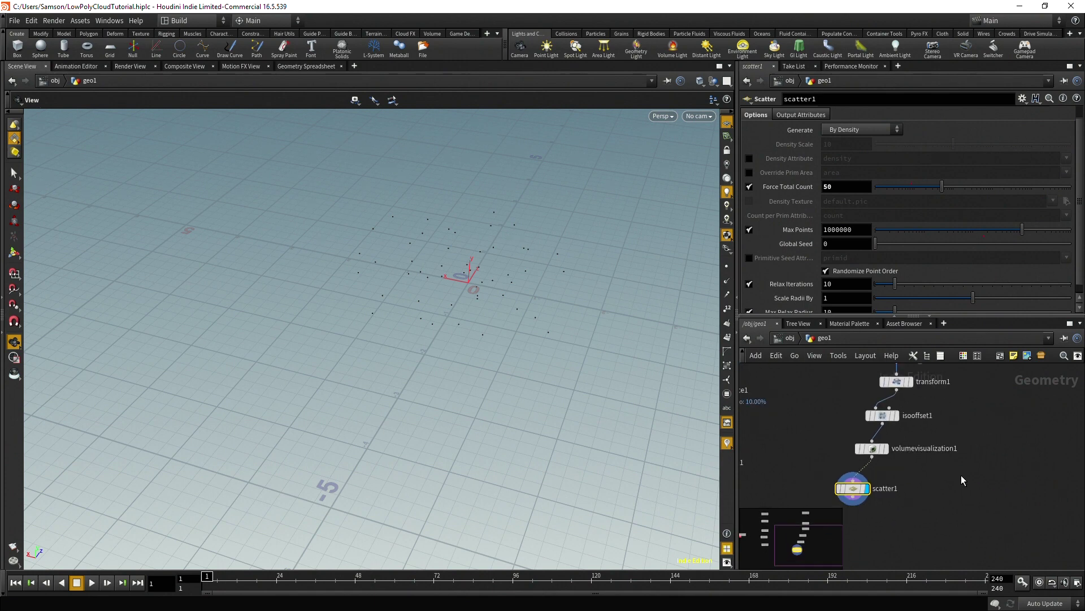
key(Tab)
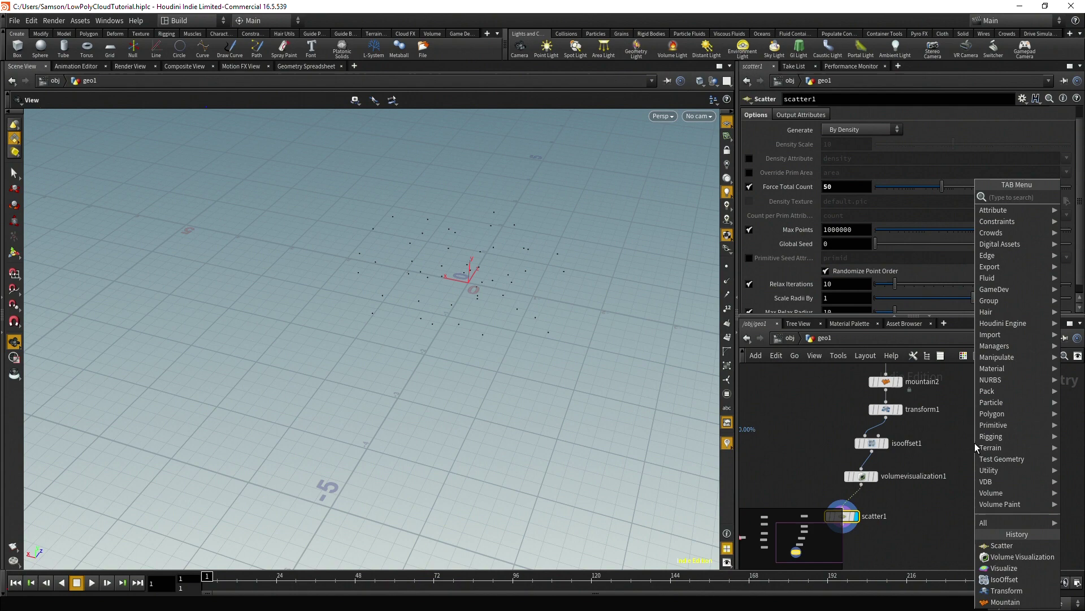
text(volume)
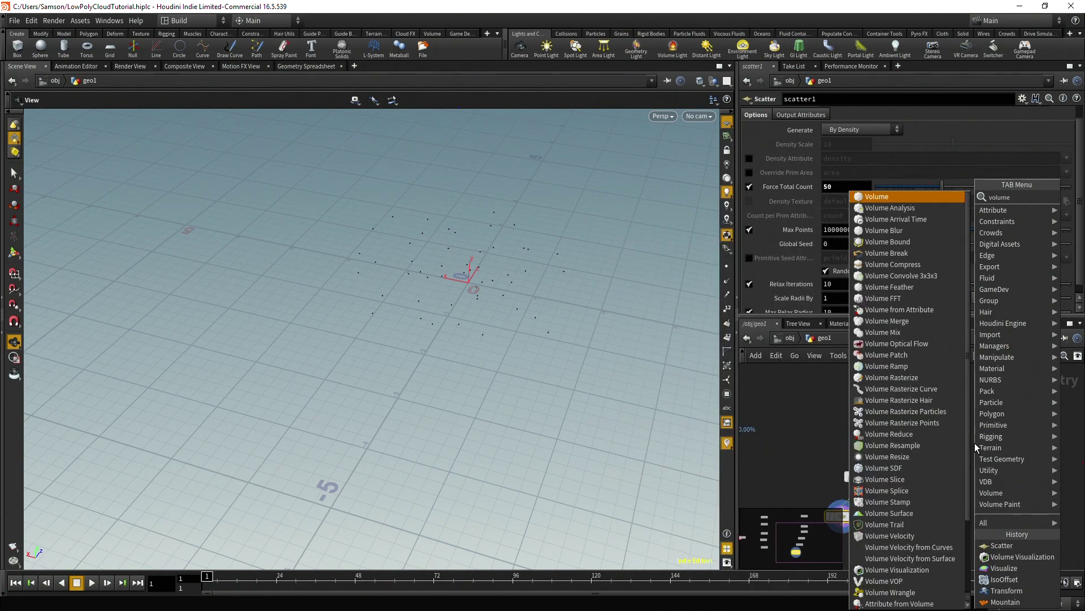
key(BackSpace)
key(BackSpace)
key(BackSpace)
key(BackSpace)
key(BackSpace)
key(BackSpace)
text(pointsfro)
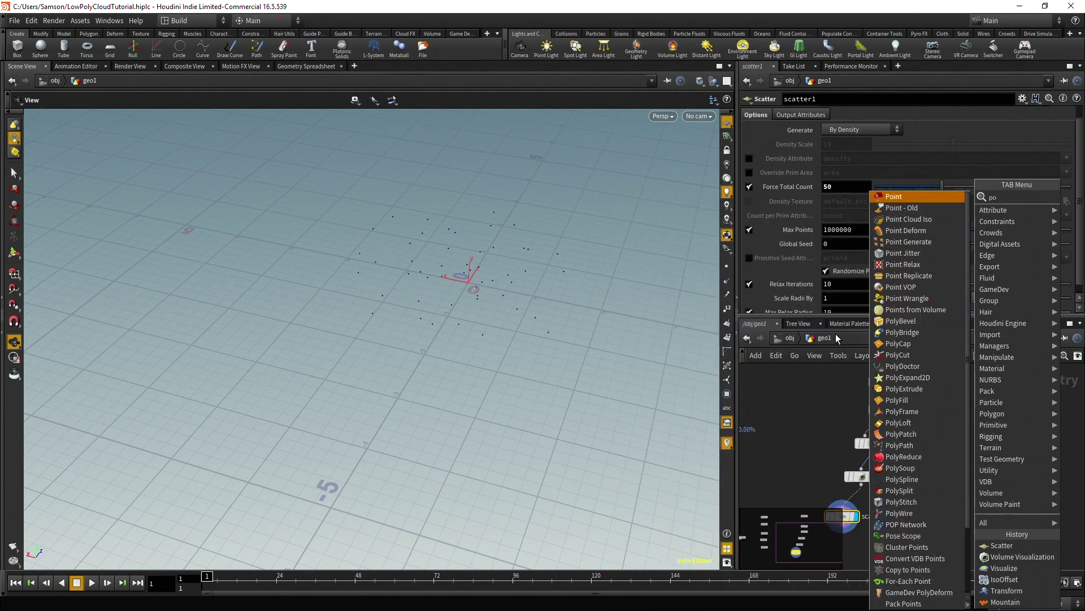
key(Return)
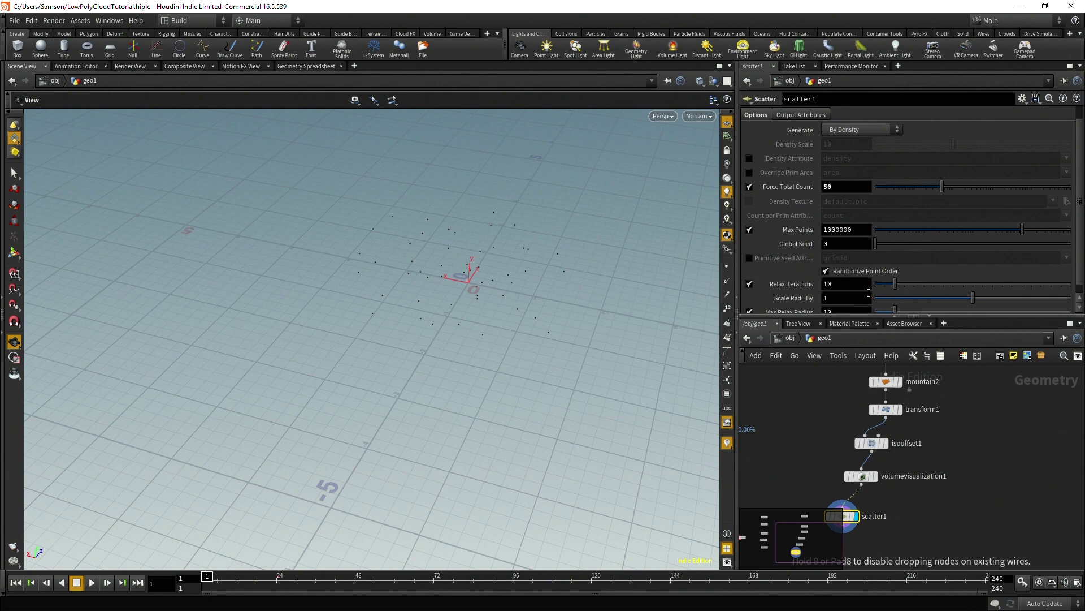
click(996, 442)
scroll(921, 457, down, 2)
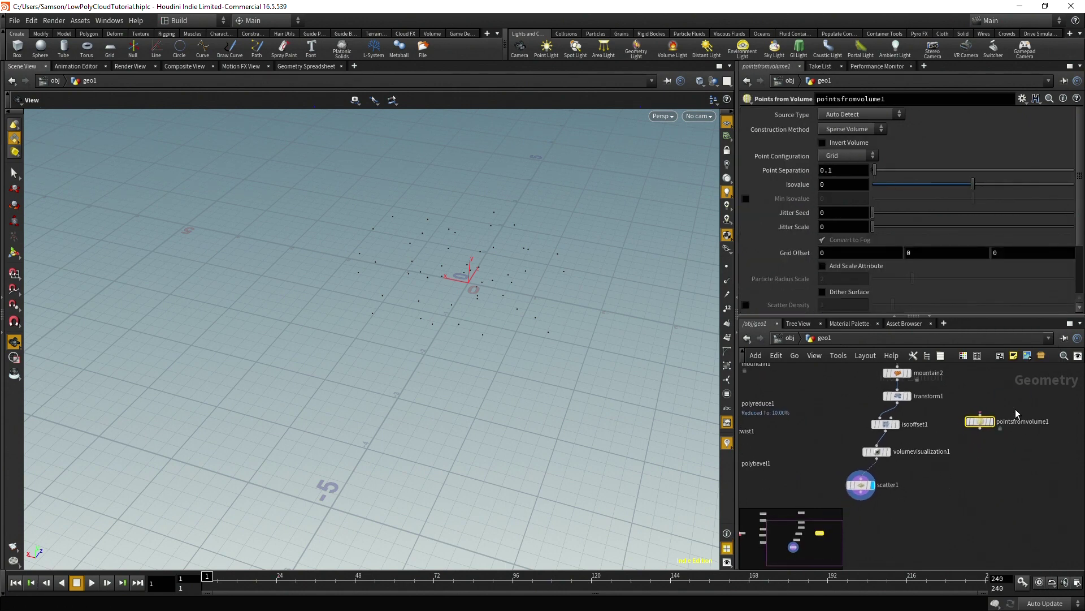
key(Delete)
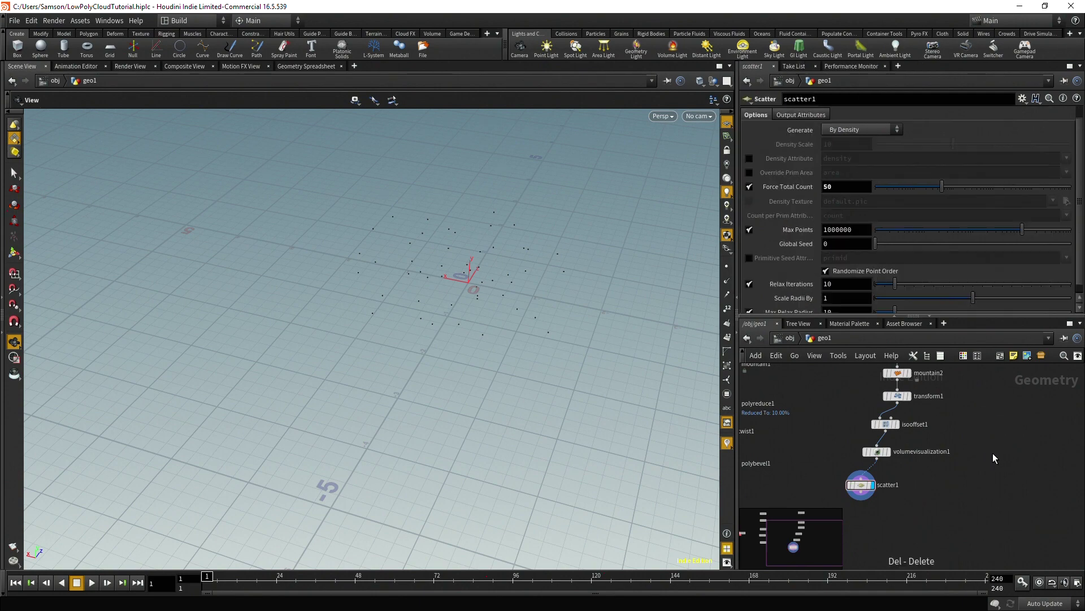
Add a Copy to Points node in the network below polybevel1 and scatter1
key(h)
scroll(974, 467, up, 3)
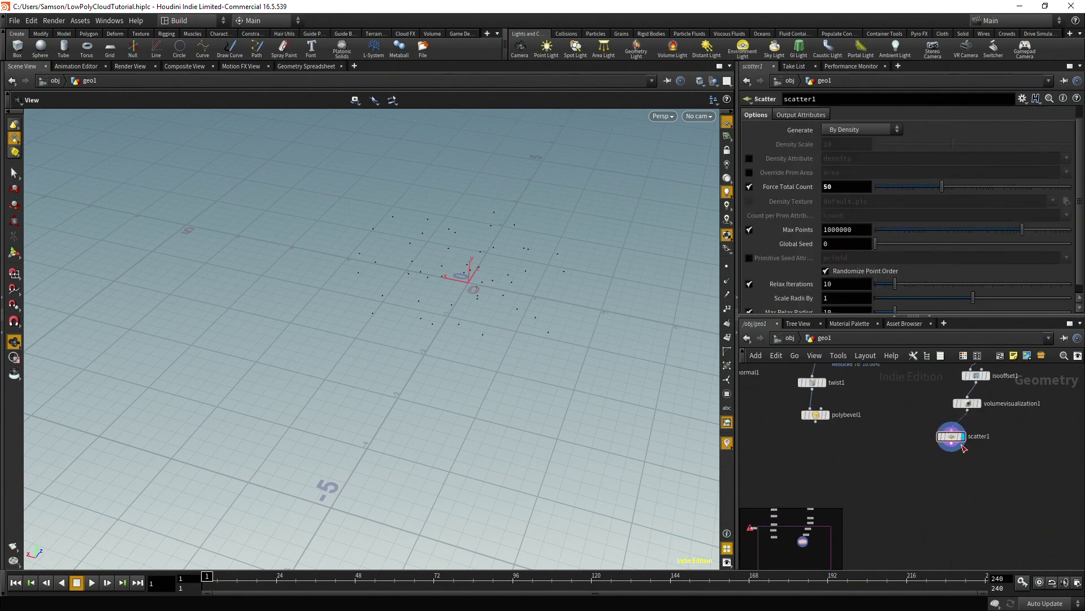
scroll(513, 283, up, 1)
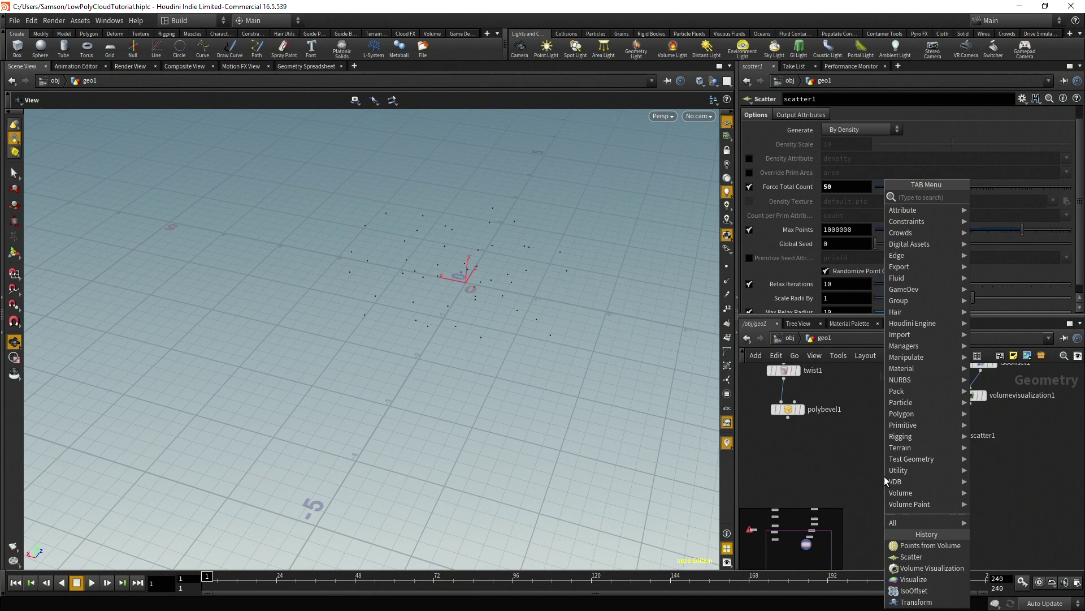
text(copy)
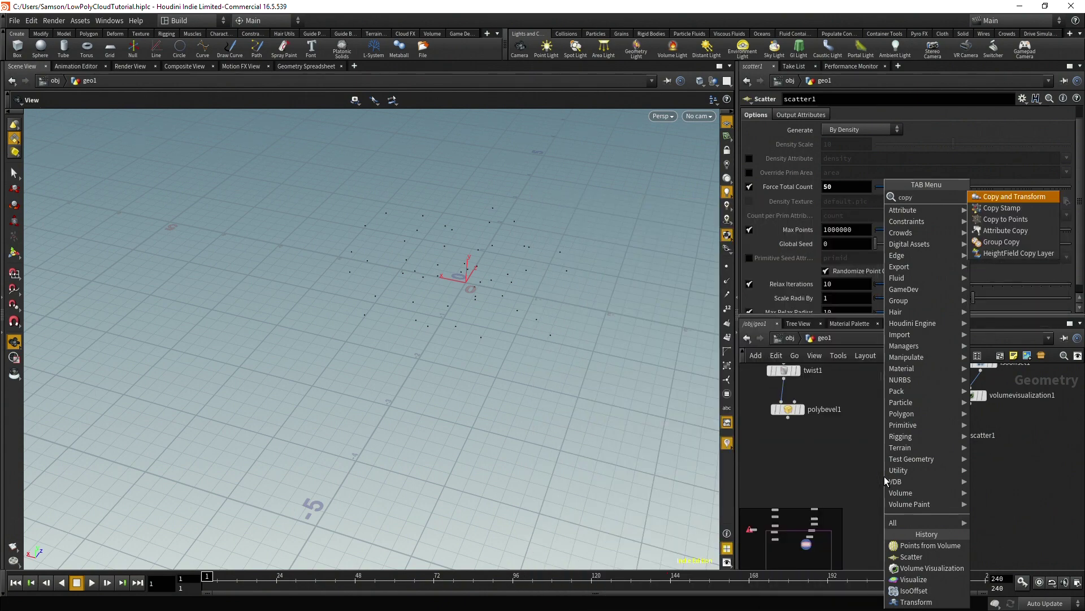
key(Down)
key(Down)
key(Return)
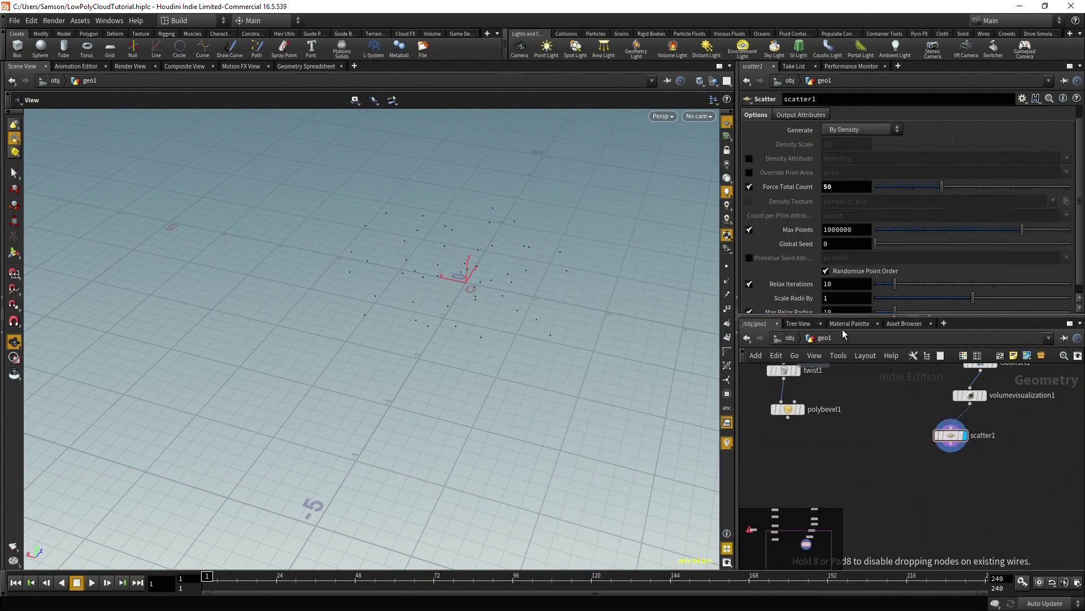
click(863, 482)
scroll(863, 483, up, 2)
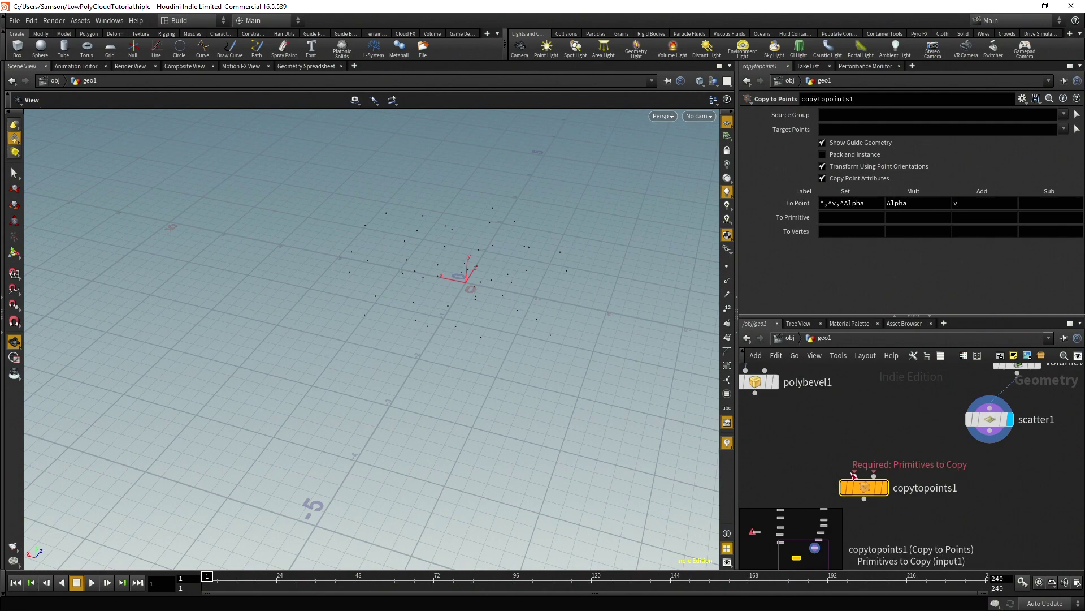
Wire polybevel1 into copytopoints1 as the primitives to copy and scatter1 as the target points, and display the result
click(755, 393)
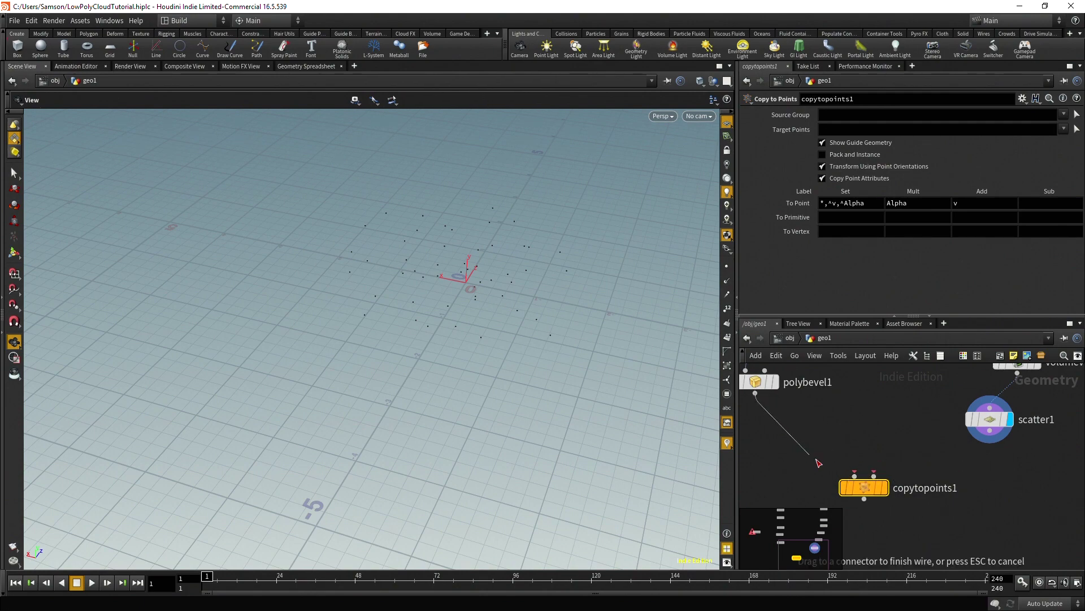
click(853, 477)
click(989, 442)
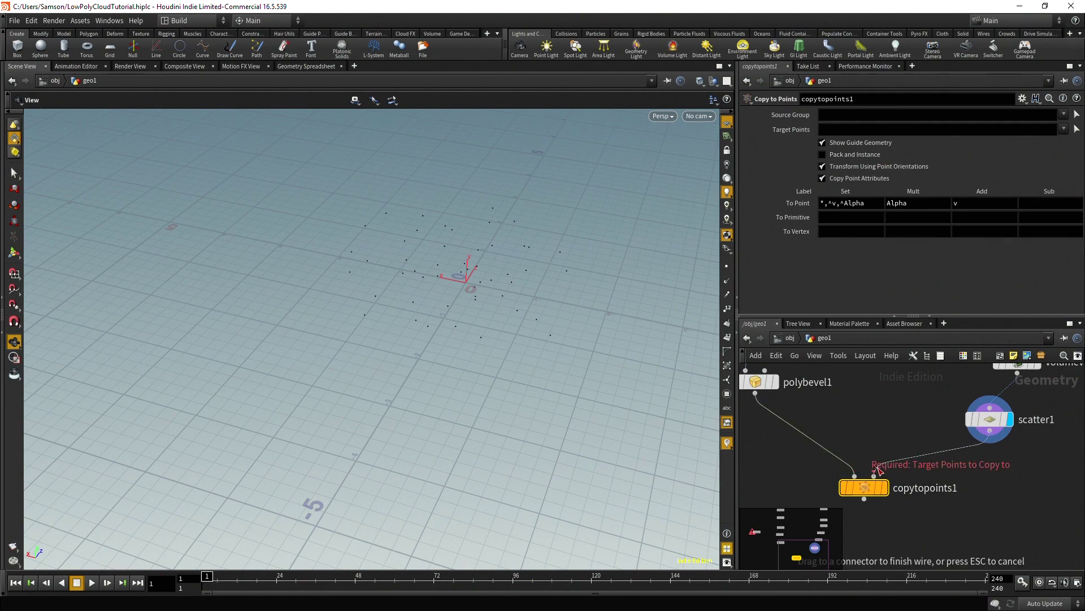
click(875, 476)
click(886, 488)
Examine the cloud shape built from the copied meshes from several angles
drag(490, 315, 519, 275)
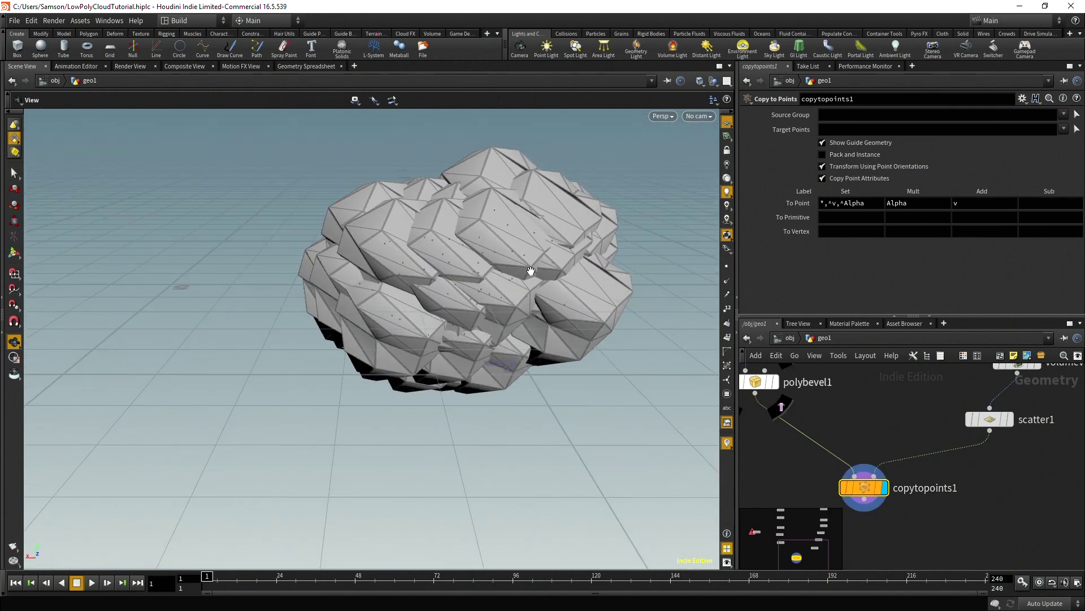
drag(606, 339, 616, 346)
scroll(967, 503, down, 1)
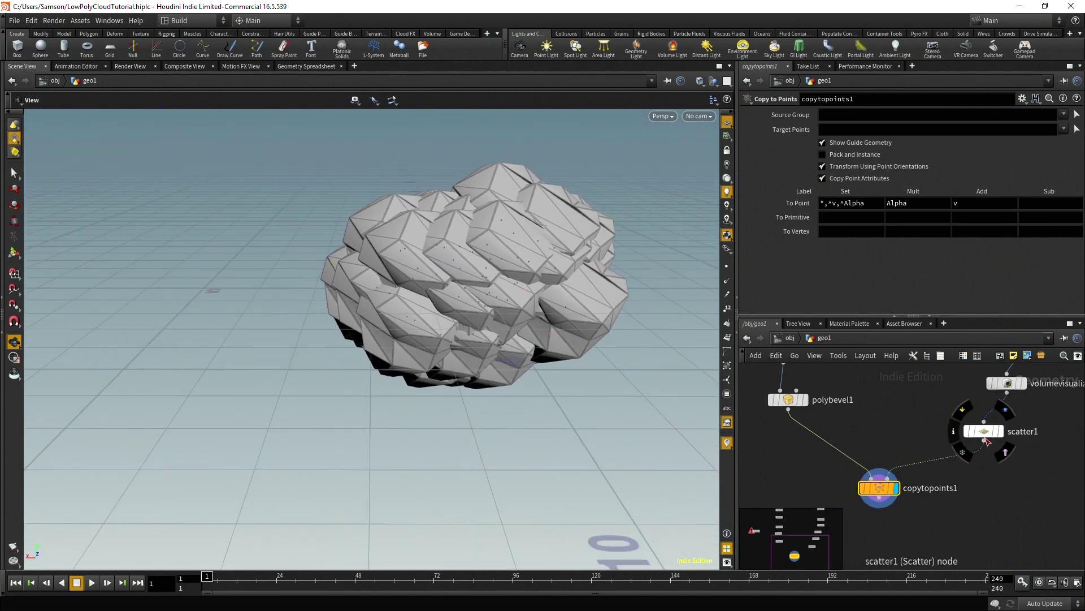
scroll(983, 433, up, 1)
scroll(587, 295, down, 1)
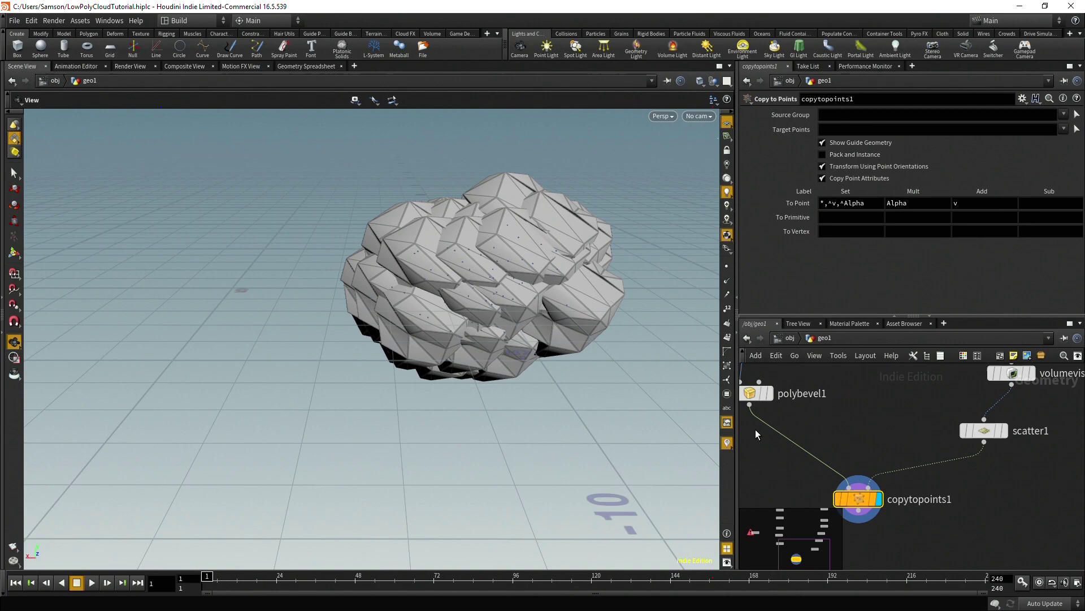
scroll(911, 490, down, 2)
mouse_move(552, 291)
mouse_down()
mouse_move(451, 357)
mouse_move(298, 303)
mouse_move(210, 243)
mouse_move(332, 174)
mouse_move(521, 225)
mouse_move(543, 294)
mouse_move(537, 320)
mouse_move(642, 303)
mouse_move(553, 307)
mouse_up()
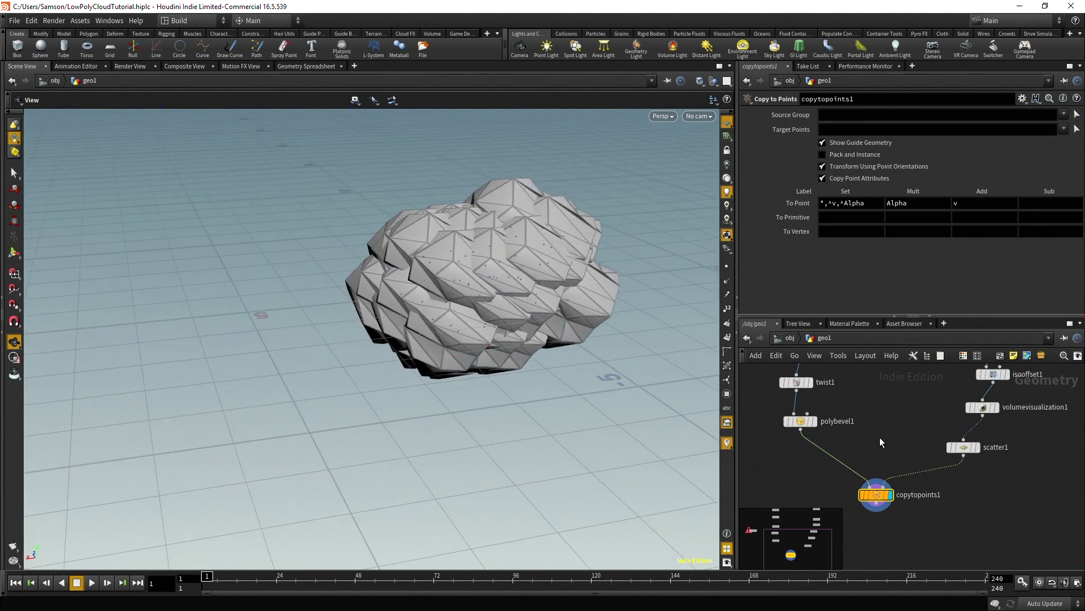
Add an Attribute Randomize node and insert it into the connection between scatter1 and copytopoints1
scroll(941, 526, up, 2)
scroll(961, 486, up, 2)
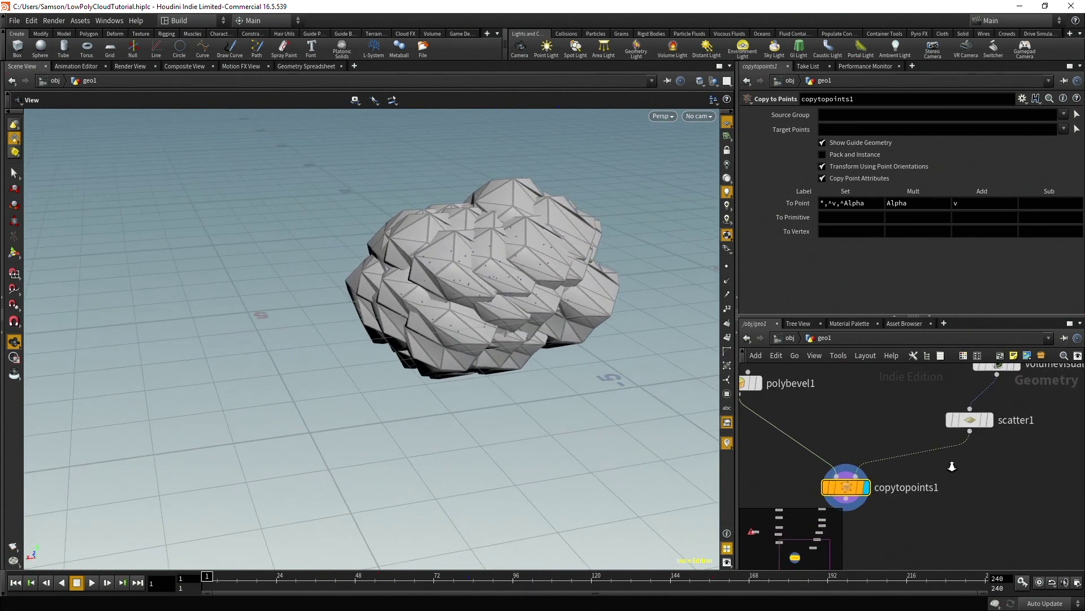
key(Tab)
mouse_move(954, 468)
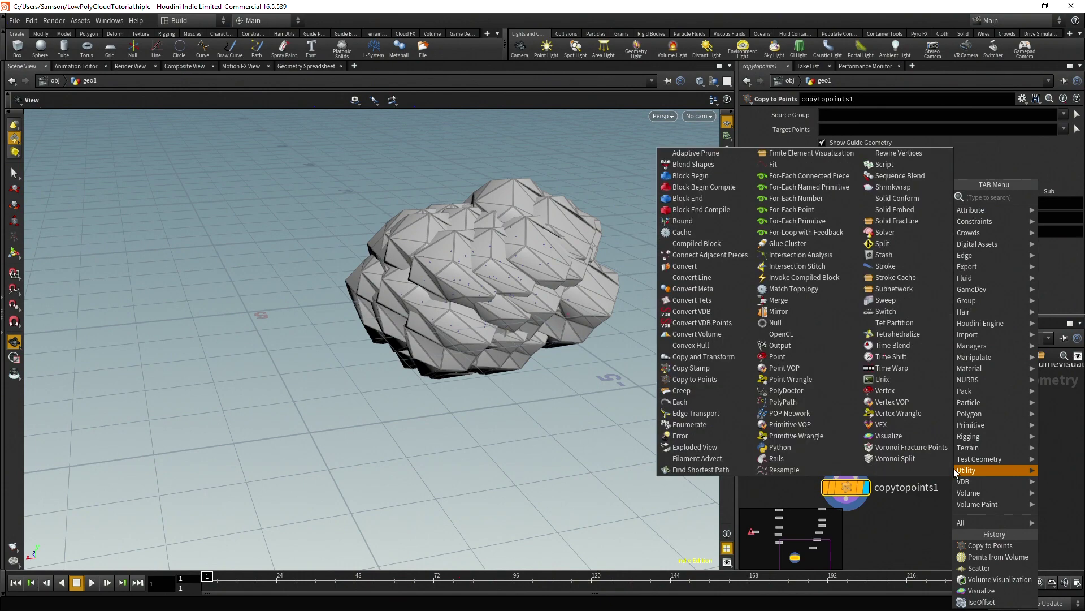
text(attri)
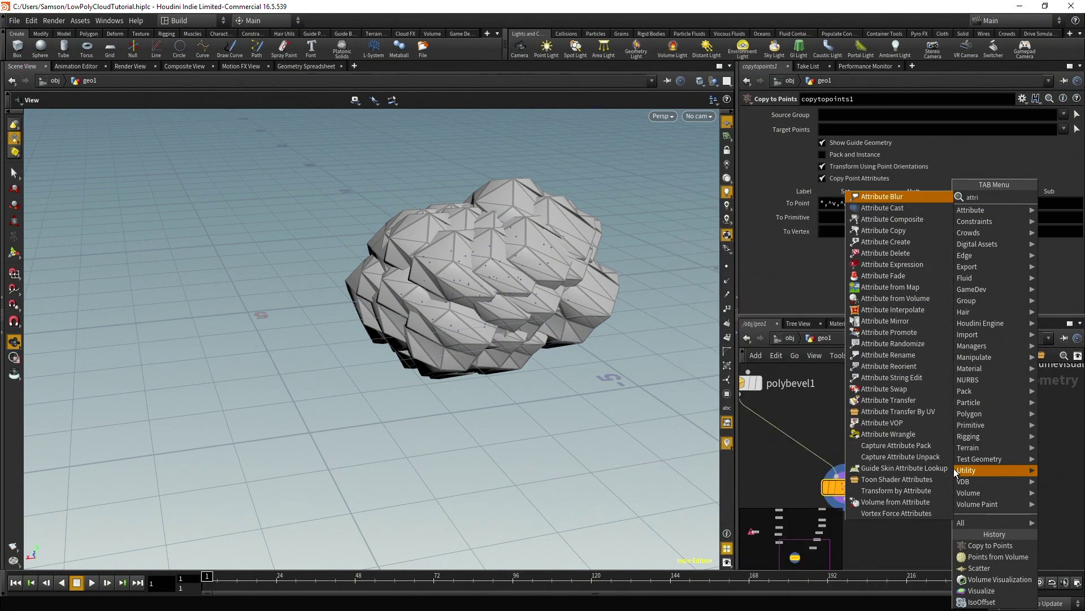
text(u)
key(BackSpace)
key(BackSpace)
key(BackSpace)
key(BackSpace)
key(BackSpace)
key(BackSpace)
text(ran)
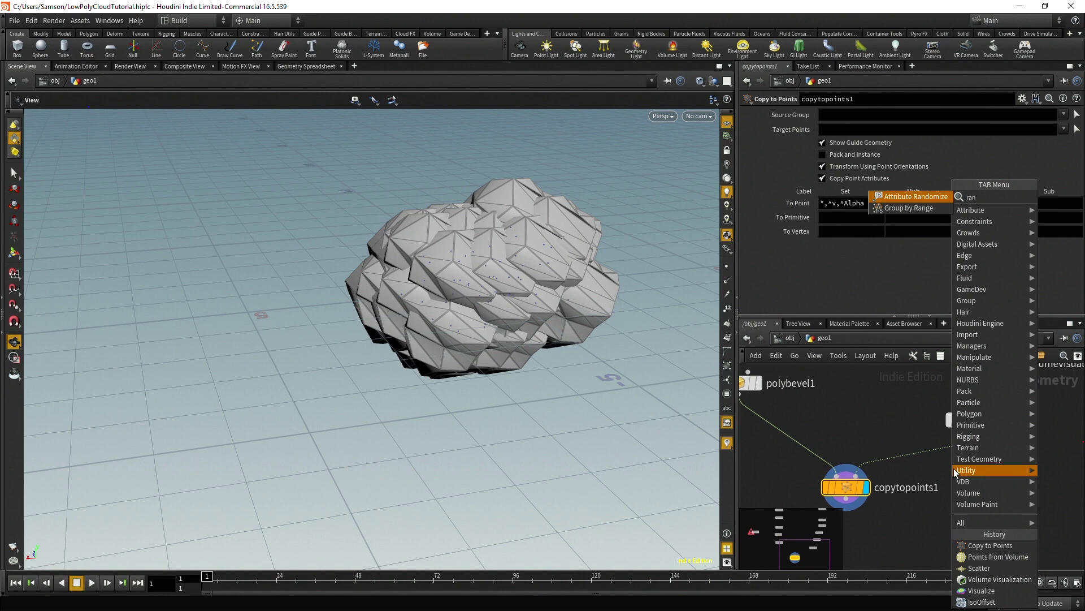
text(domi)
key(Return)
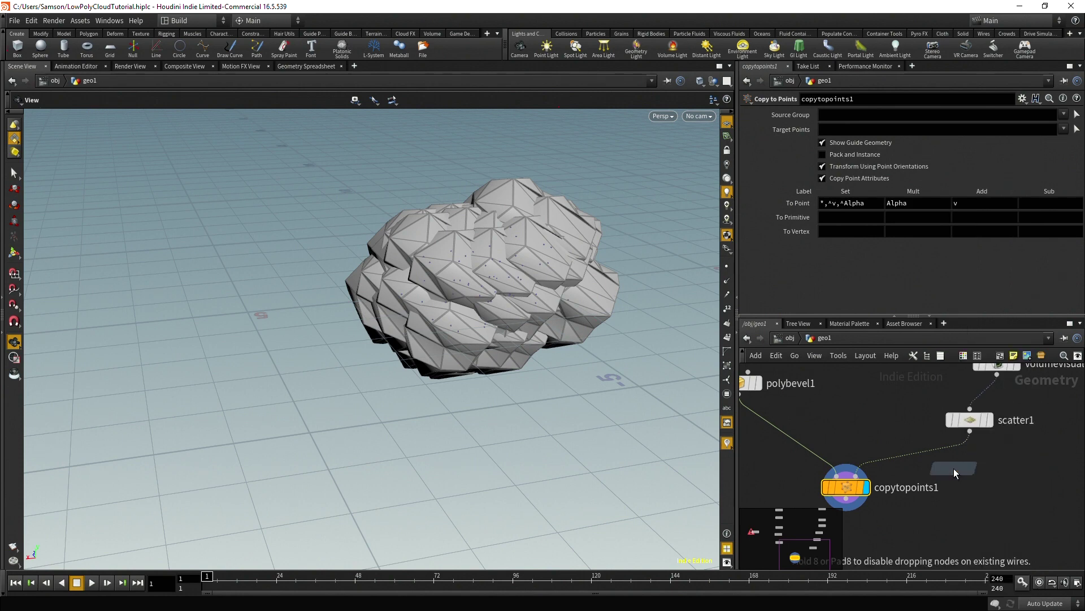
click(955, 468)
drag(947, 478, 927, 458)
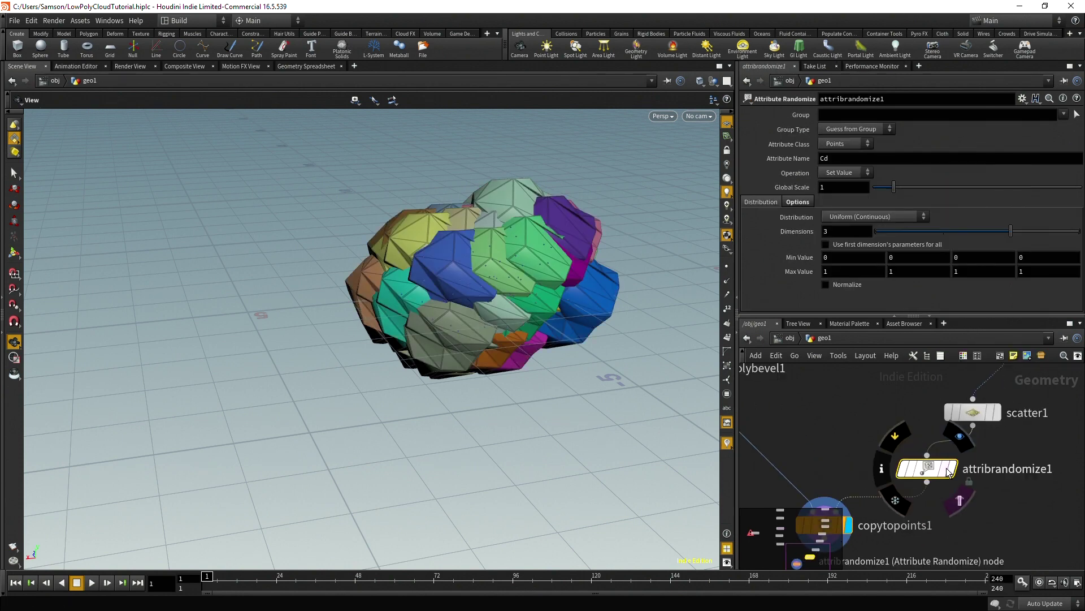
Set attribrandomize1 to randomize the pscale attribute
click(872, 158)
text(pscale)
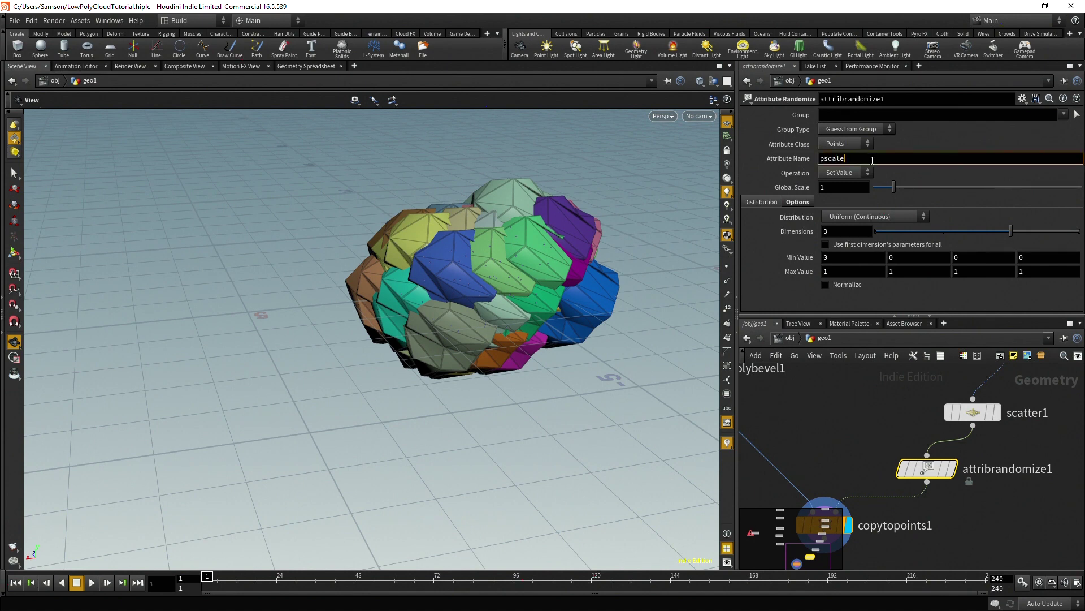
key(Return)
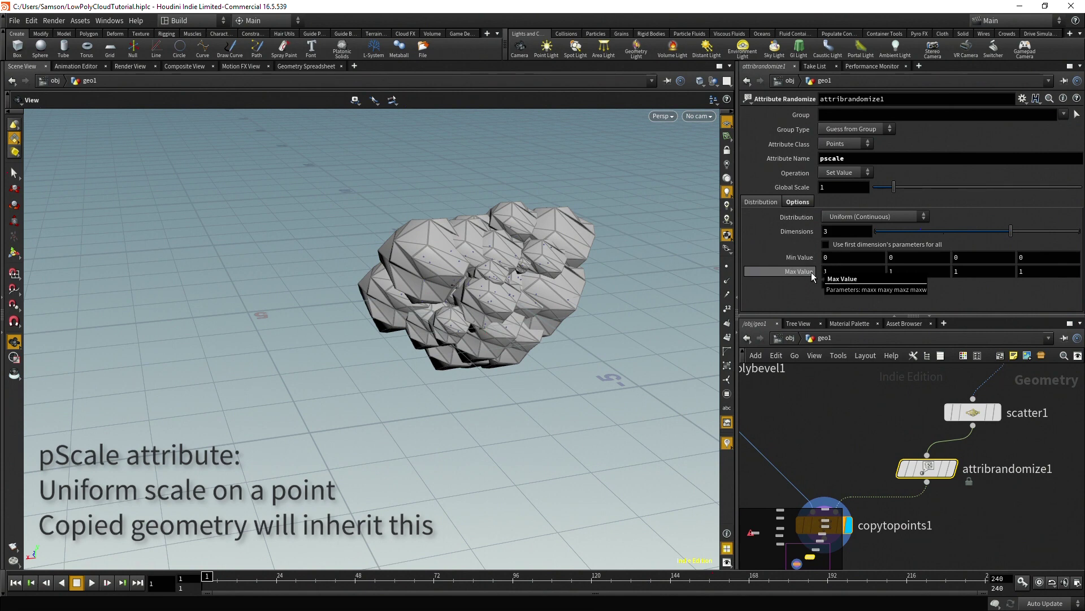
Set the first component of the pscale range to a minimum of 0.5 and a maximum of 1.25
right_drag(500, 299, 514, 313)
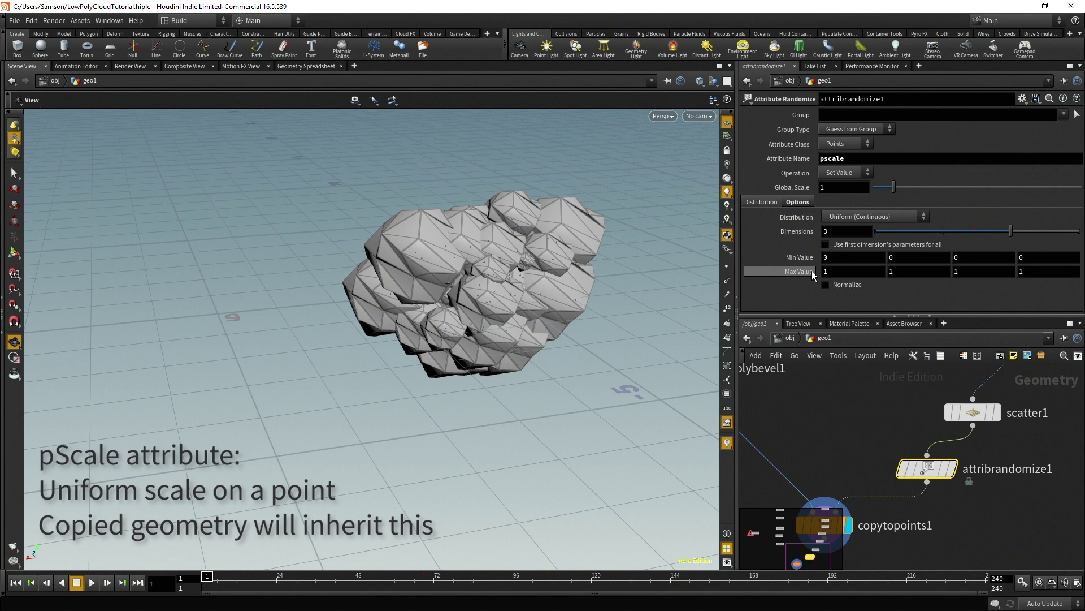
click(842, 259)
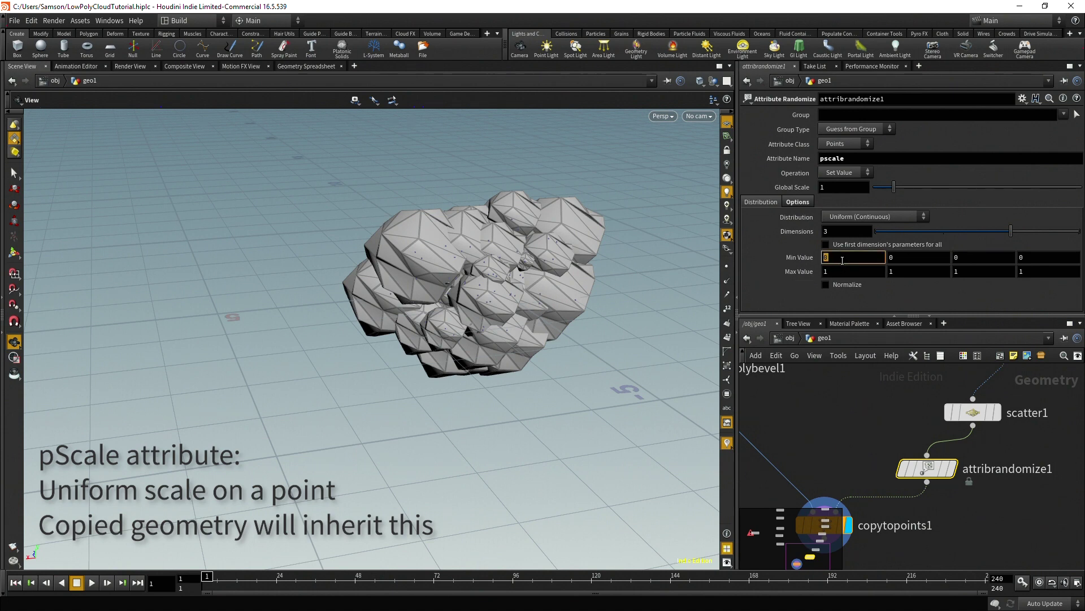
key(Return)
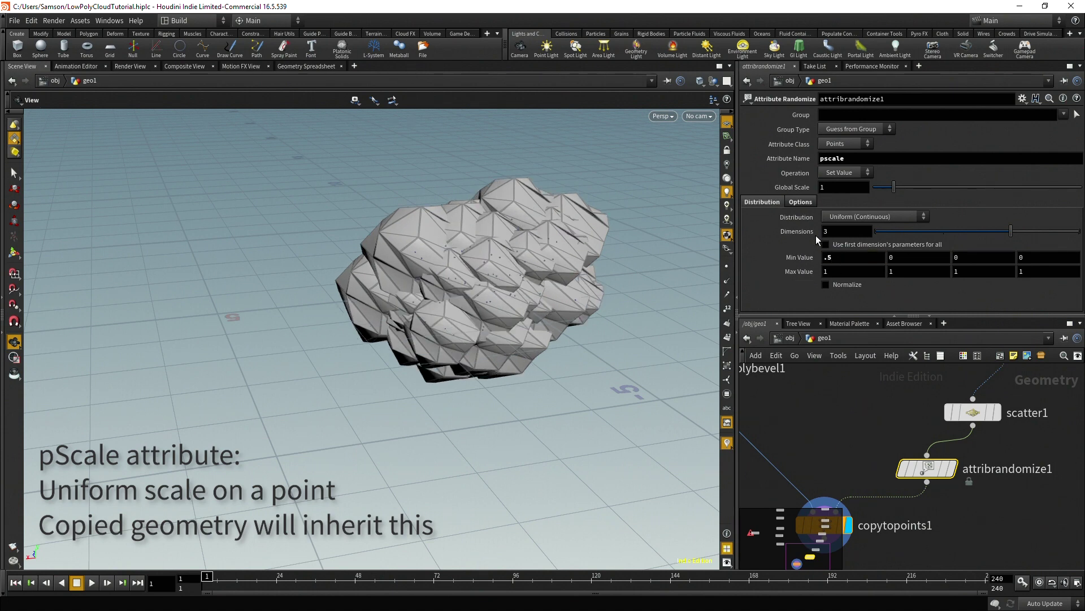
click(850, 267)
text(1.25)
key(Return)
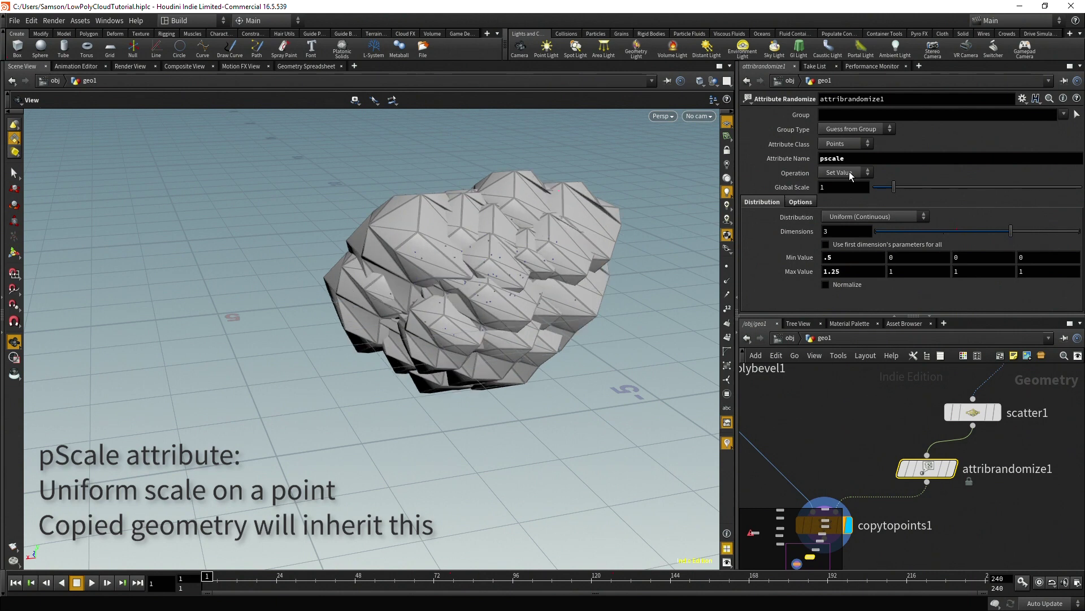
Lower the first minimum value of pscale to 0.25 and check the cloud from below
click(853, 257)
text(.25)
key(Return)
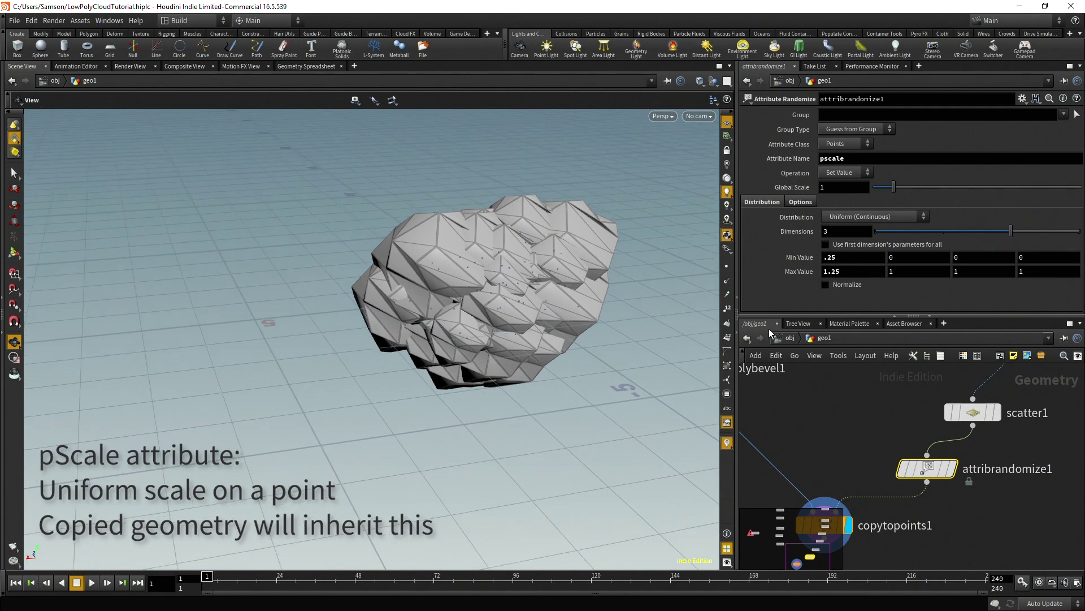
middle_drag(848, 449, 940, 459)
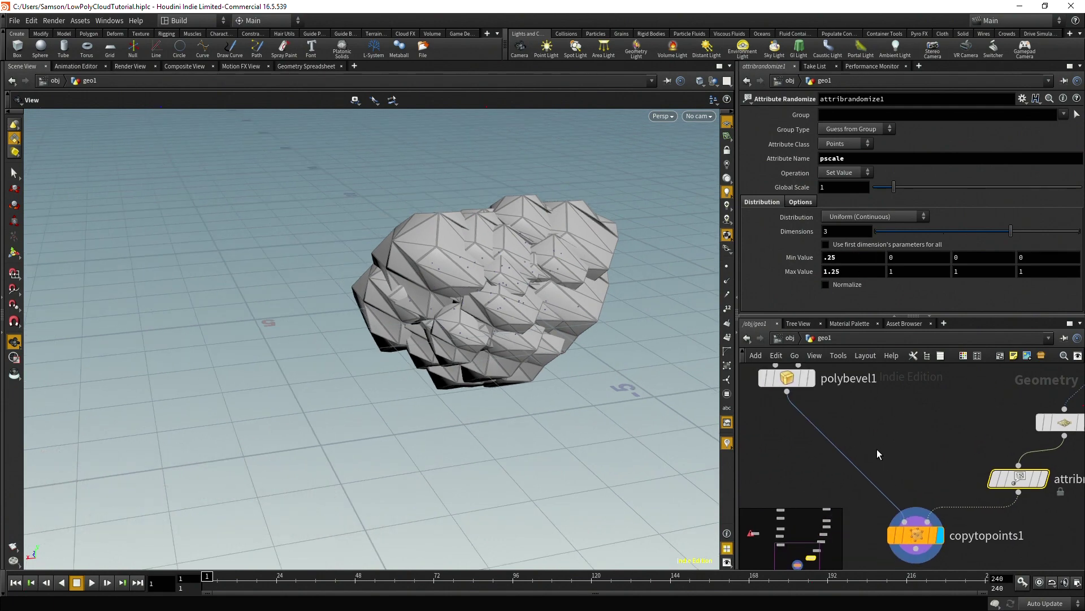
drag(537, 314, 577, 242)
Add a Copy Stamp node in the network below copytopoints1
middle_drag(930, 468, 908, 416)
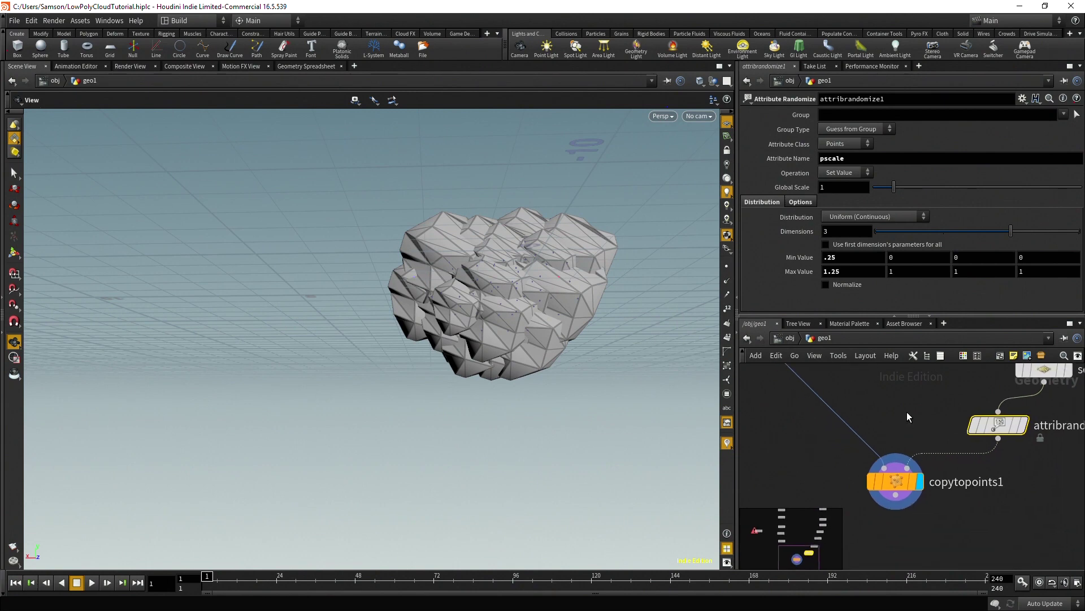
scroll(920, 511, down, 1)
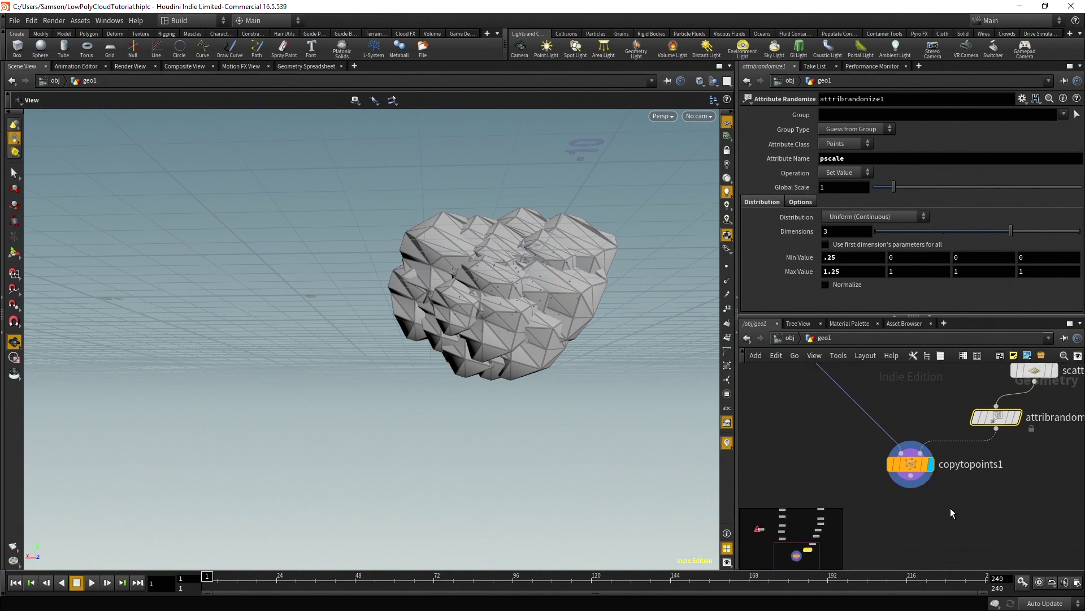
key(Tab)
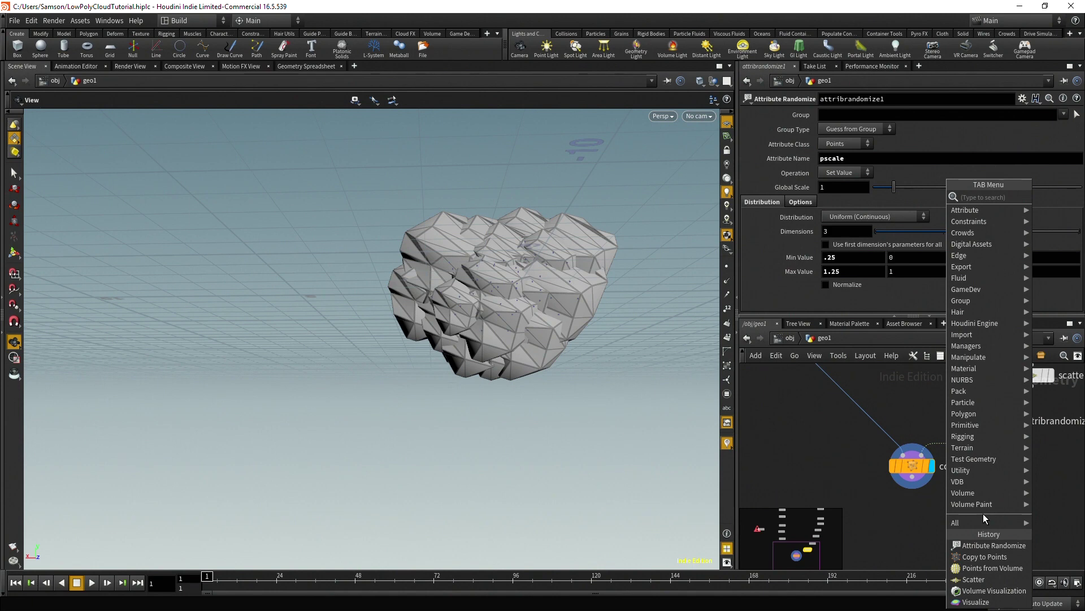
text(copy)
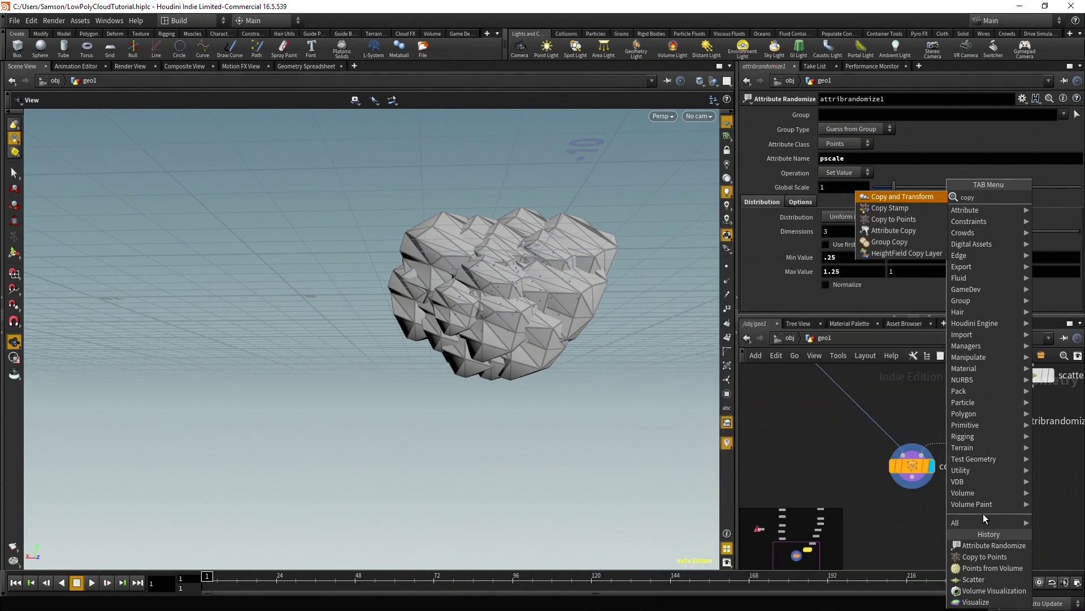
key(BackSpace)
key(BackSpace)
text(pyt)
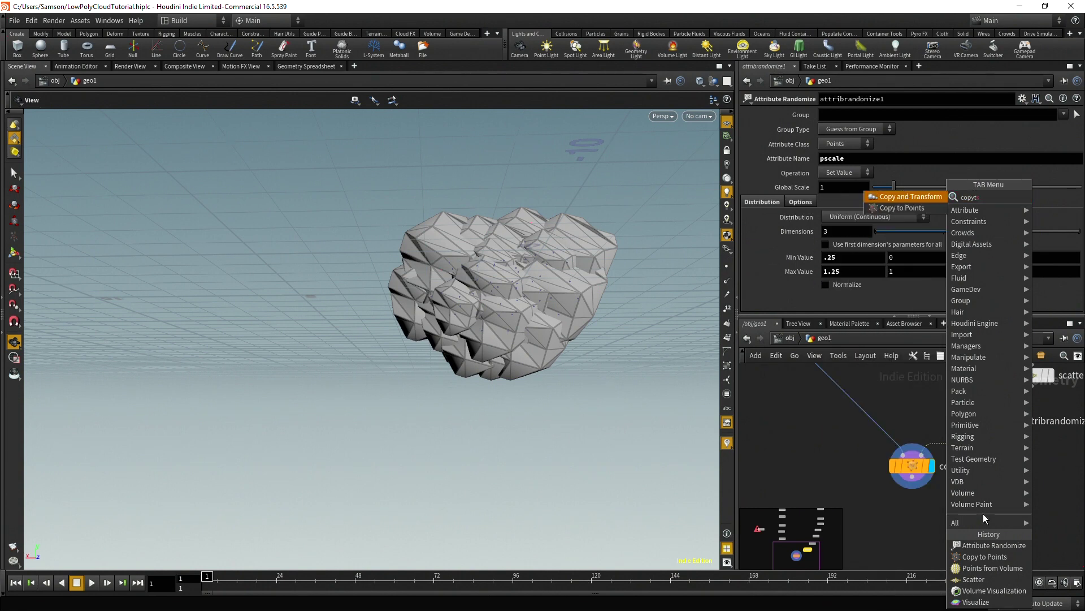
key(BackSpace)
key(BackSpace)
key(BackSpace)
key(BackSpace)
key(BackSpace)
text(copysta)
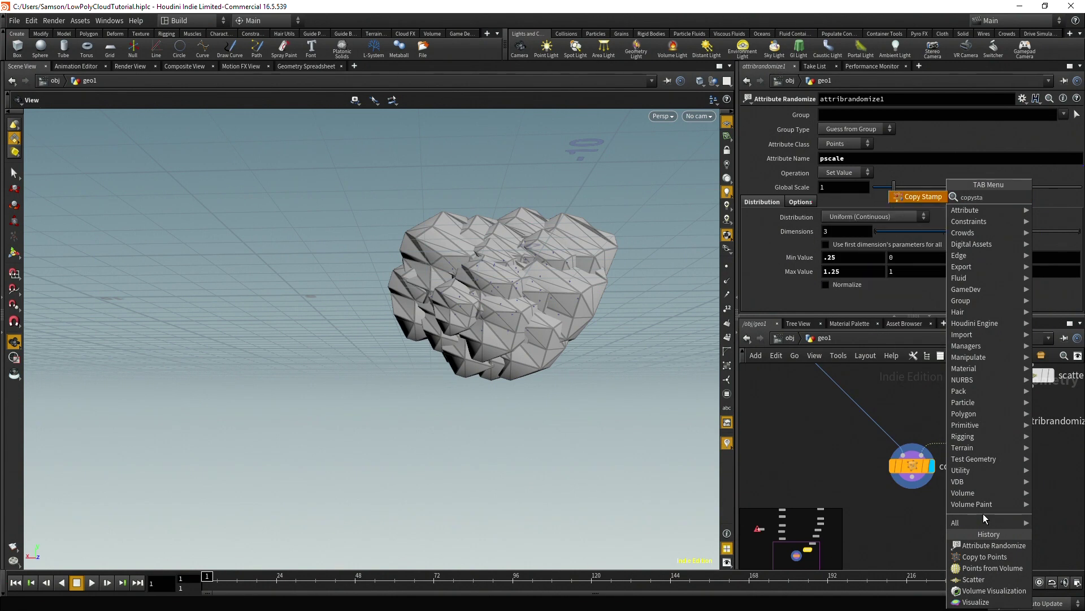
key(Return)
click(982, 517)
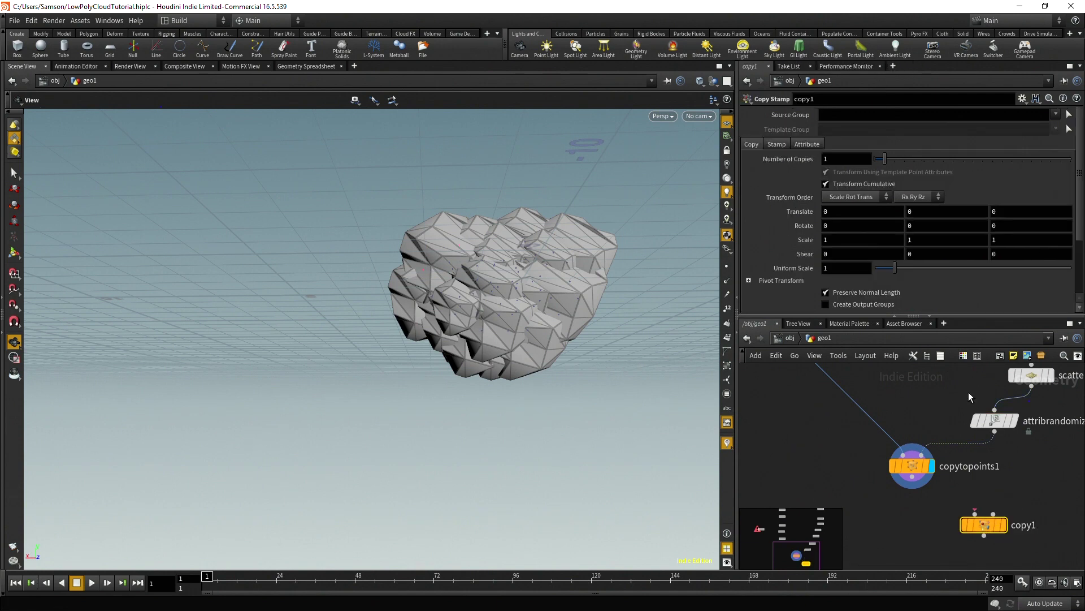
Disconnect copytopoints1 from its inputs, move it aside, and place the Copy Stamp node between polybevel1 and attribrandomize1
drag(920, 467, 831, 486)
scroll(996, 499, down, 2)
middle_drag(996, 500, 1037, 507)
drag(1028, 524, 967, 481)
scroll(1025, 485, up, 2)
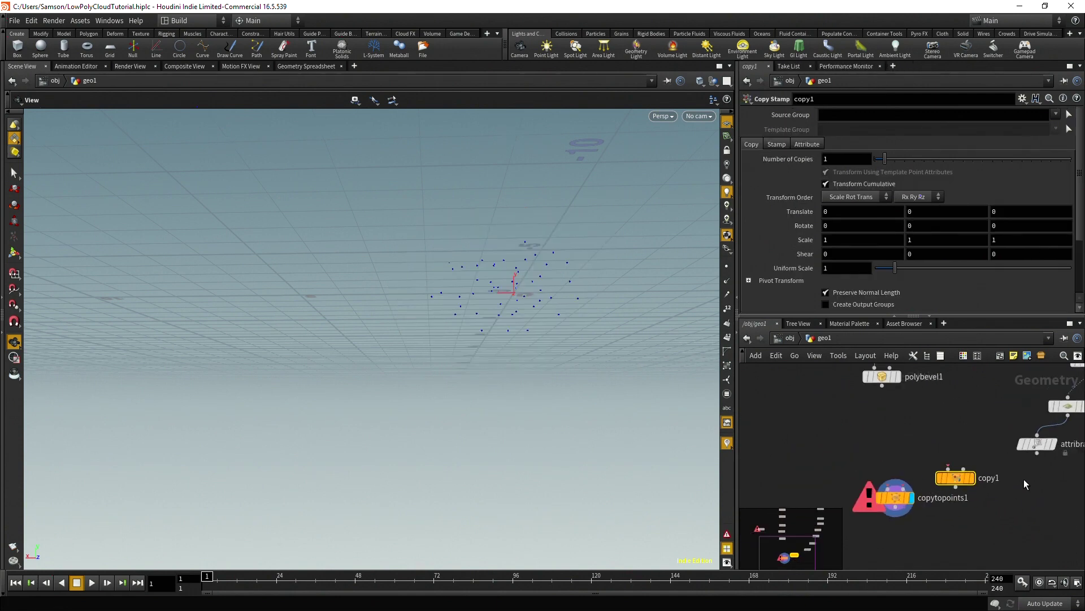
Wire polybevel1 into copy1 as the source geometry and attribrandomize1 as the template points, and display copy1
drag(1040, 450, 954, 468)
click(1040, 448)
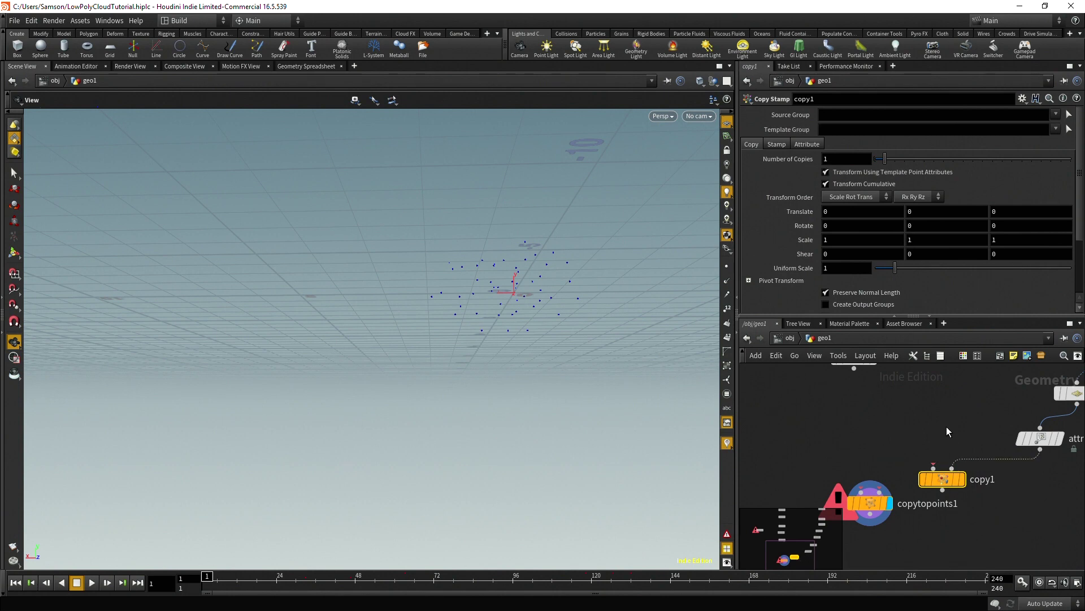
middle_drag(909, 405, 900, 446)
click(845, 409)
click(924, 509)
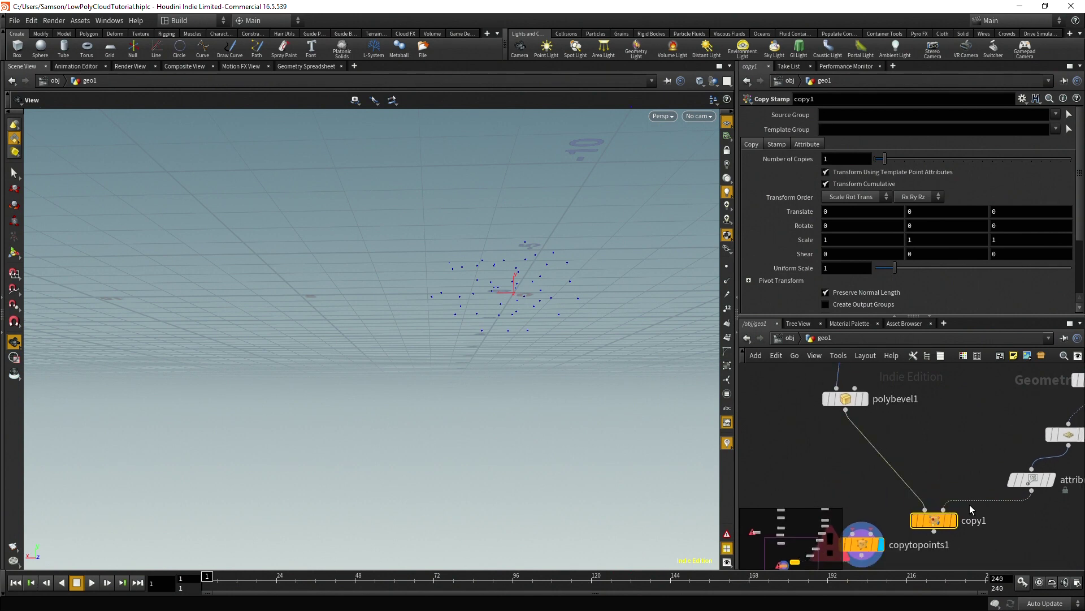
click(956, 520)
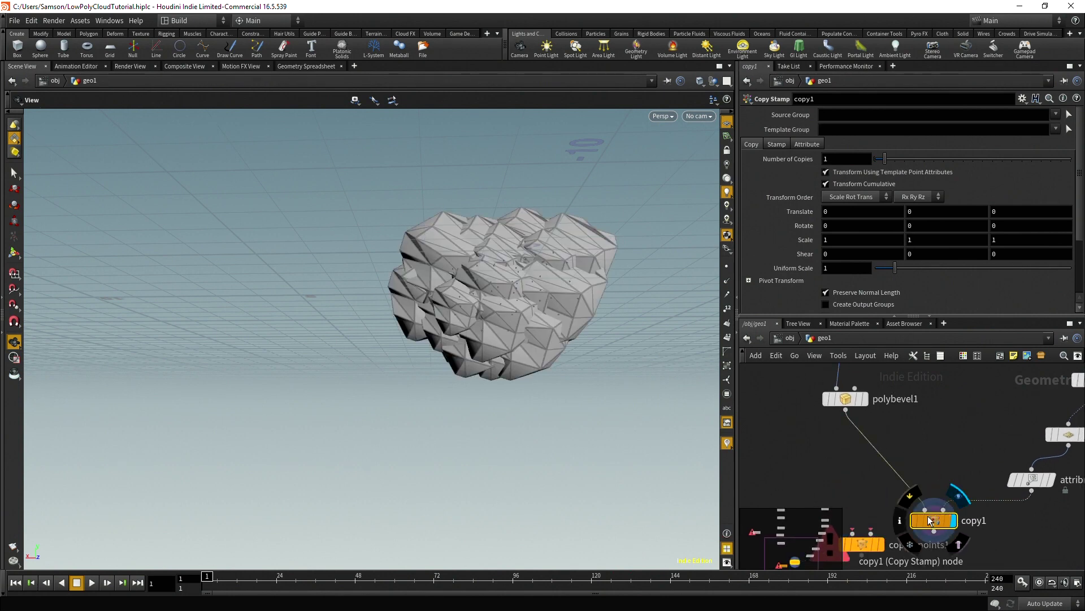
Turn on Stamp Inputs for the Copy Stamp node and bring its stamp variables into view
click(775, 145)
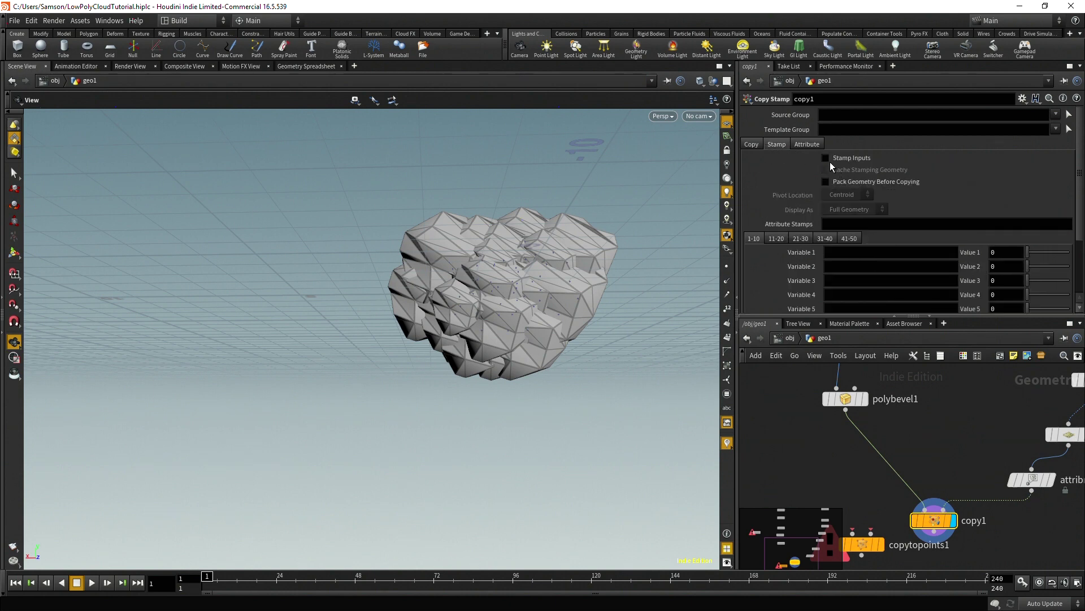
click(824, 158)
scroll(949, 197, down, 3)
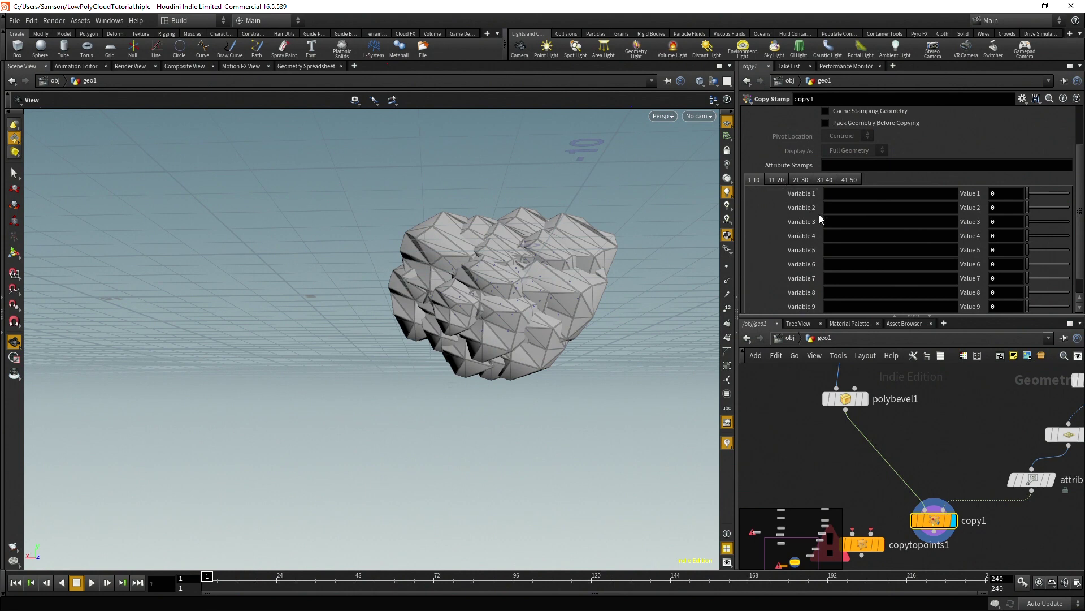
scroll(791, 452, down, 3)
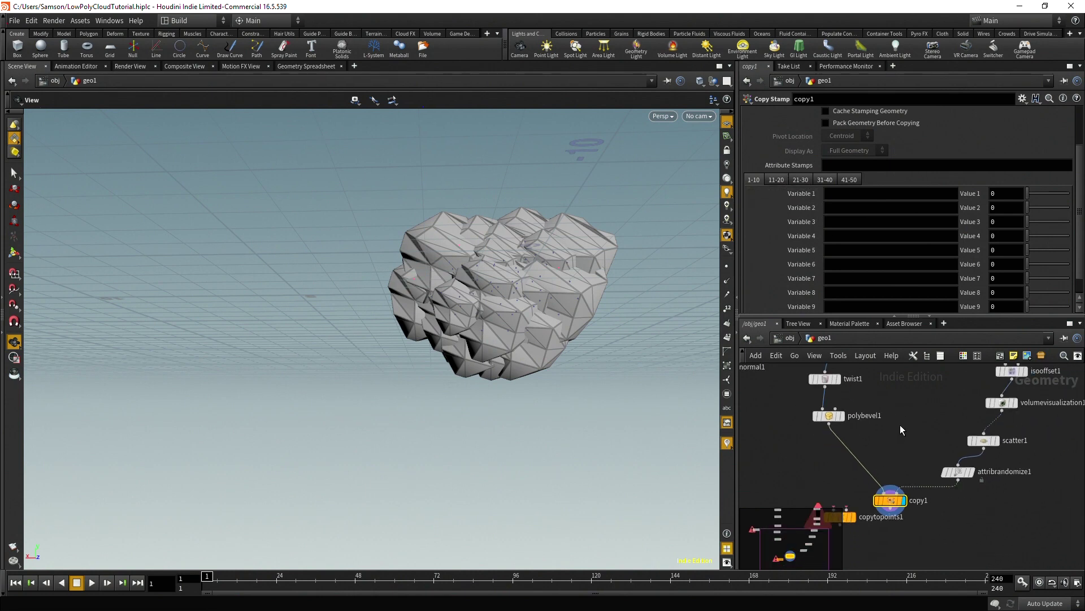
scroll(899, 451, down, 1)
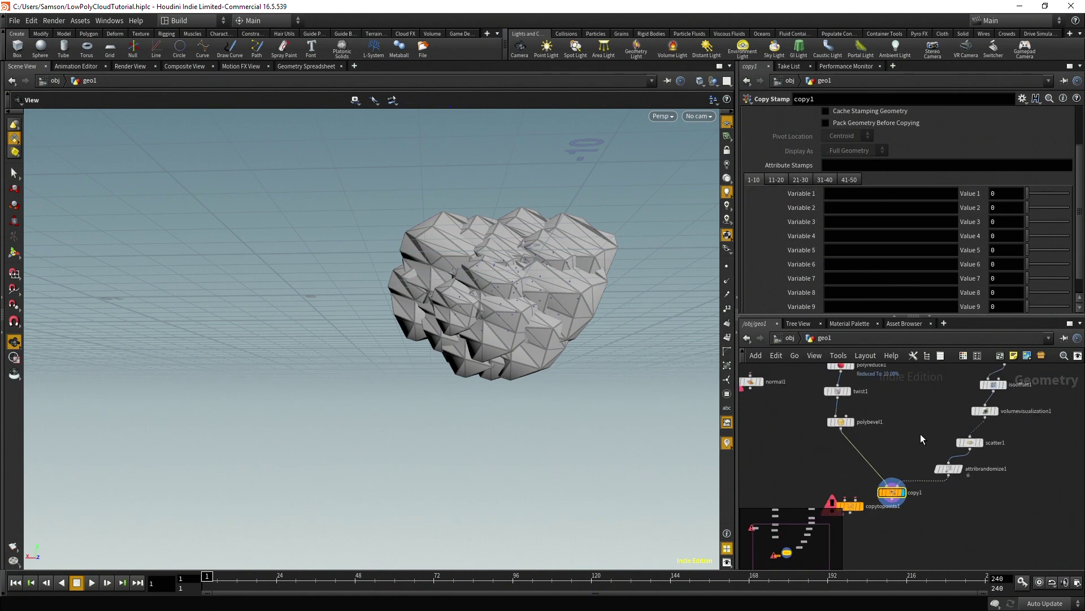
middle_drag(919, 404, 903, 445)
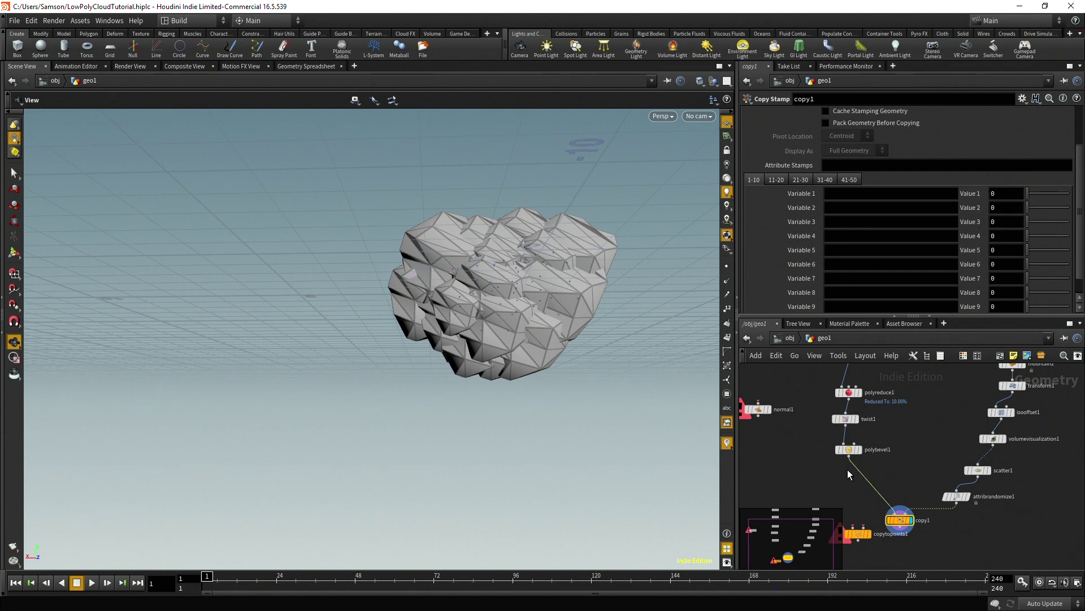
Start the expression for stamp Value 1 with the rand function and consult that function's help page
double_click(1011, 193)
text(rand)
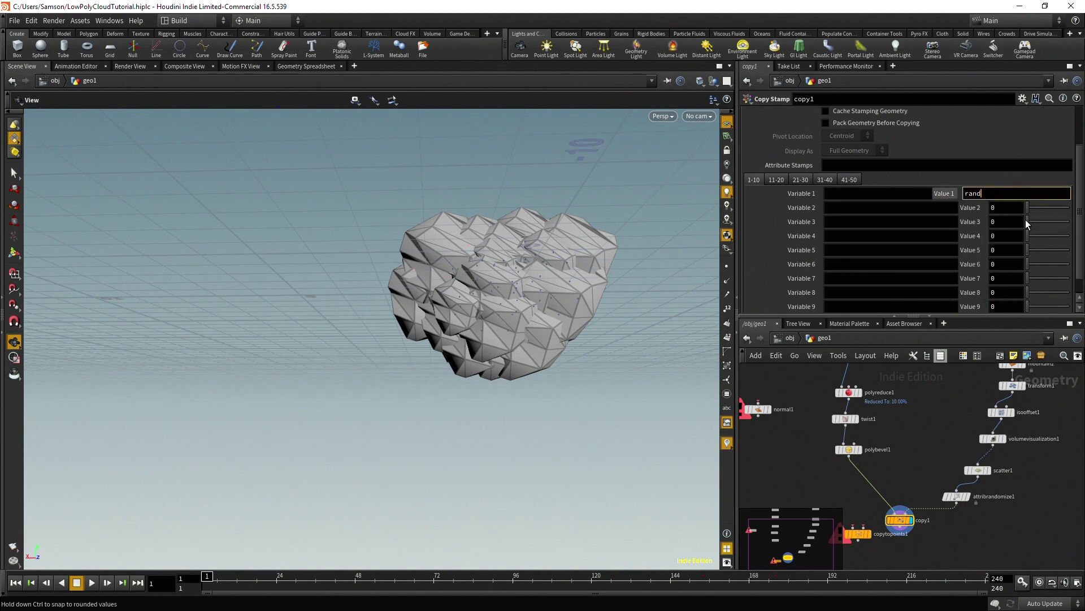
key(F1)
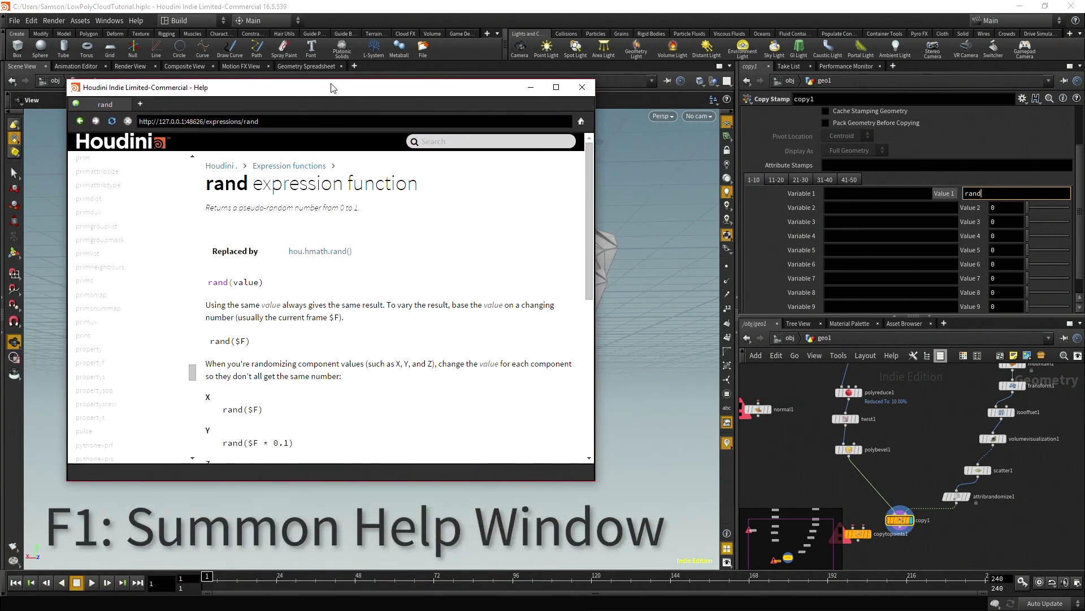
drag(213, 283, 261, 286)
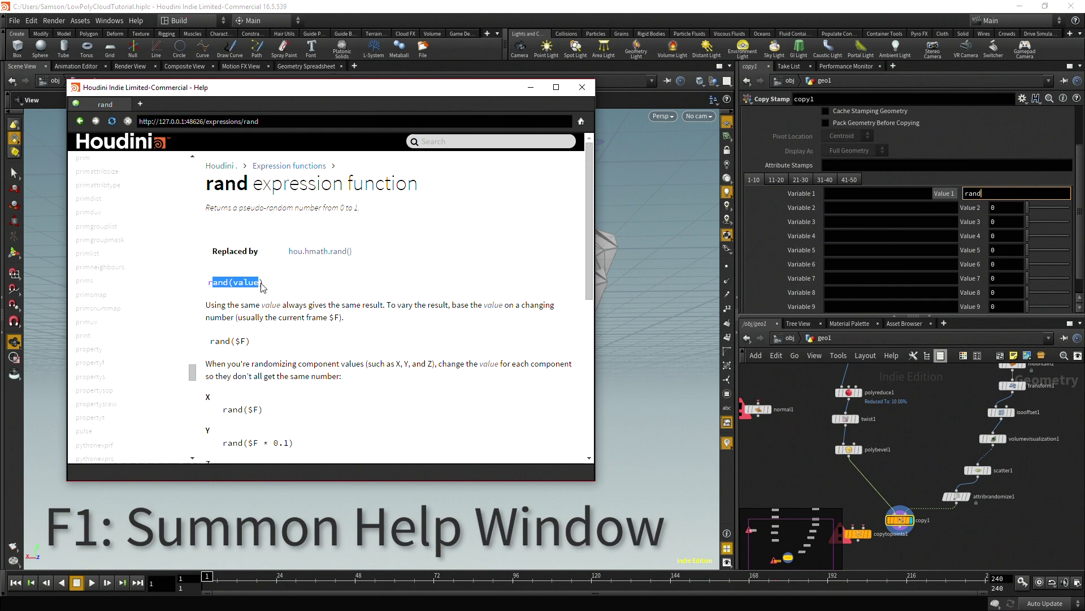
click(1004, 193)
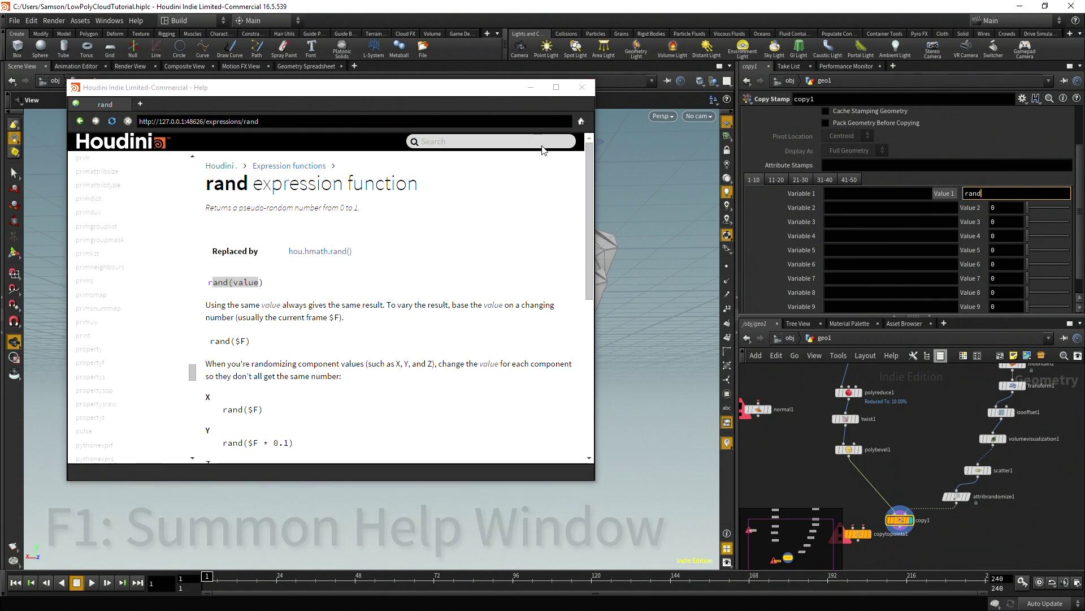
click(581, 87)
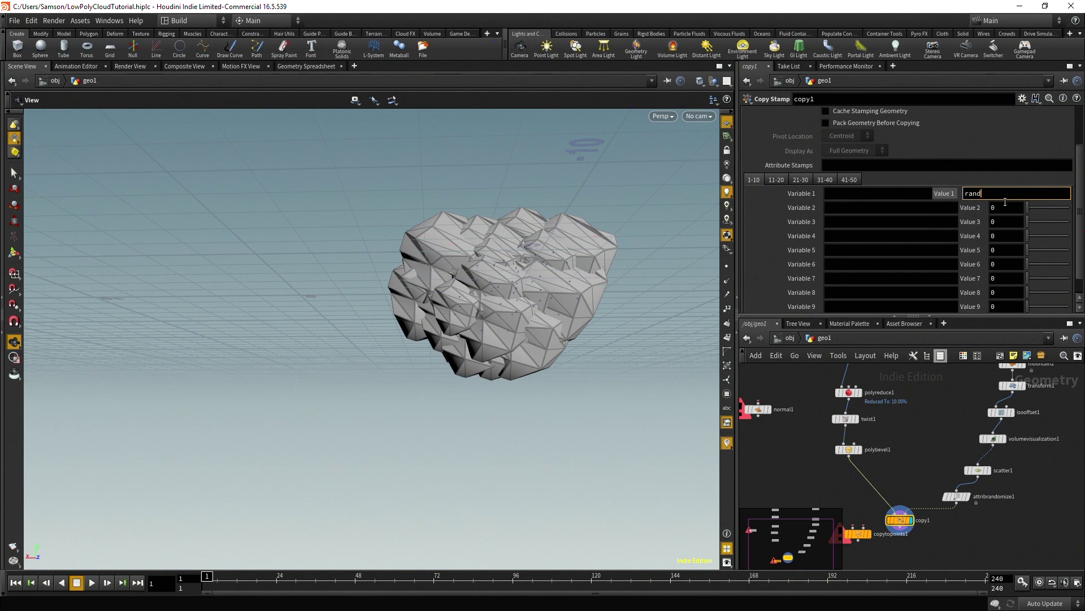
Complete the stamp Value 1 expression as rand($PT+2135.5)
key(Return)
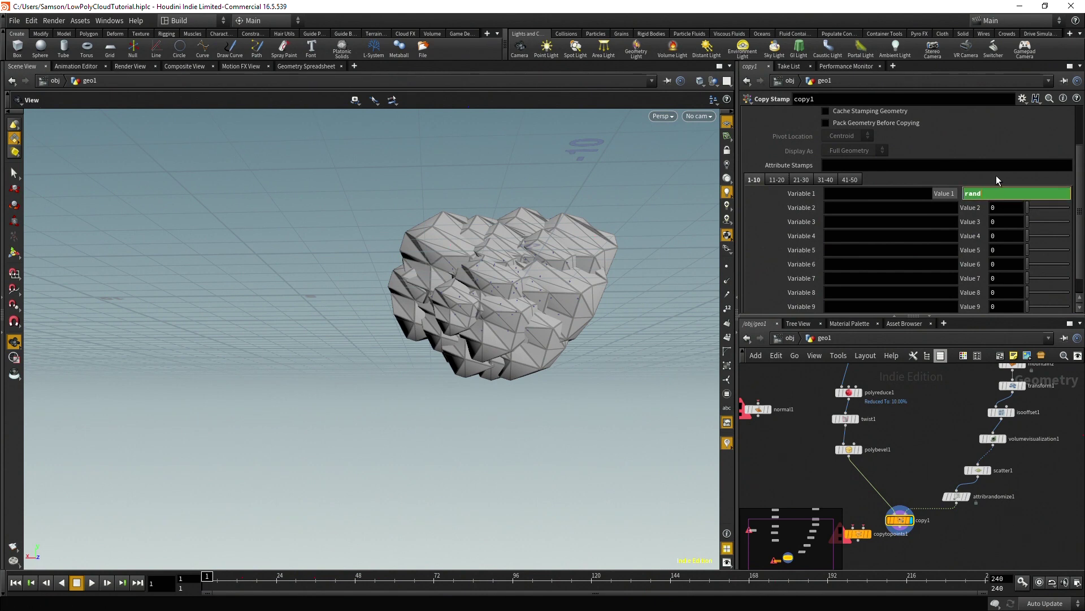
text(()
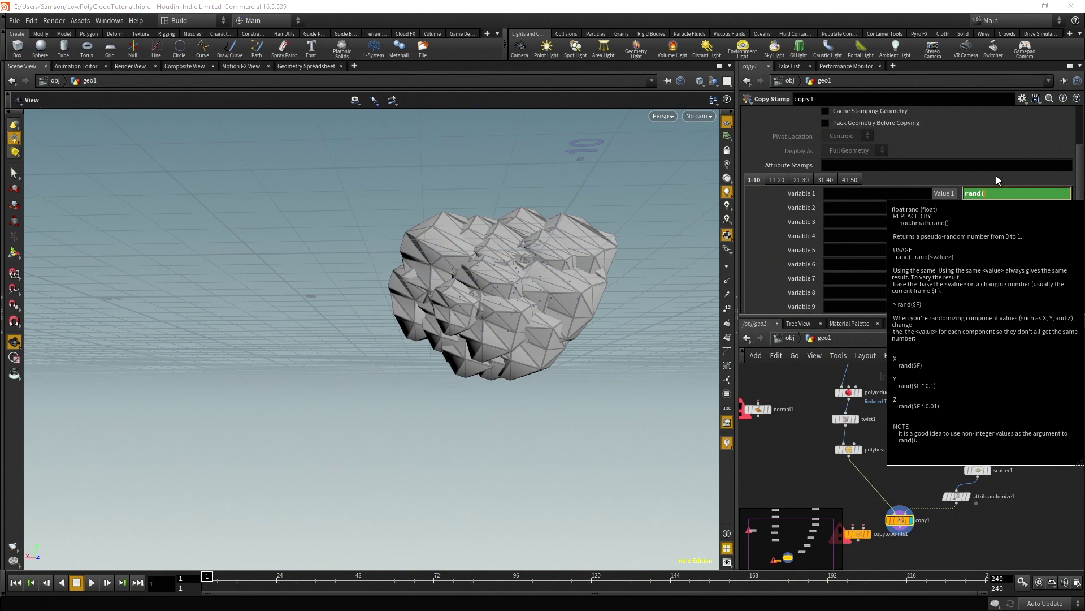
text($PT)
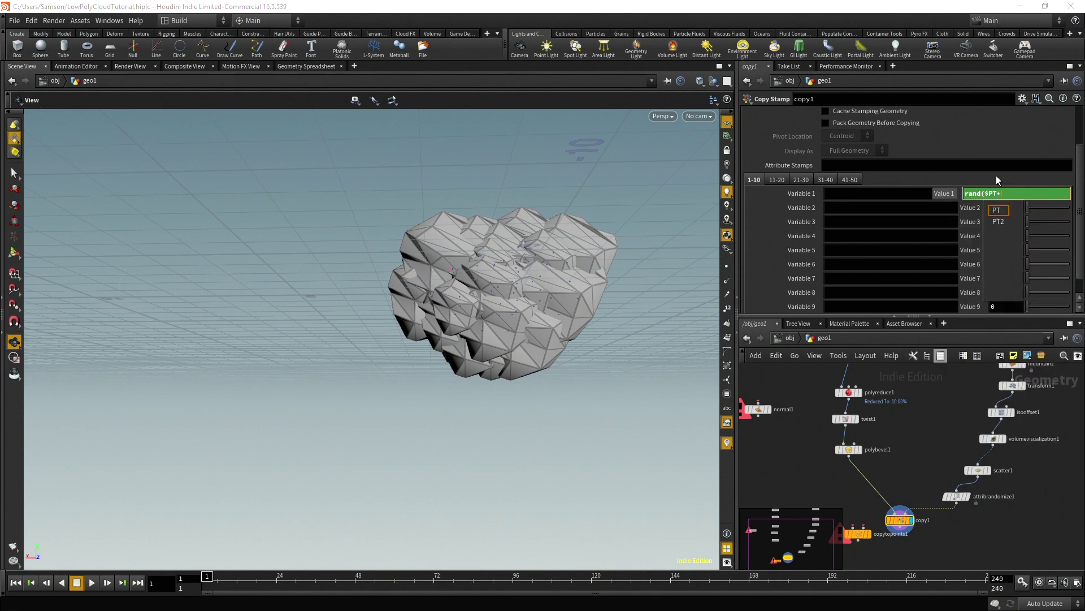
text(+)
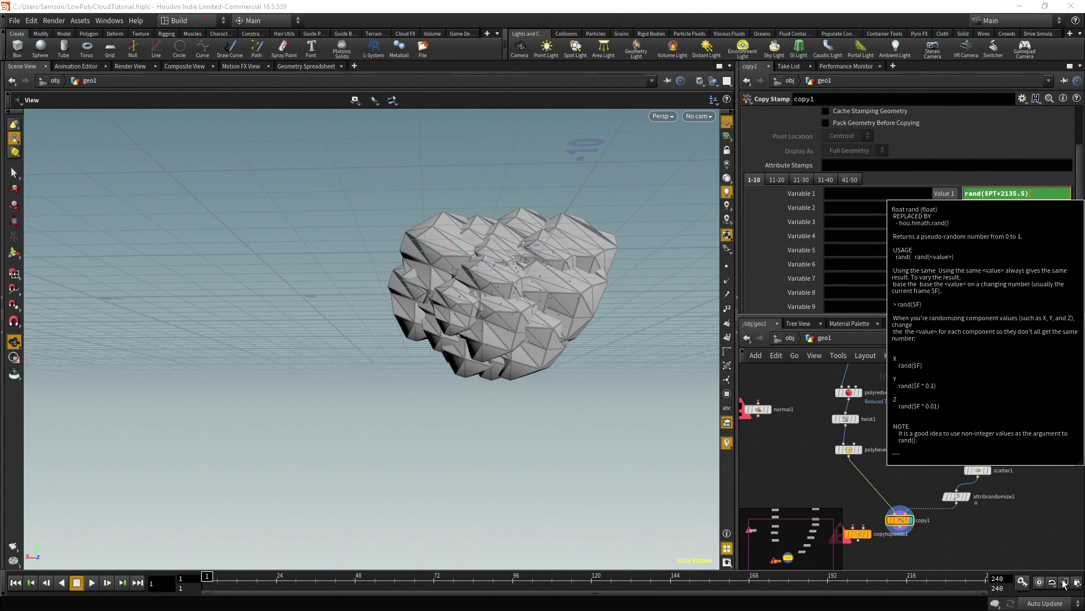
click(989, 505)
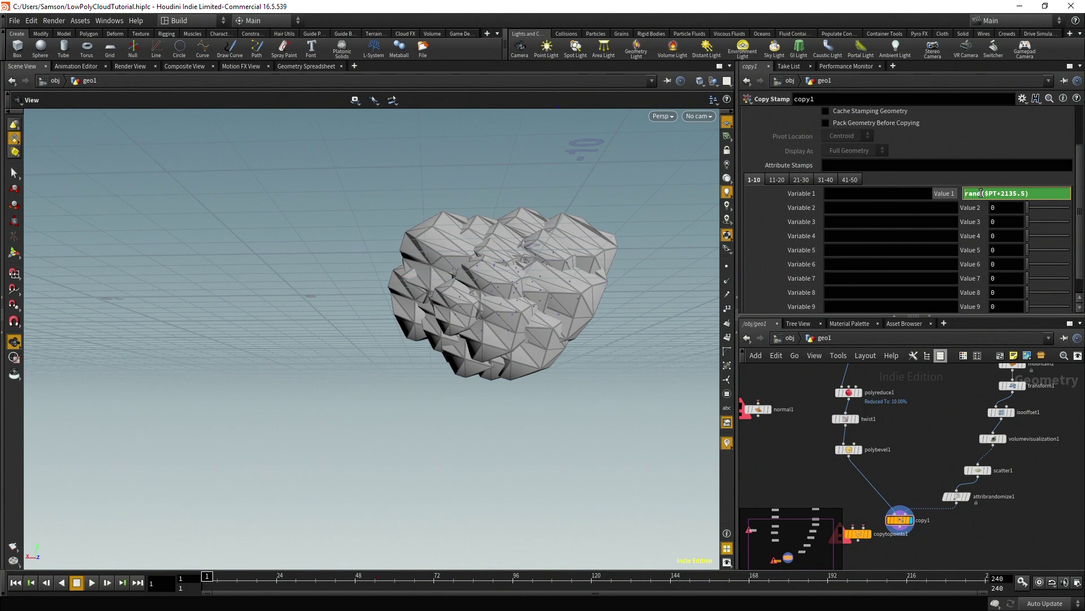
Try to prefix the stamp Value 1 expression with fit01( and consult the function's help
text(fit01)
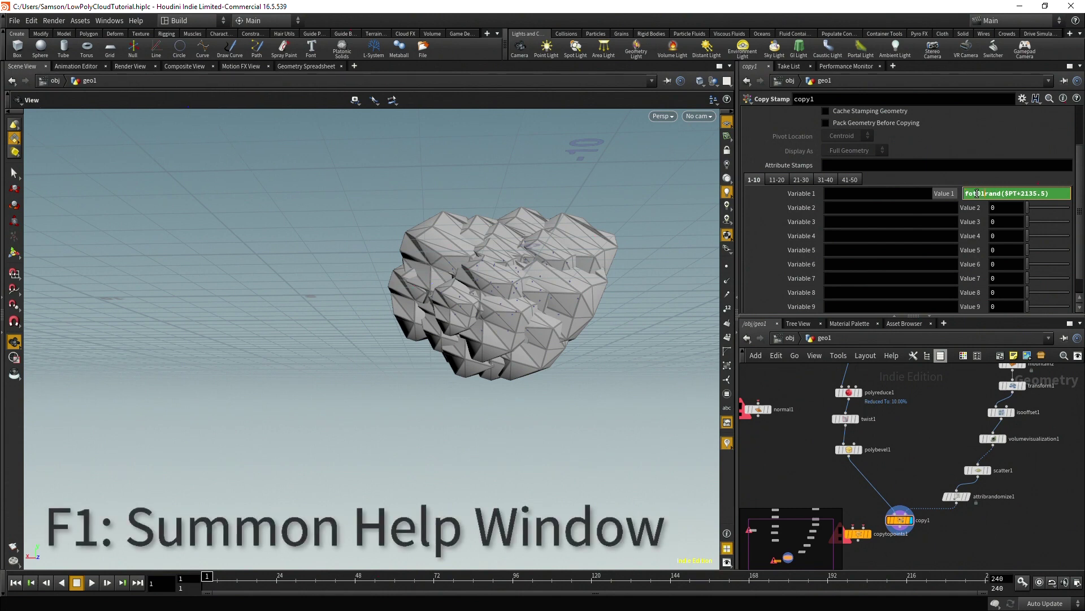
key(F1)
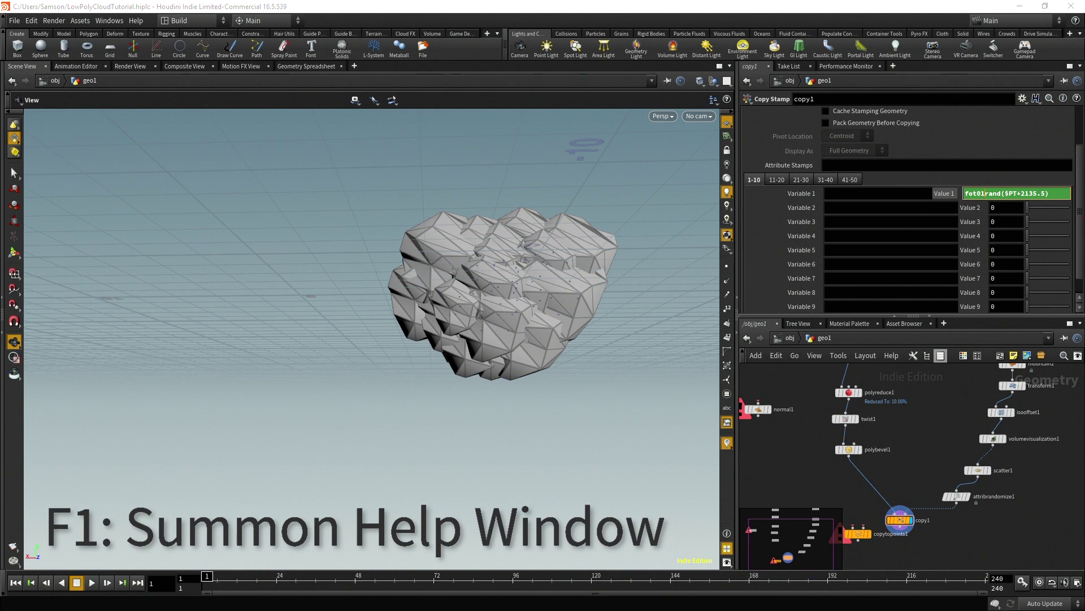
drag(0, 371, 368, 104)
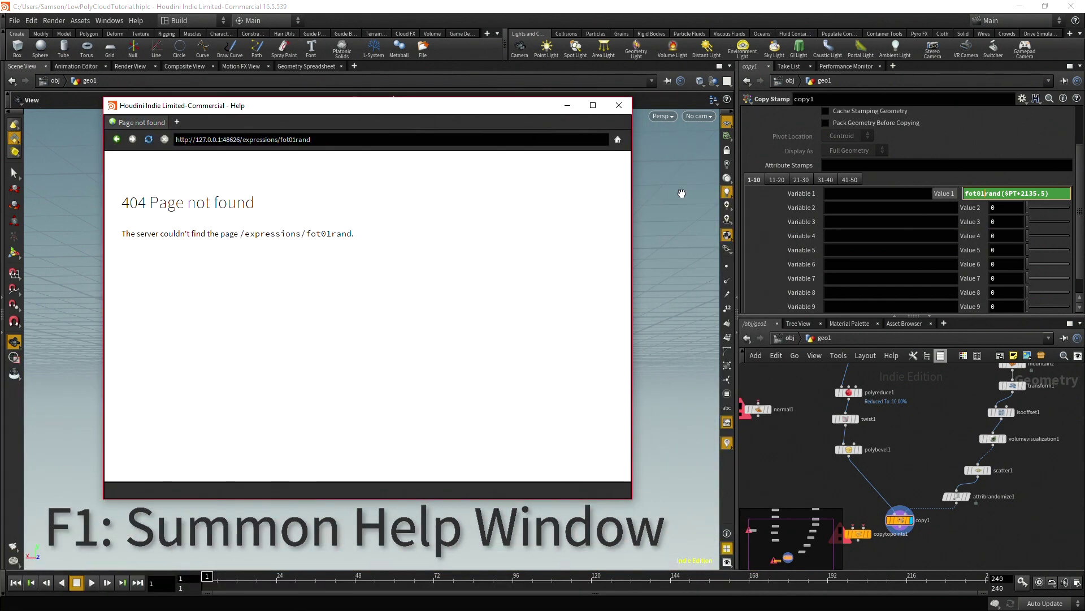
click(977, 193)
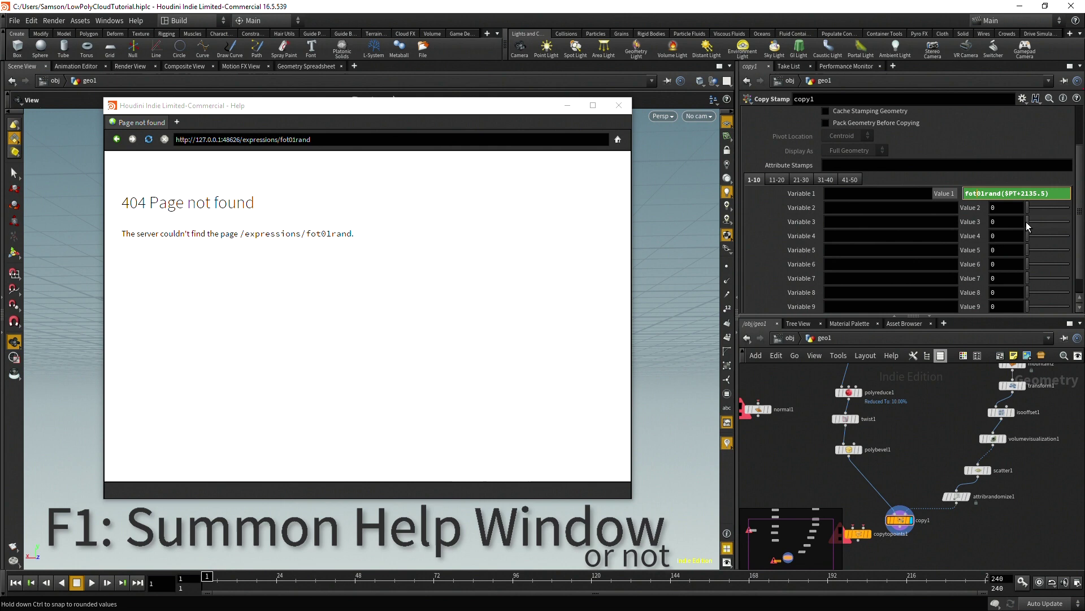
key(BackSpace)
text(i)
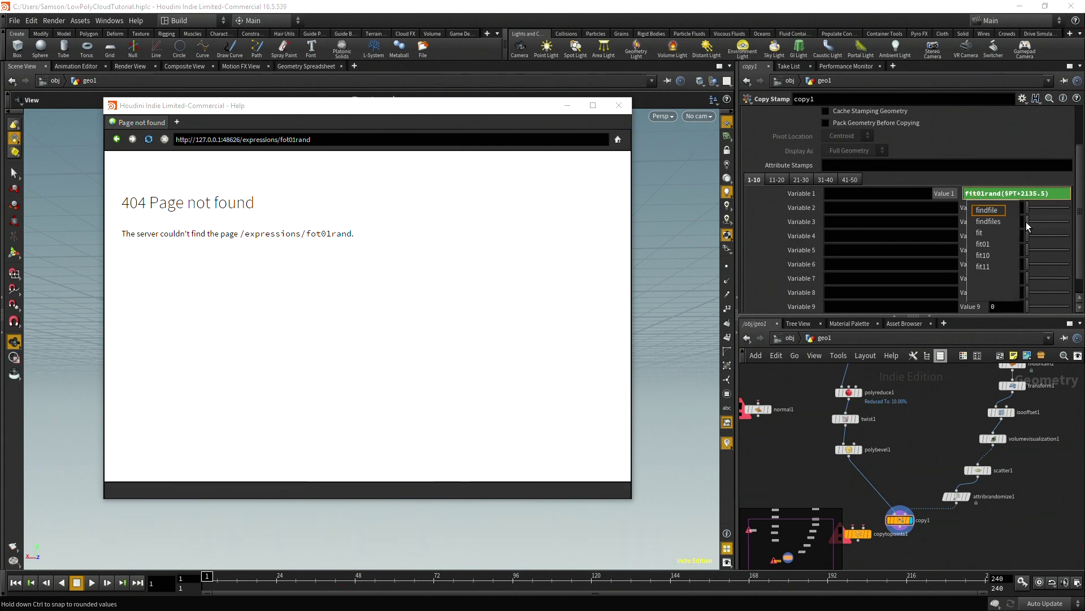
key(Escape)
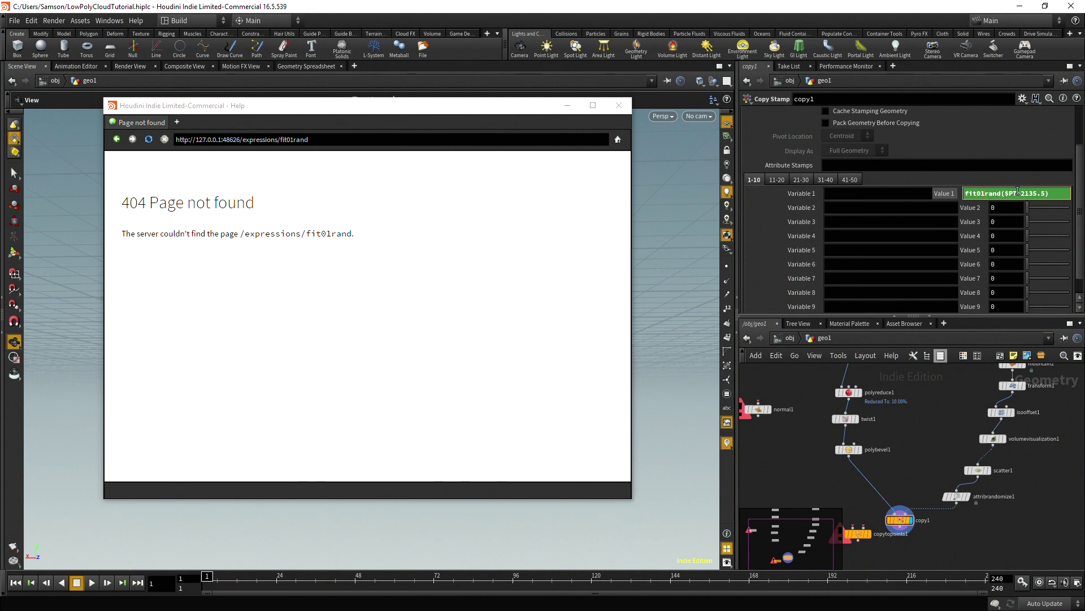
text(()
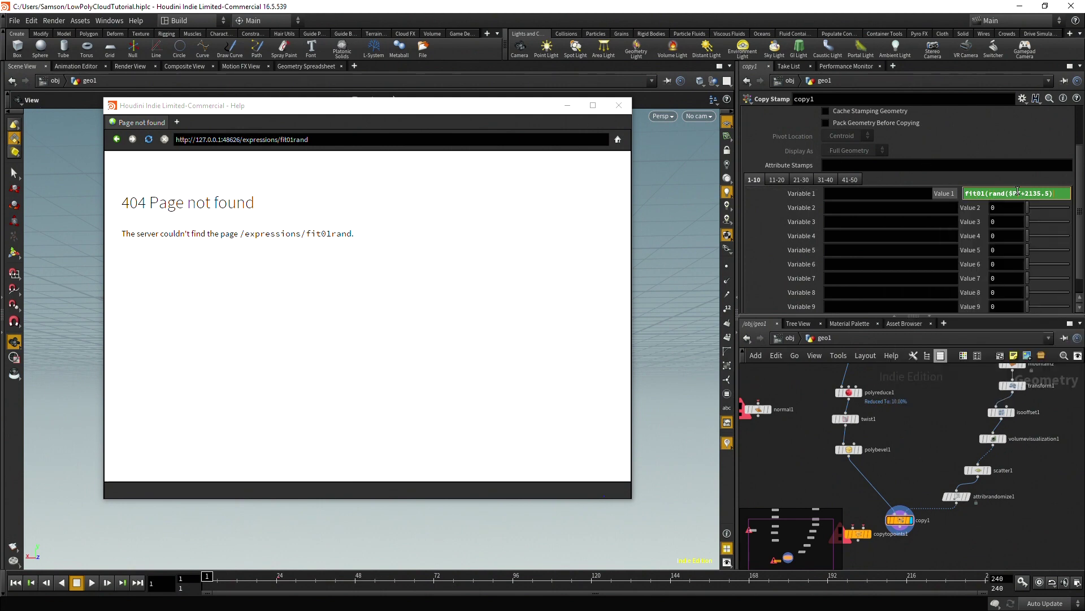
Look up the fit01 expression function and its arguments in the help
key(F1)
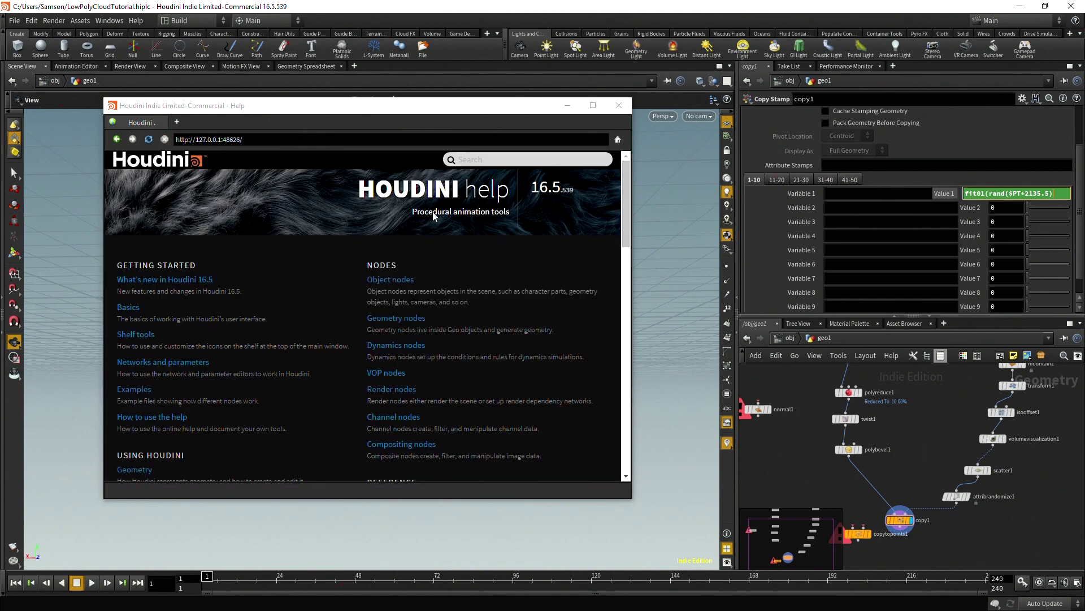
click(459, 159)
text(fit)
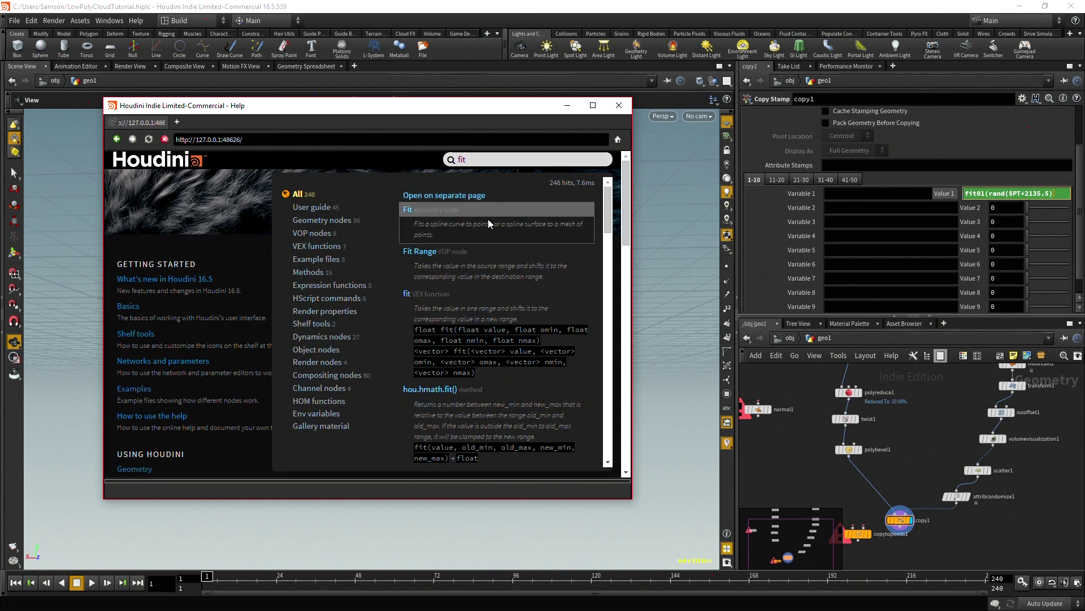
click(486, 218)
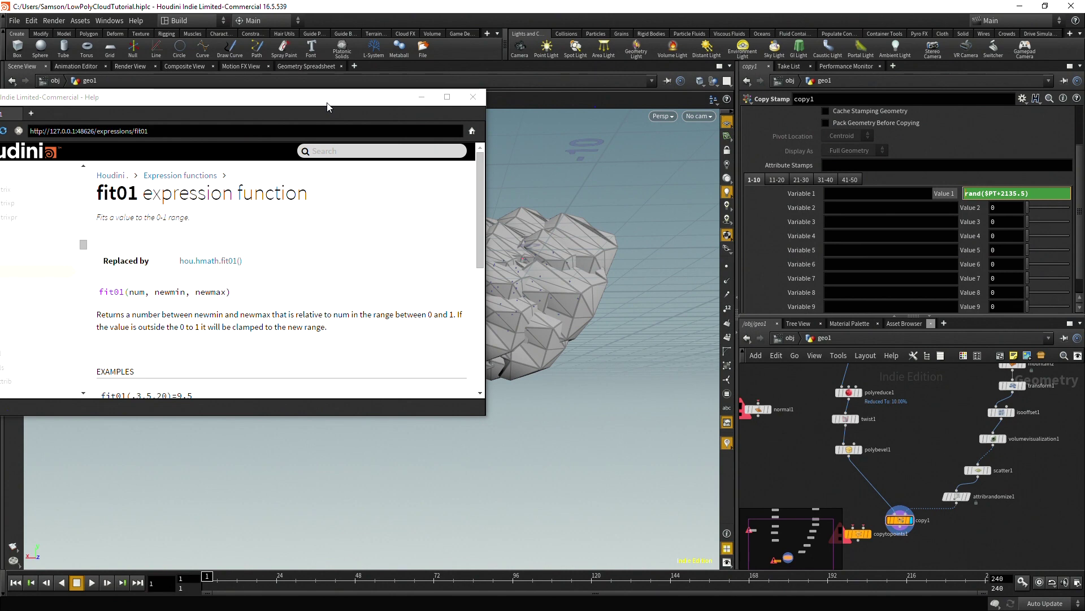
drag(327, 106, 439, 116)
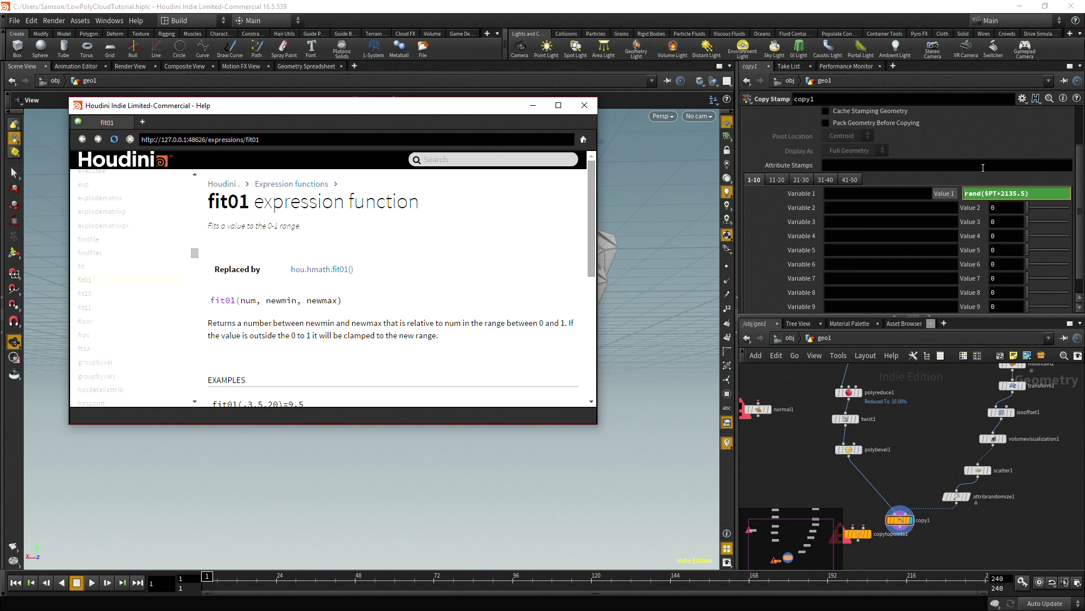
Wrap the stamp Value 1 expression as fit01(rand($PT+2135.5), -360, 360)
click(968, 195)
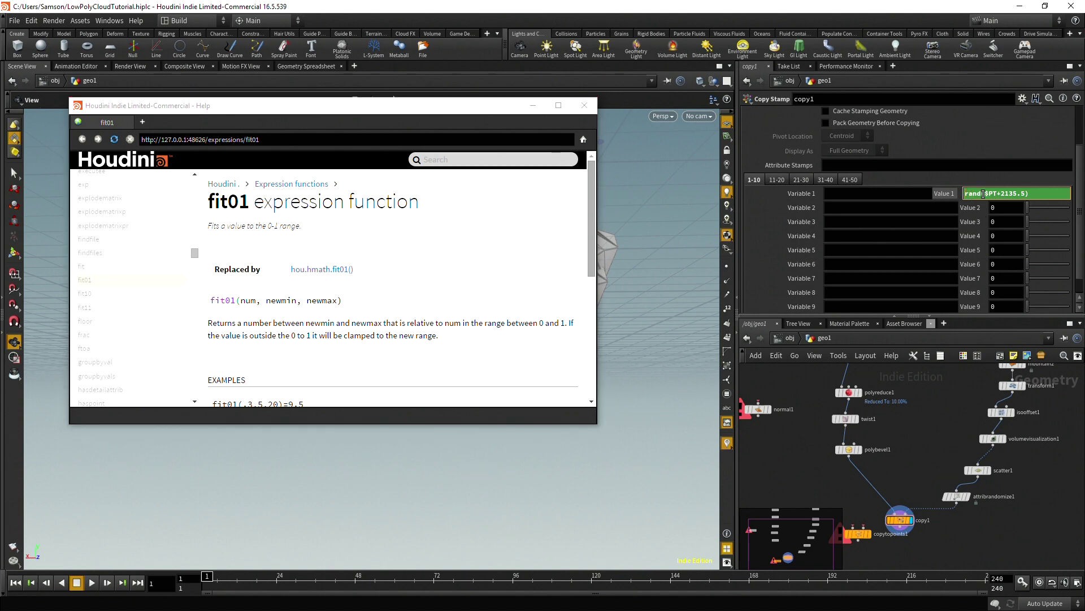
text(fit01)
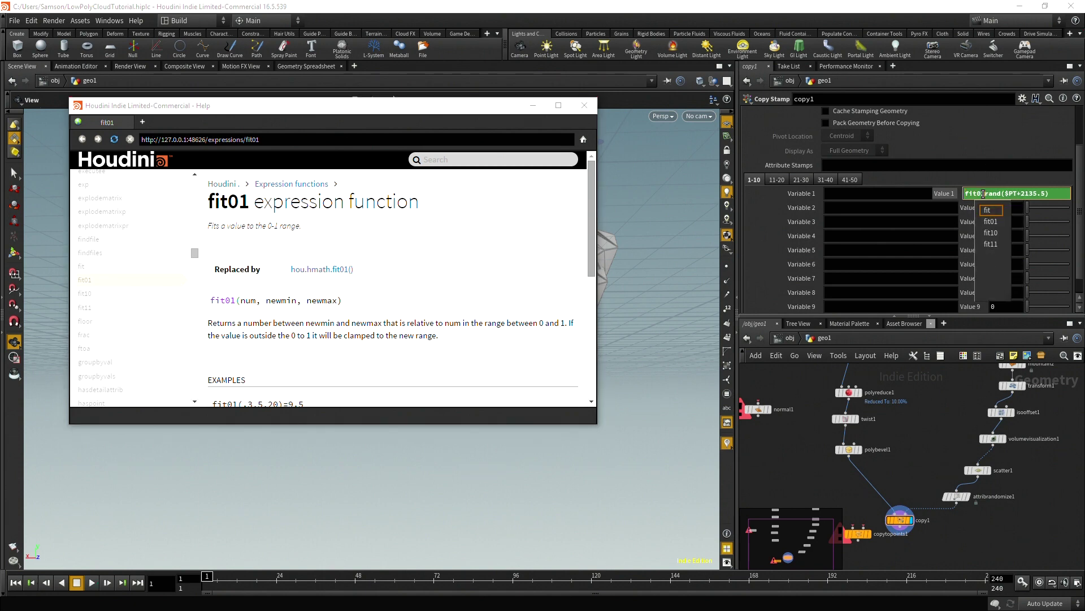
text(()
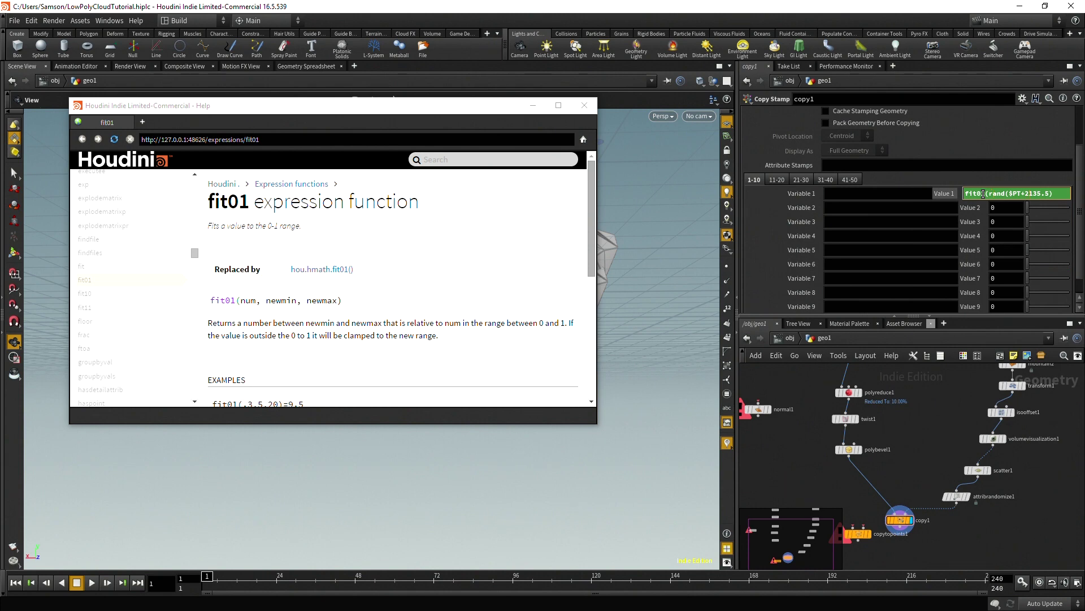
text(, )
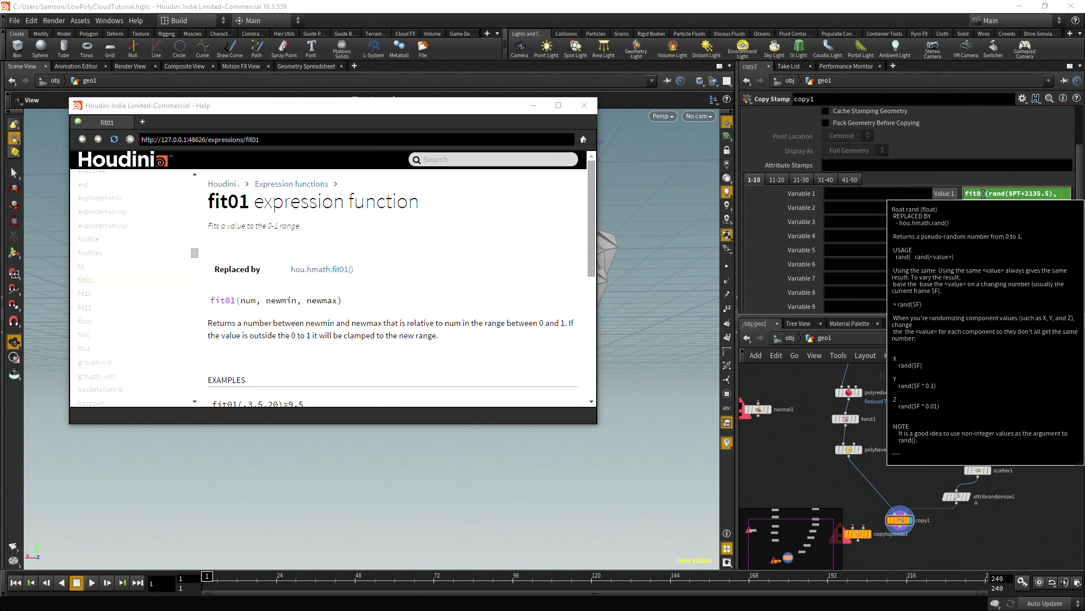
text(-360,)
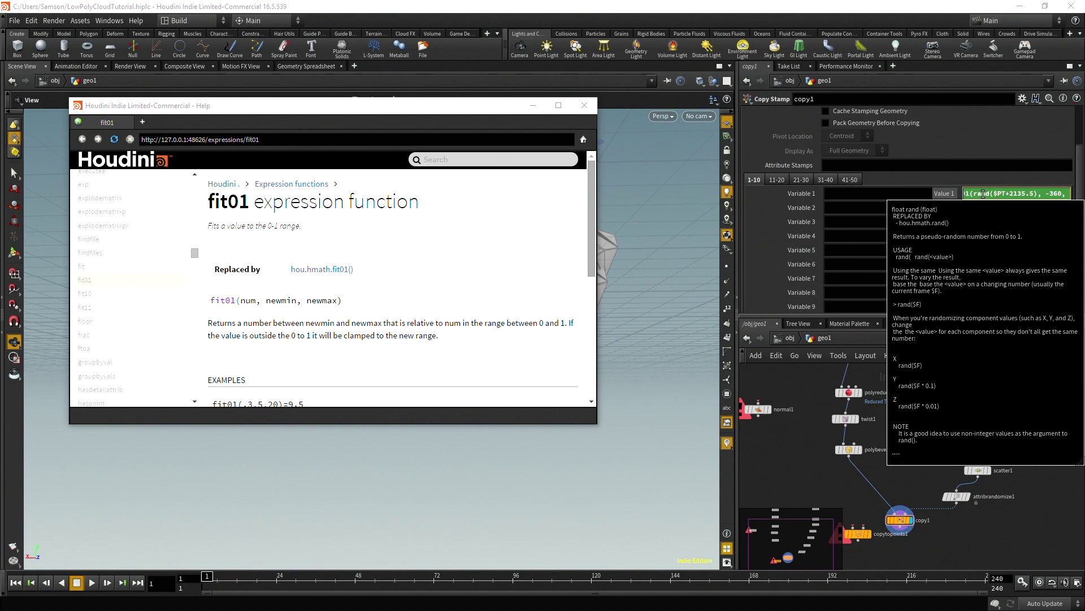
text( 360))
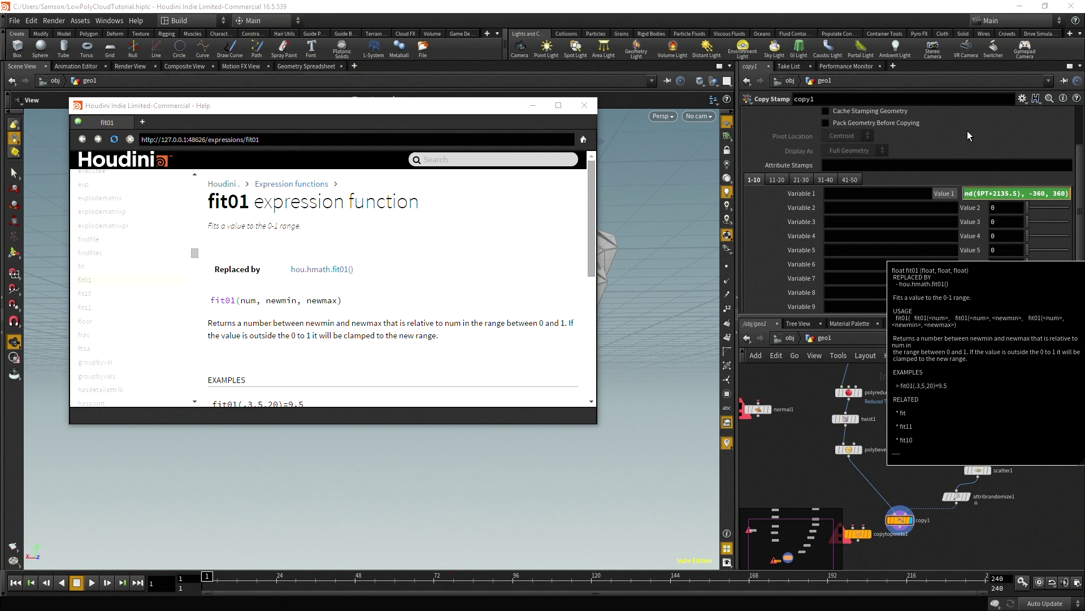
key(Return)
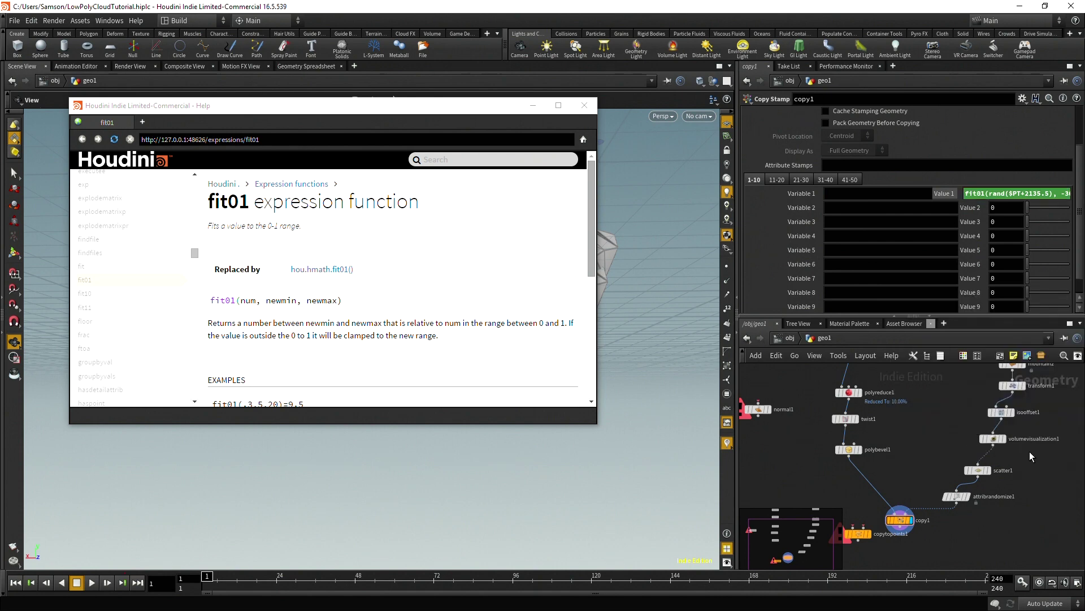
click(944, 194)
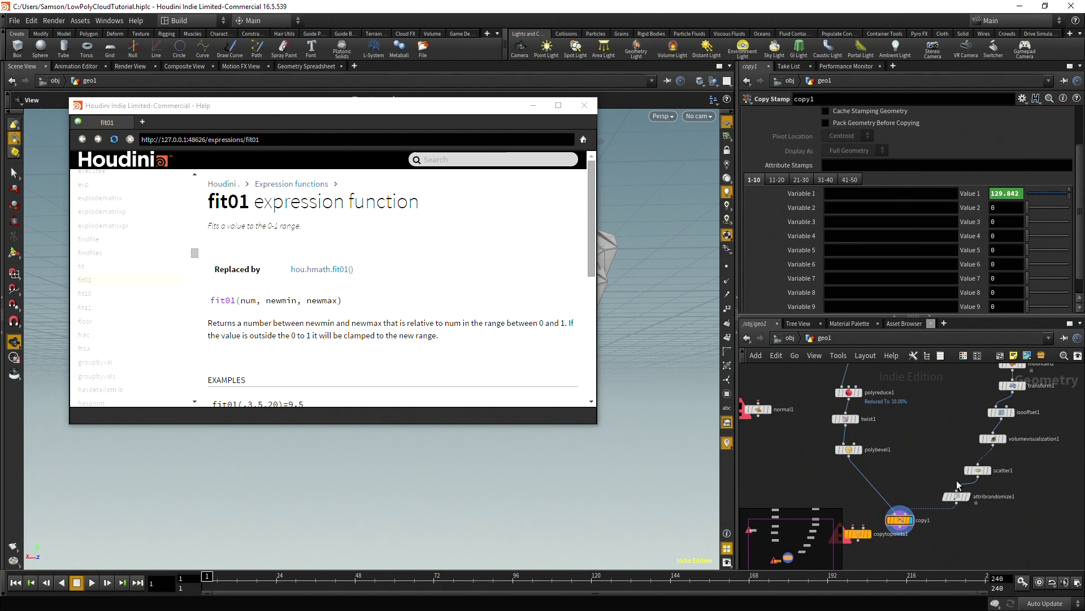
Take polybevel1 out of the chain so that twist1 feeds copy1 directly
middle_drag(961, 549, 994, 521)
scroll(928, 517, up, 3)
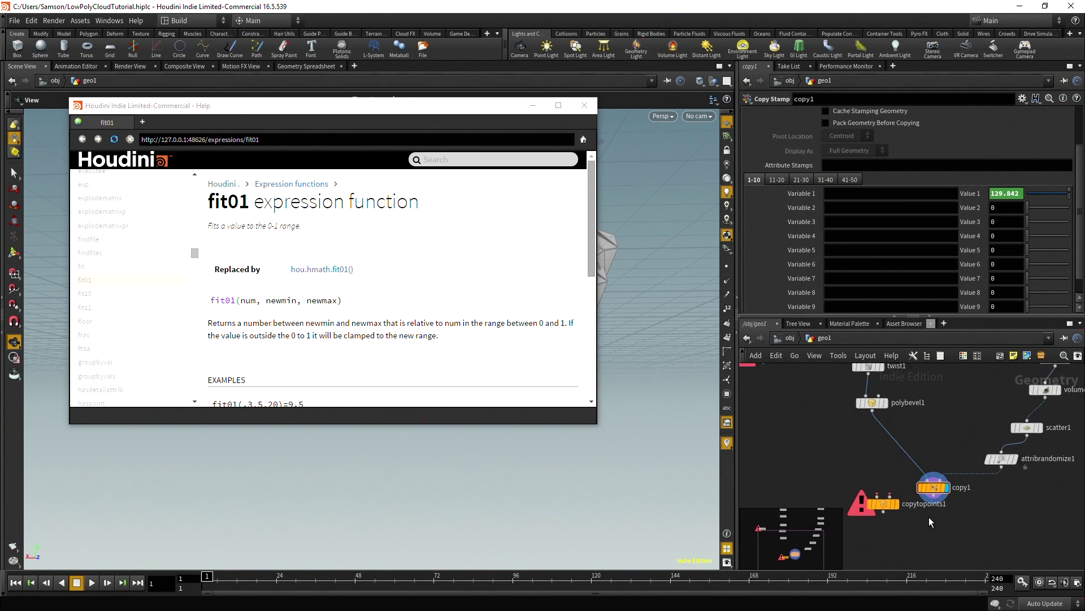
mouse_move(949, 470)
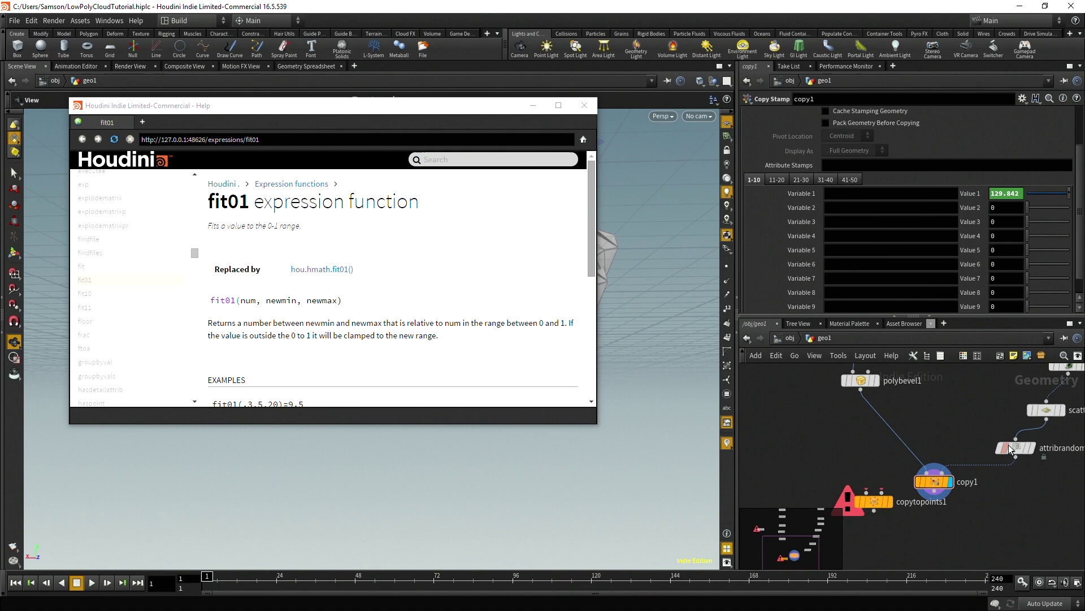
middle_drag(947, 400, 954, 443)
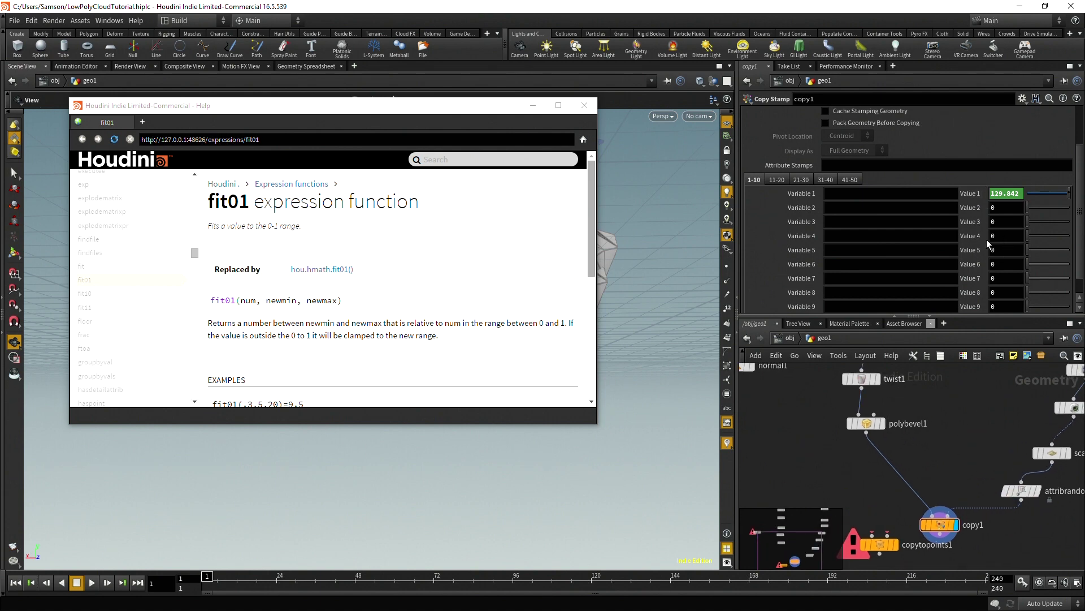
middle_drag(958, 424, 964, 460)
middle_drag(954, 422, 992, 400)
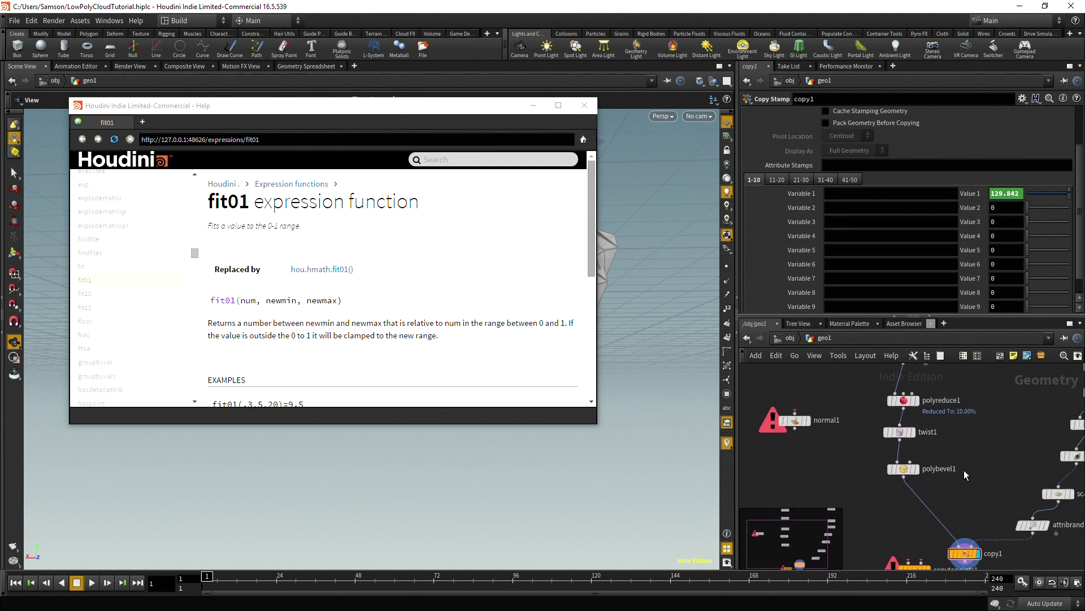
drag(907, 473, 835, 481)
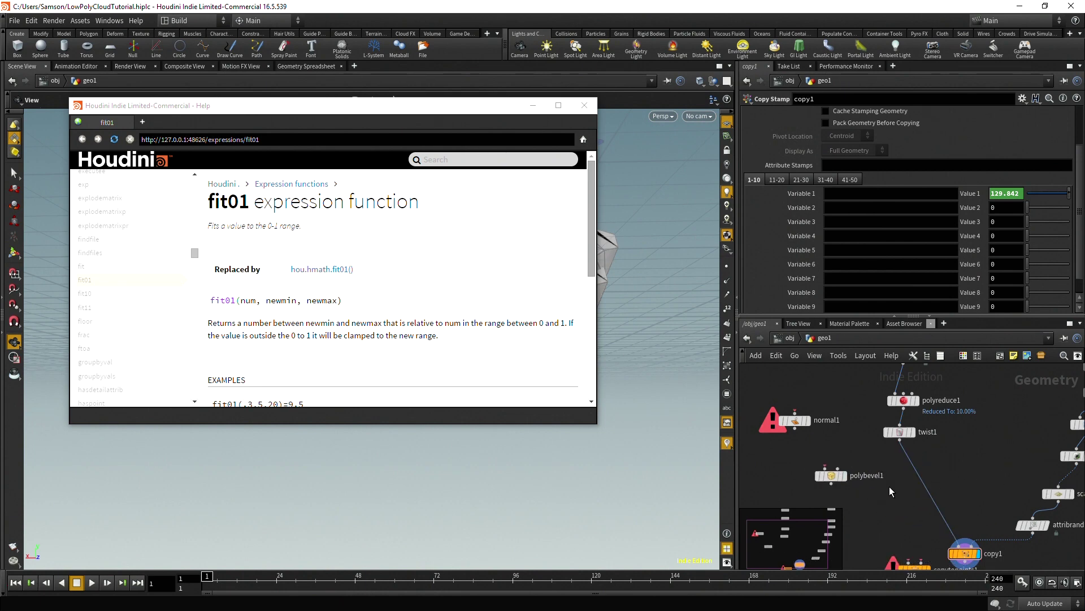
Add a Transform node and insert it between twist1 and copy1, moving the help window out of the way
key(Tab)
text(tra)
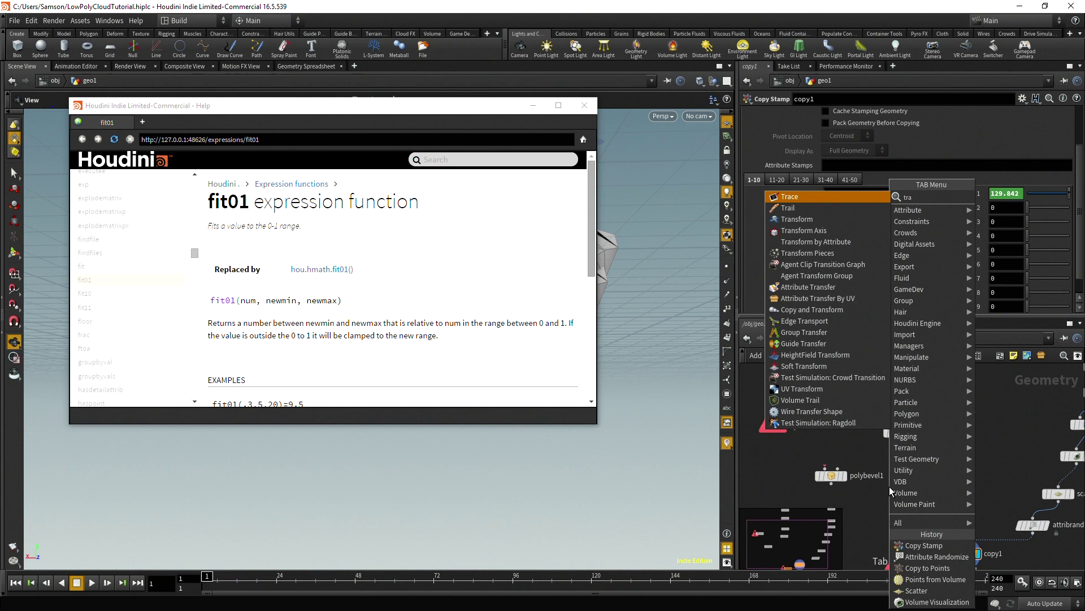
click(824, 221)
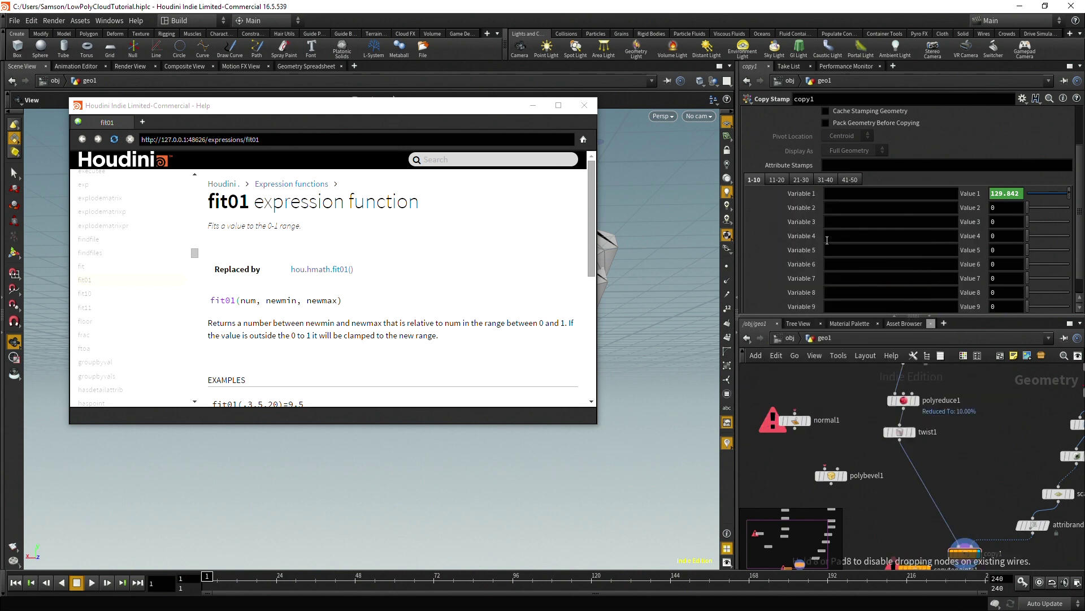
click(896, 497)
mouse_move(385, 97)
mouse_down()
mouse_move(385, 307)
mouse_move(385, 112)
mouse_up()
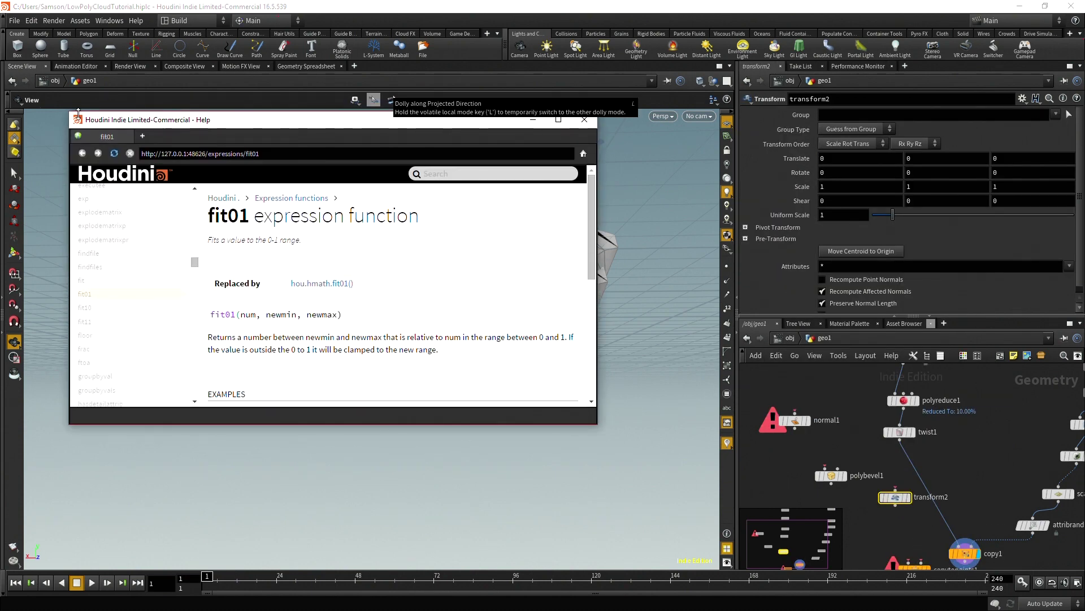
drag(160, 126, 0, 141)
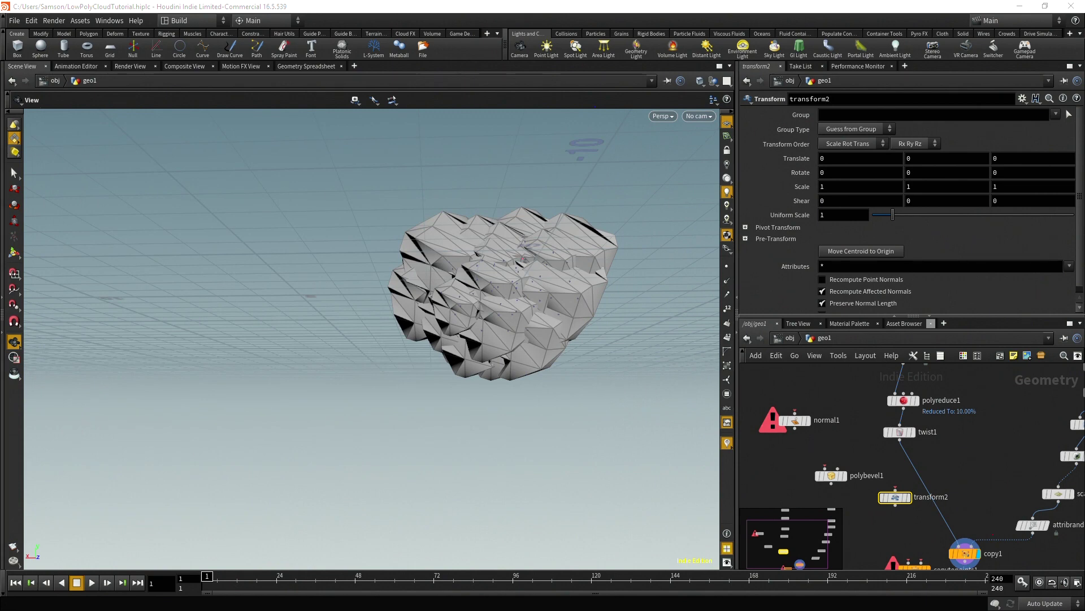
drag(895, 498, 920, 482)
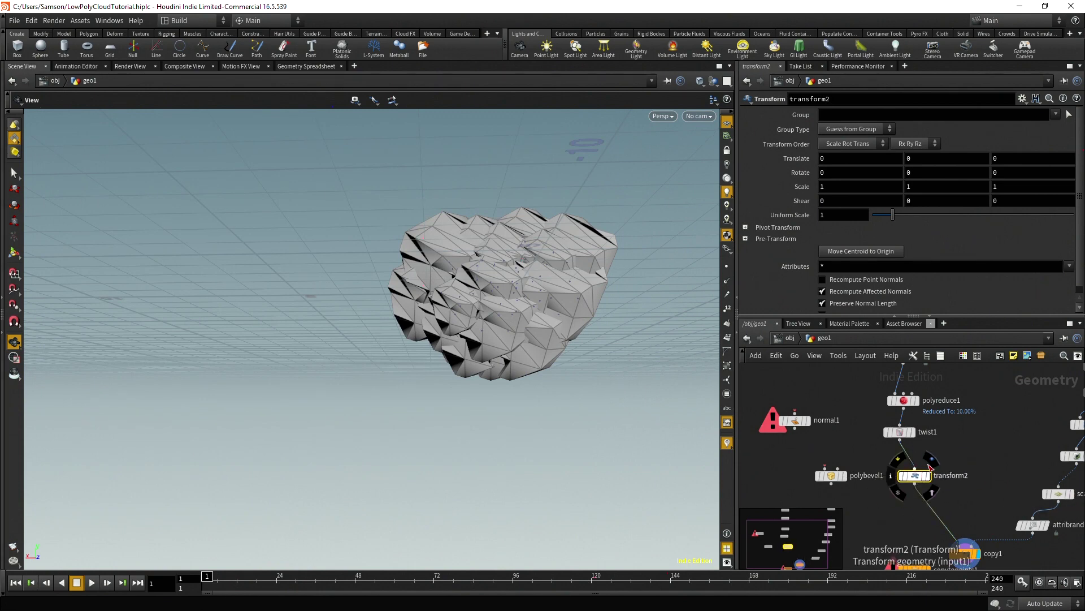
Begin a stamp( expression in the Z rotation of transform2, with an empty pair of quotes for the node path
click(1014, 177)
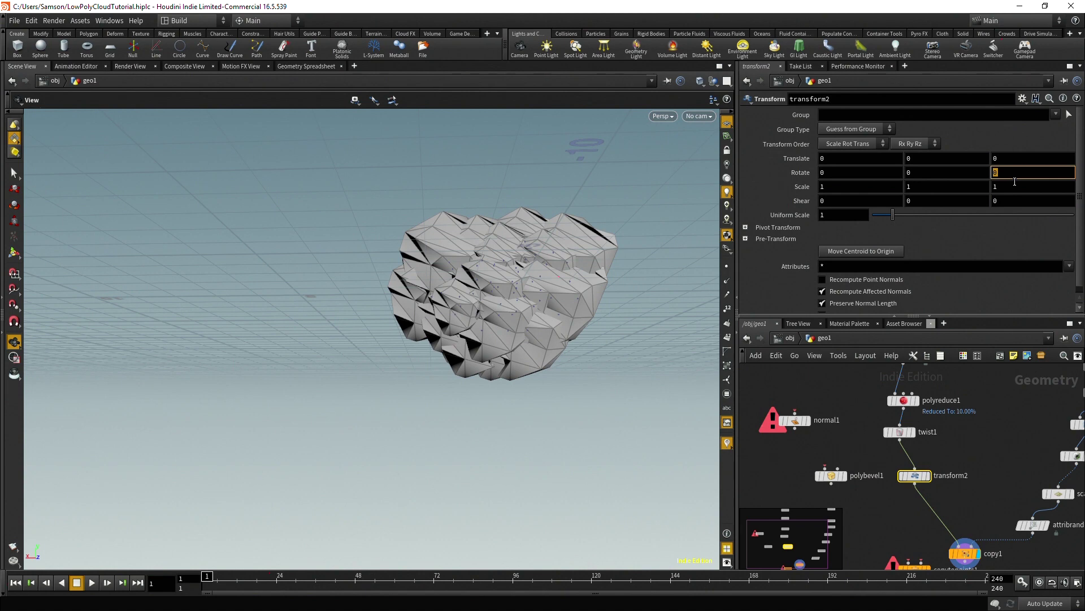
text(stamp)
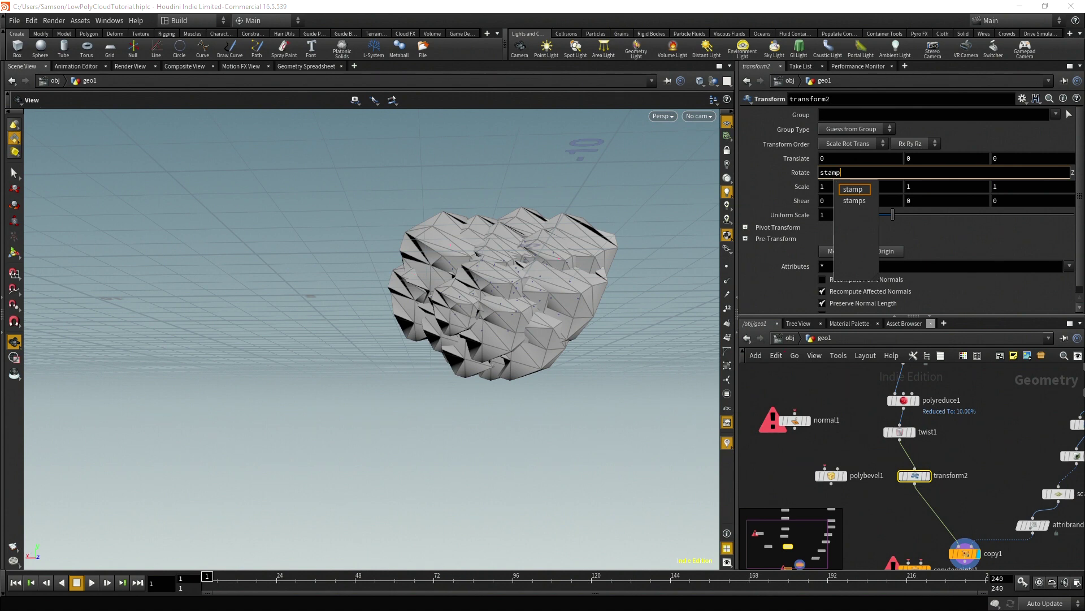
key(Return)
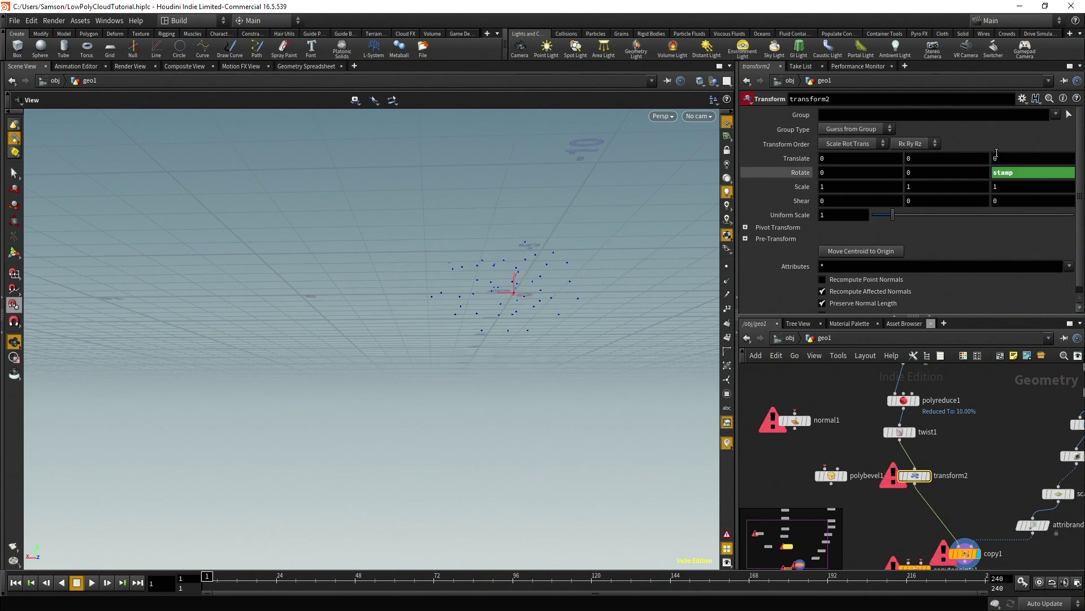
click(1004, 173)
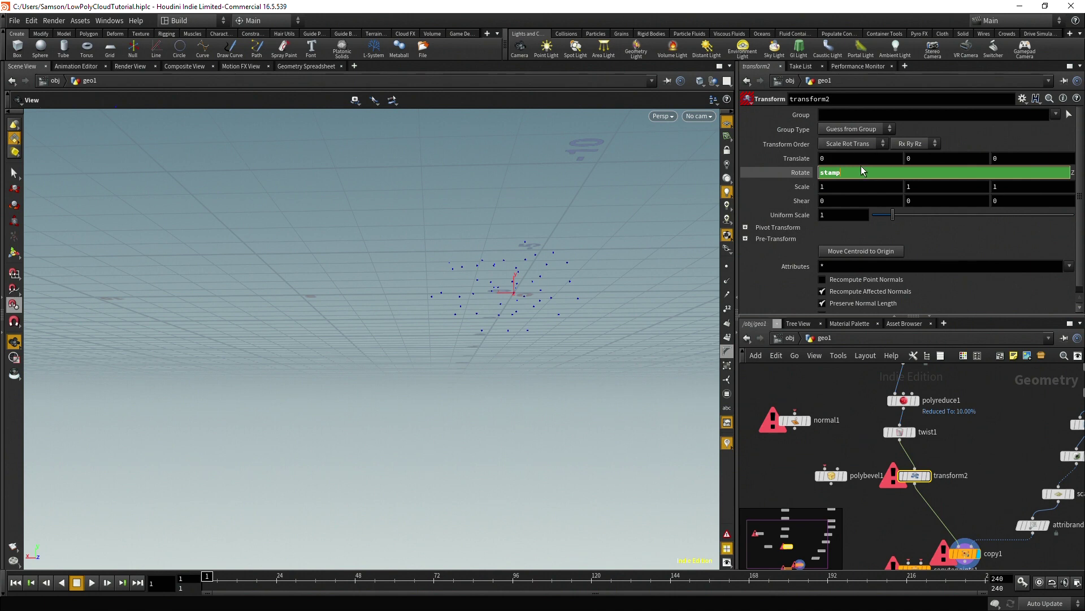
key(Return)
click(1013, 172)
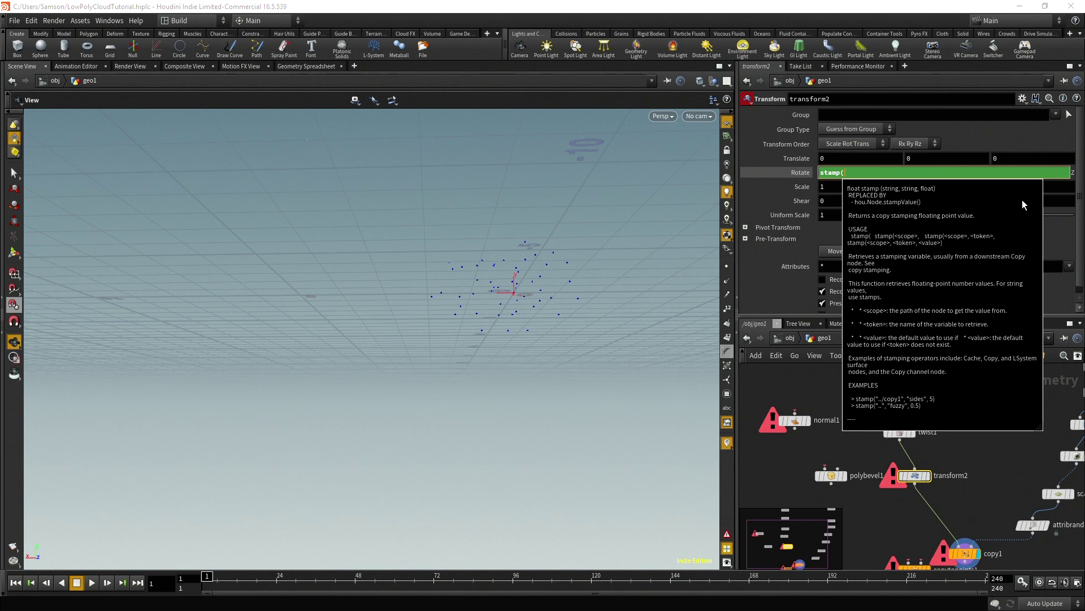
text("..)
key(BackSpace)
key(BackSpace)
key(BackSpace)
text(")
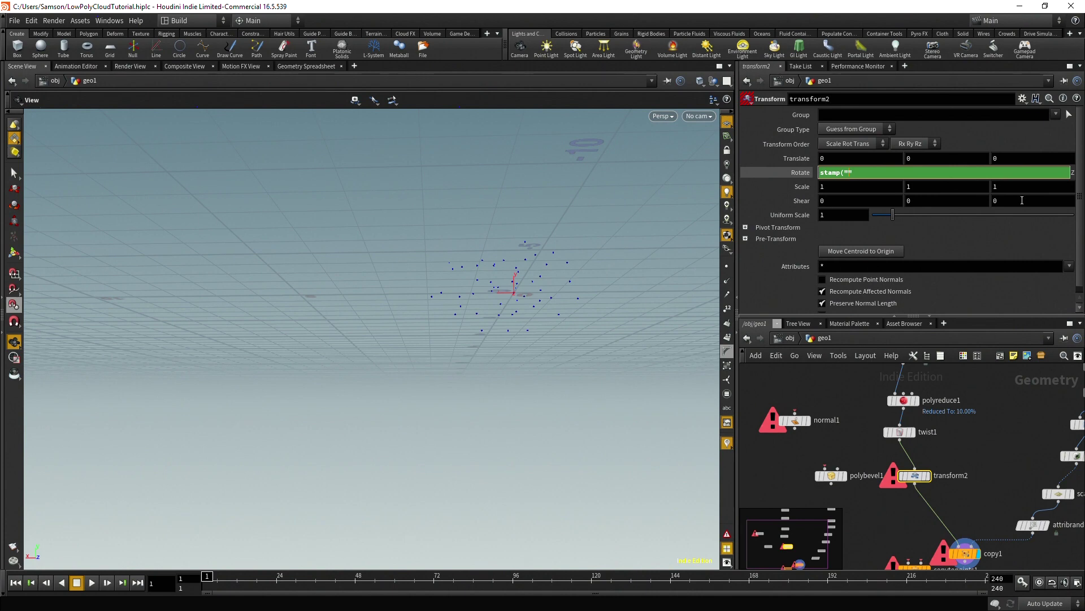
Set the first stamp argument to "../copy1" and open an empty quoted string for the variable name
middle_drag(980, 468, 958, 446)
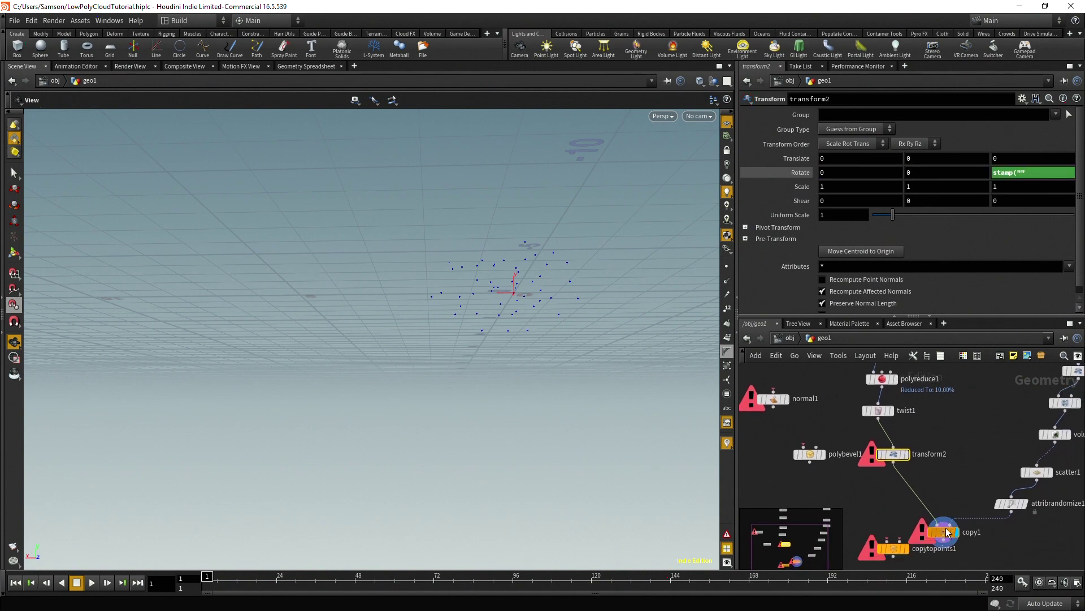
click(1023, 172)
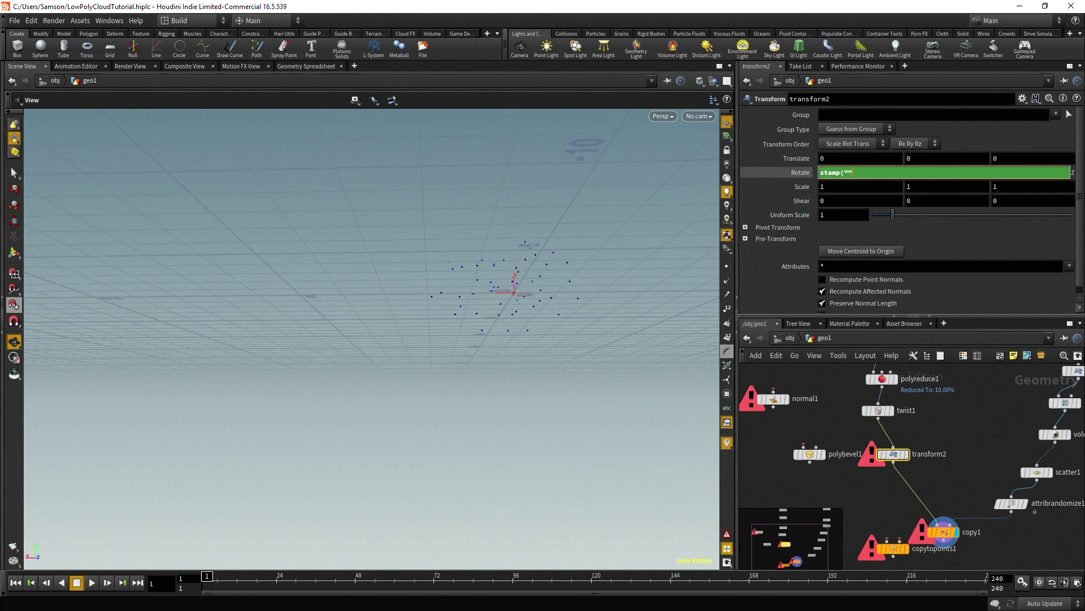
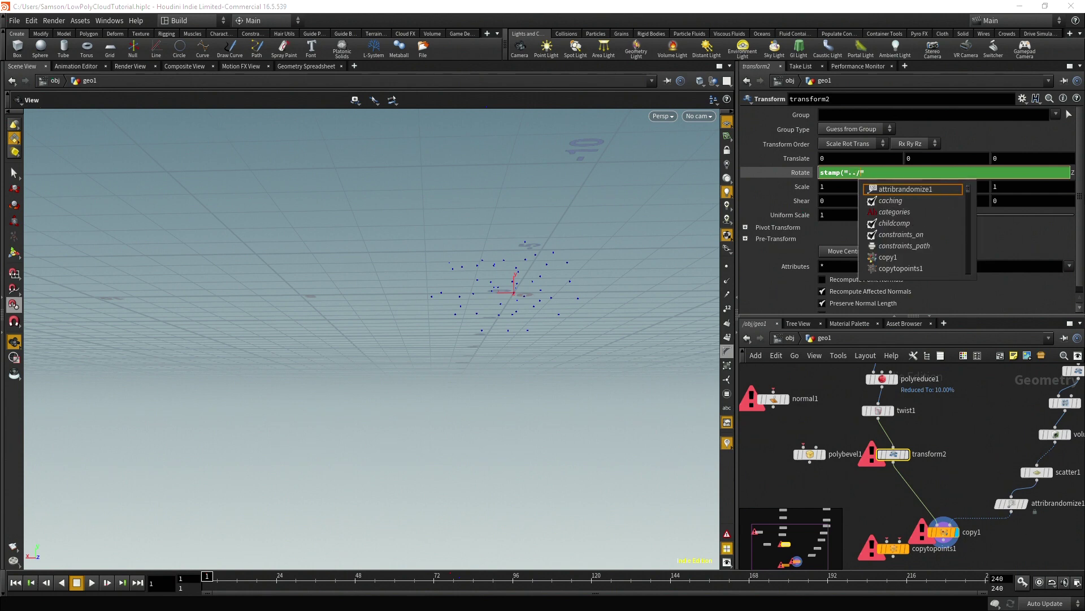
text(s)
key(BackSpace)
text(copy1)
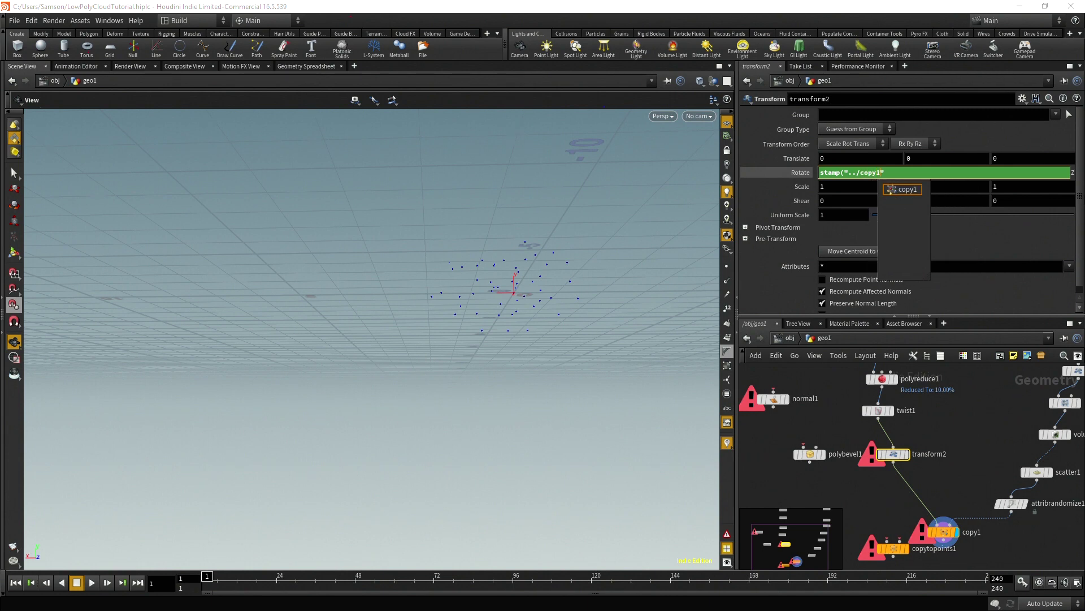
key(Return)
text(",)
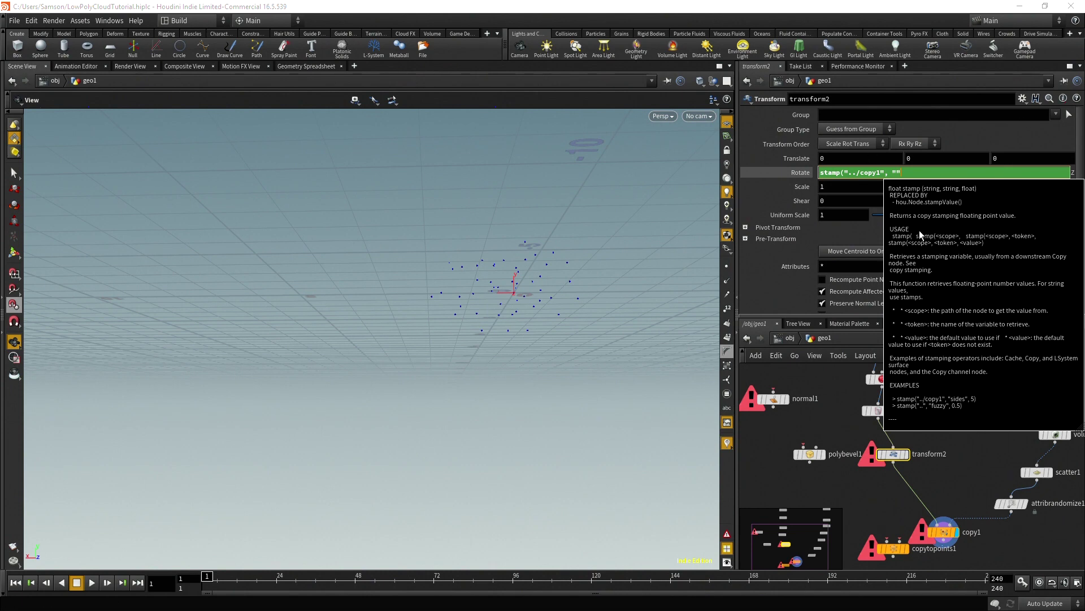
Name stamp Variable 1 of copy1 rand01
click(945, 531)
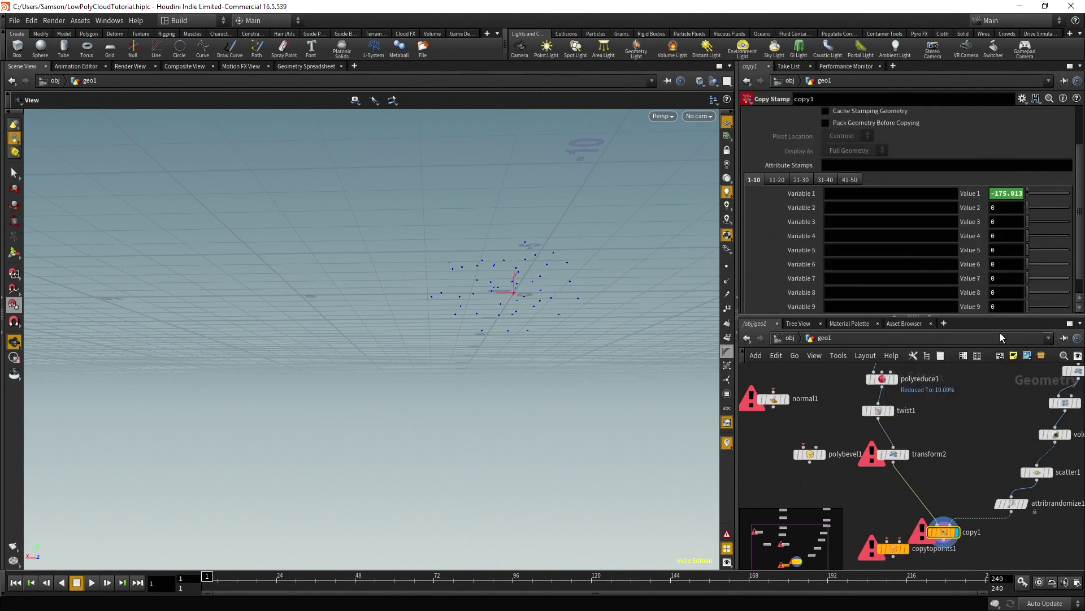
click(845, 194)
text(rand01)
key(Return)
Complete the Z rotation expression of transform2 as stamp("../copy1", "rand01", 1)
click(894, 456)
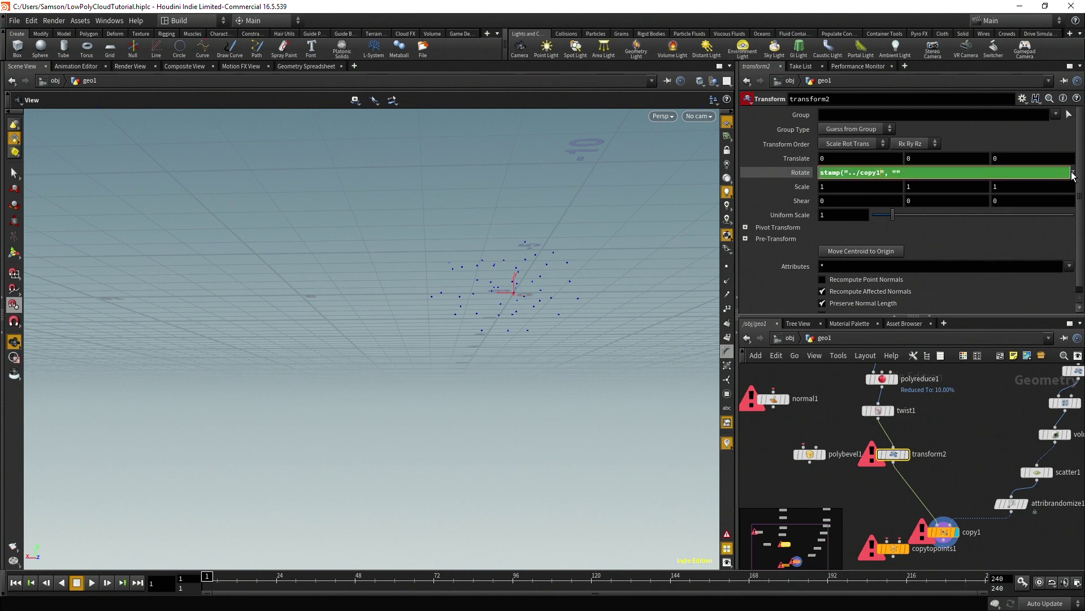
click(1038, 173)
text(nd01",)
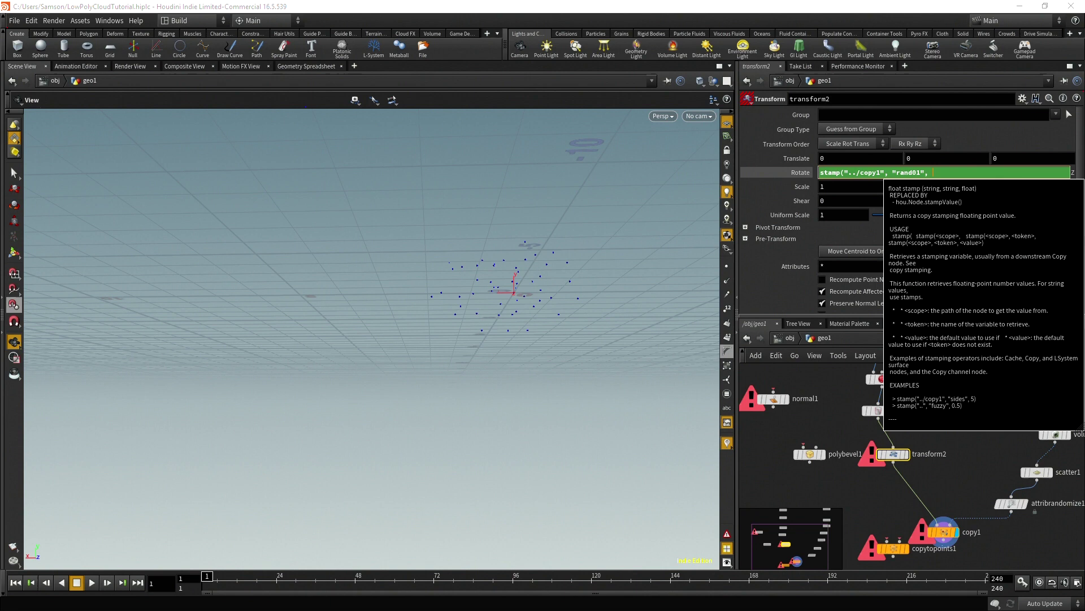
text( 1)
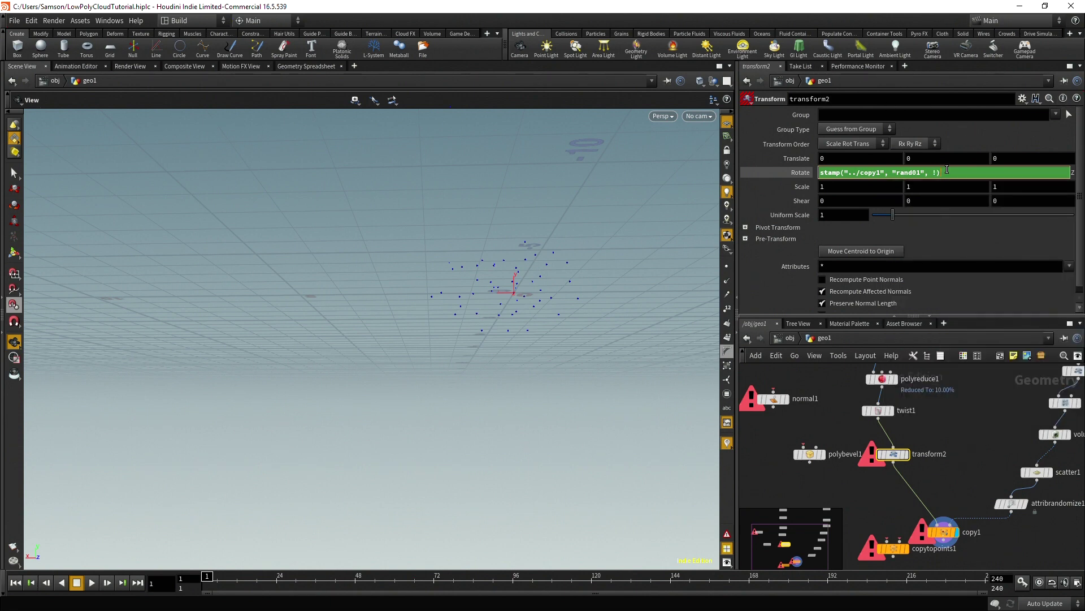
text())
key(Return)
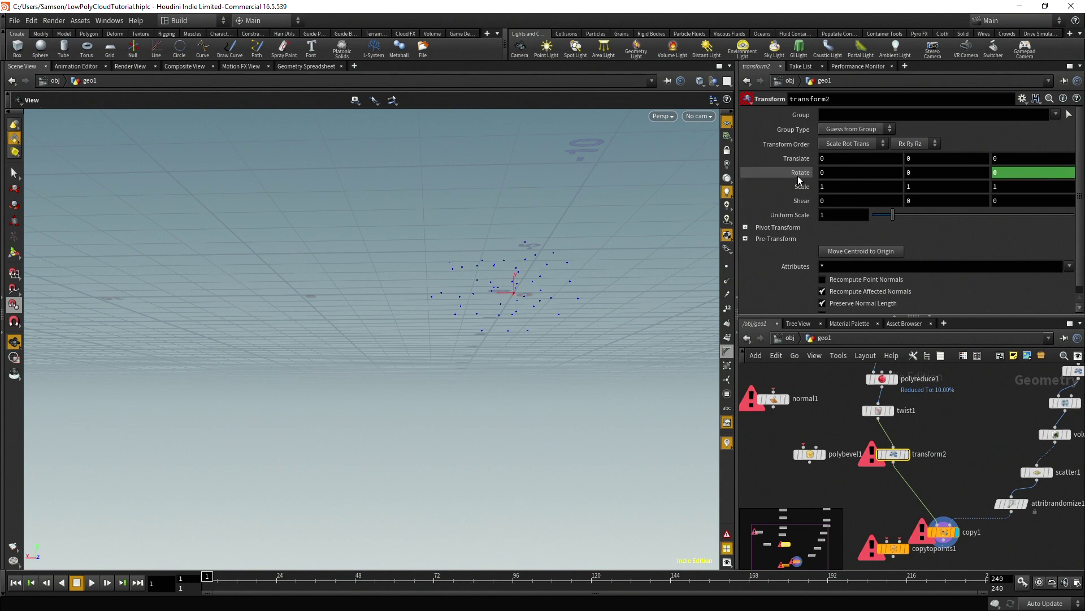
click(1030, 177)
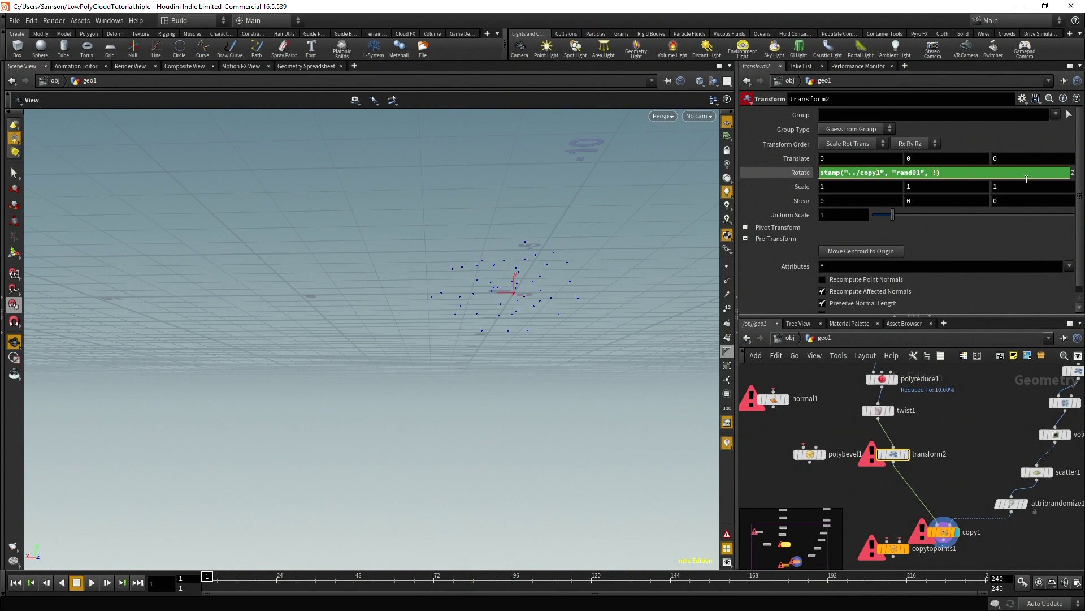
key(BackSpace)
text(1)
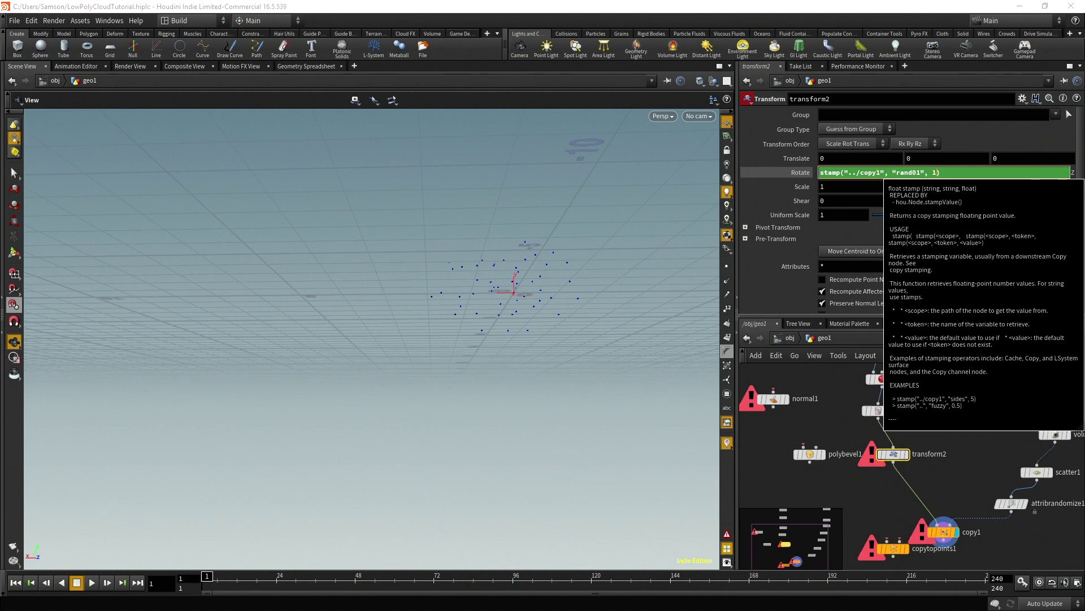
click(961, 483)
Examine the randomly rotated copies of the cloud mesh from several angles and up close
drag(652, 344, 545, 298)
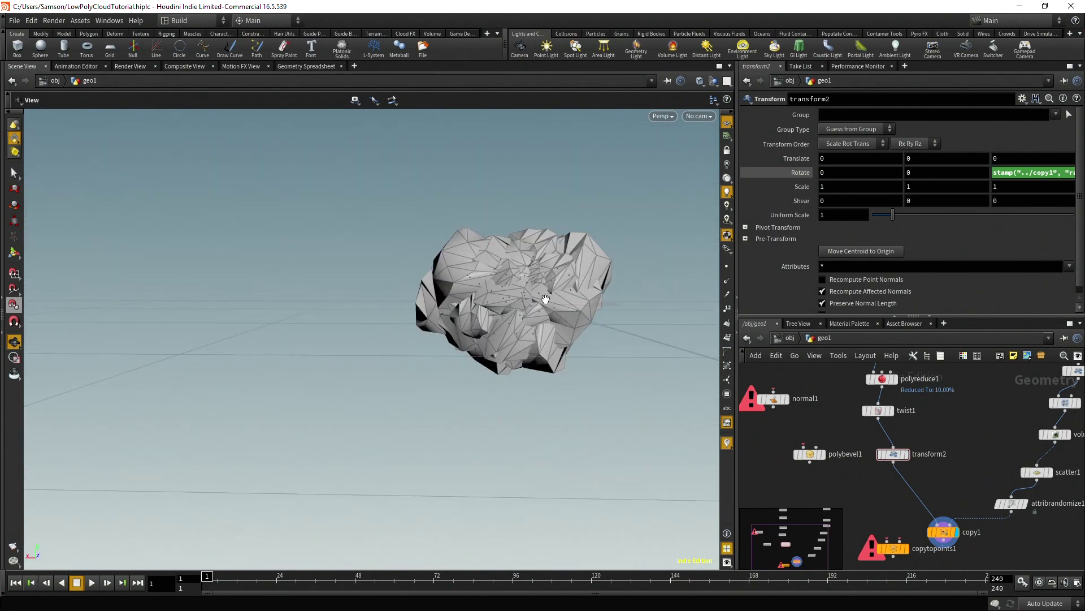
mouse_move(545, 298)
right_down()
mouse_move(571, 274)
mouse_move(574, 303)
mouse_move(565, 290)
right_up()
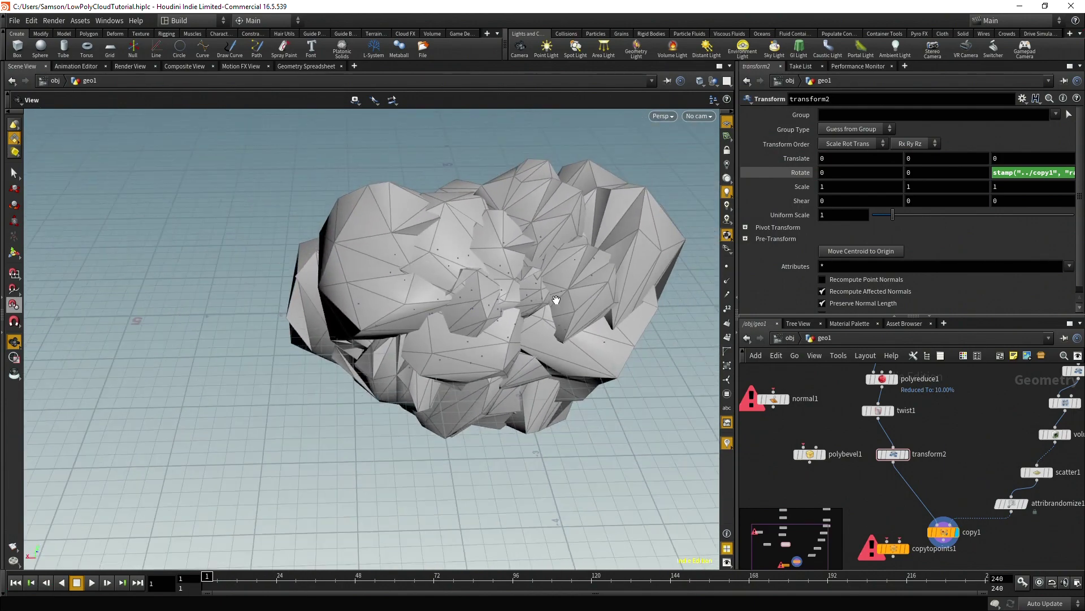
drag(556, 300, 549, 358)
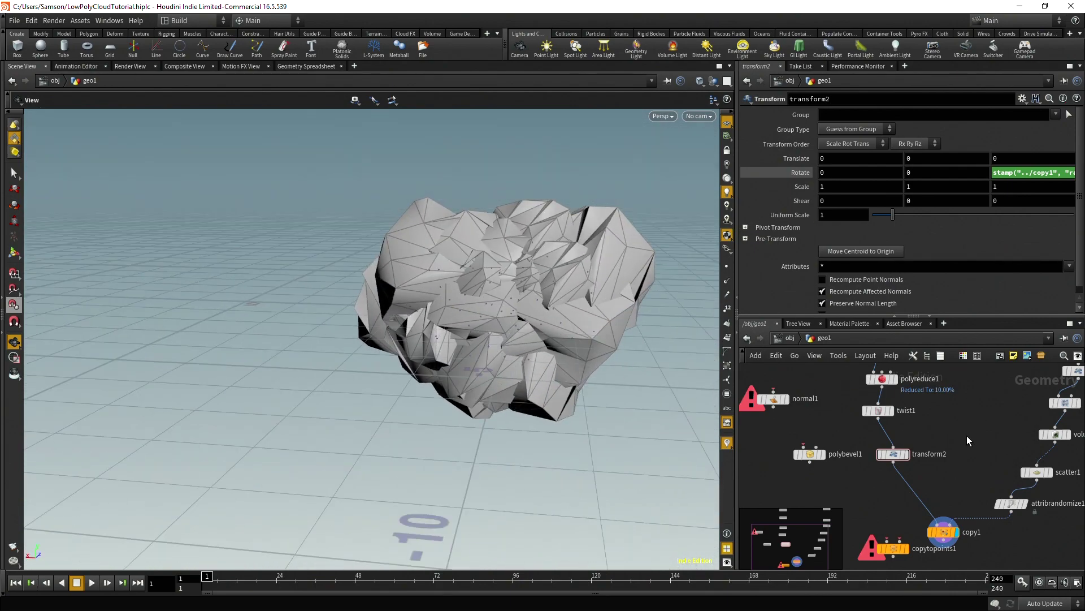
middle_drag(967, 435, 945, 401)
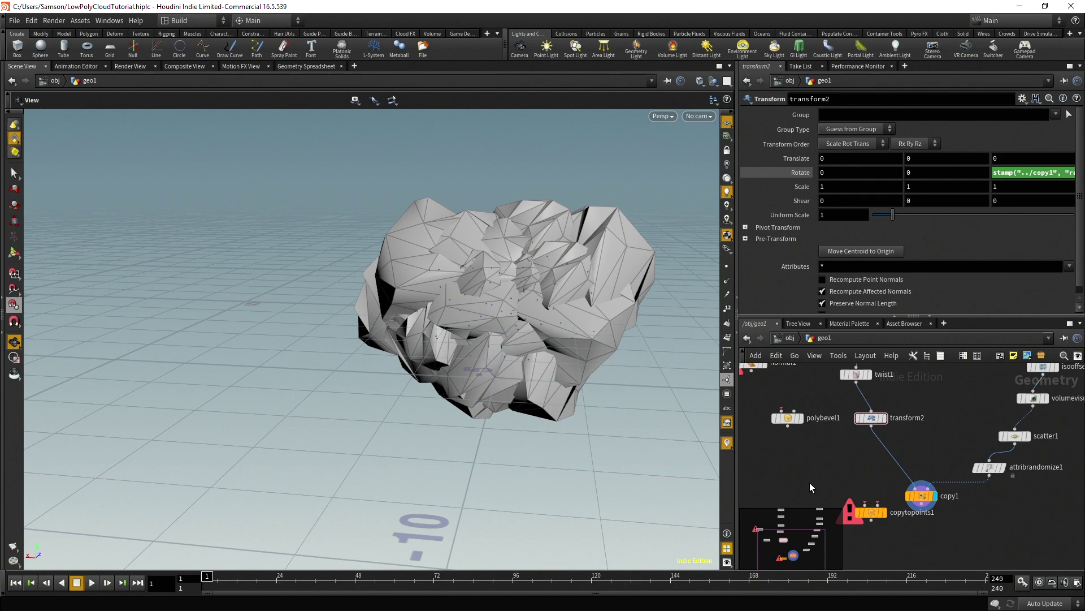
alt+drag(503, 290, 562, 315)
scroll(504, 301, up, 4)
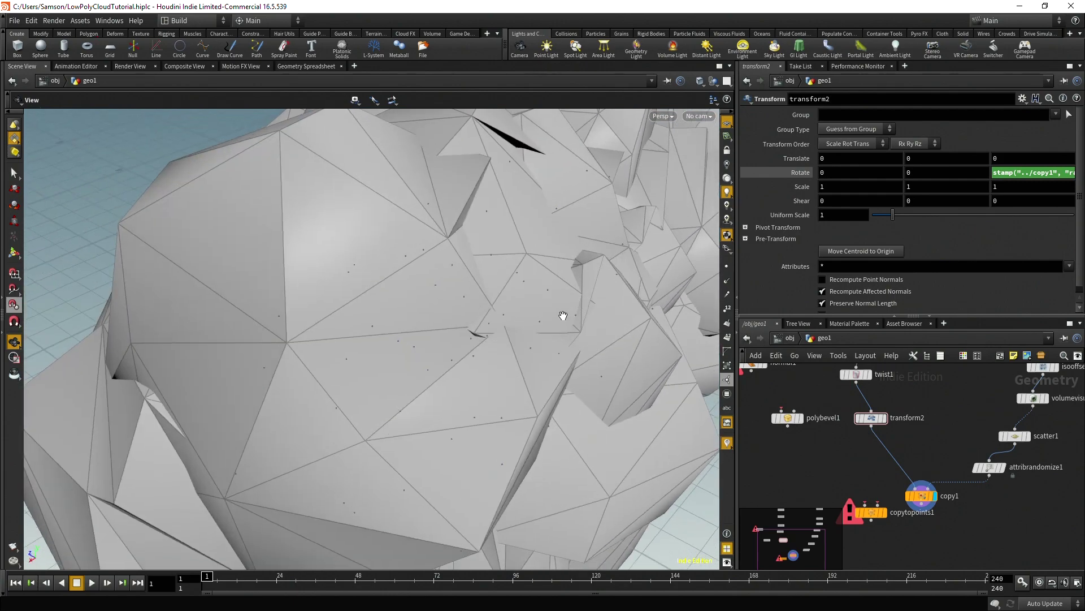
scroll(560, 320, down, 3)
alt+drag(572, 368, 524, 364)
scroll(940, 545, down, 1)
Add a Boolean node fed by copy1 and display its result, moving copytopoints1 out of the way
drag(891, 518, 833, 488)
middle_drag(981, 541, 1009, 513)
scroll(970, 492, up, 2)
scroll(972, 490, up, 1)
click(948, 475)
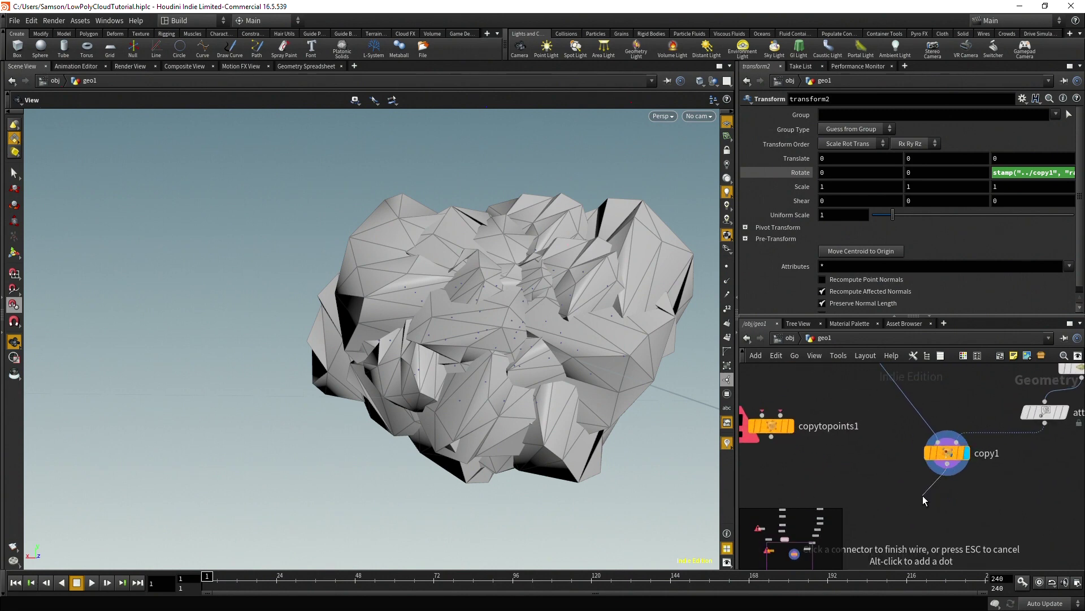
key(Tab)
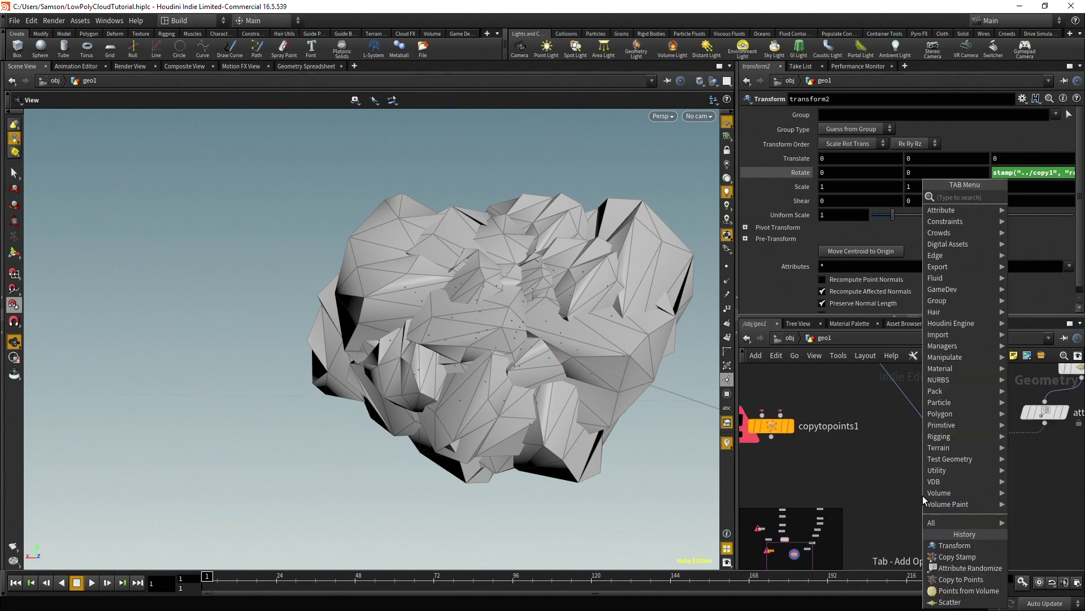
text(bool)
key(Return)
click(923, 495)
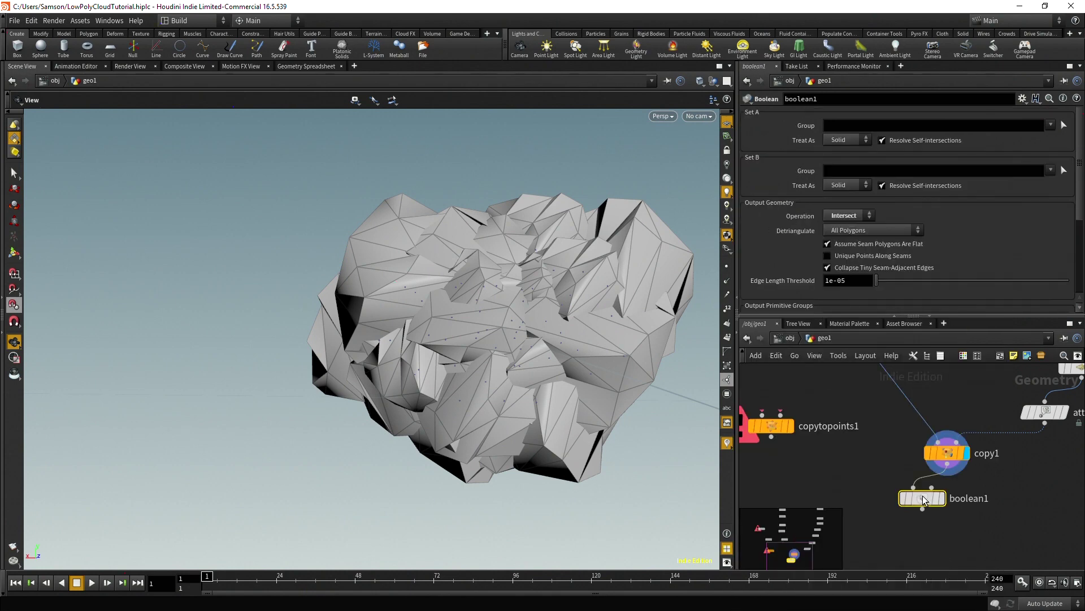
scroll(914, 514, up, 2)
mouse_move(930, 495)
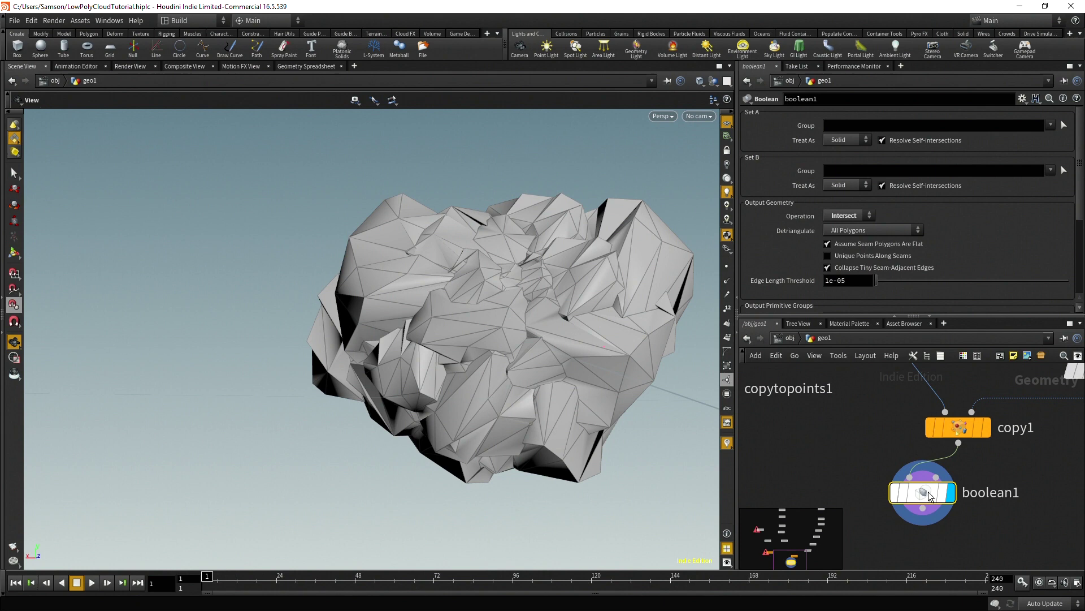
Examine the Boolean result's intersection seams and overall shape, with point display on and off
scroll(519, 338, up, 3)
drag(518, 333, 529, 362)
click(727, 266)
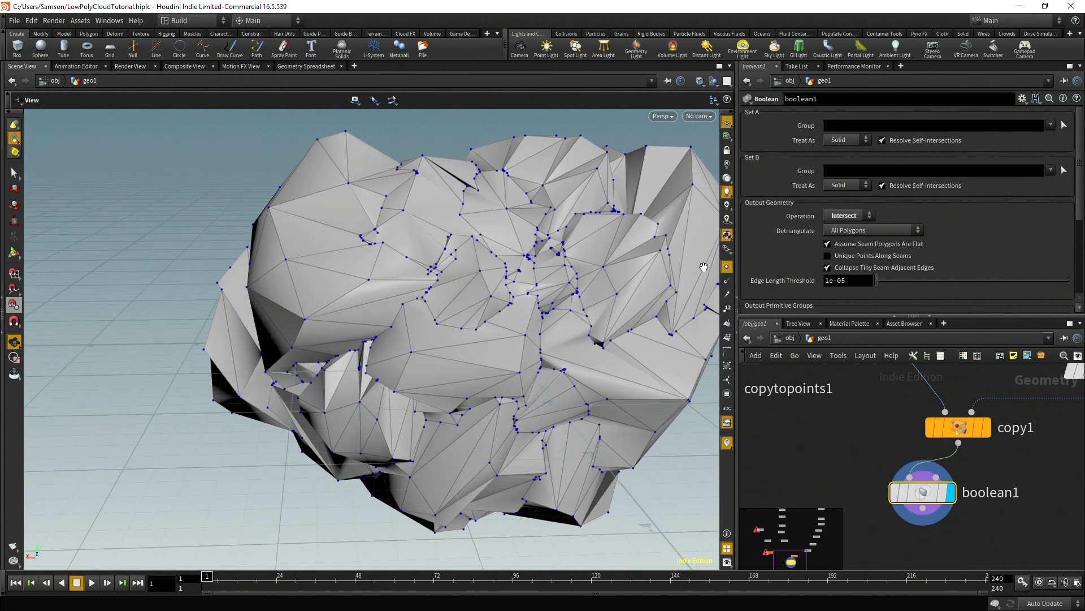
scroll(461, 304, up, 6)
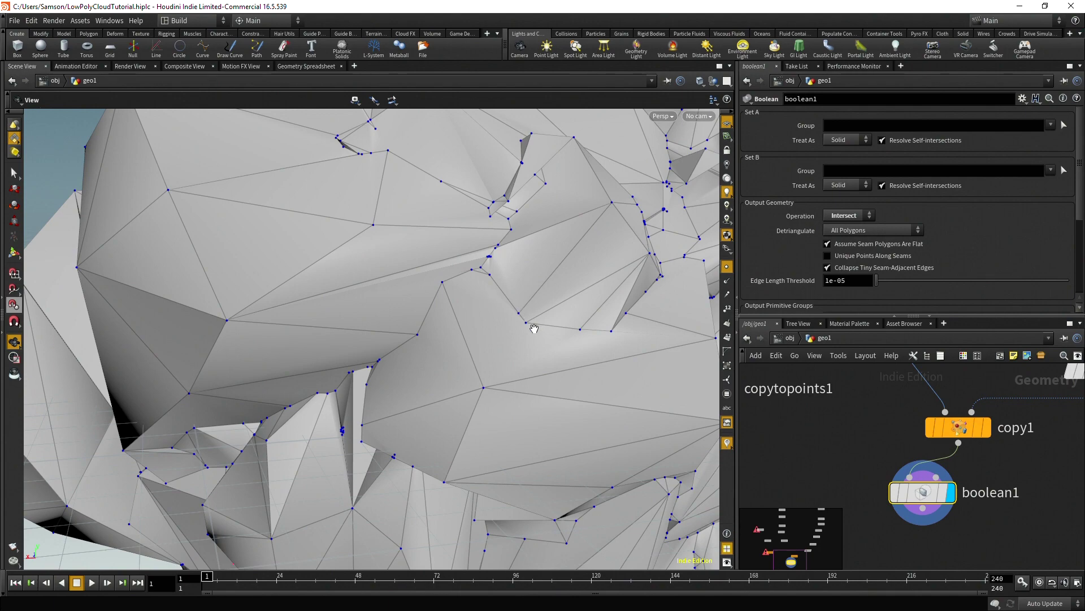
drag(625, 324, 552, 401)
scroll(514, 366, up, 10)
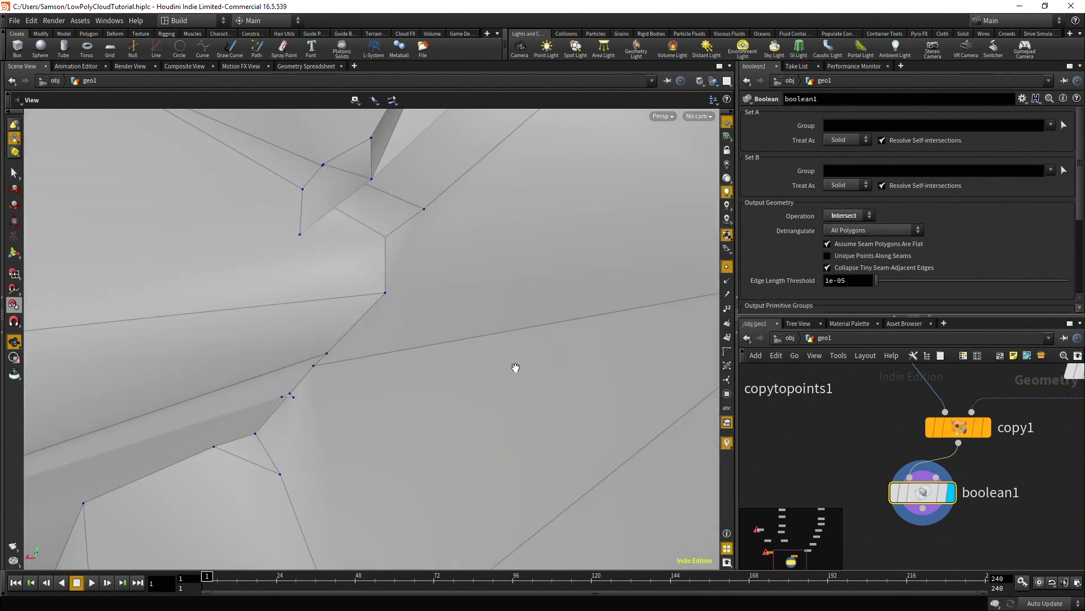
scroll(528, 358, down, 10)
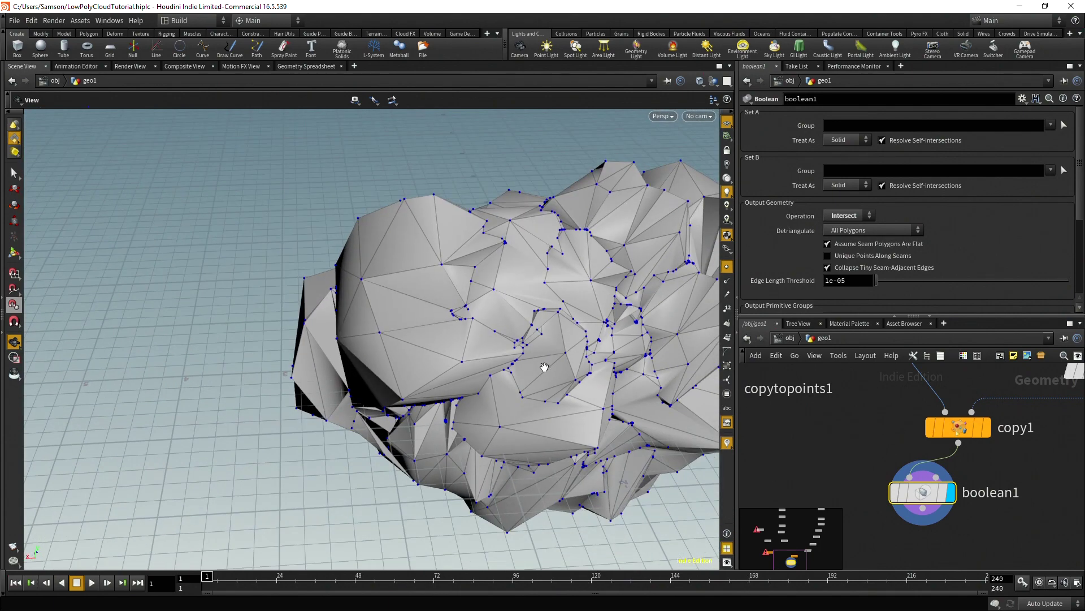
drag(468, 360, 533, 345)
click(728, 267)
scroll(572, 348, up, 2)
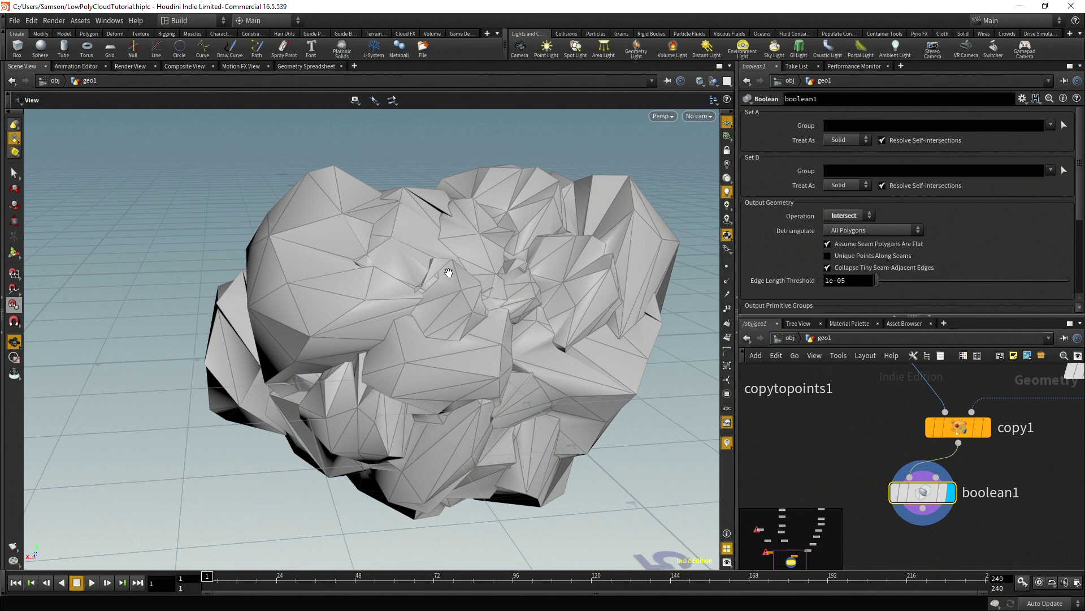
scroll(482, 264, up, 5)
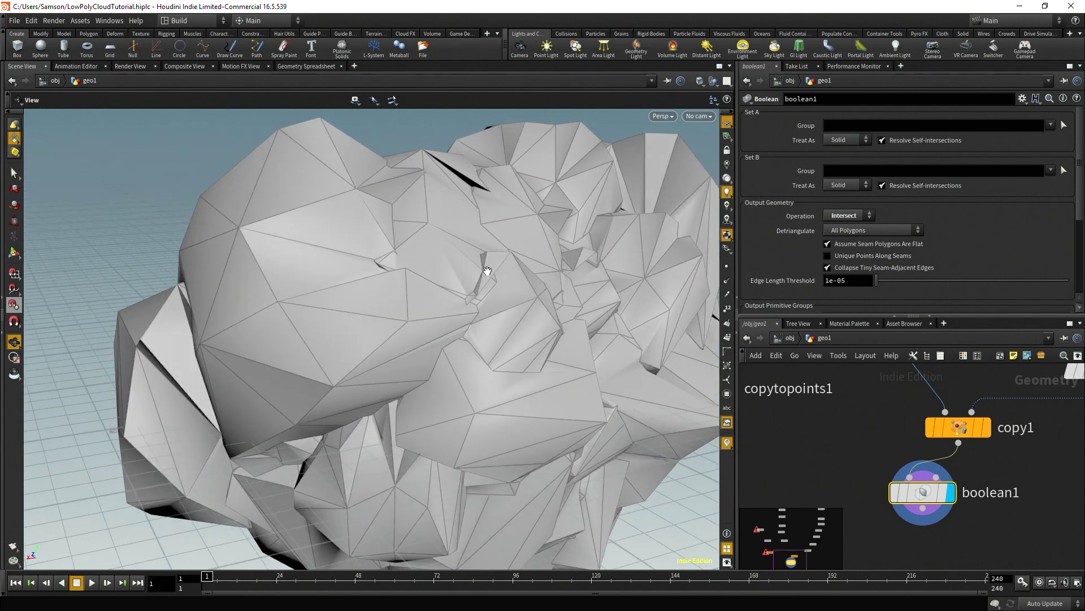
scroll(486, 264, down, 5)
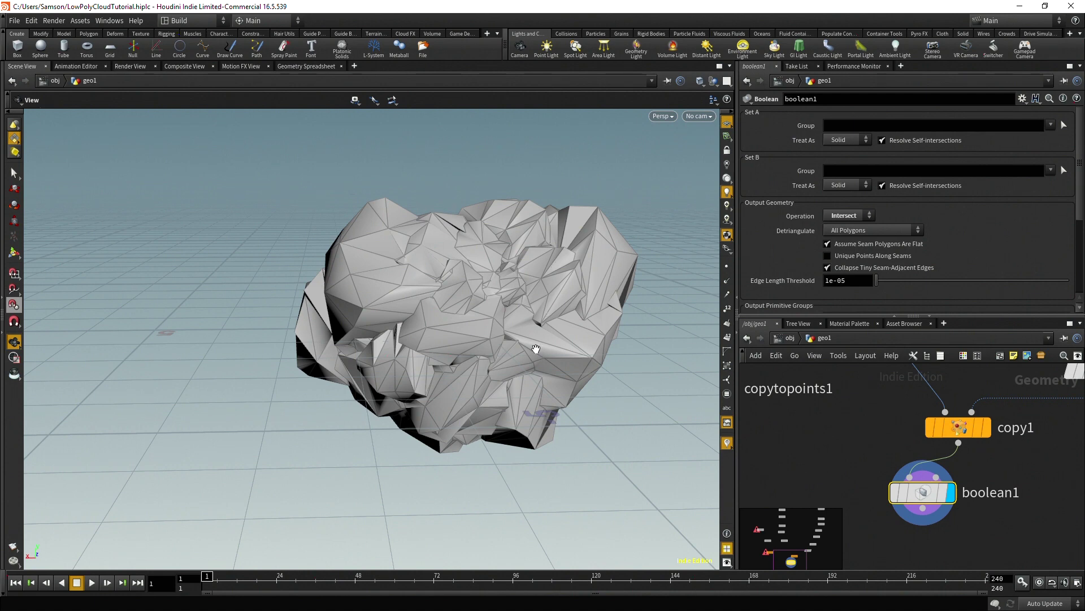
drag(536, 349, 518, 333)
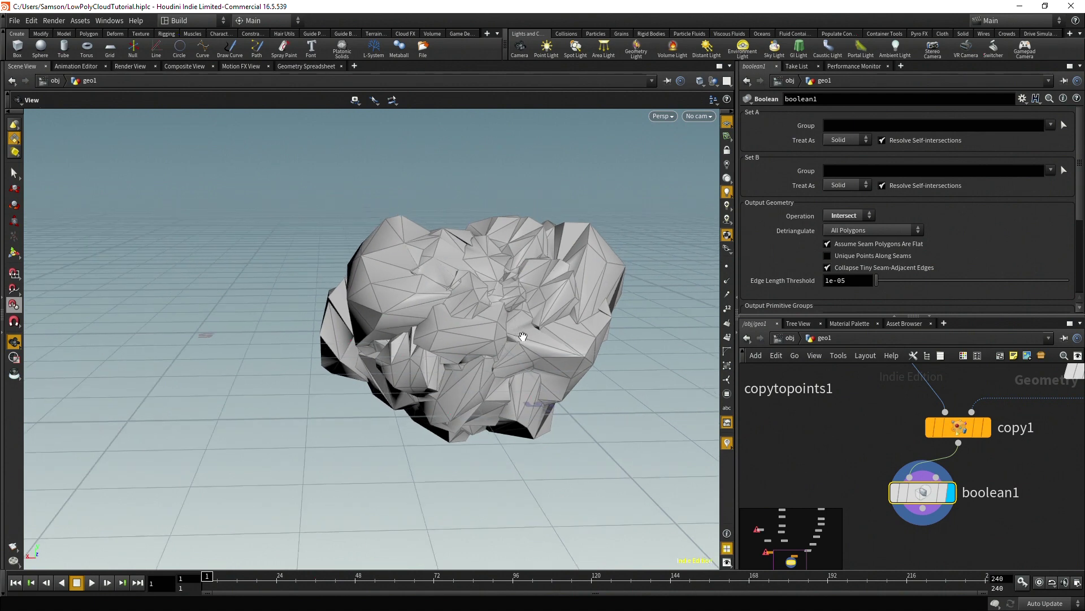
Add a Remesh node fed by boolean1 and display its result
middle_drag(1014, 504, 1010, 423)
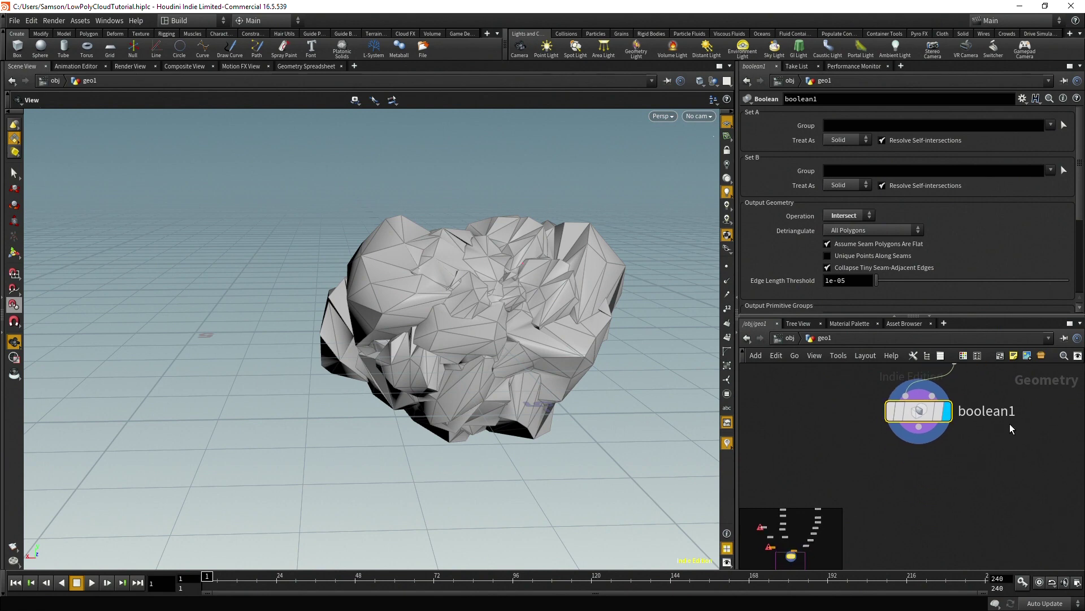
click(919, 427)
click(906, 470)
text(remes)
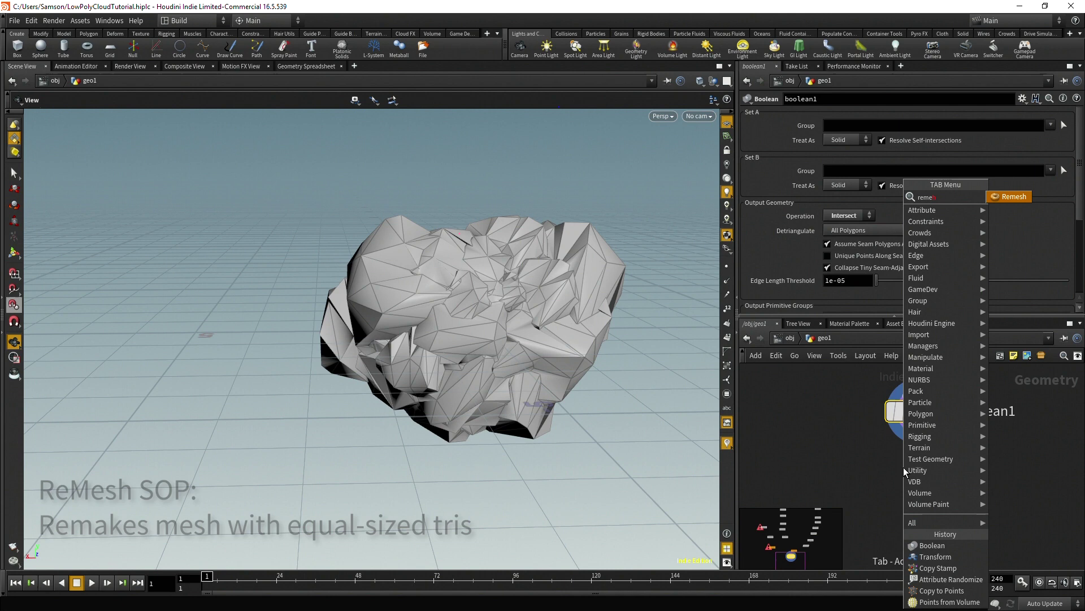
key(Return)
scroll(906, 452, up, 2)
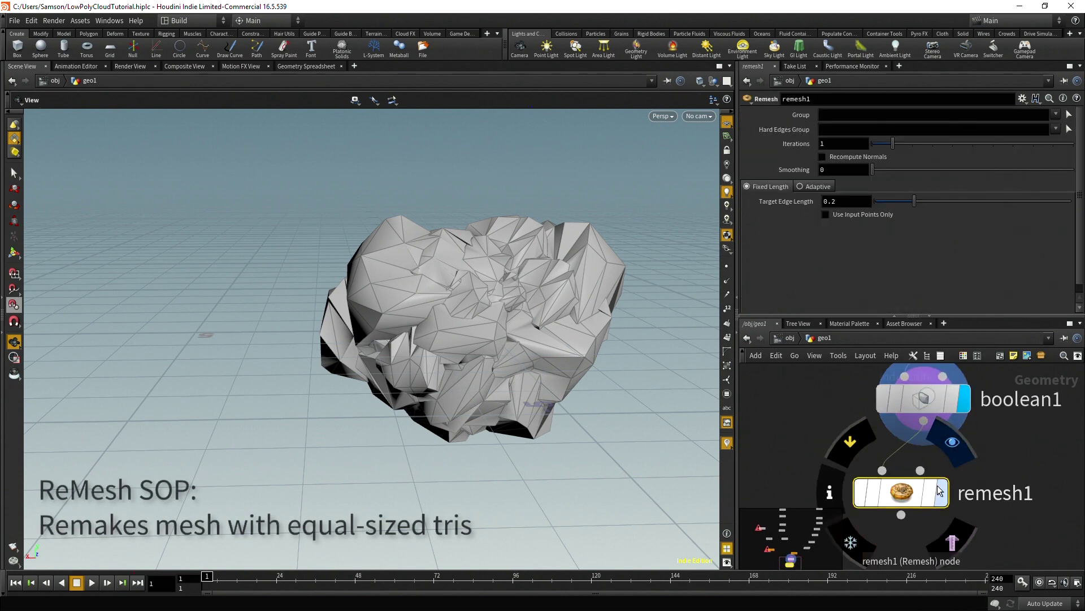
click(941, 491)
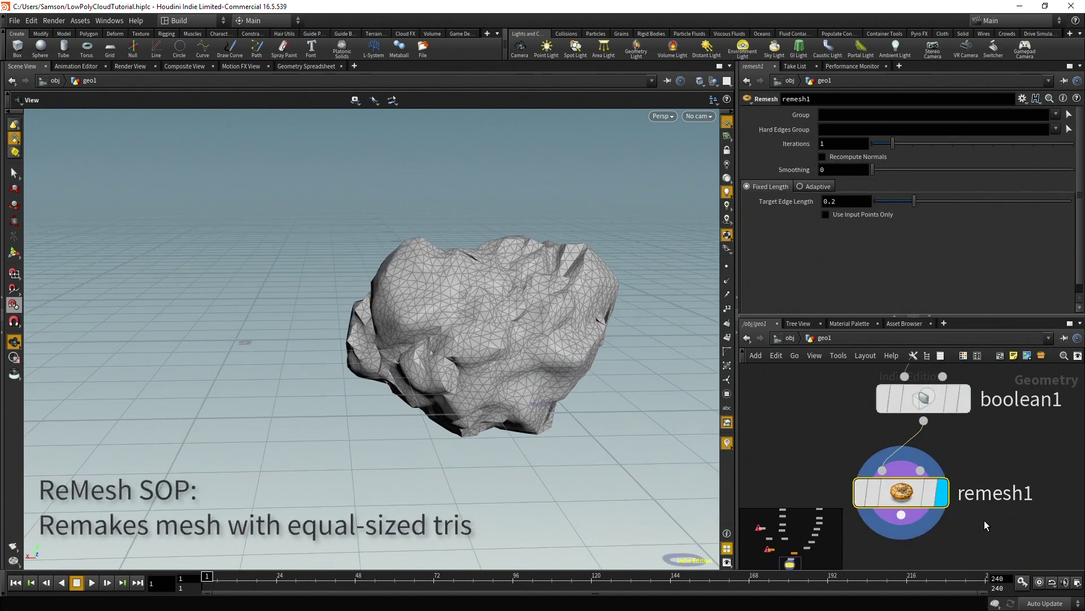
Add a PolyReduce node fed by remesh1, display it, and set its percent to keep to 50
middle_drag(1029, 515, 1024, 425)
click(897, 423)
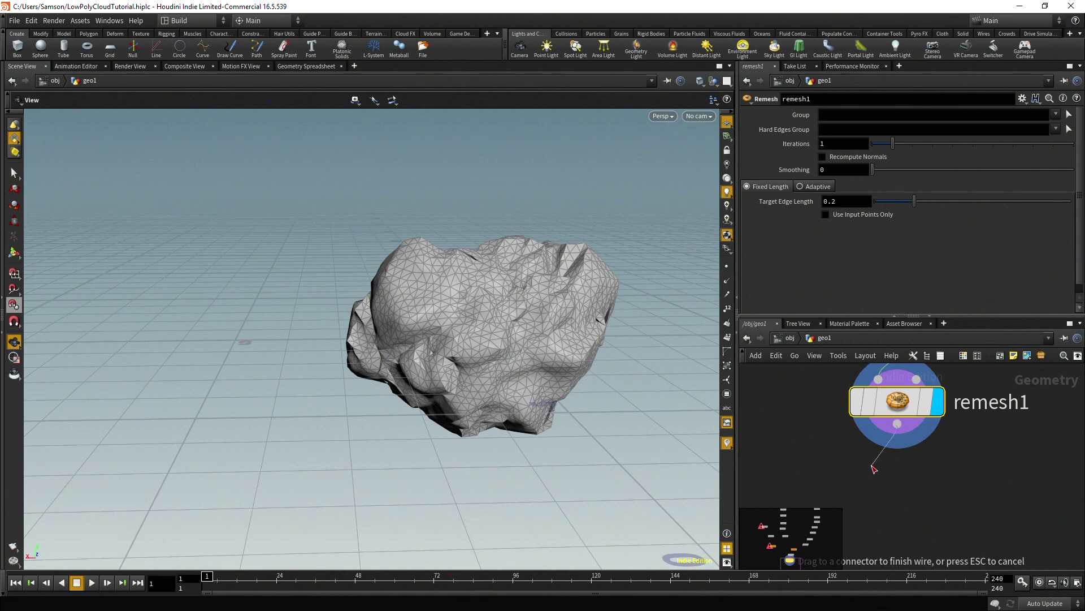
key(Tab)
mouse_move(870, 470)
text(polyreduce)
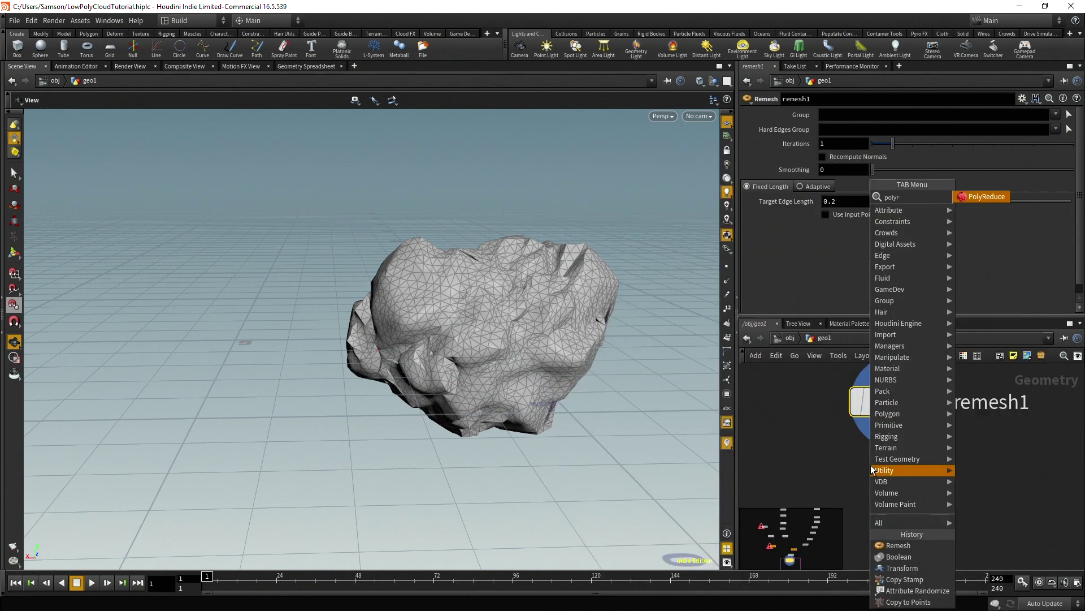
key(Return)
click(871, 465)
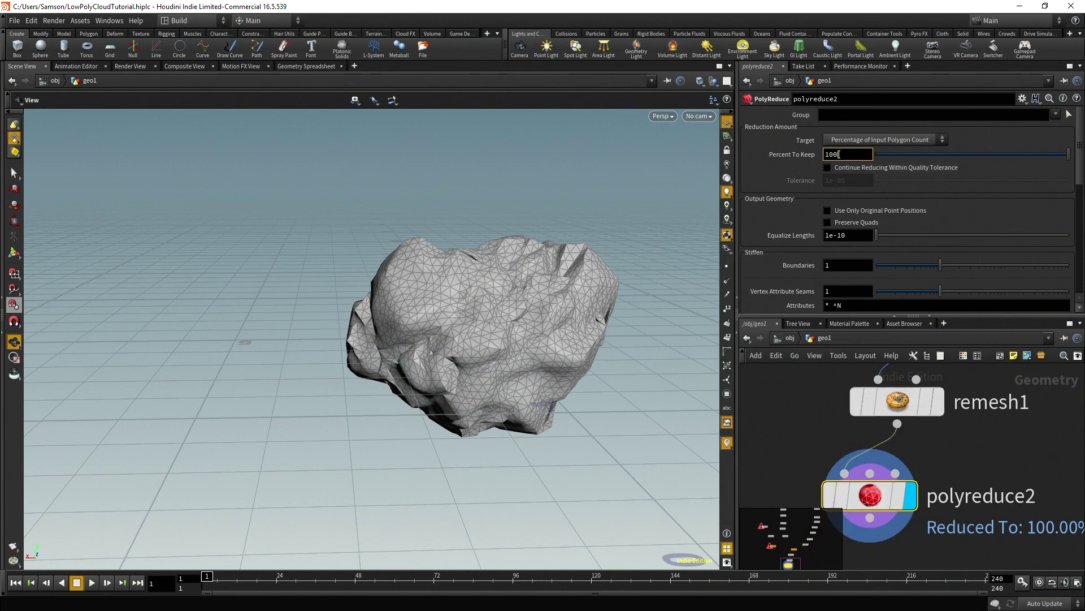
text(50)
key(Return)
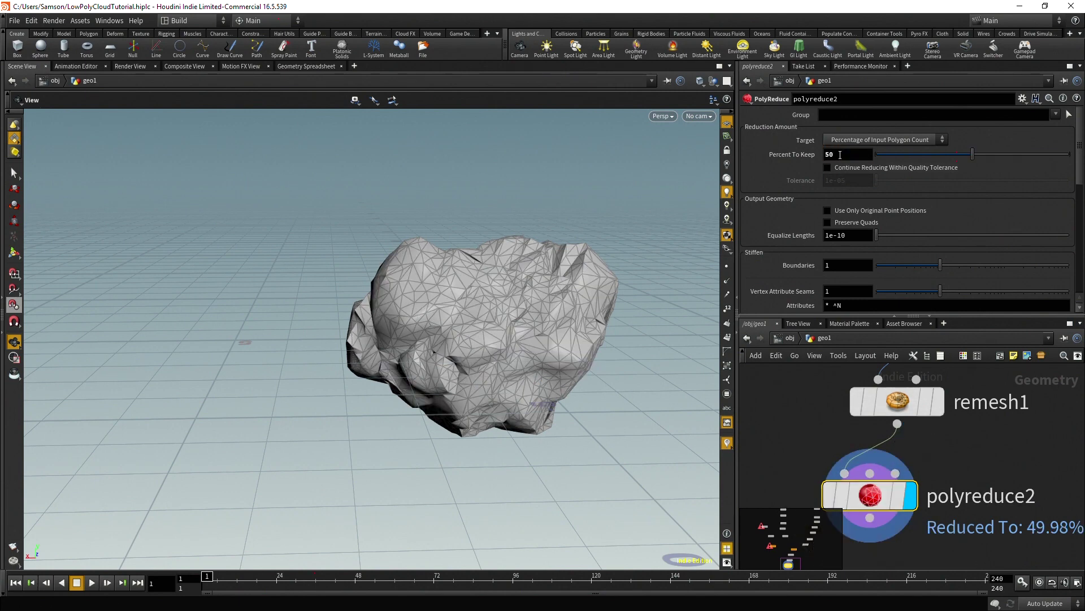
Try a stronger reduction on polyreduce2 by setting its percent to keep to 5
click(851, 145)
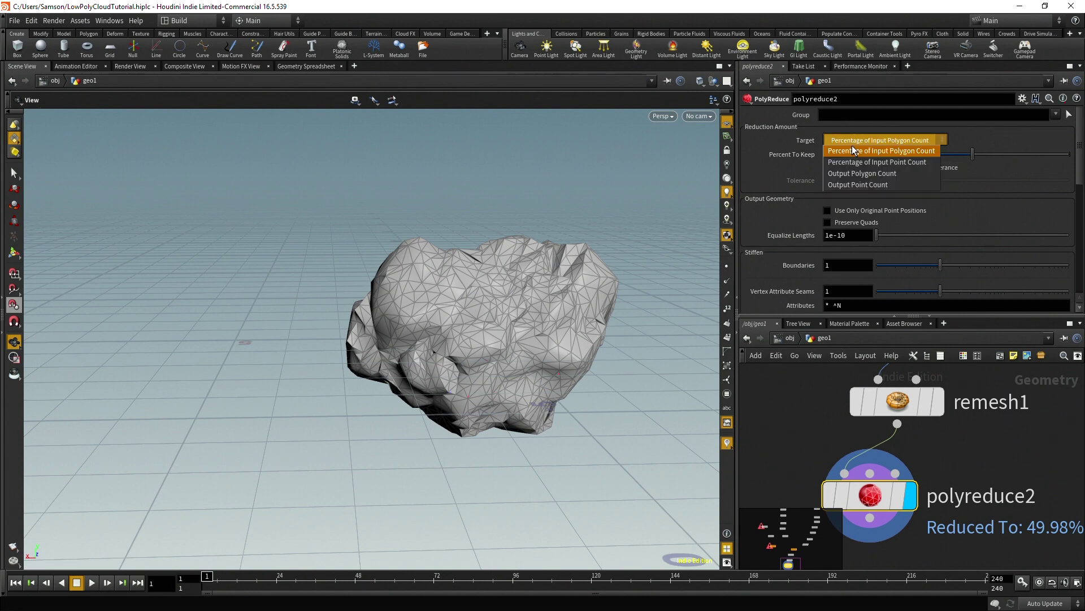
click(854, 135)
double_click(853, 152)
text(25)
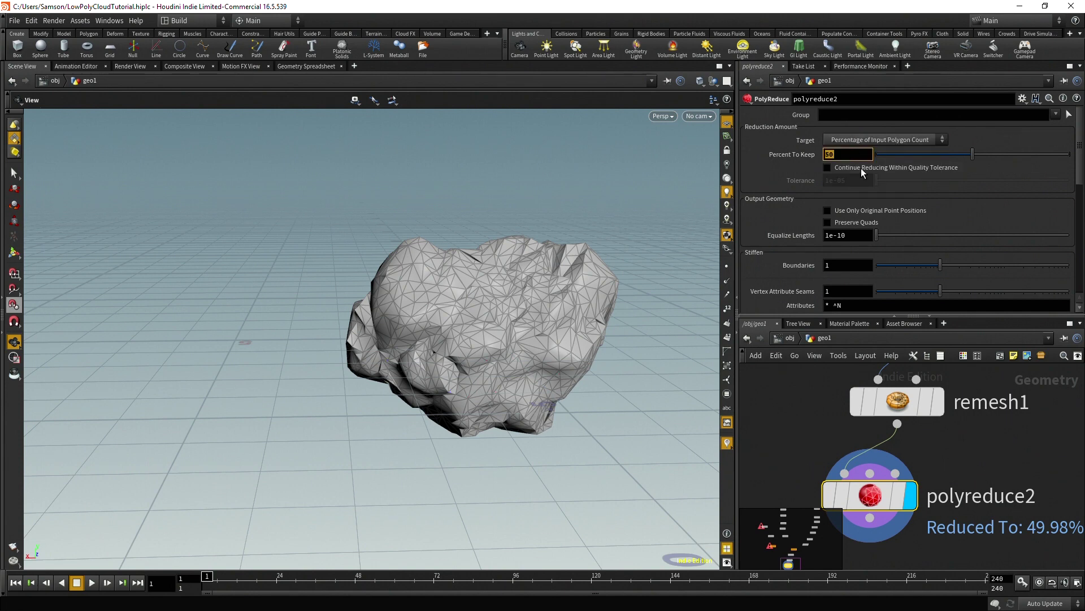
text(5)
key(Return)
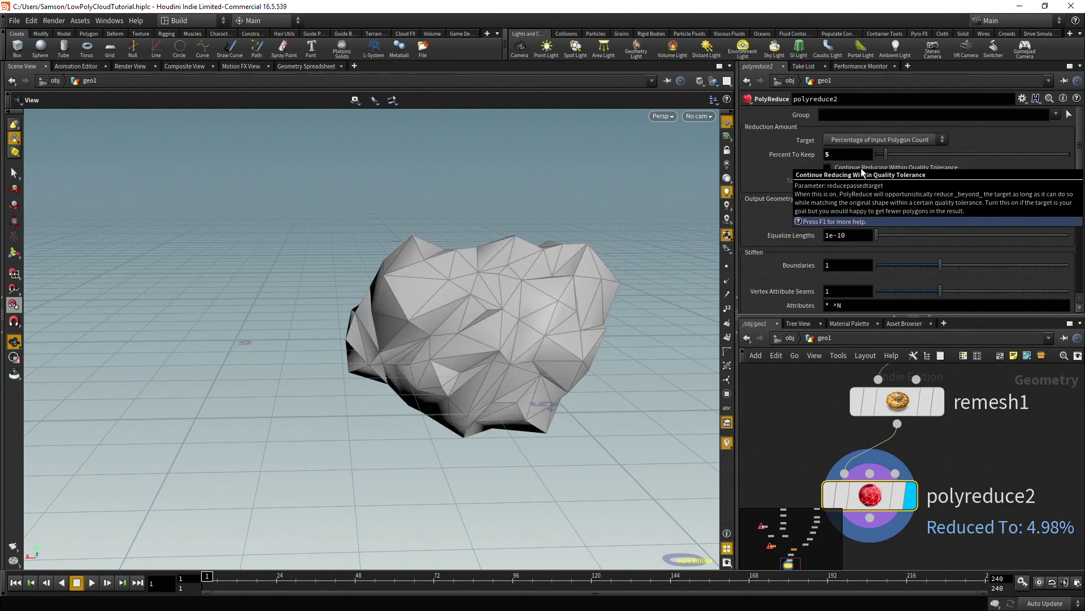
Bypass the remesh1 node so polyreduce2 works directly on the Boolean result
drag(441, 308, 410, 306)
scroll(933, 420, down, 1)
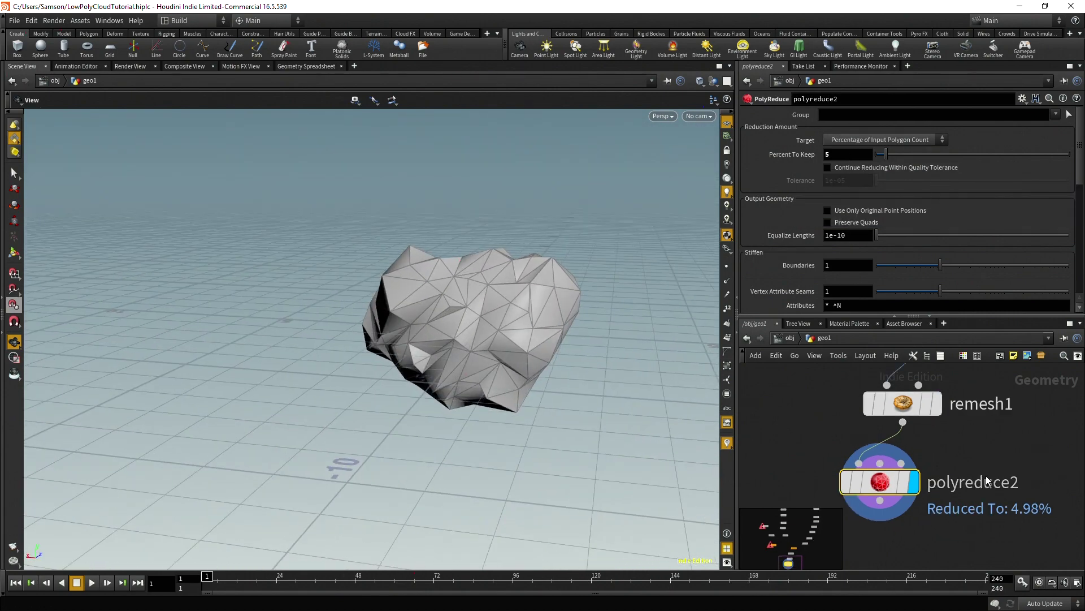
middle_drag(986, 482, 955, 511)
scroll(942, 489, down, 4)
scroll(930, 487, up, 3)
middle_drag(936, 468, 980, 448)
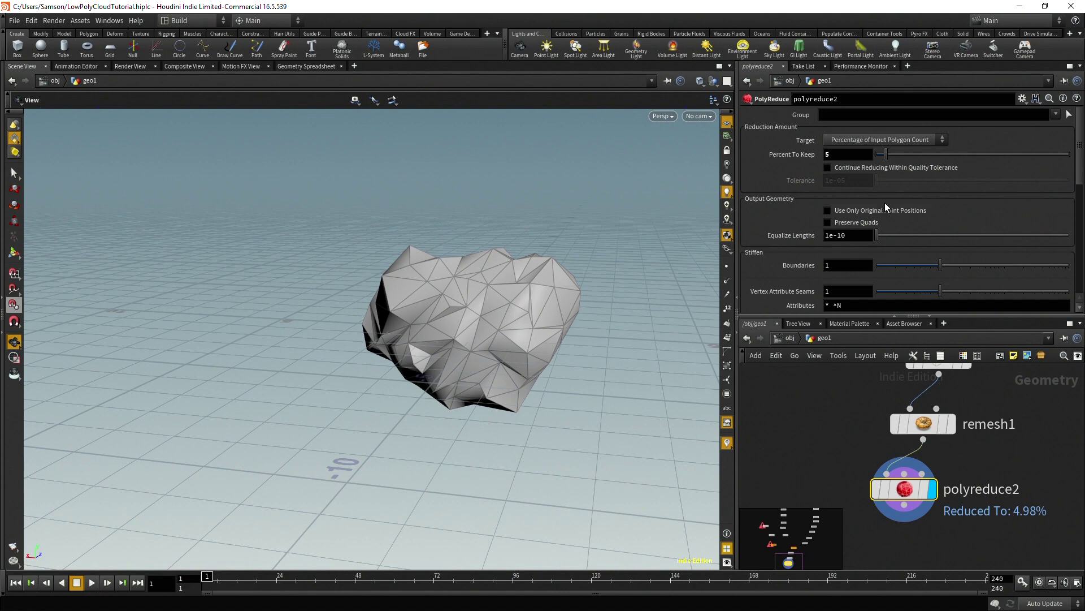
mouse_move(517, 335)
mouse_down()
mouse_move(548, 323)
mouse_move(526, 333)
mouse_up()
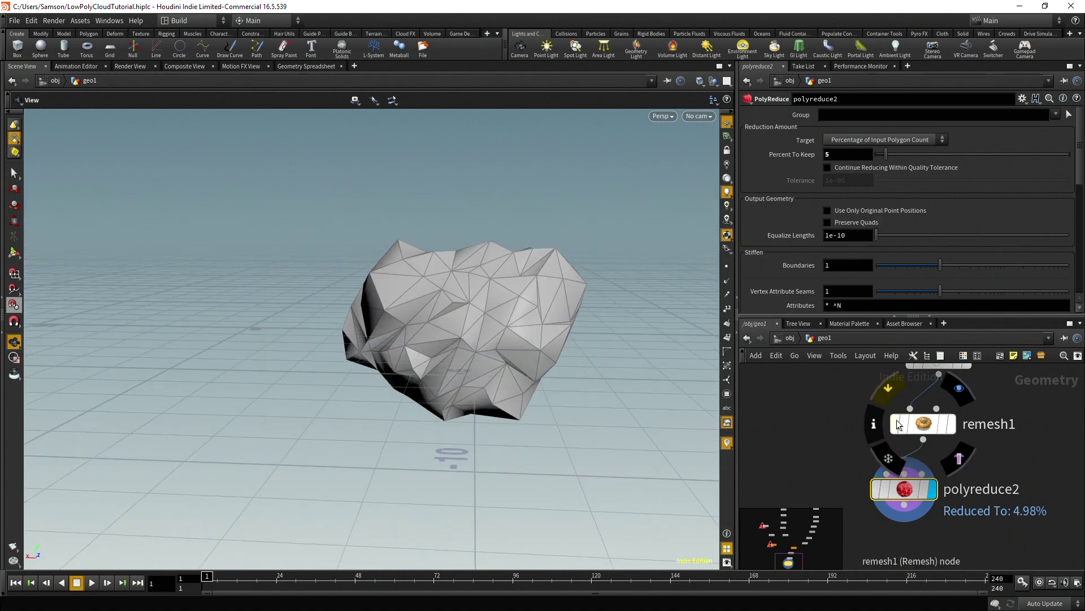
click(897, 422)
mouse_move(905, 492)
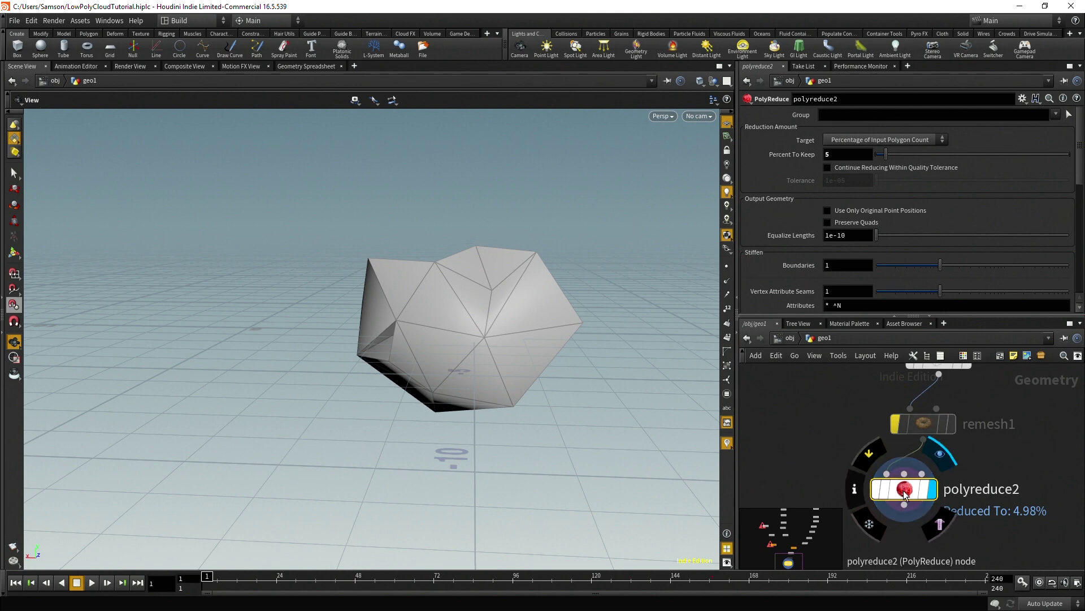
Set polyreduce2's percent to keep to 50 and check the reduced cloud mesh
click(855, 154)
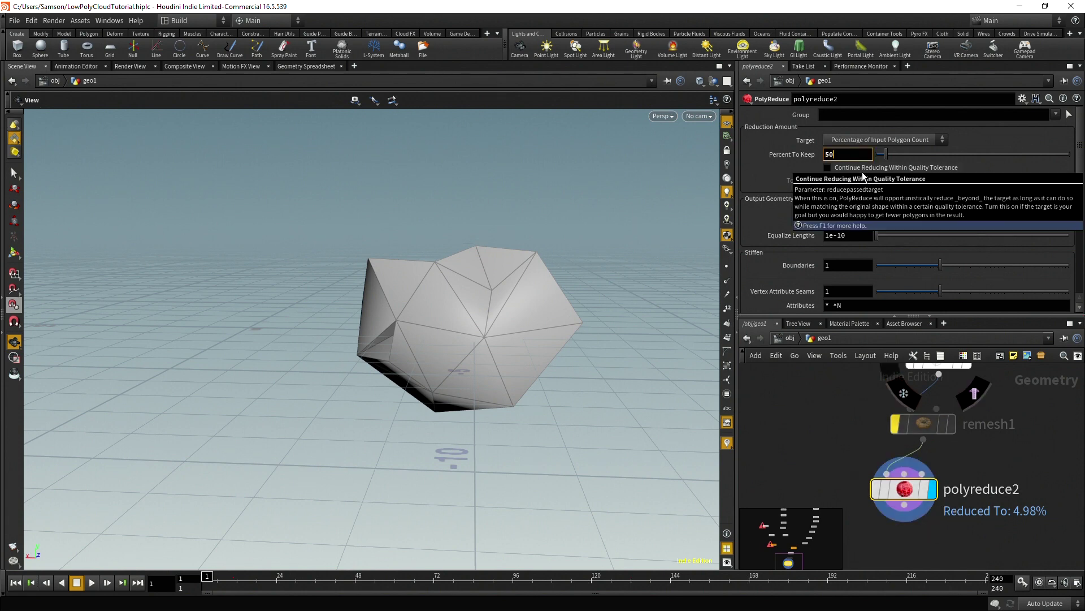
text(50)
key(Return)
drag(536, 272, 500, 312)
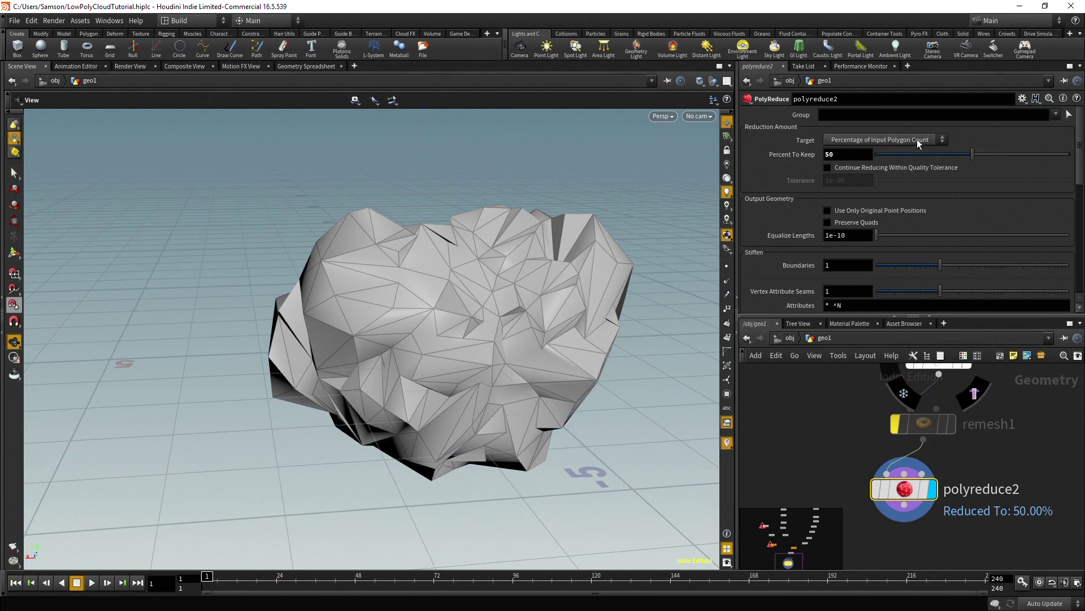
Add a Normal node fed by polyreduce2 at the end of the network chain
drag(407, 407, 578, 308)
scroll(1051, 476, down, 4)
middle_drag(1050, 476, 908, 480)
scroll(884, 453, up, 3)
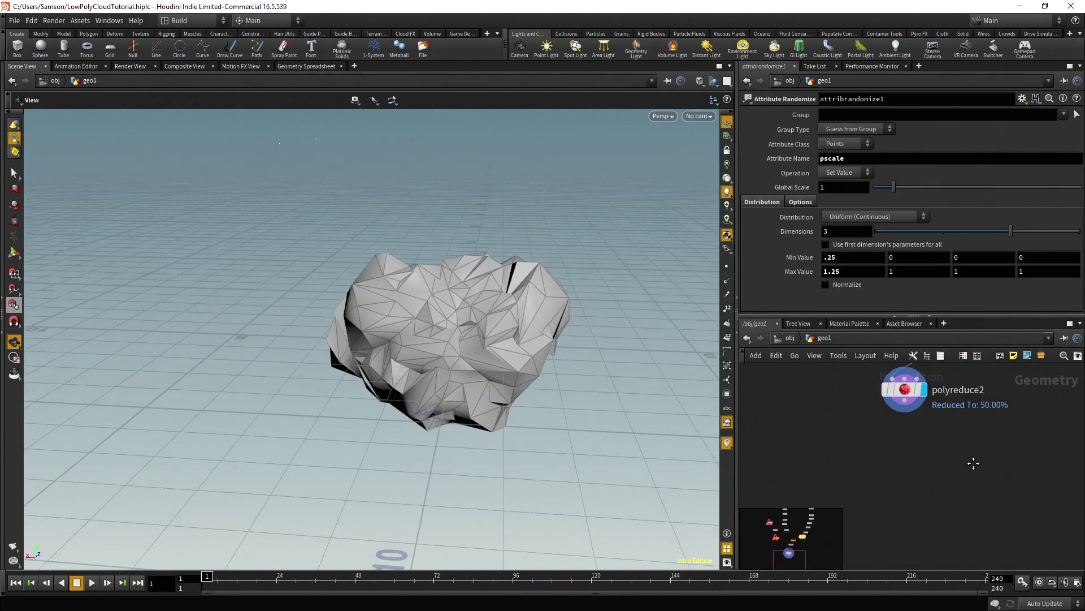
middle_drag(969, 460, 979, 494)
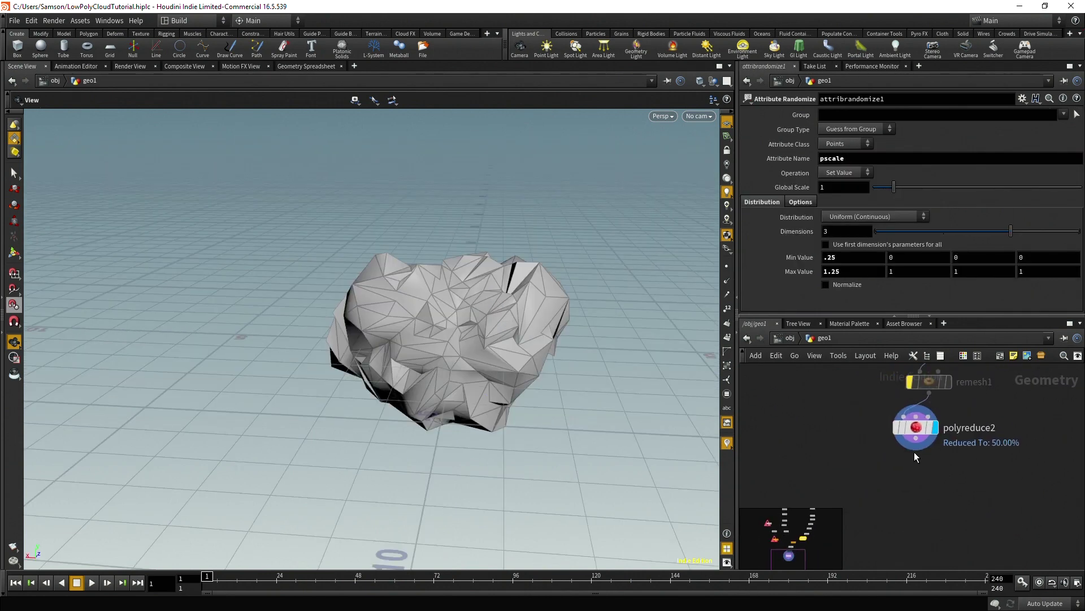
key(Tab)
text(nor)
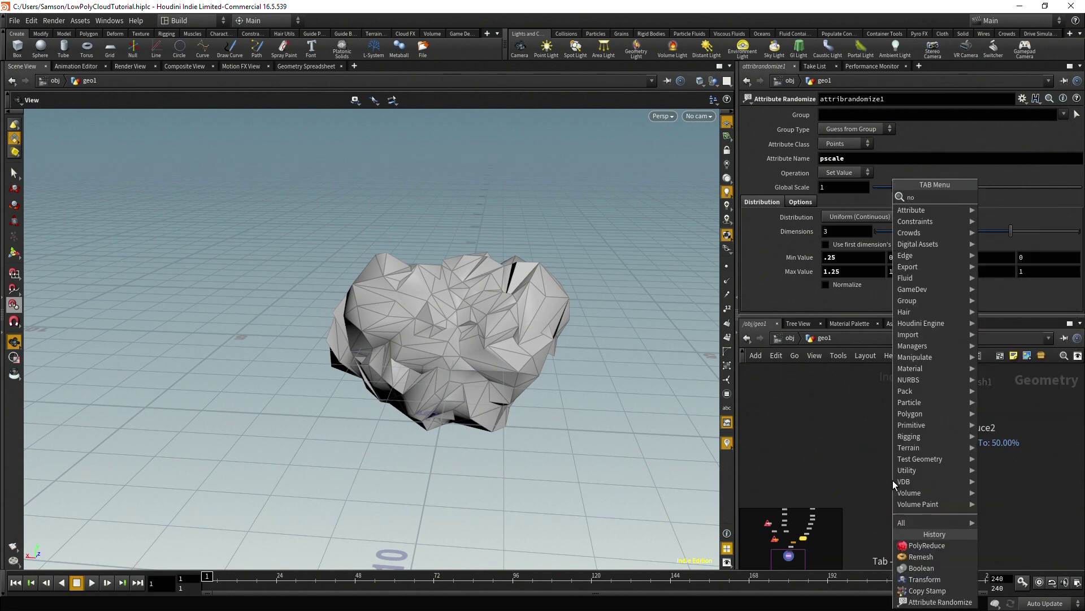
key(Return)
click(893, 480)
scroll(935, 500, up, 2)
scroll(936, 500, down, 1)
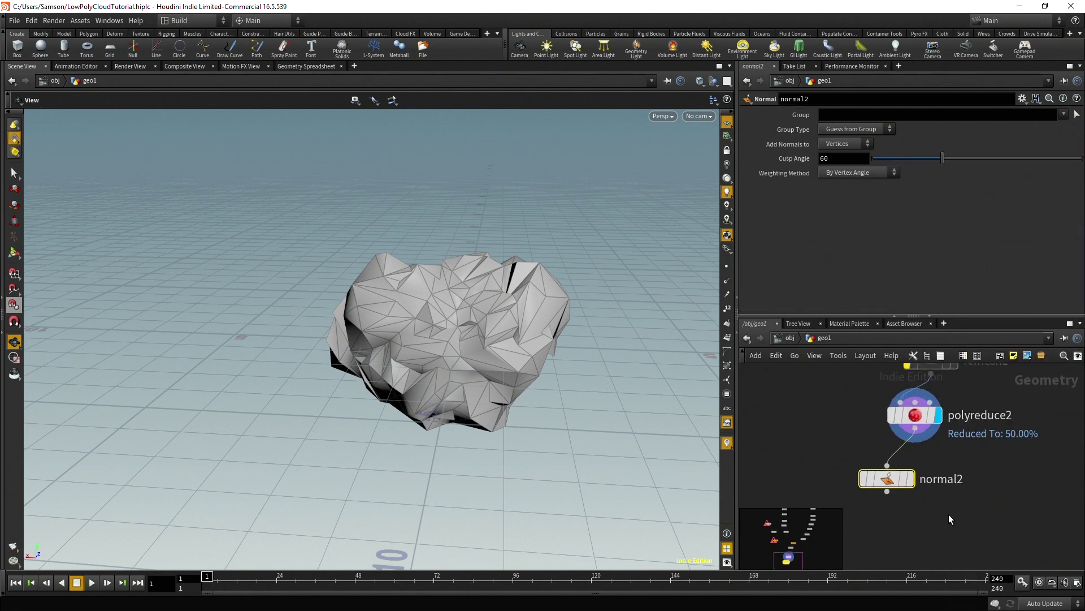
Bring the detached polybevel1 node down beside the polyreduce2 and normal2 nodes
middle_drag(948, 514, 1003, 511)
scroll(989, 481, down, 3)
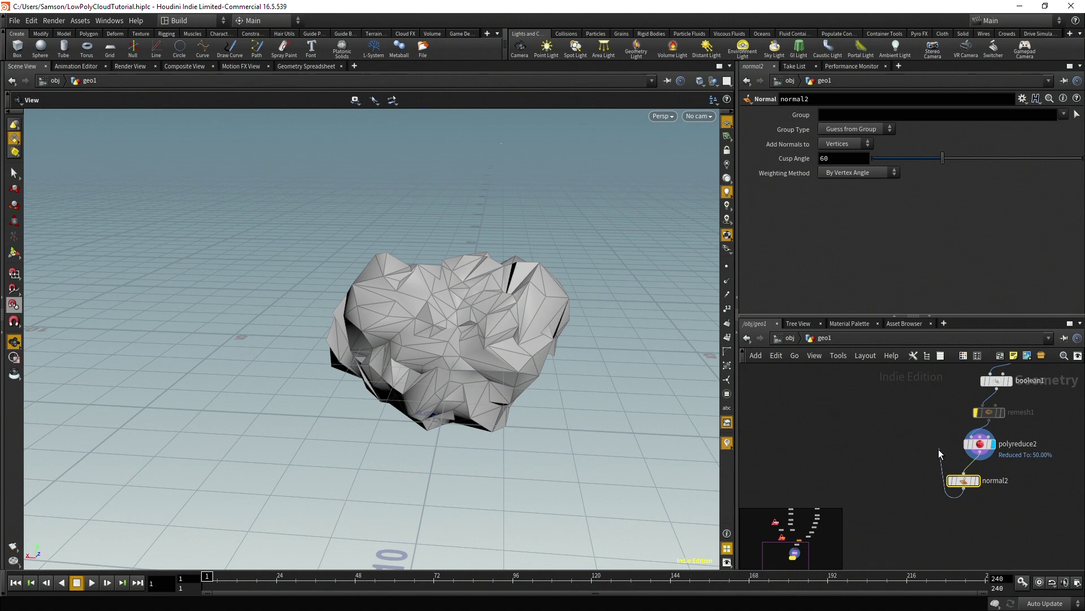
scroll(917, 508, down, 3)
mouse_move(891, 409)
middle_drag(891, 422, 894, 477)
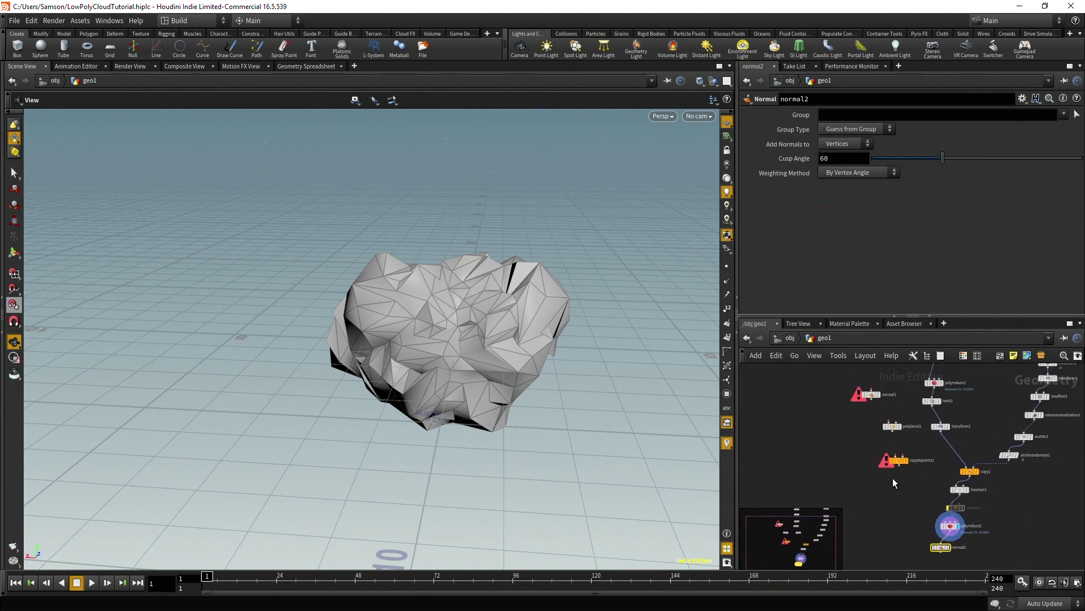
scroll(894, 463, up, 1)
click(895, 413)
scroll(889, 396, up, 1)
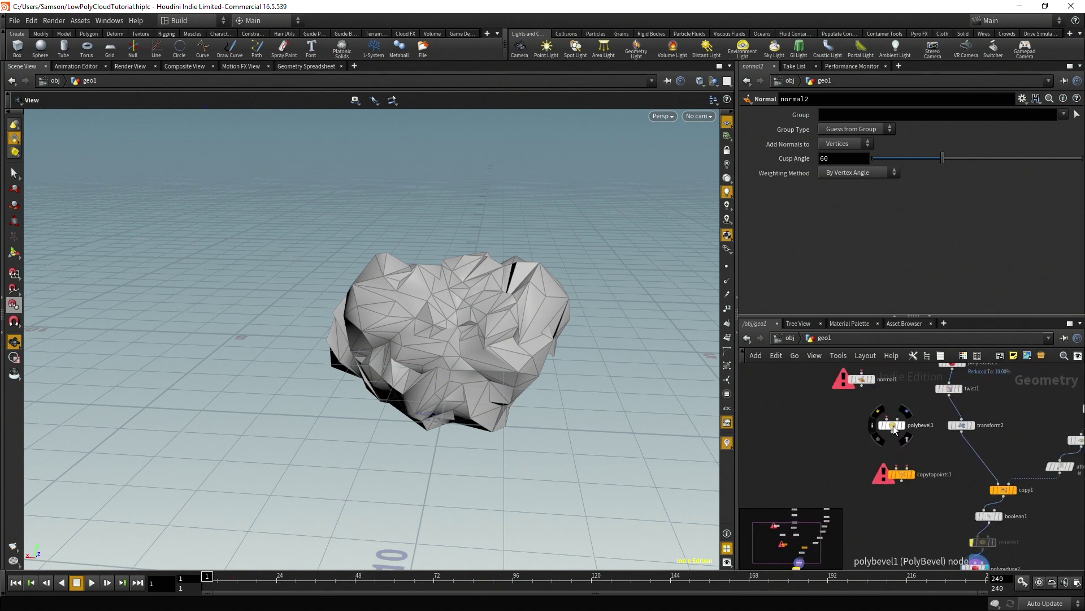
middle_drag(948, 513, 922, 363)
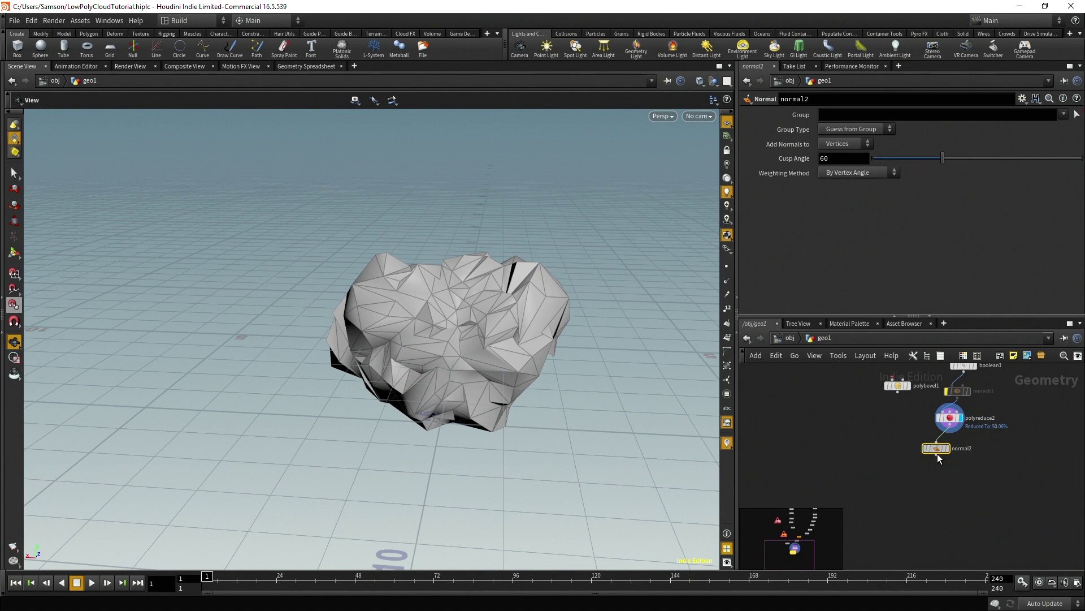
Insert polybevel1 into the wire between polyreduce2 and normal2, making room for it, and display the beveled mesh
drag(937, 449, 937, 505)
drag(899, 386, 943, 458)
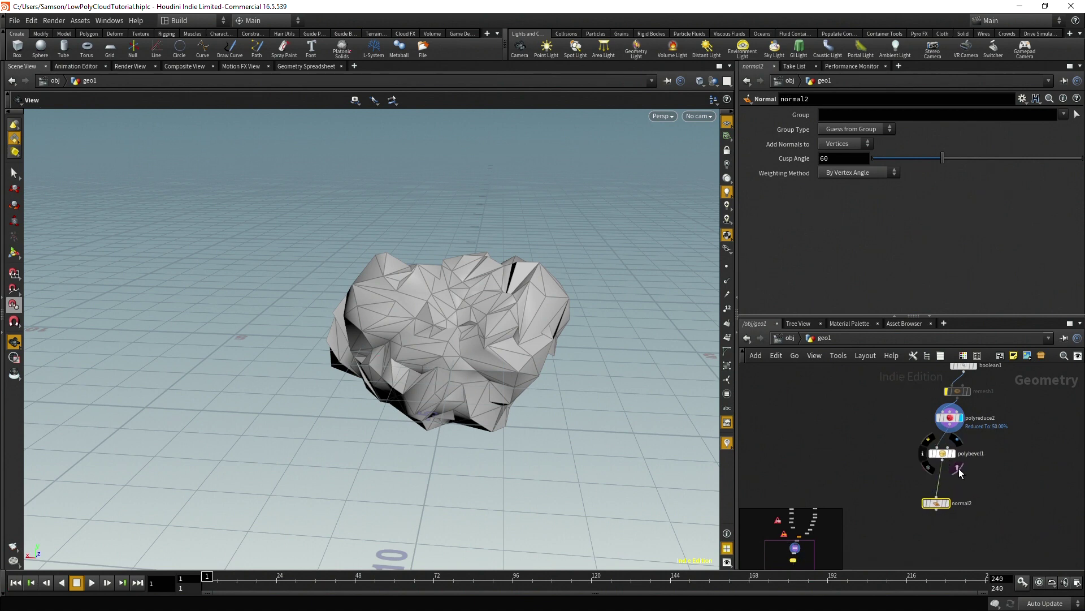
scroll(950, 452, up, 5)
scroll(537, 267, up, 10)
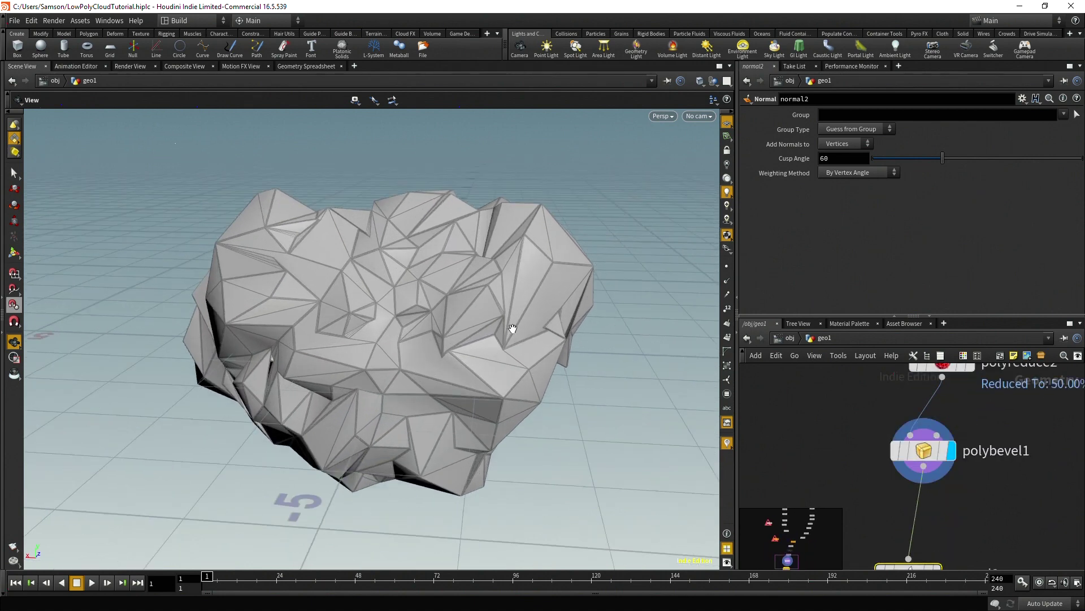
Display normal2's result and switch the viewport shading to Smooth Shaded
scroll(409, 249, down, 5)
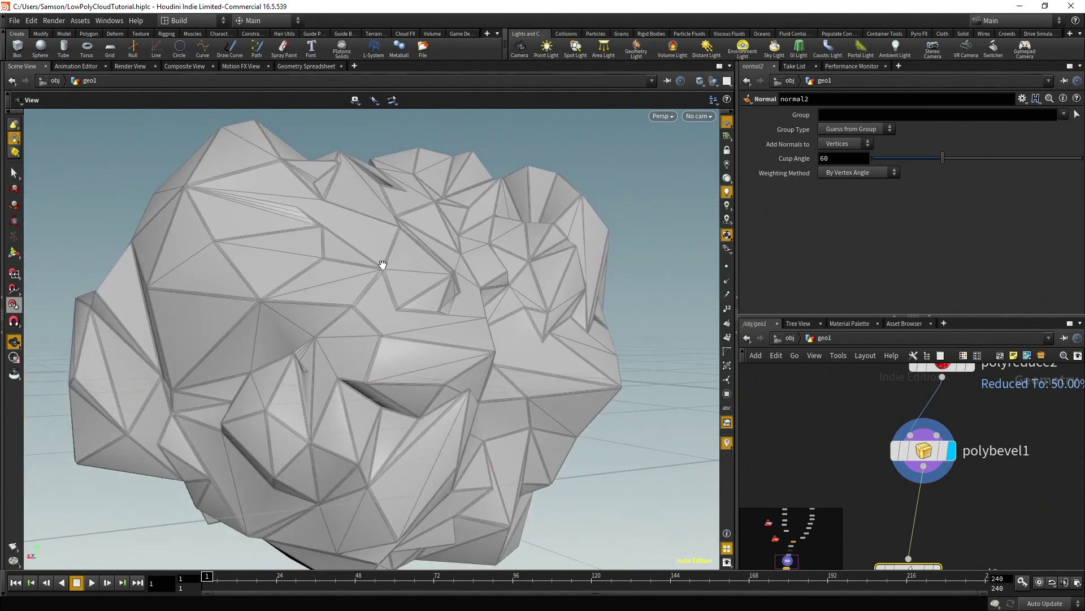
drag(334, 342, 296, 400)
middle_drag(614, 469, 579, 363)
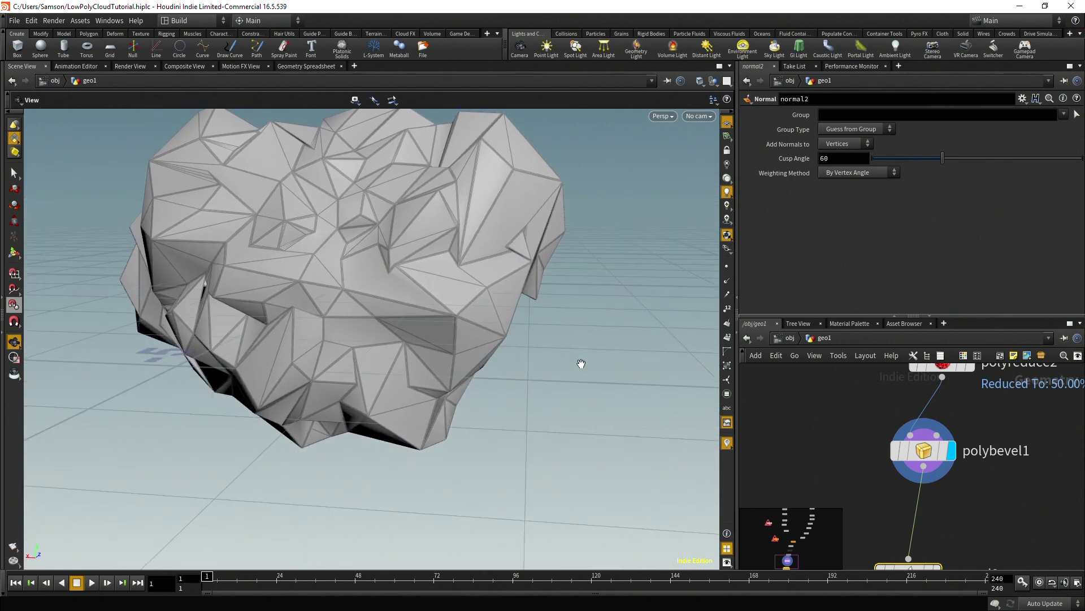
drag(580, 364, 477, 387)
middle_drag(1054, 501, 1028, 433)
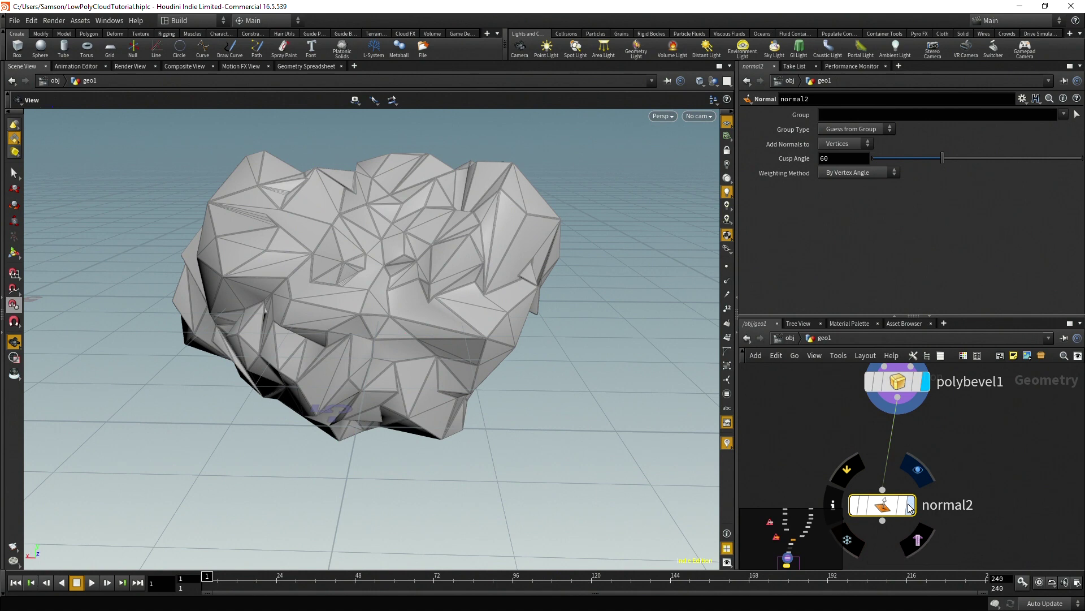
click(909, 504)
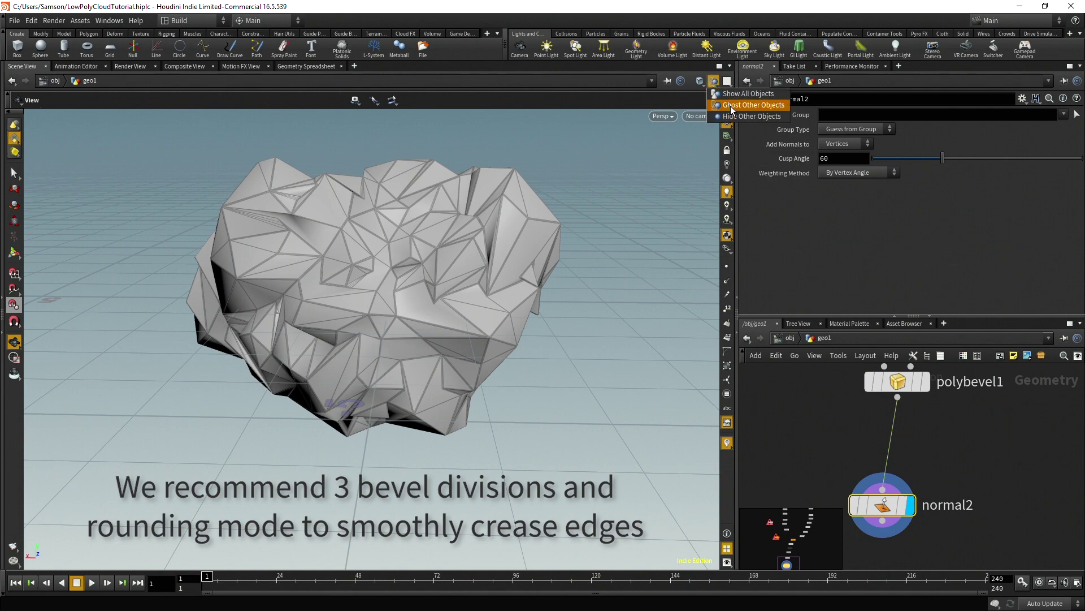
click(698, 82)
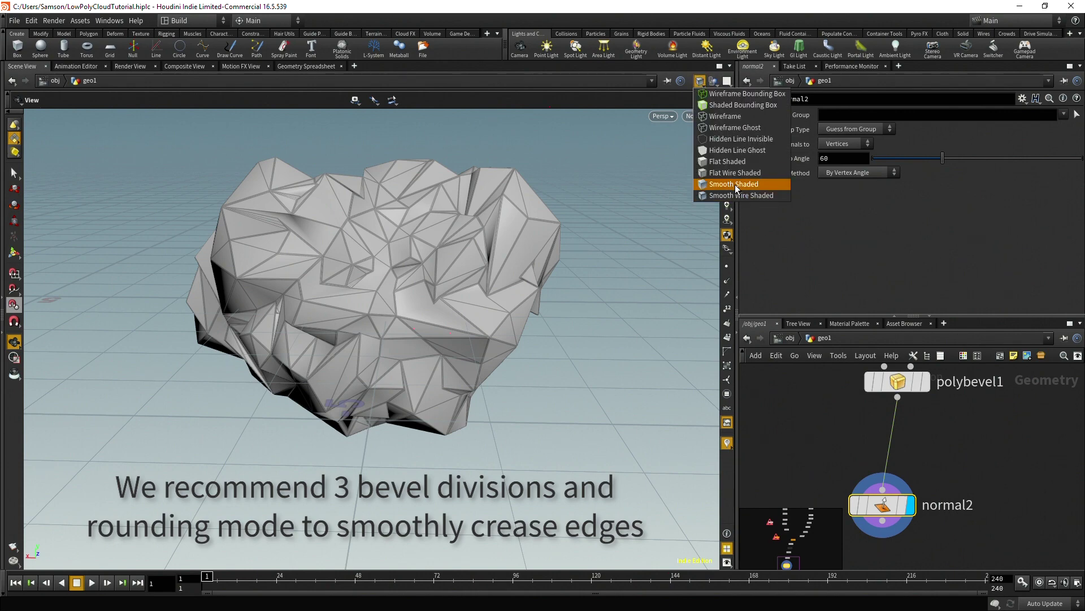
click(733, 184)
Set the Cusp Angle of normal2 to 0 so the cloud's facets shade with hard edges
mouse_move(656, 237)
mouse_down()
mouse_move(551, 314)
mouse_move(508, 299)
mouse_up()
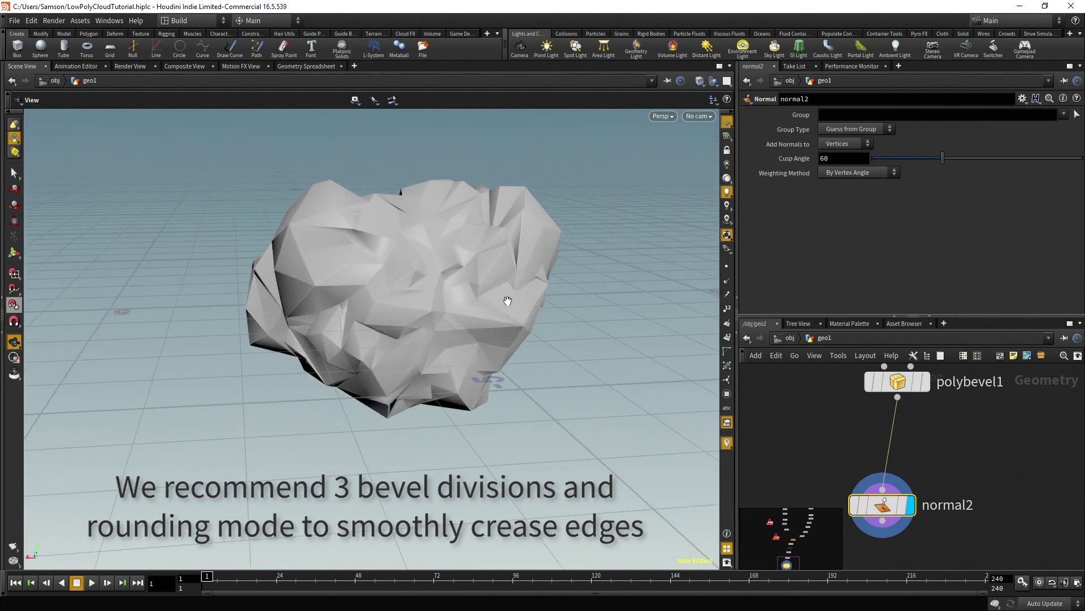
scroll(915, 406, up, 1)
click(896, 374)
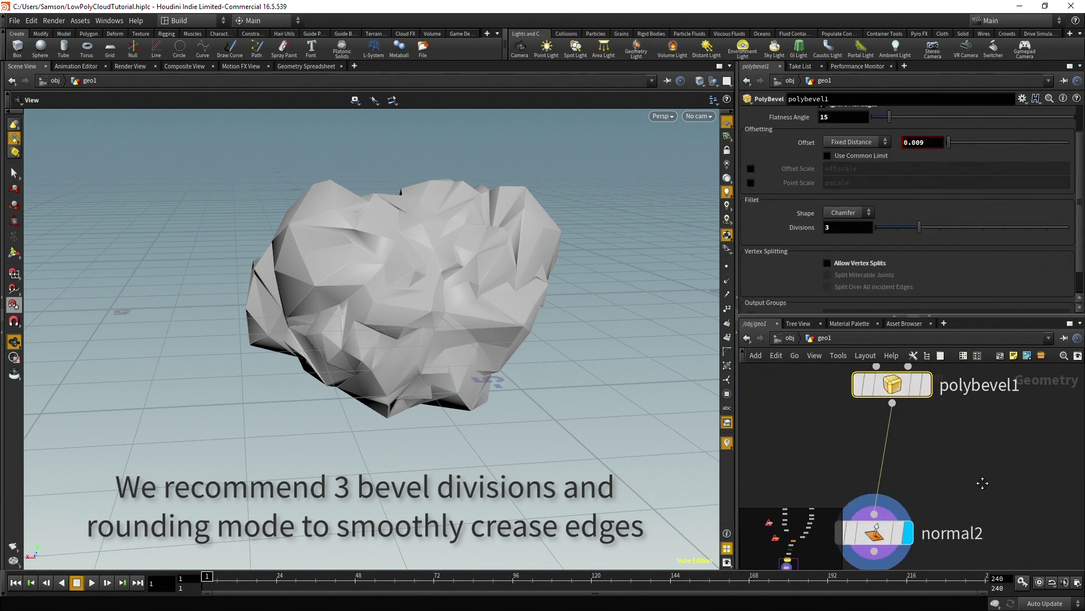
click(884, 526)
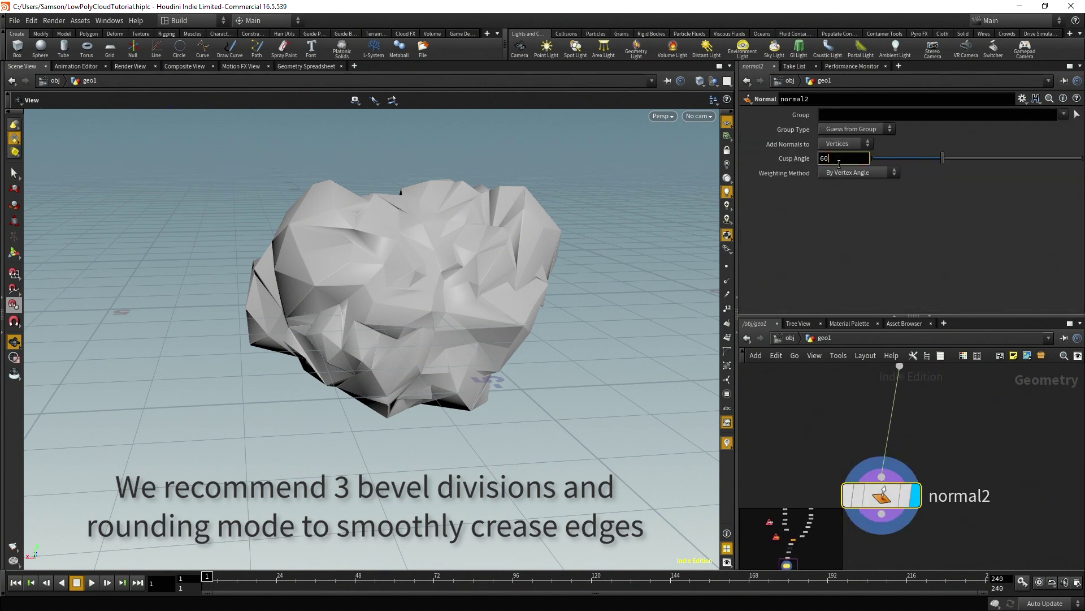
text(0)
key(Return)
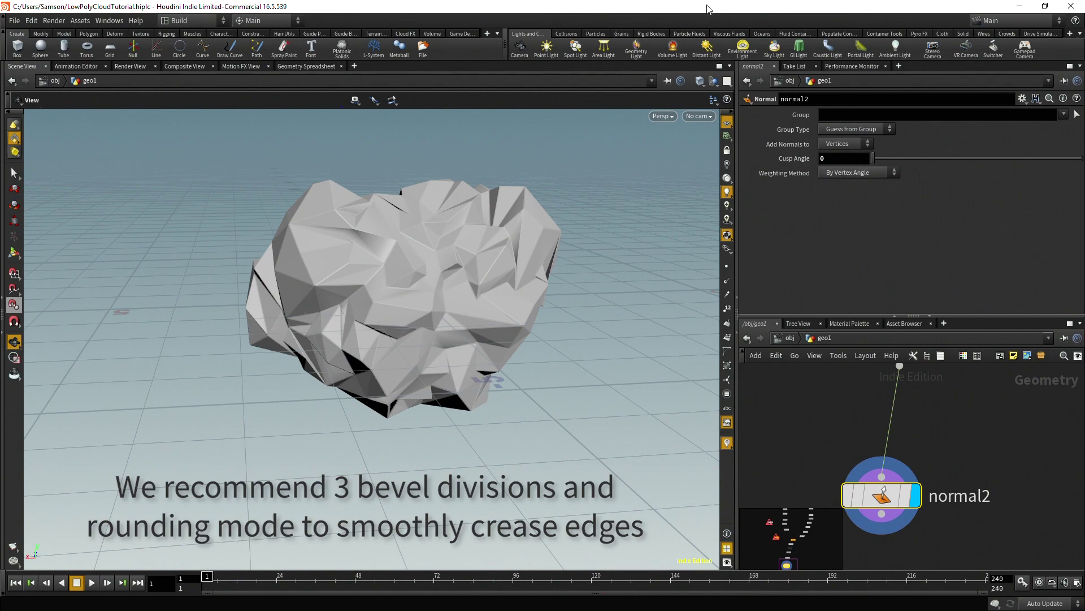
drag(593, 254, 646, 254)
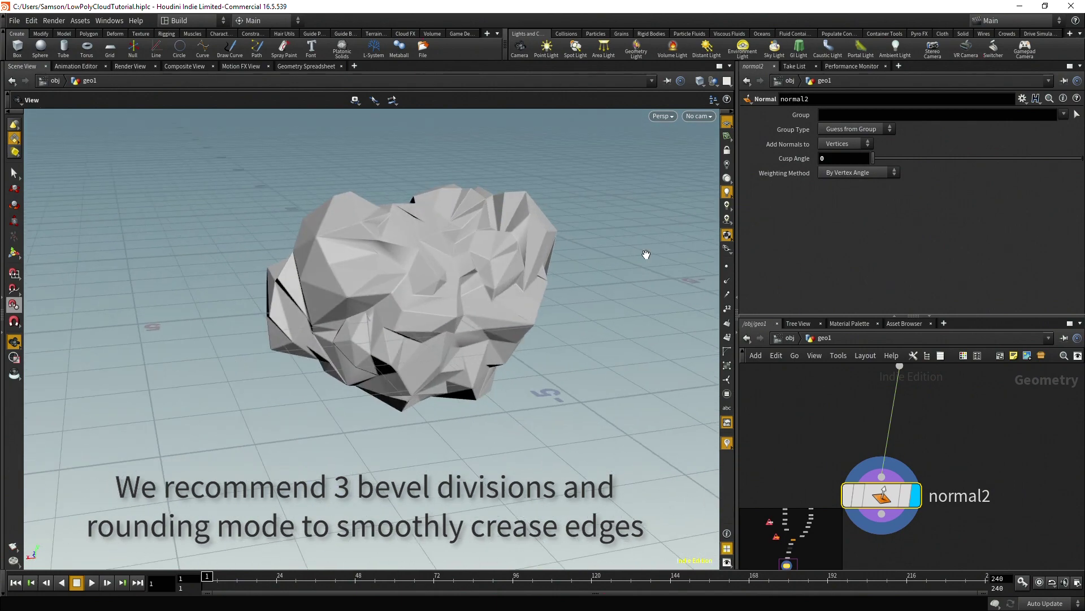
mouse_move(873, 158)
mouse_down()
mouse_move(917, 163)
mouse_move(874, 159)
mouse_up()
mouse_move(441, 293)
mouse_down()
mouse_move(475, 321)
mouse_move(440, 352)
mouse_move(497, 328)
mouse_up()
Set the first Min Value of attribrandomize1's pscale to .1 and its first Max Value to .5
middle_drag(952, 427, 940, 558)
scroll(947, 526, down, 3)
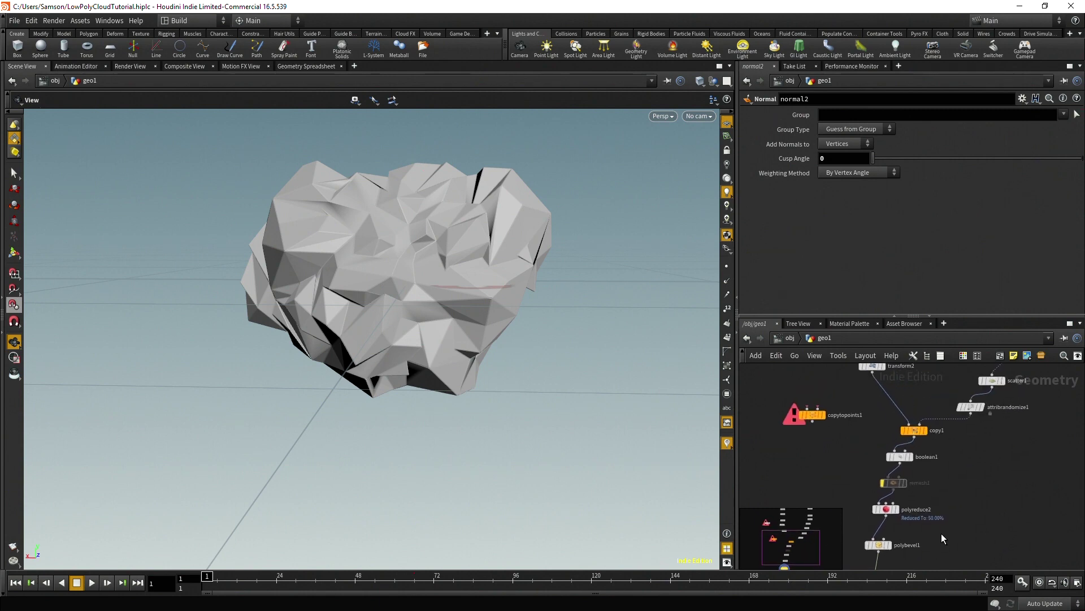
scroll(977, 423, up, 2)
middle_drag(977, 423, 958, 450)
scroll(961, 449, up, 1)
click(959, 422)
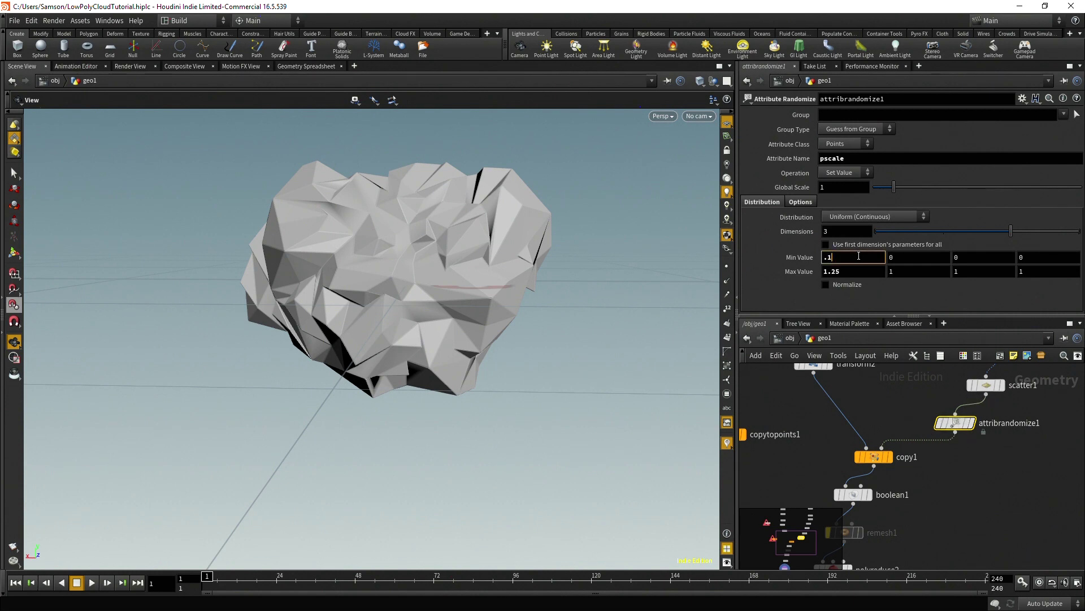
click(855, 270)
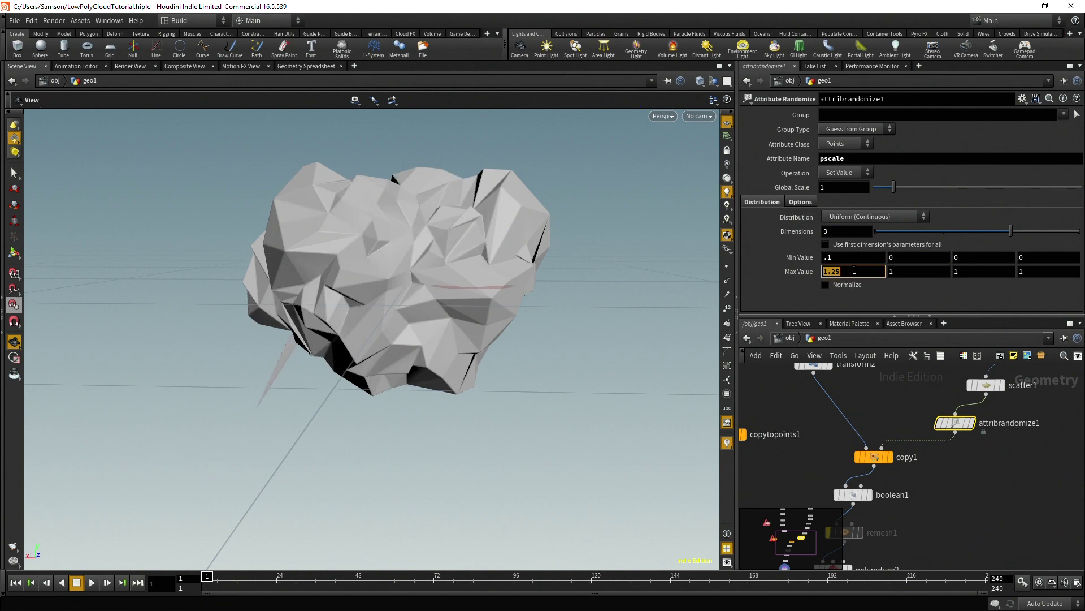
key(Return)
drag(413, 229, 452, 249)
scroll(494, 305, up, 6)
scroll(451, 249, down, 5)
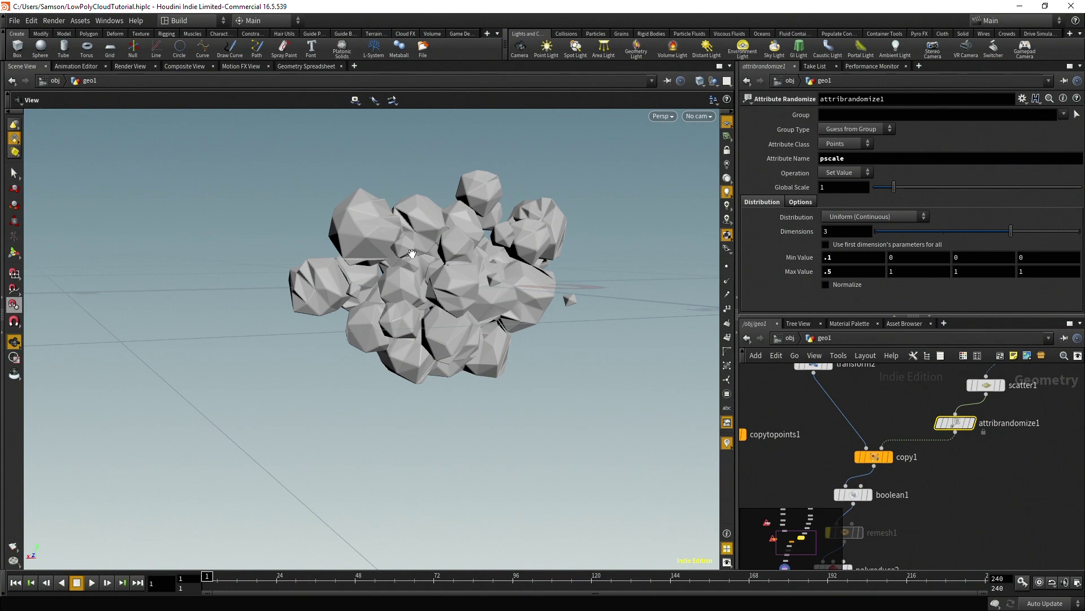
Examine the cloud mesh from several angles and open polyreduce2's parameters
drag(412, 253, 437, 272)
scroll(493, 321, up, 3)
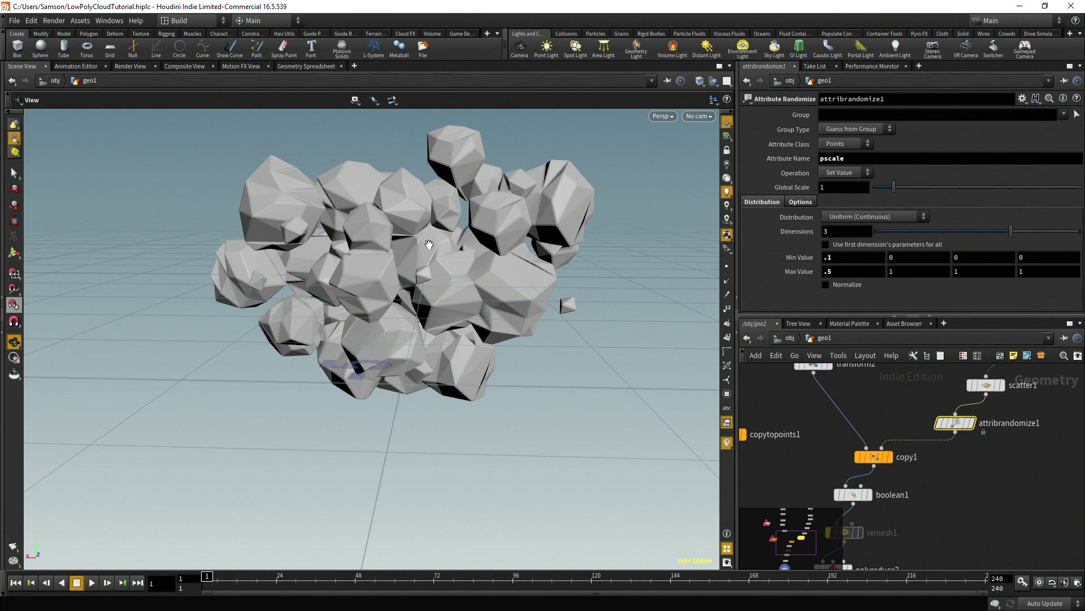
right_drag(429, 244, 445, 318)
middle_drag(975, 532, 1006, 434)
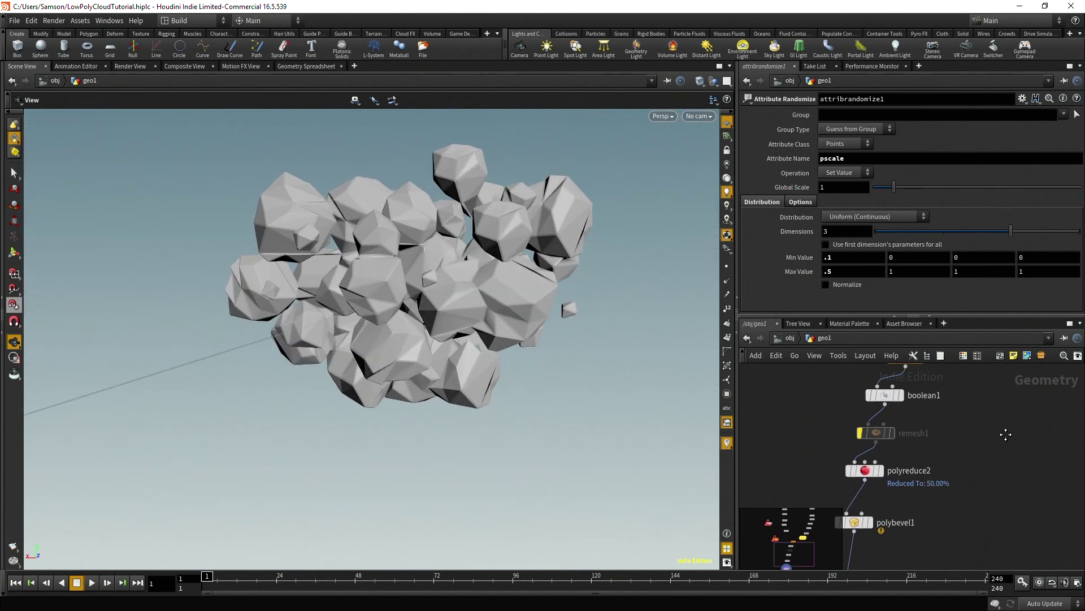
click(863, 470)
right_drag(429, 248, 452, 255)
drag(453, 255, 475, 286)
right_drag(475, 286, 471, 239)
drag(470, 238, 453, 286)
right_drag(452, 286, 446, 254)
Review copy1's stamp variables and the nodes feeding into it in the network
middle_drag(1011, 472, 962, 502)
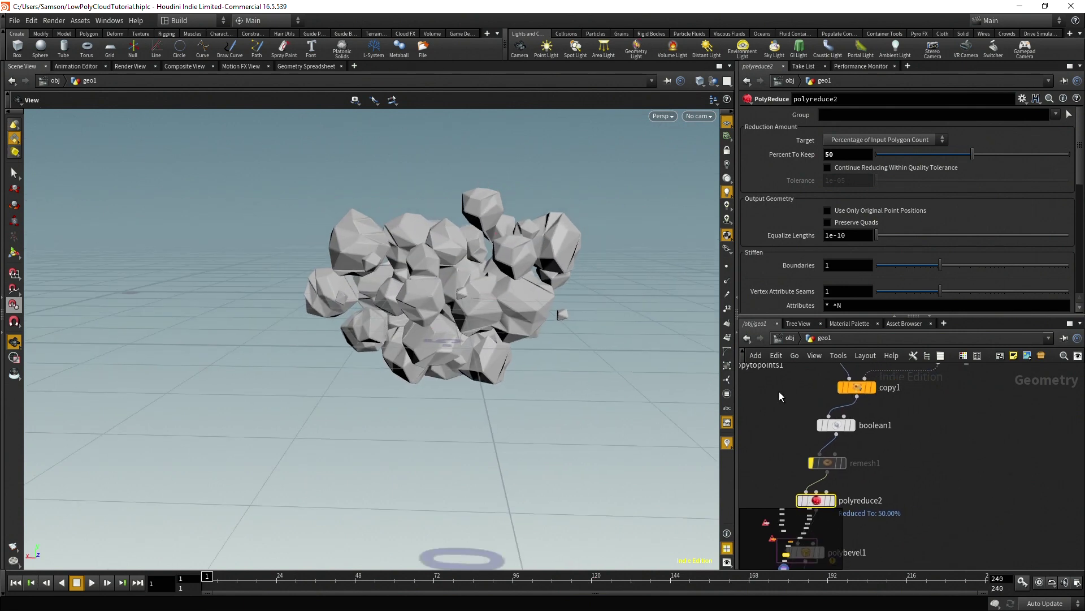
scroll(936, 398, down, 3)
middle_drag(917, 454, 962, 528)
scroll(928, 474, up, 4)
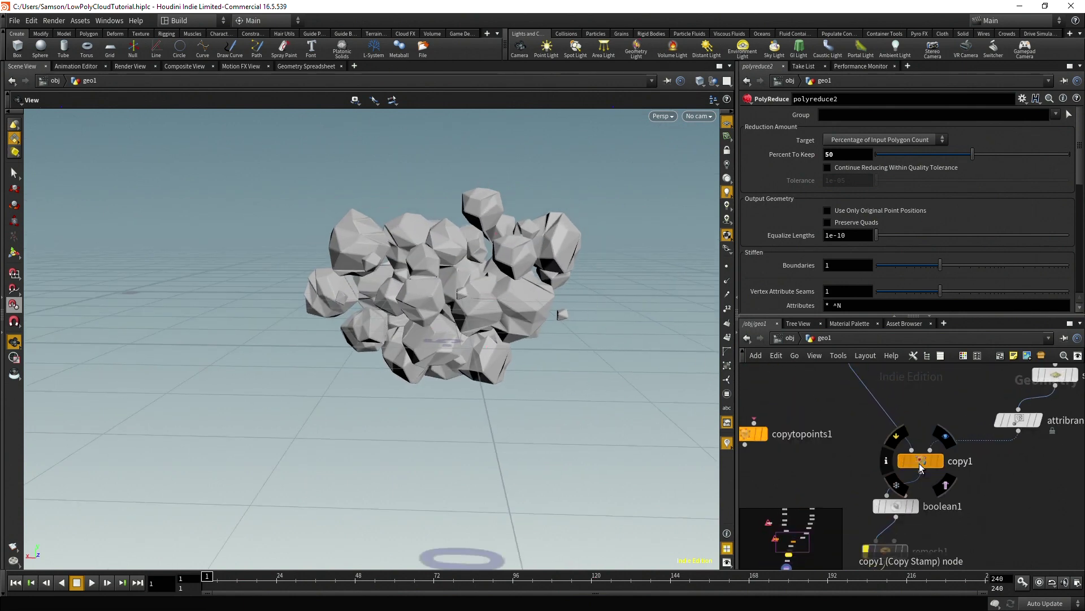
click(920, 464)
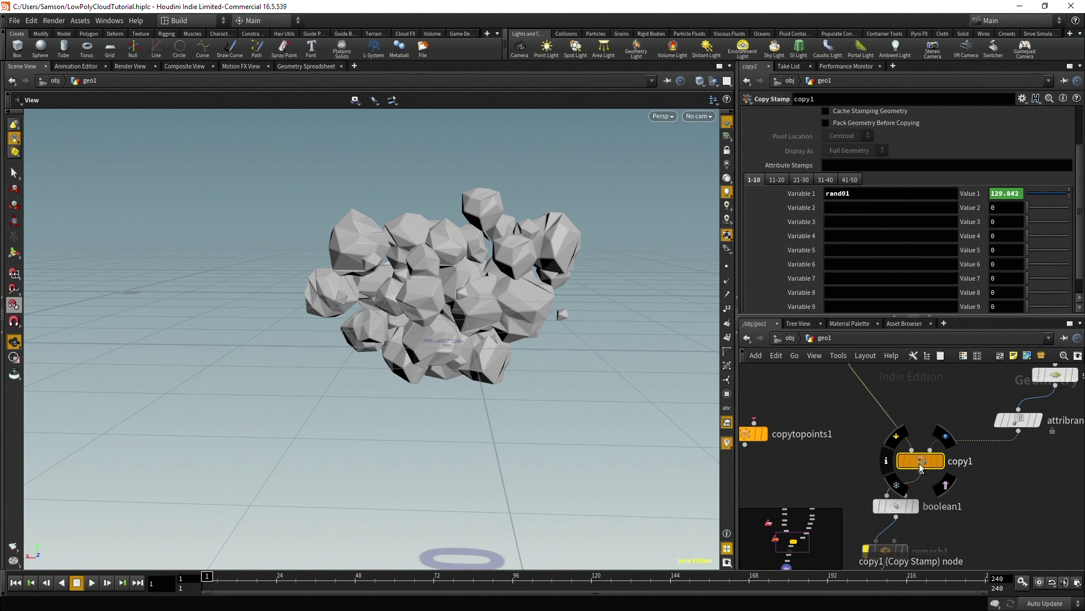
scroll(920, 464, down, 3)
scroll(916, 423, up, 3)
scroll(934, 463, down, 4)
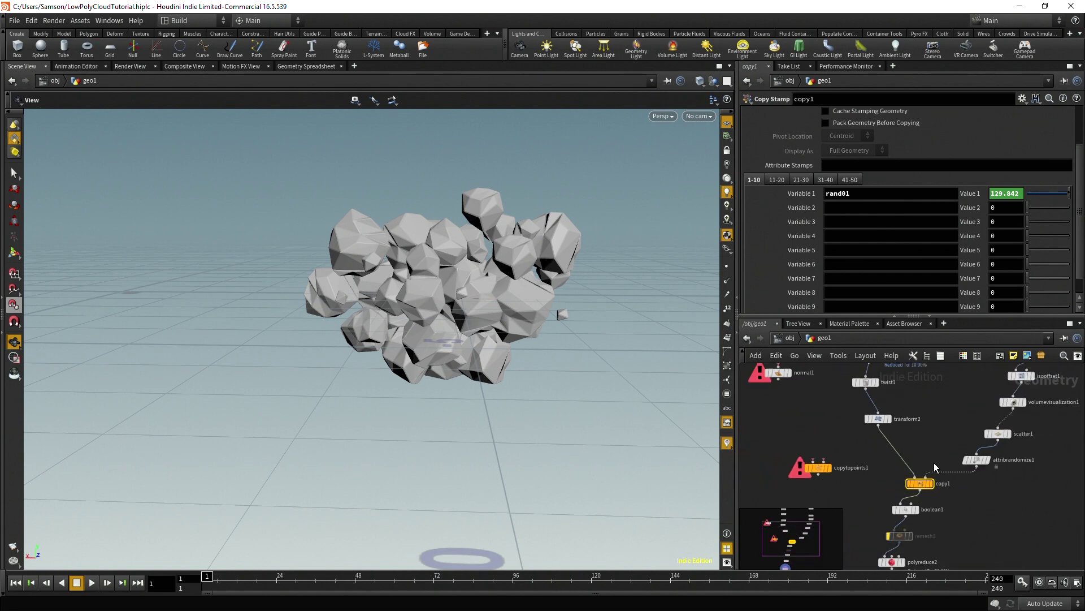
scroll(934, 460, up, 4)
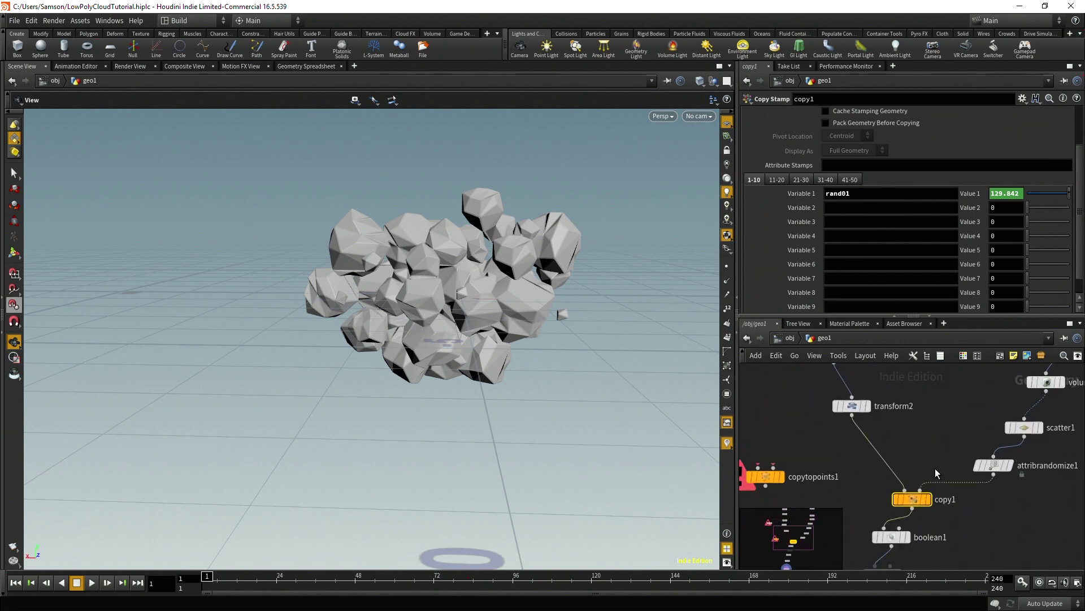
scroll(938, 486, down, 4)
scroll(924, 486, up, 3)
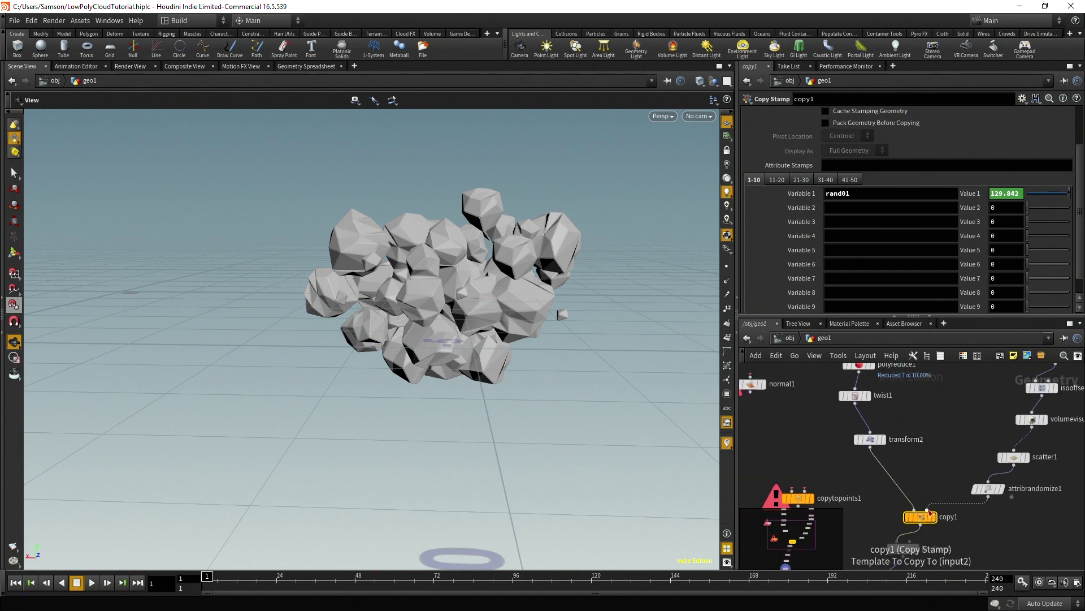
Copy transform2's Z rotation expression stamp("../copy1", "rand01", 1) into the X Offset of mountain1
click(874, 442)
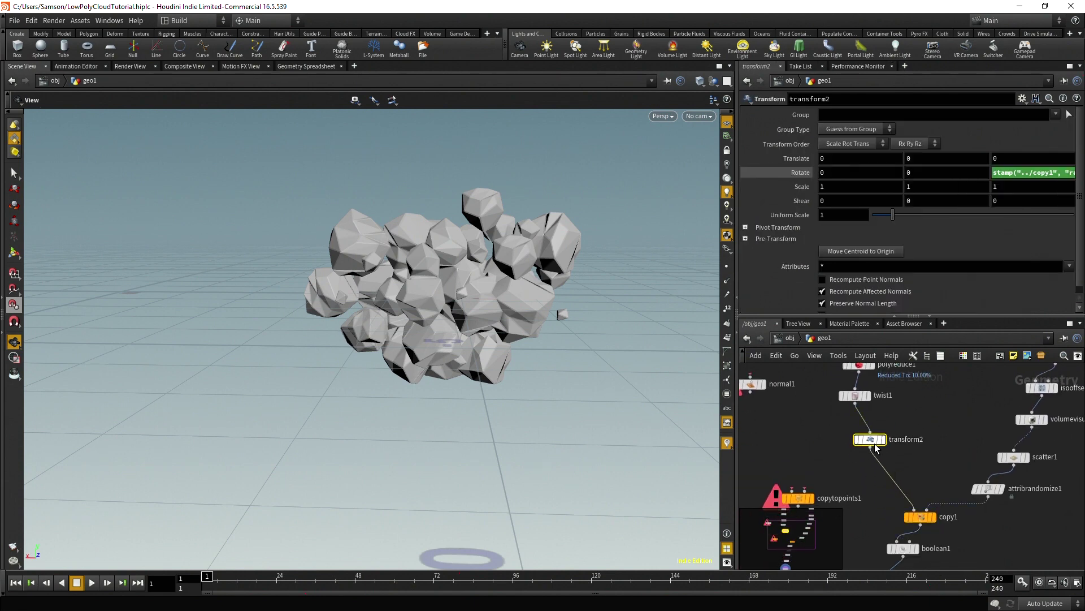
click(1034, 174)
key(ctrl+c)
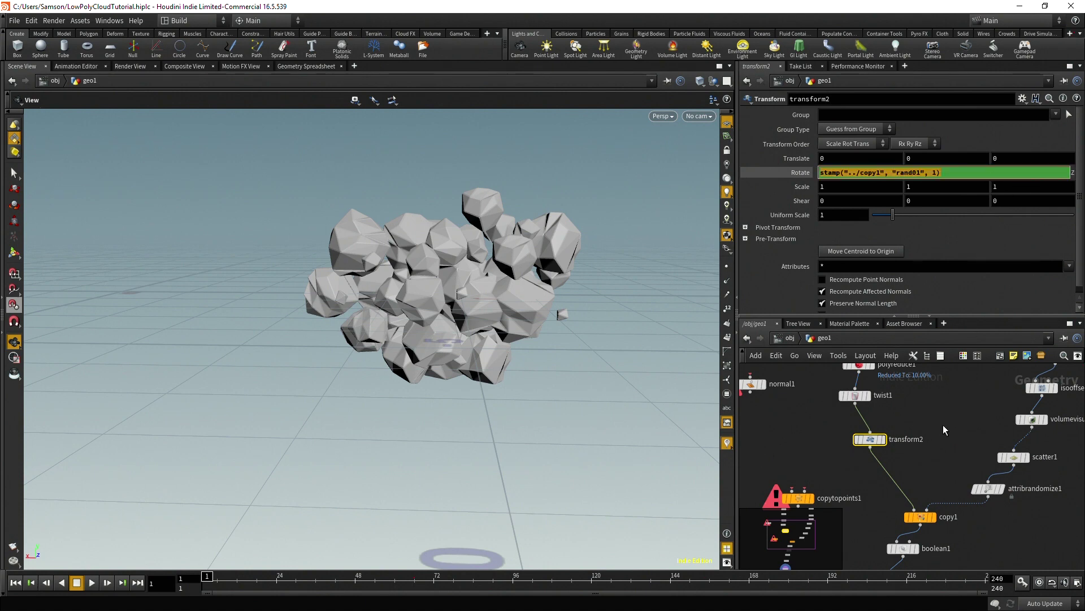
middle_drag(925, 405, 925, 480)
middle_drag(944, 443, 967, 484)
scroll(918, 477, up, 4)
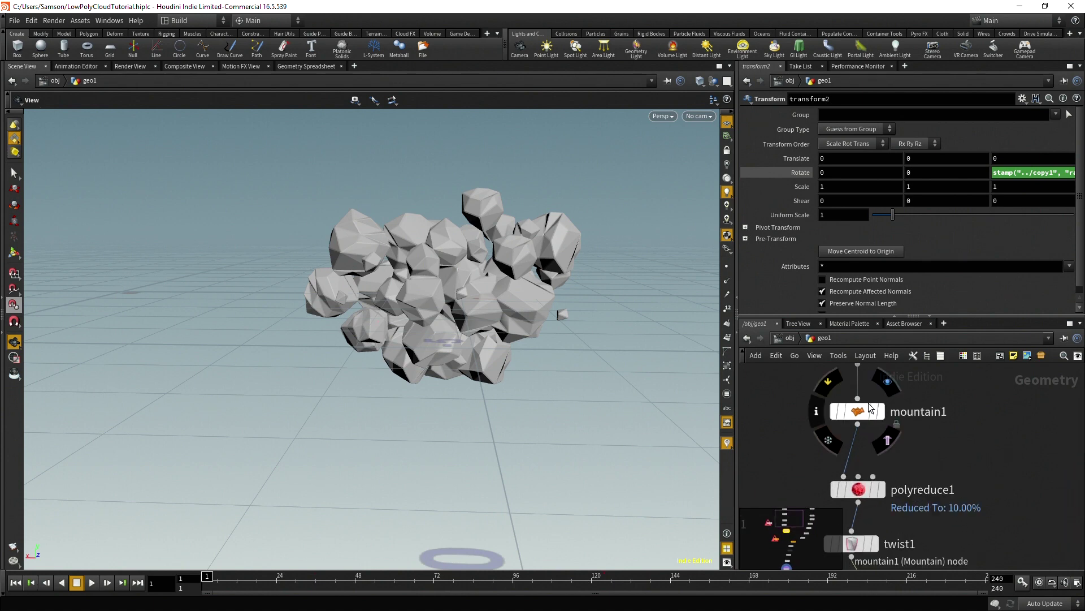
click(870, 408)
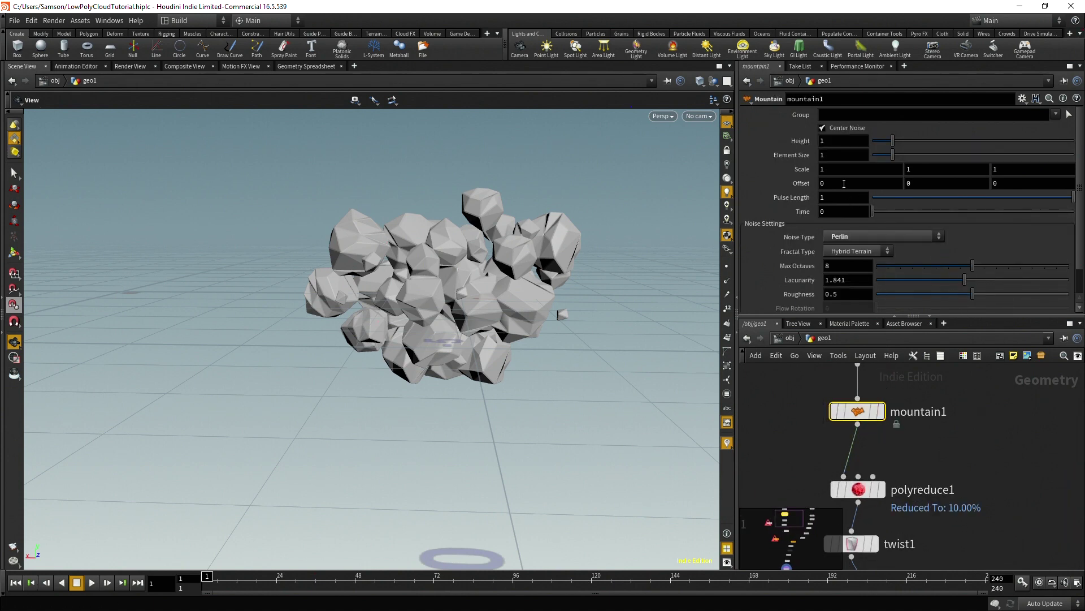
key(ctrl+v)
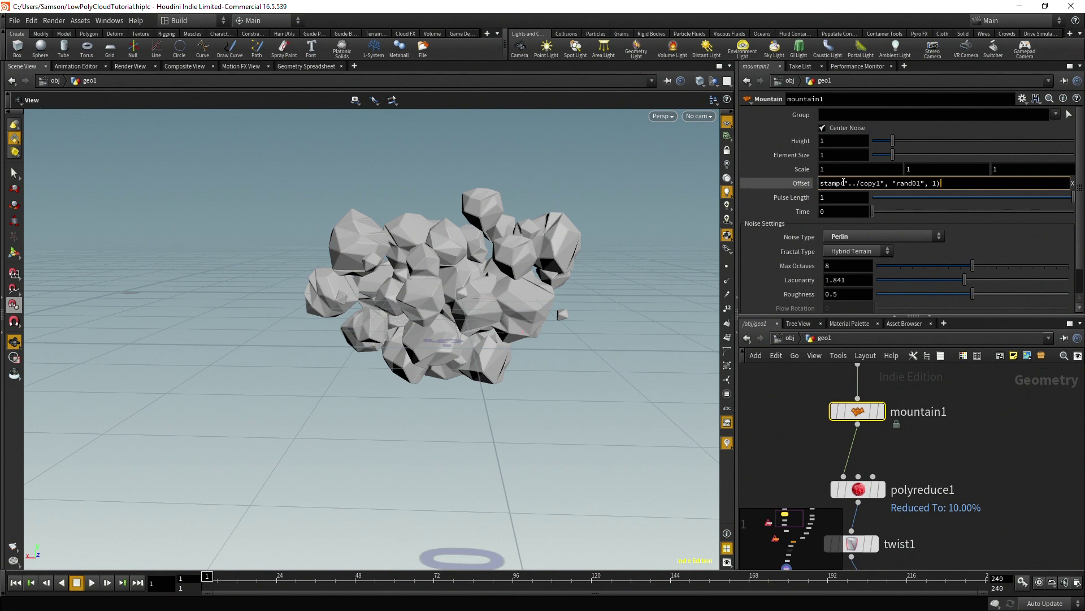
key(Return)
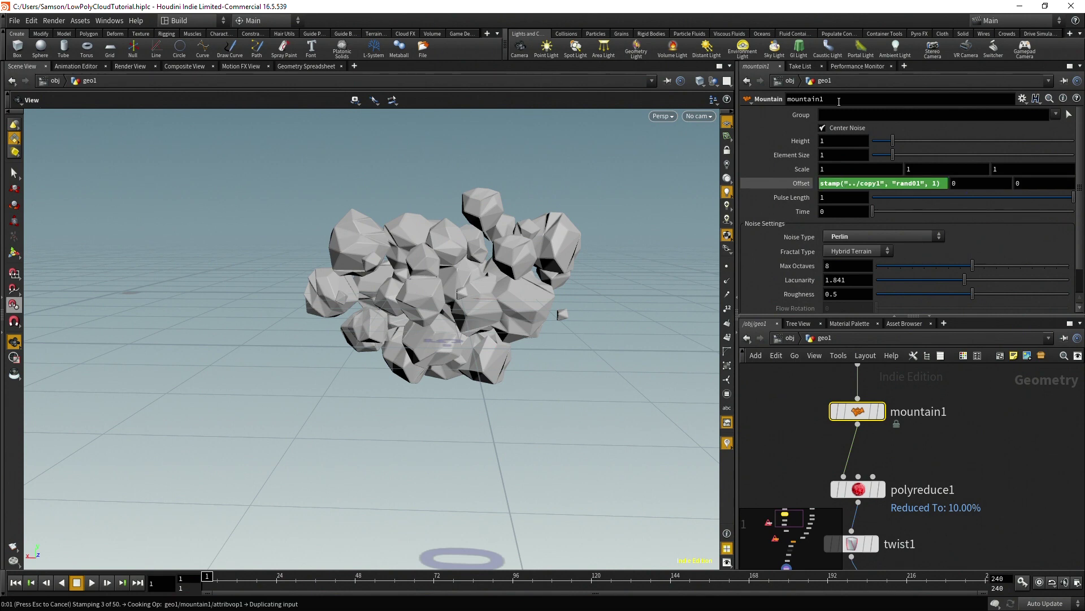
drag(524, 317, 509, 350)
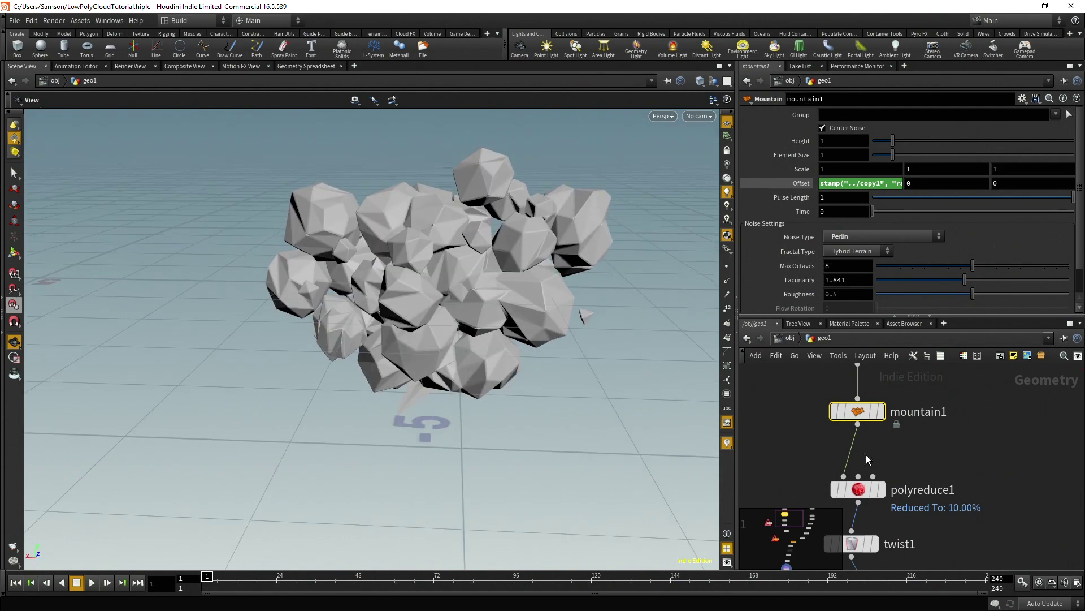
middle_drag(1025, 493, 1006, 475)
drag(487, 401, 498, 316)
Set polybevel1's fillet shape to Crease with 2 divisions
scroll(1040, 478, down, 3)
middle_drag(1040, 477, 1028, 401)
middle_drag(984, 542, 1014, 453)
scroll(989, 506, down, 2)
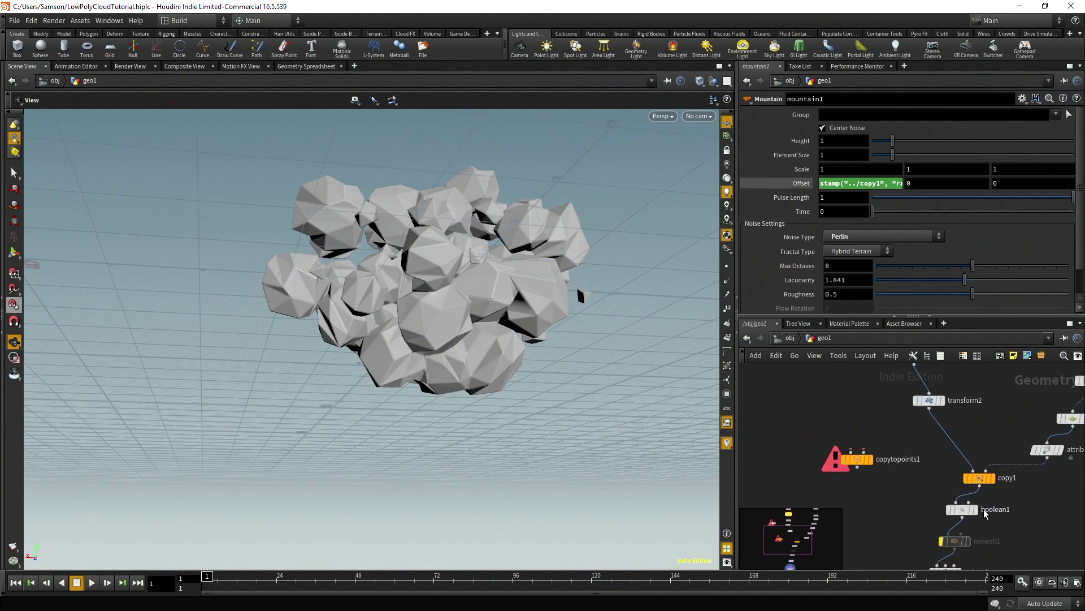
middle_drag(1002, 533, 1018, 451)
click(960, 533)
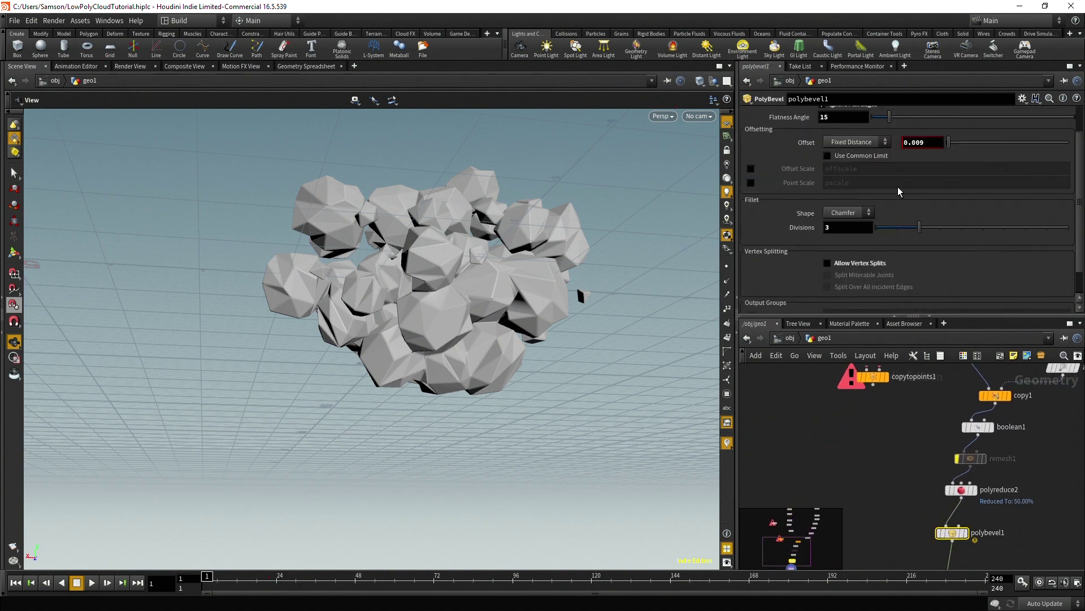
scroll(923, 188, down, 2)
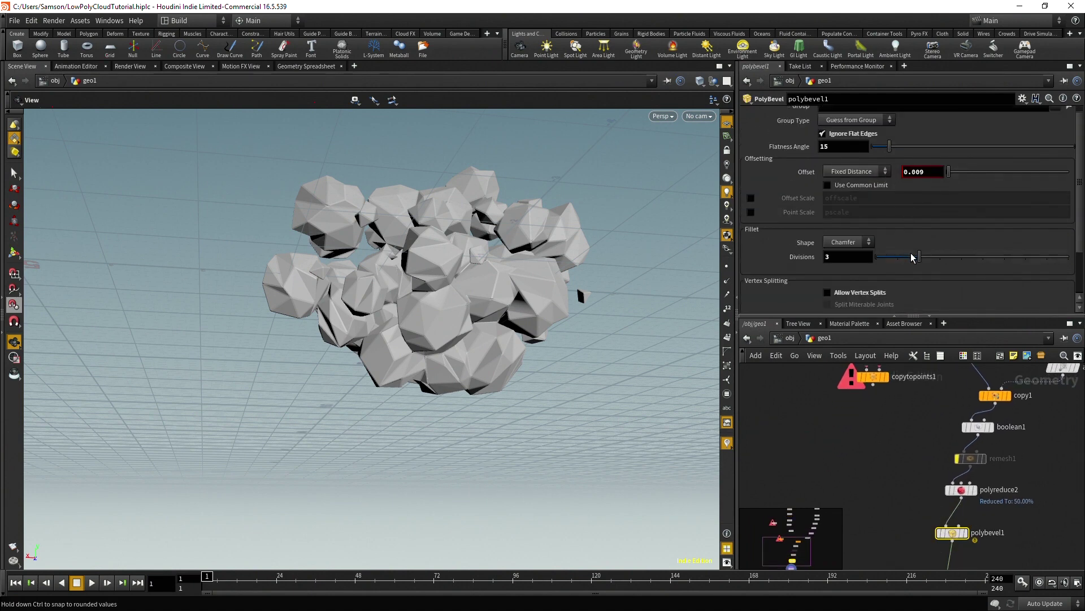
click(856, 243)
click(838, 276)
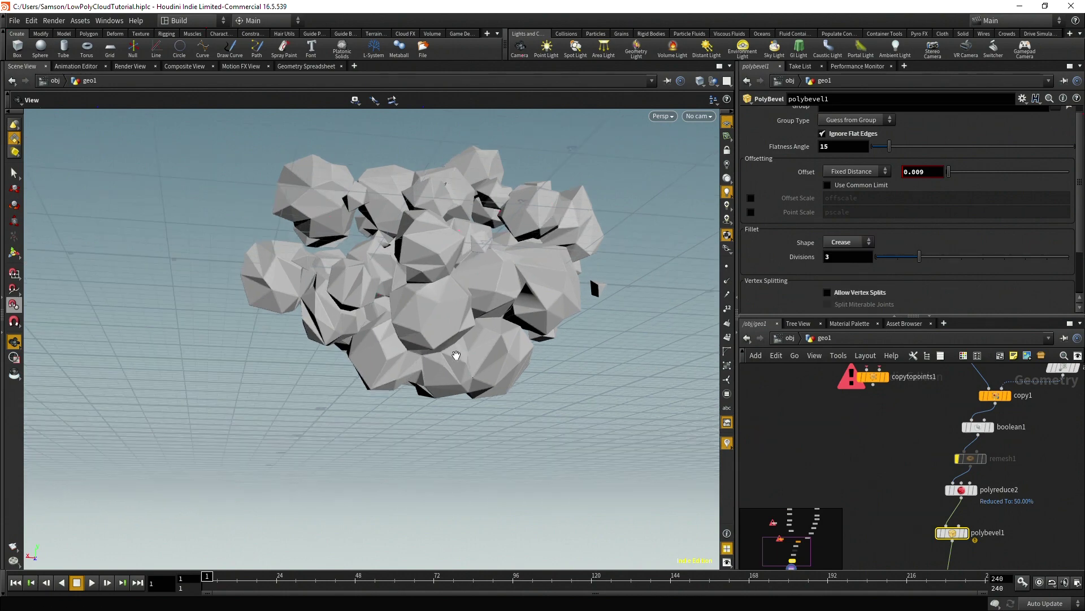
drag(919, 257, 897, 258)
middle_drag(1040, 482, 1010, 486)
scroll(1006, 484, up, 1)
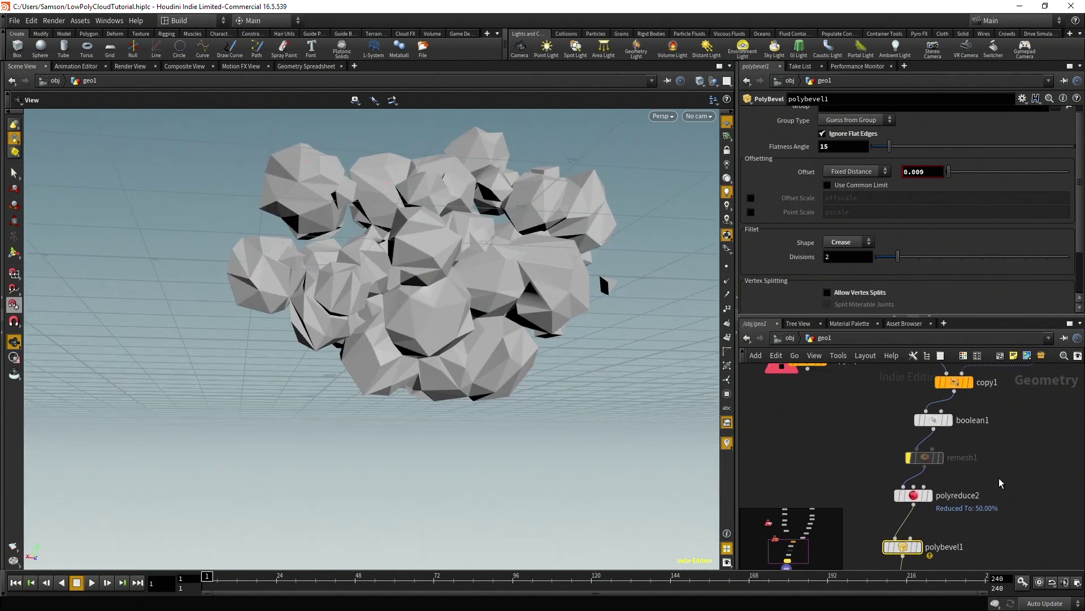
drag(586, 404, 478, 342)
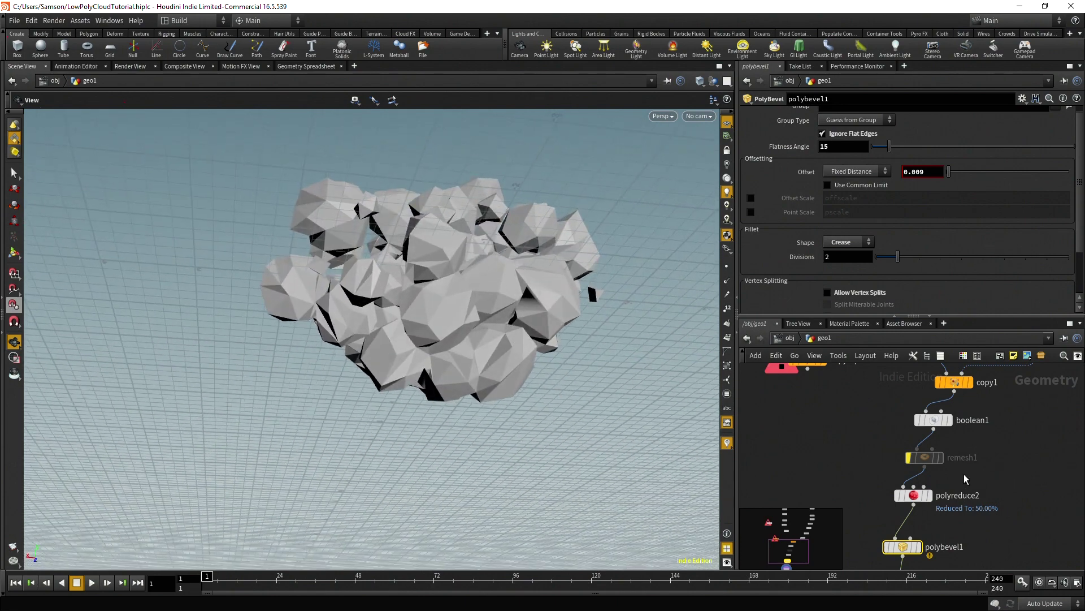
Add a Fuse node and insert it into the wire between remesh1 and polyreduce2
middle_drag(991, 488, 1006, 463)
key(Tab)
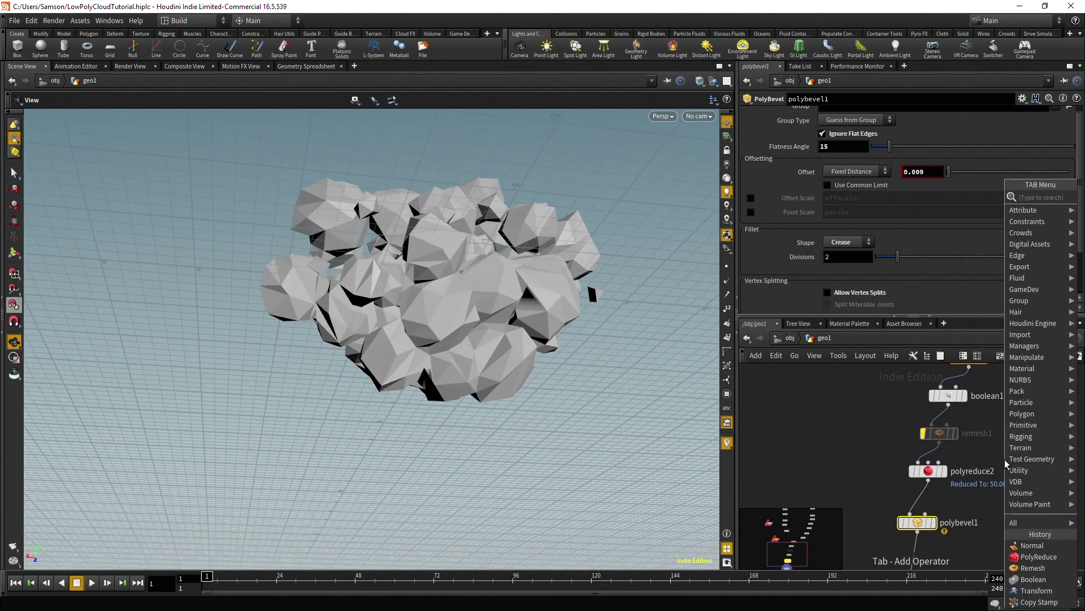
text(mus)
key(BackSpace)
key(BackSpace)
key(BackSpace)
text(fu)
key(Return)
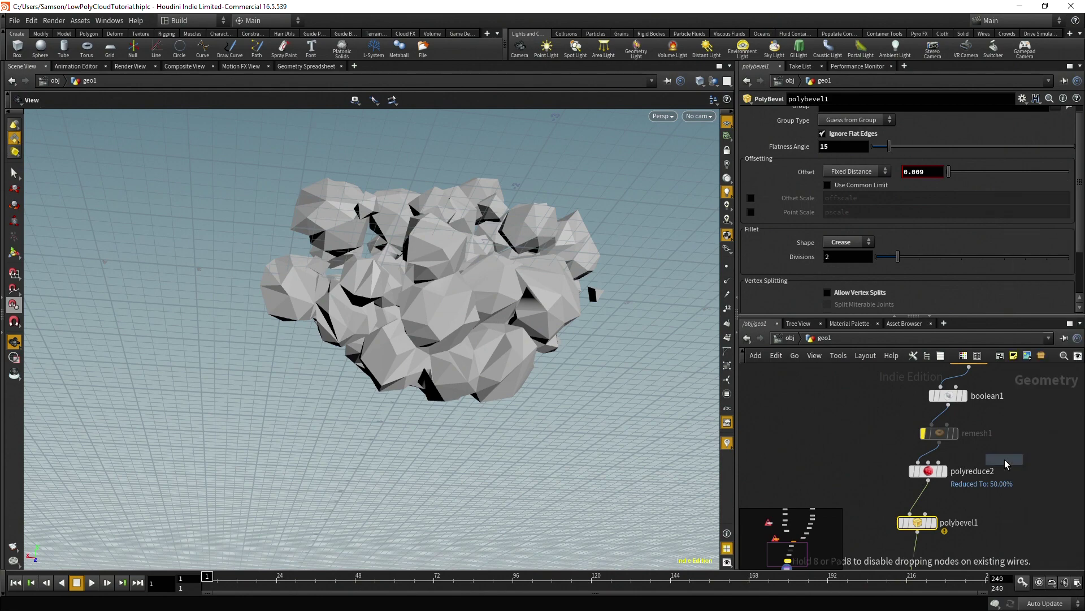
scroll(1017, 461, up, 3)
click(1013, 460)
drag(1007, 462, 877, 436)
drag(557, 409, 473, 469)
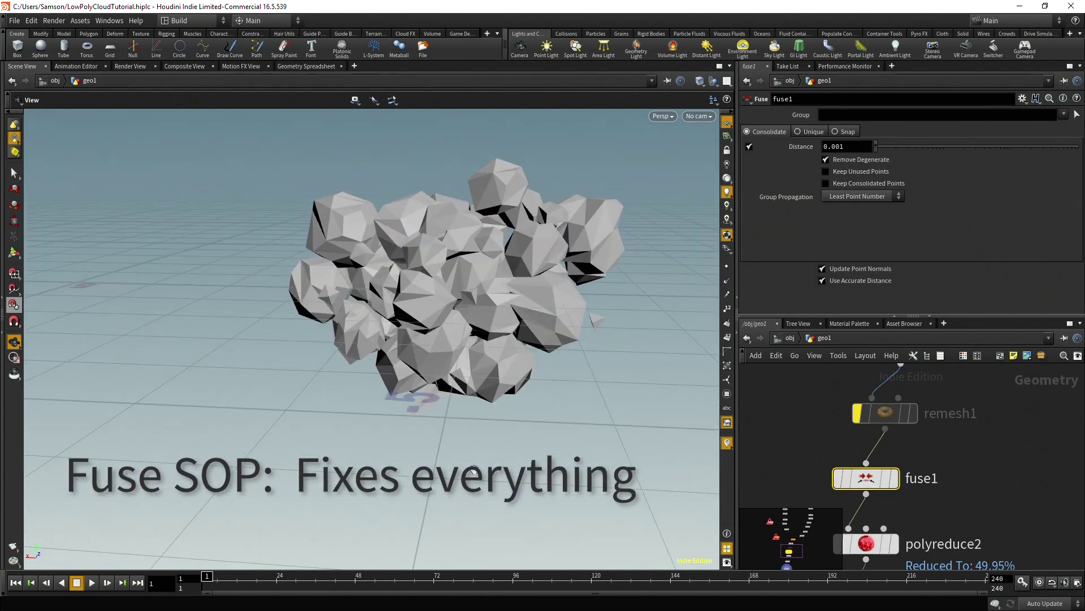
Add a second Fuse node and insert it into the wire between polyreduce2 and polybevel1
scroll(994, 385, down, 3)
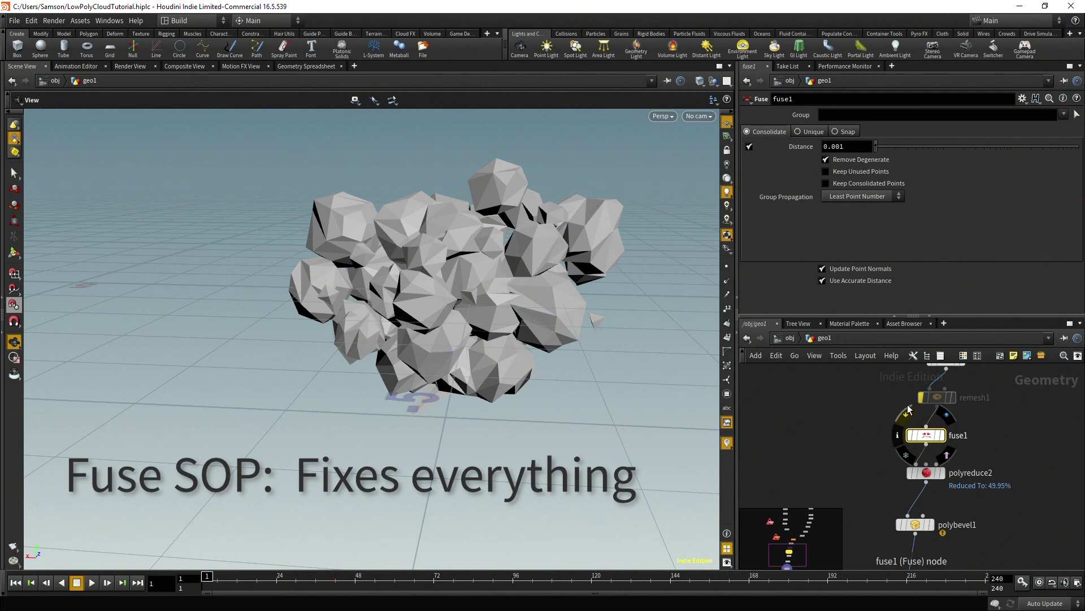
key(Tab)
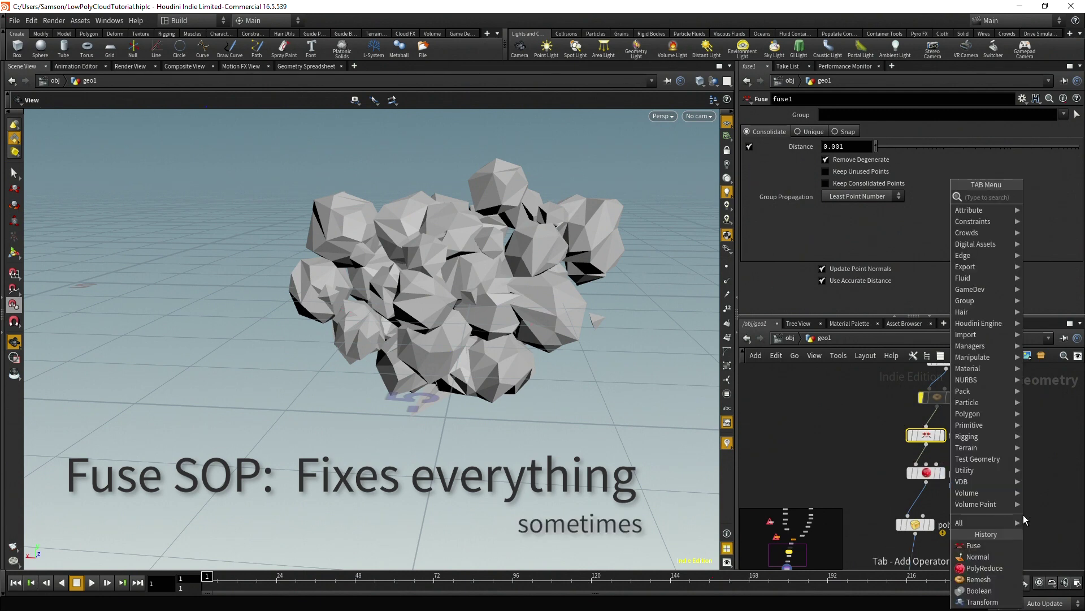
text(fac)
key(Return)
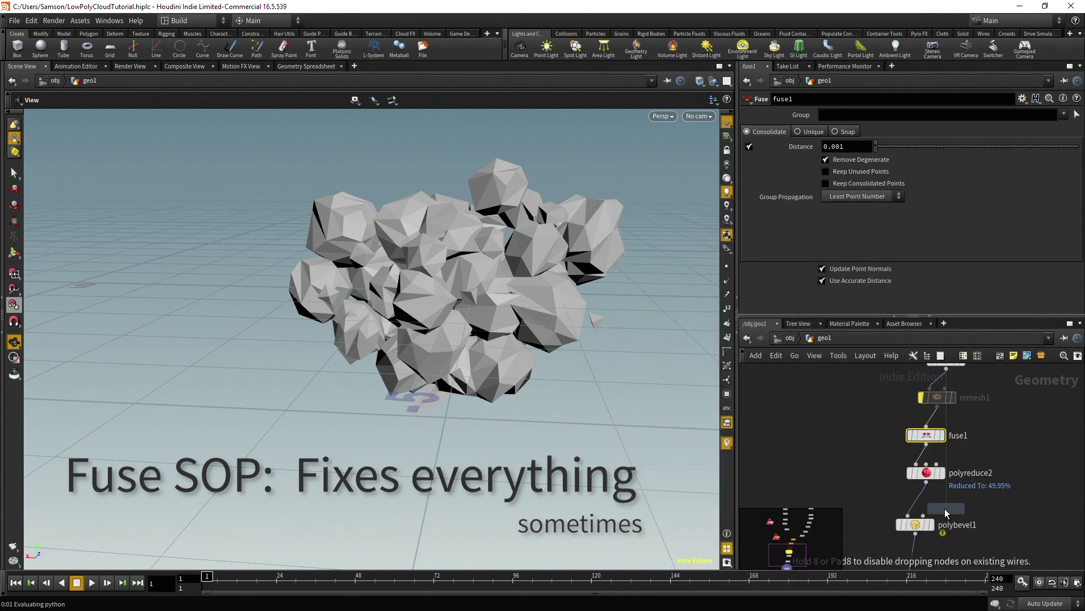
click(944, 508)
scroll(1003, 532, up, 3)
drag(895, 541, 927, 517)
drag(565, 294, 527, 360)
scroll(1026, 540, down, 8)
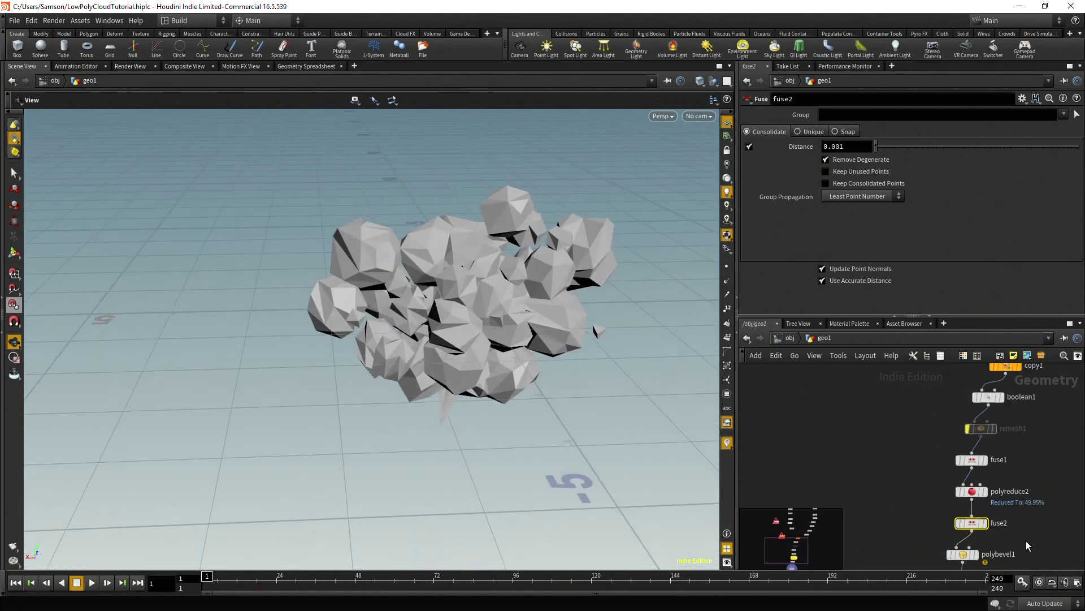
Turn on Allow Vertex Splits in polybevel1's vertex splitting settings
scroll(882, 487, up, 5)
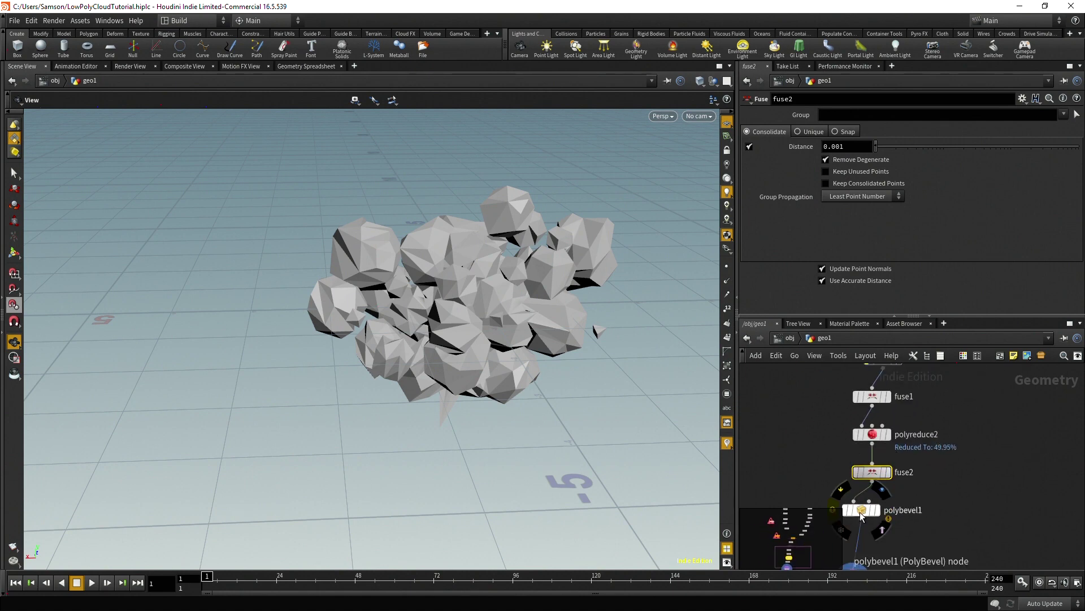
click(860, 510)
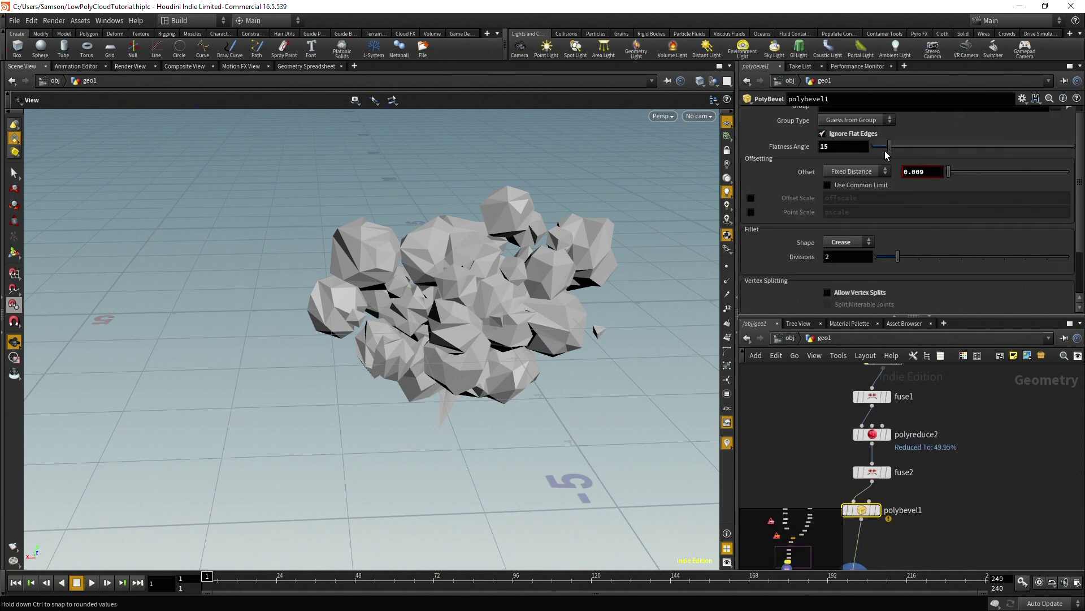
scroll(870, 209, down, 3)
drag(555, 341, 557, 266)
drag(486, 389, 469, 429)
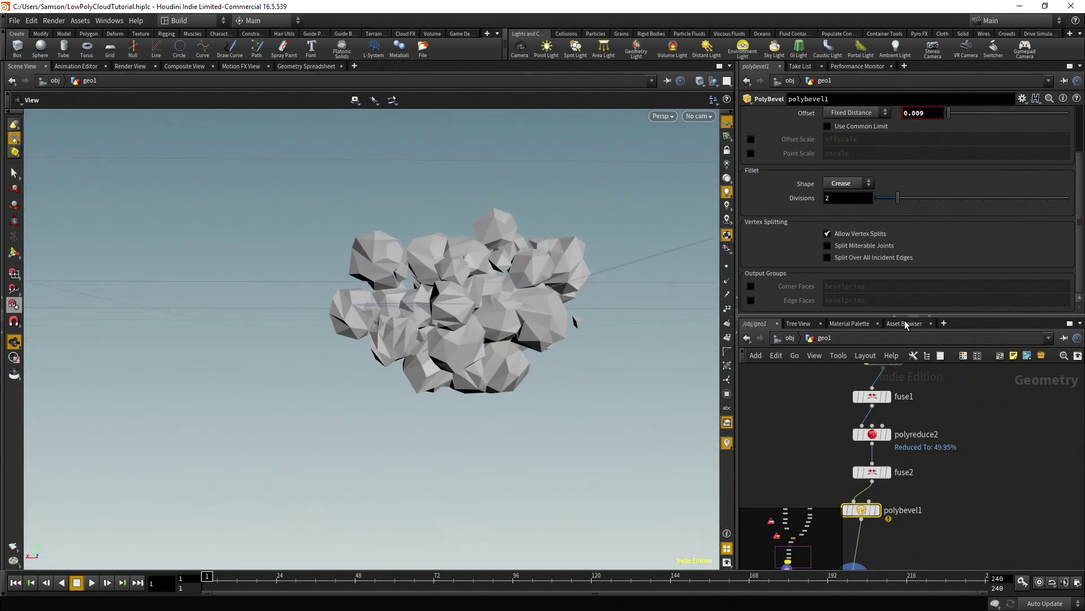
scroll(887, 503, up, 1)
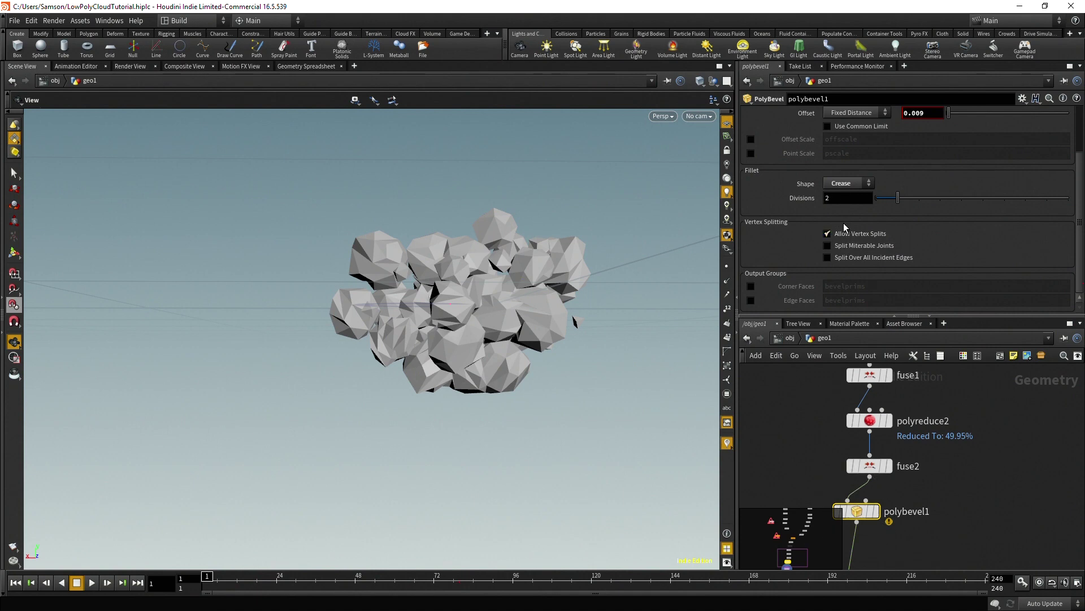
mouse_move(861, 235)
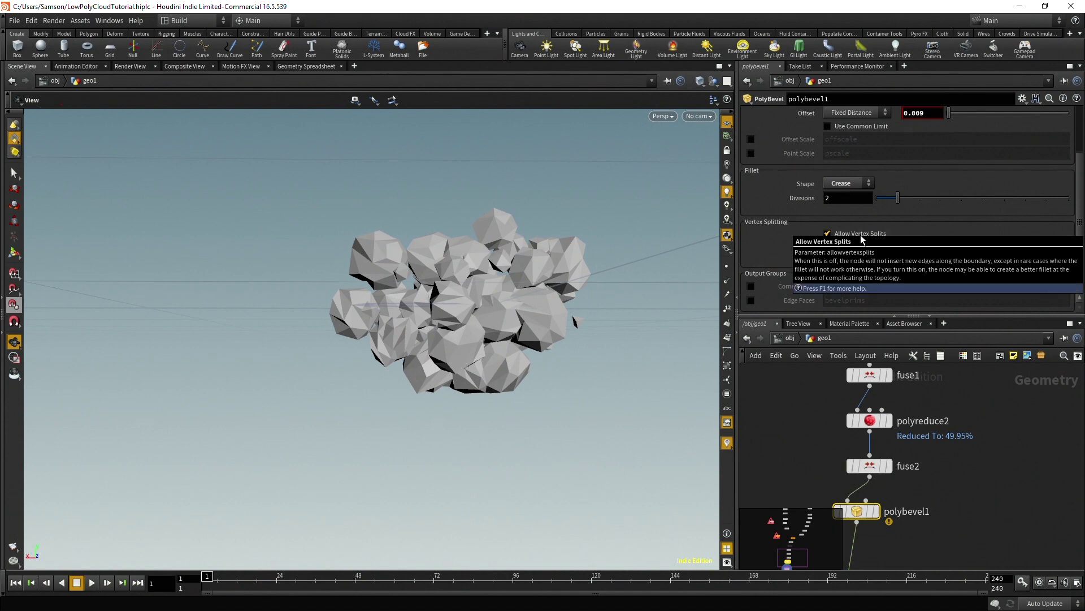
Examine the beveled cloud from several angles and the end of its node chain down to normal2
right_drag(564, 320, 466, 366)
drag(465, 366, 474, 405)
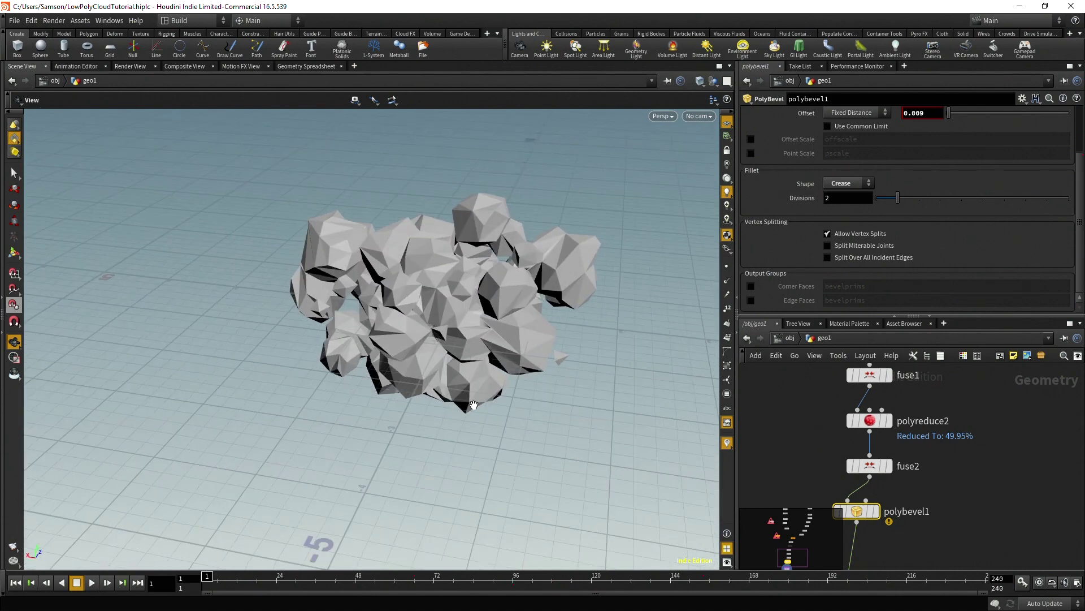
right_drag(474, 405, 479, 374)
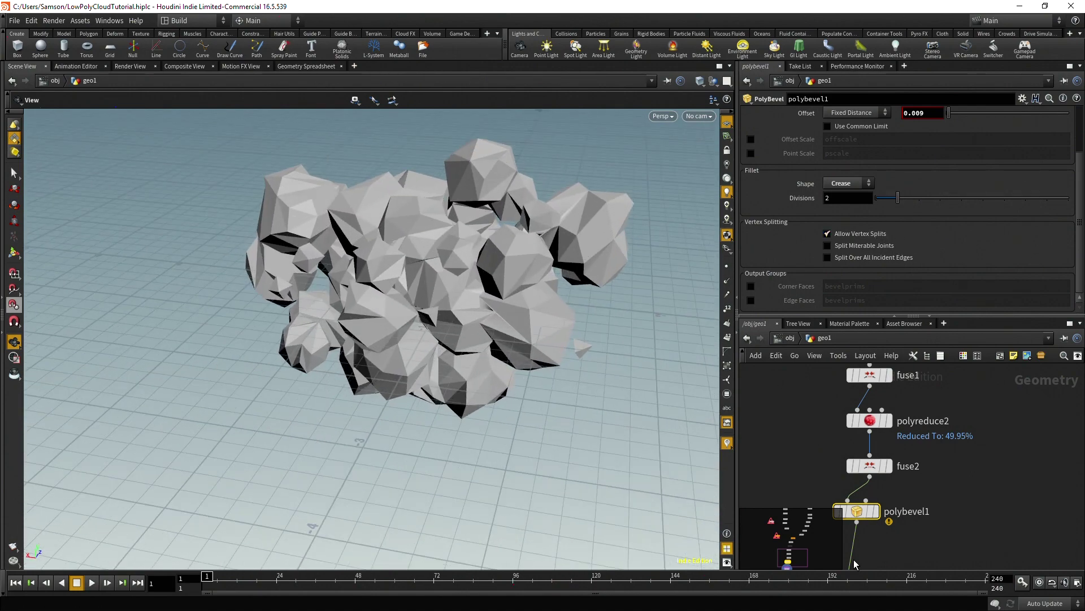
mouse_move(863, 520)
drag(594, 366, 587, 424)
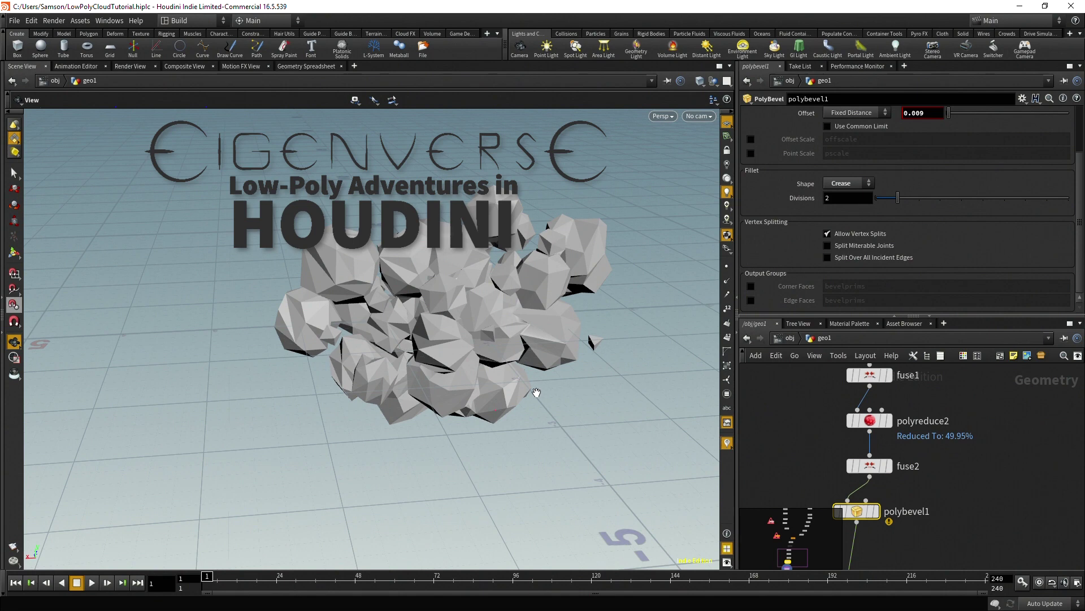
scroll(979, 499, down, 3)
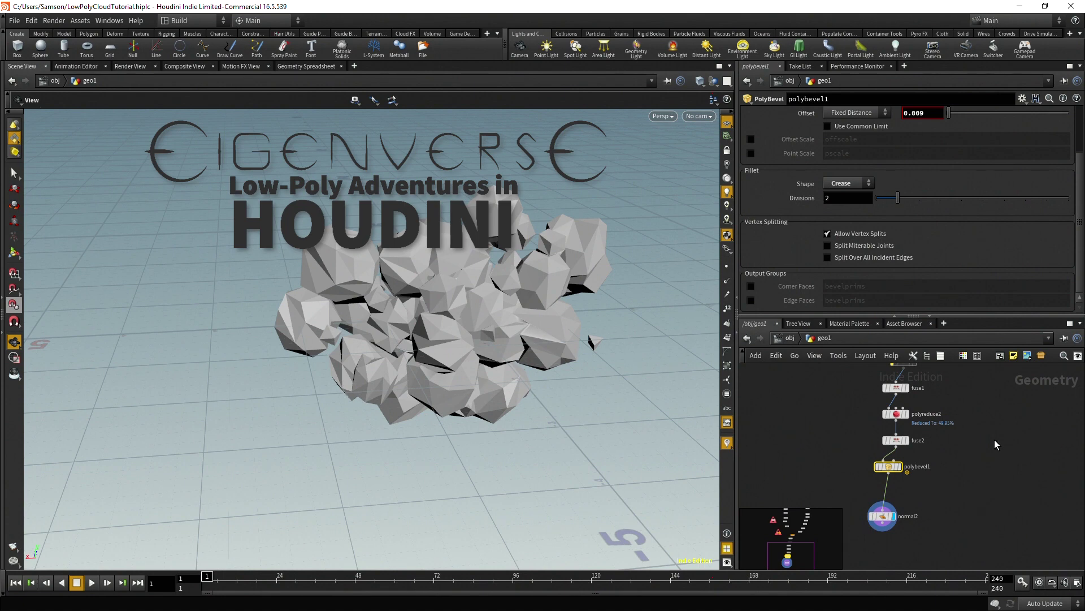
scroll(902, 489, up, 4)
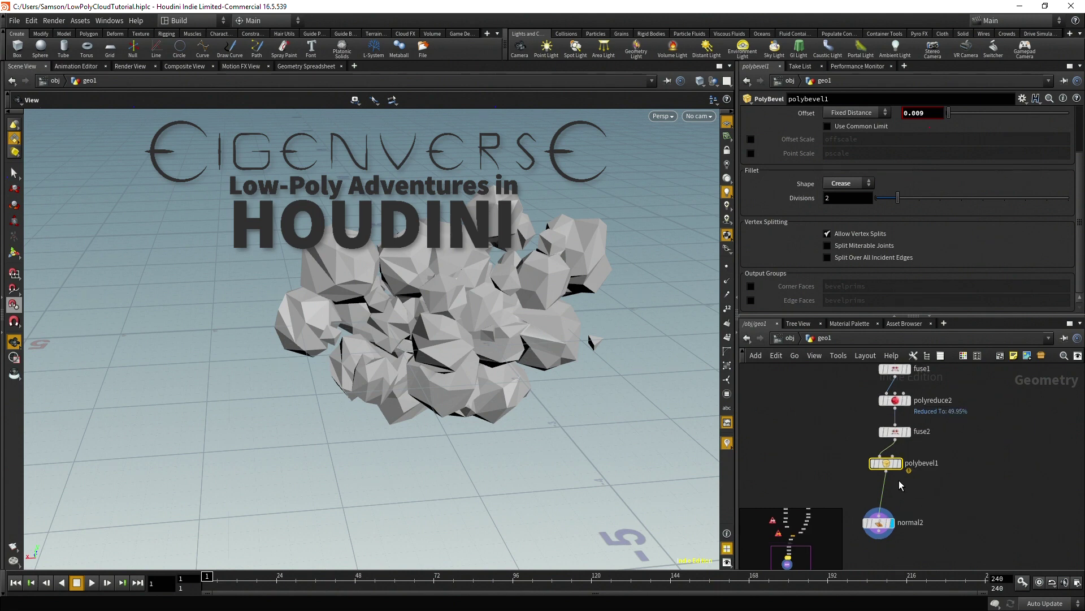